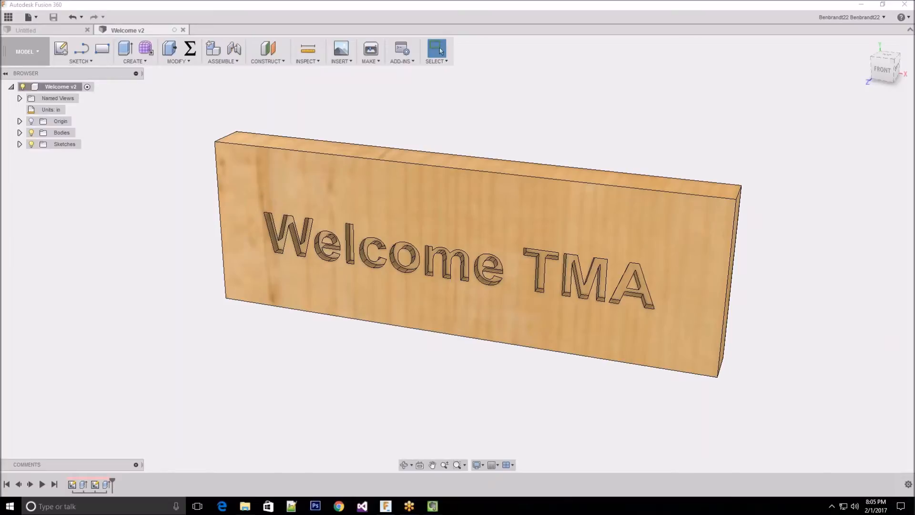
click(441, 51)
click(440, 51)
click(440, 51)
click(440, 51)
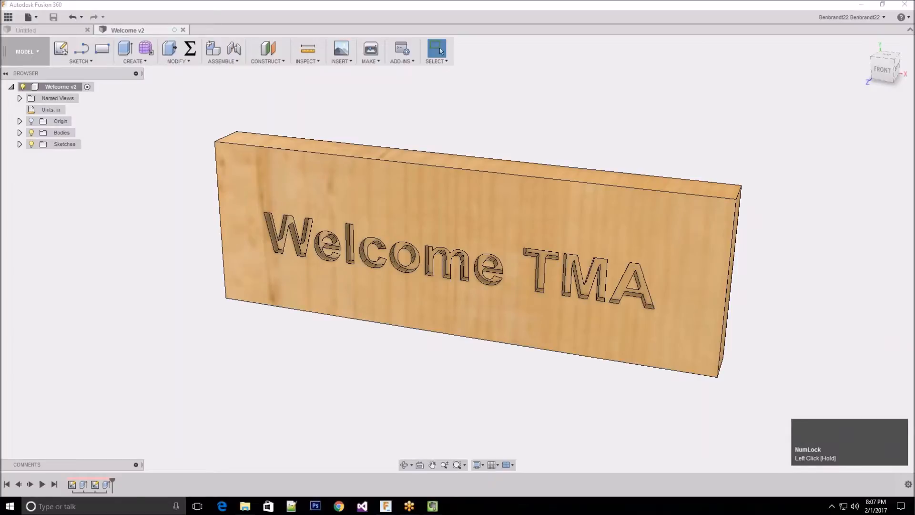
click(441, 51)
scroll(440, 51, down, 1)
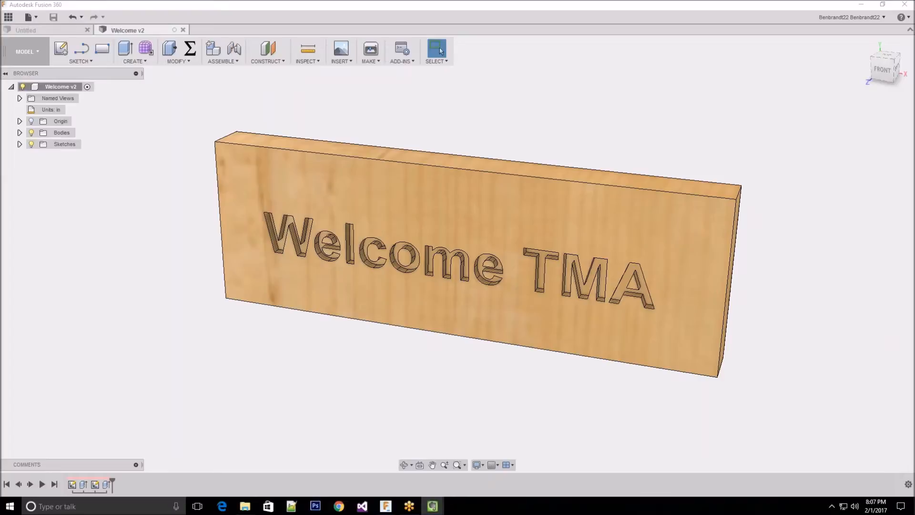
click(440, 51)
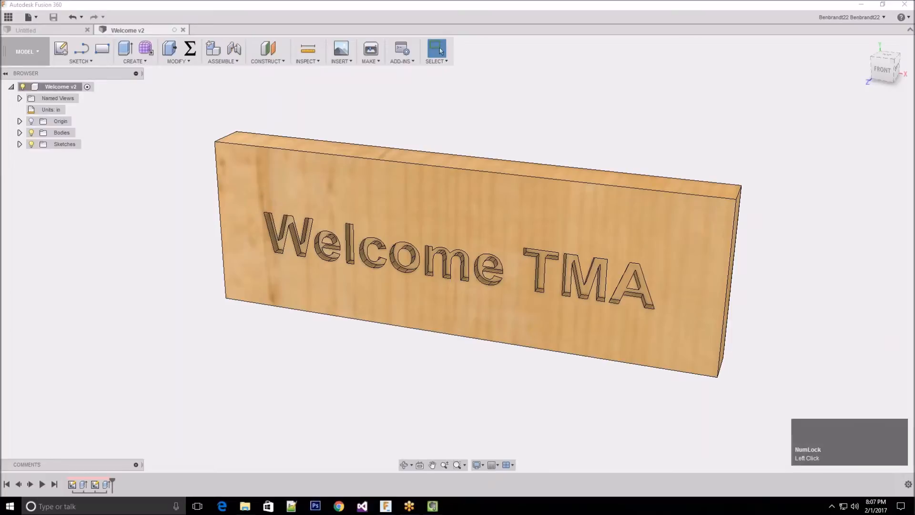
click(440, 51)
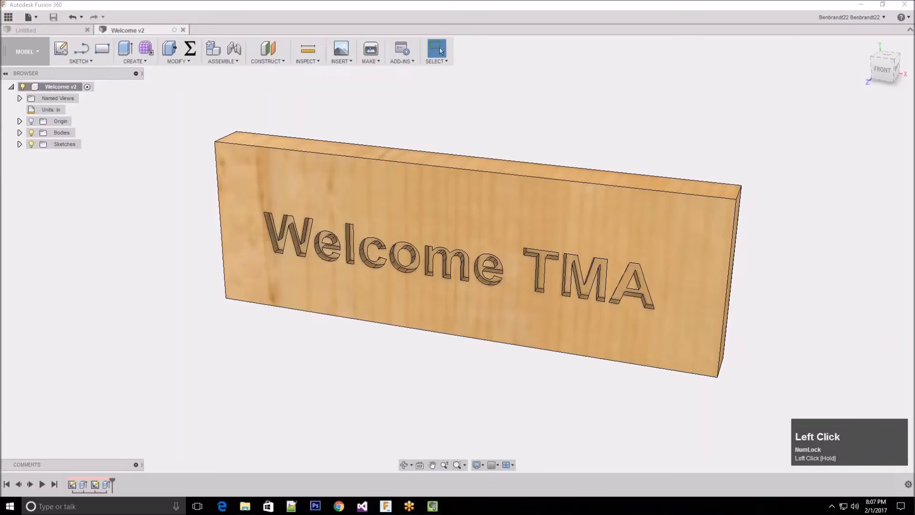
Close the Welcome v2 design, leaving the empty untitled design open
click(382, 21)
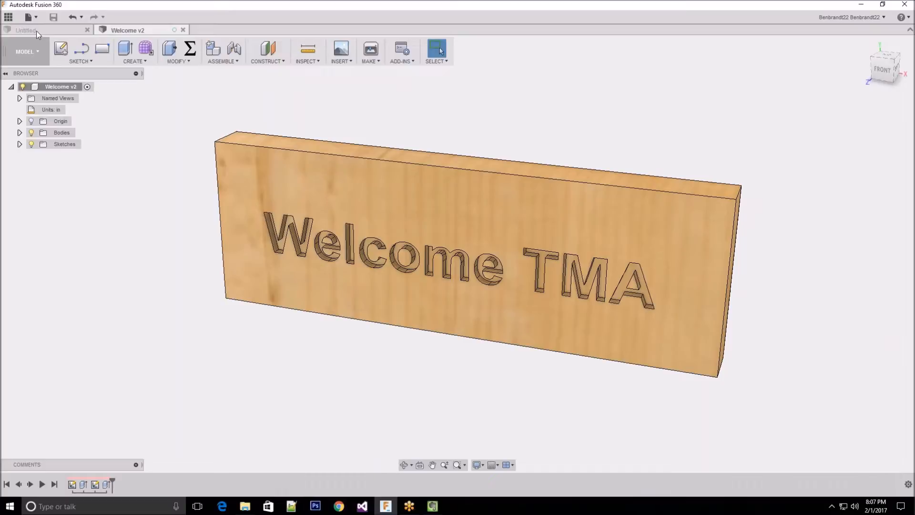
click(183, 30)
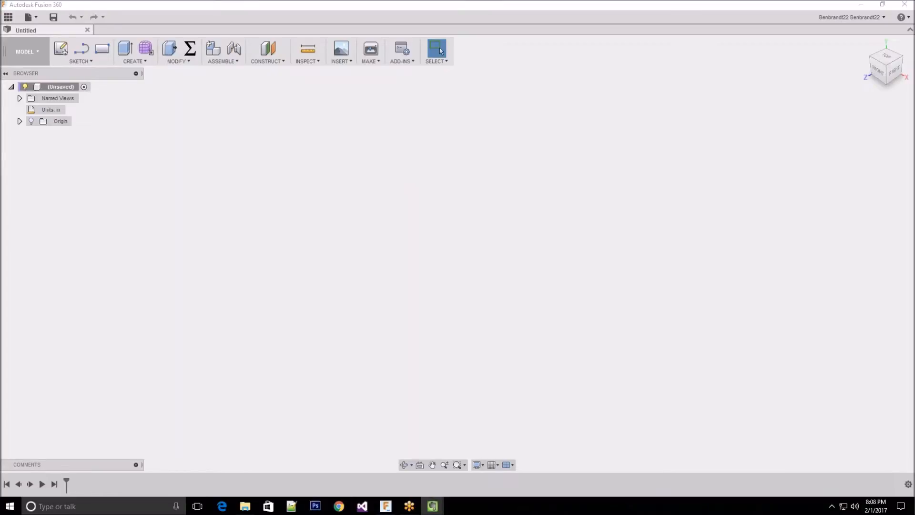
Switch to Chrome, search Google for "fusion 360", look over the results and return to Fusion 360
scroll(440, 51, down, 1)
scroll(441, 51, down, 1)
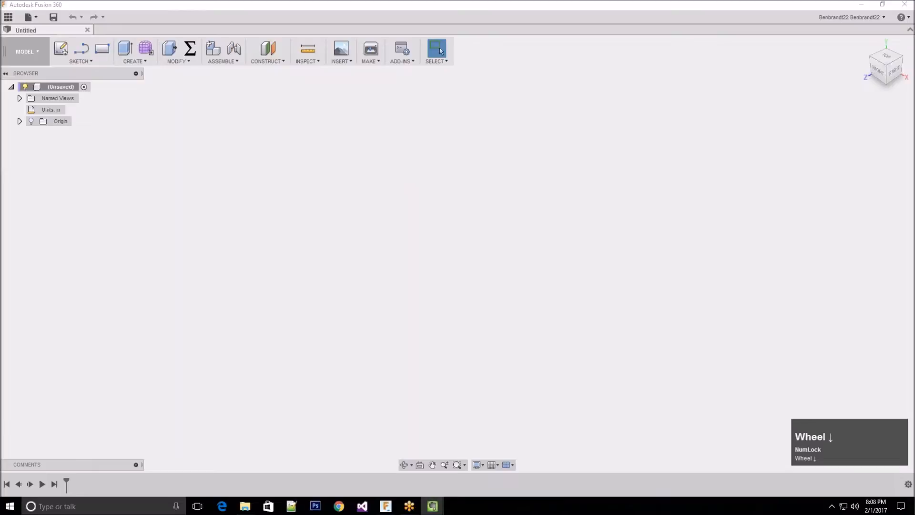
click(429, 471)
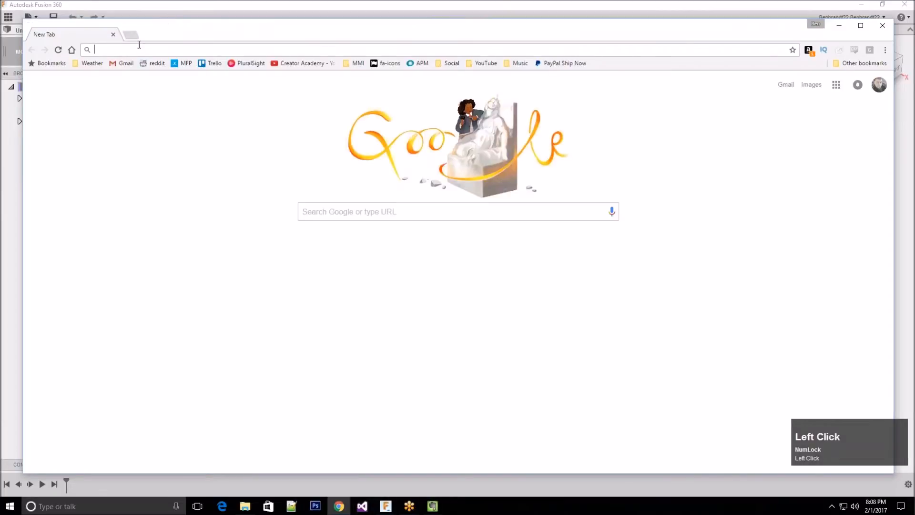
text(fusion 360)
key(Return)
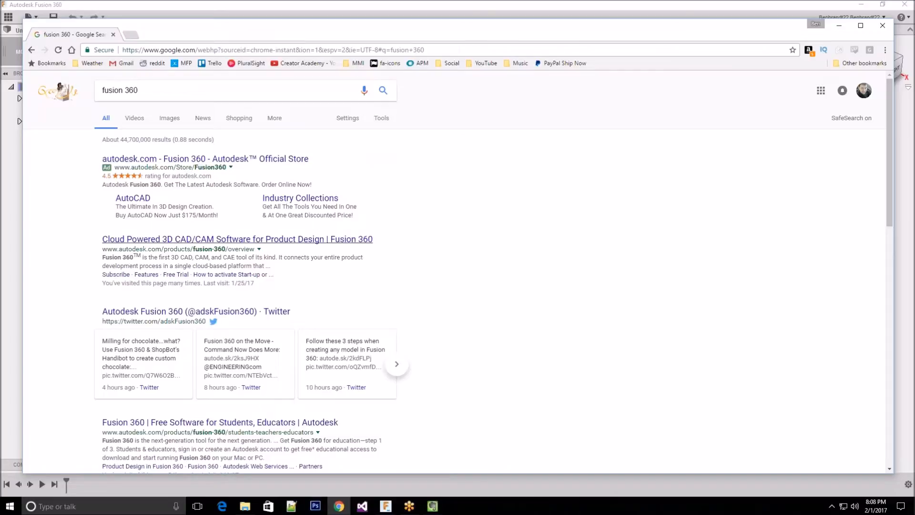
scroll(461, 256, down, 1)
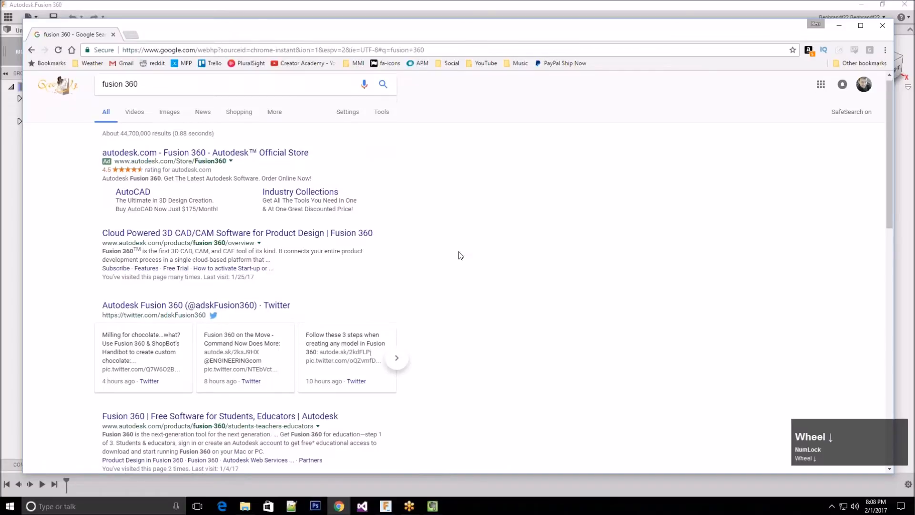
scroll(460, 256, down, 1)
click(842, 27)
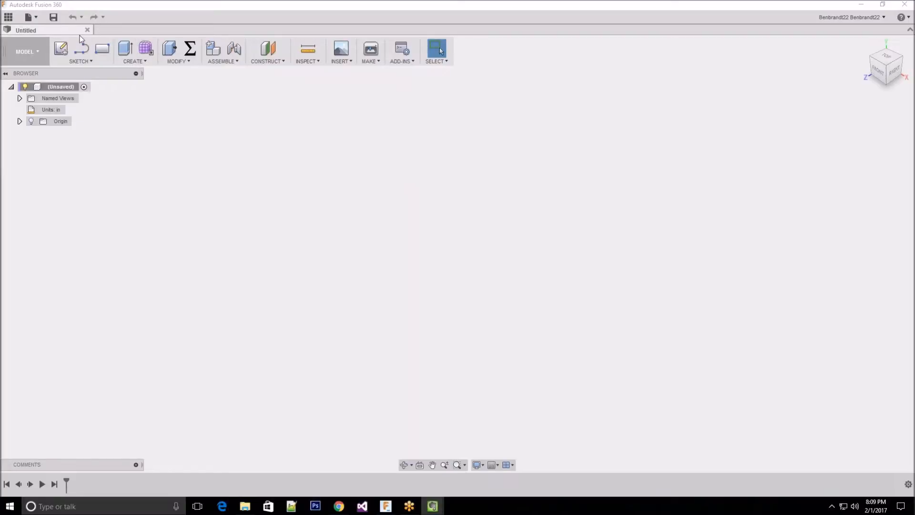
Show the full project list in the data panel and open the Basic Training sample project
click(9, 20)
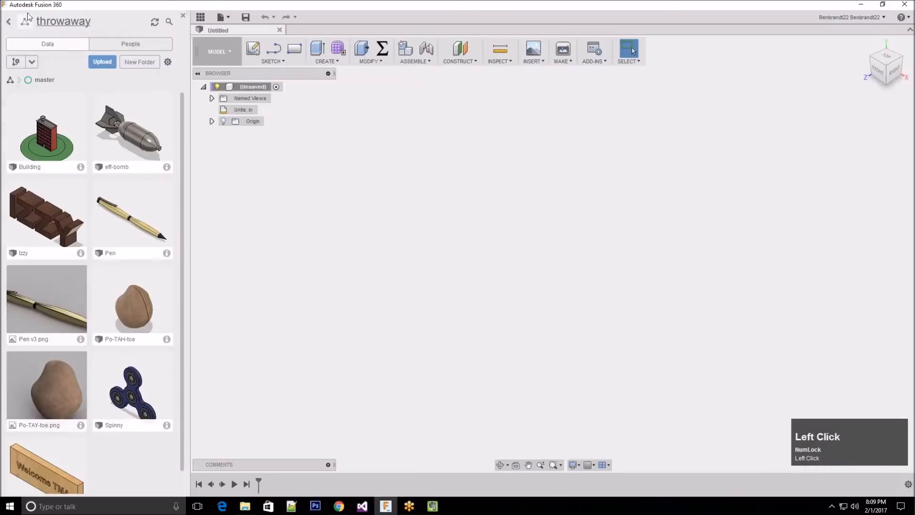
click(9, 22)
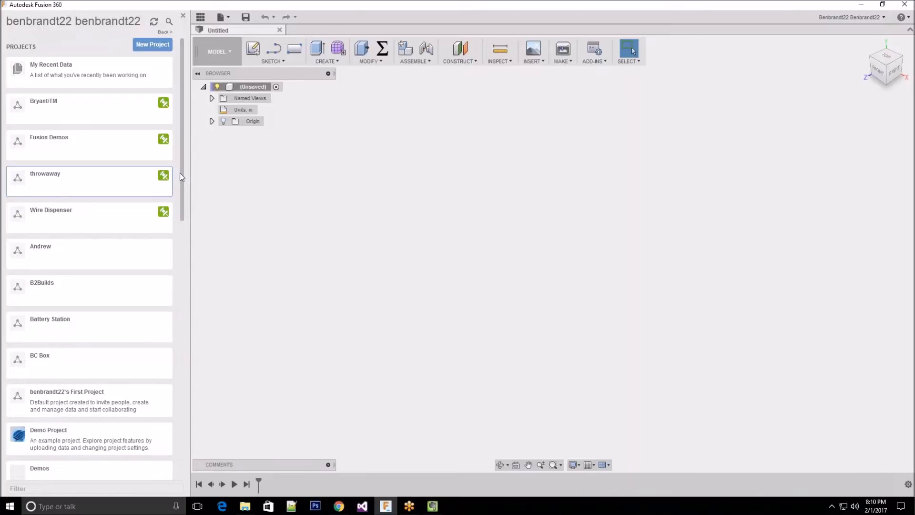
drag(183, 170, 127, 261)
click(181, 142)
drag(181, 141, 8, 288)
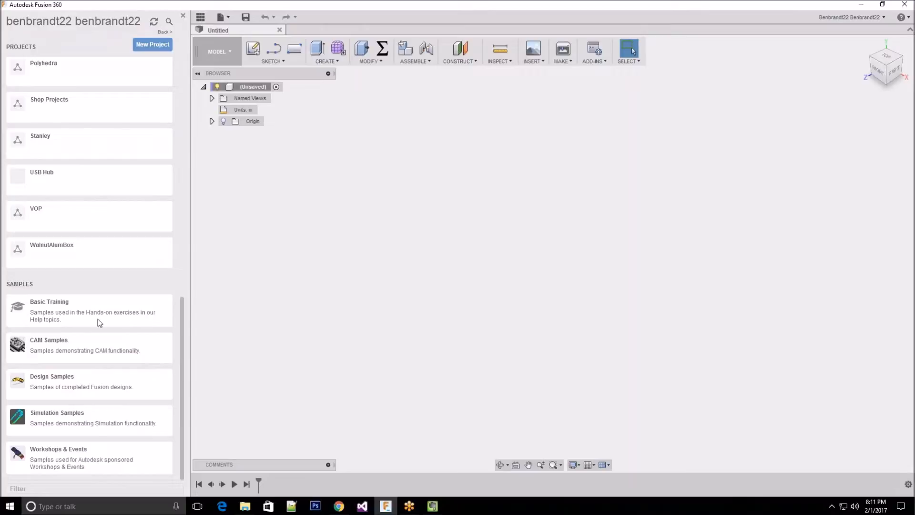
click(65, 315)
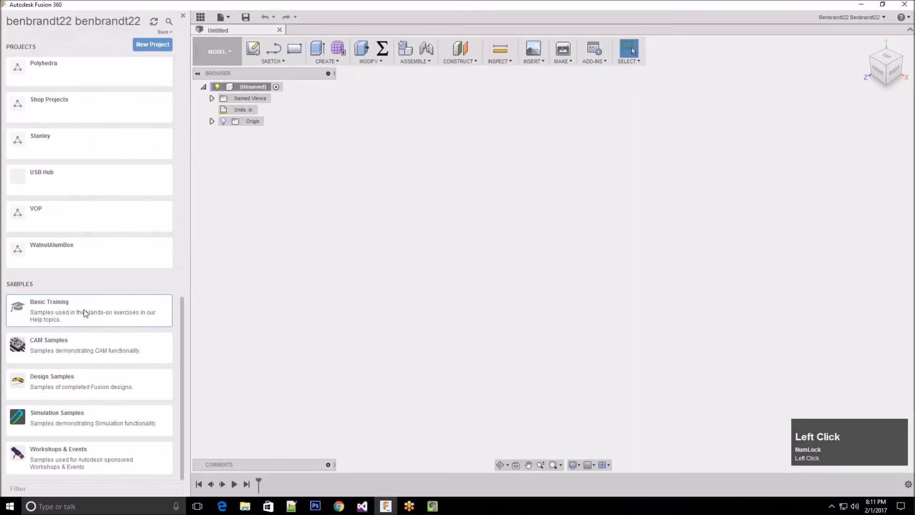
click(85, 313)
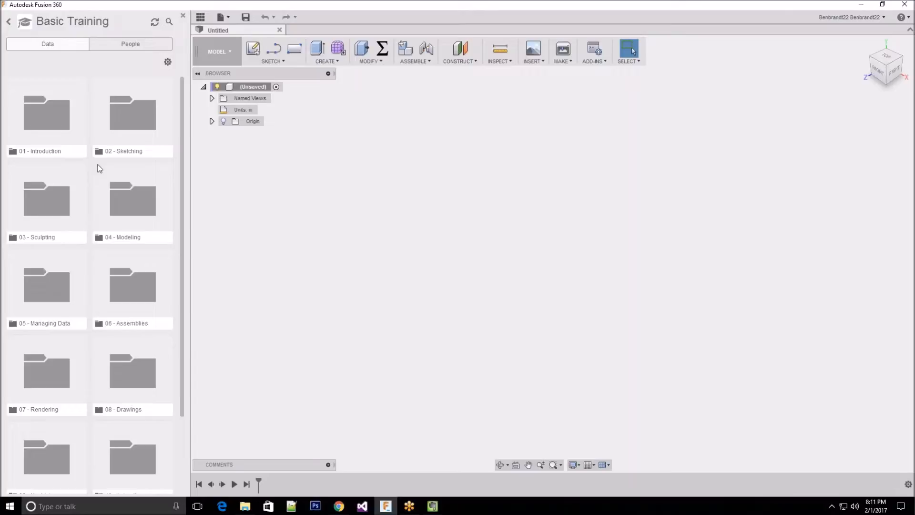
click(51, 119)
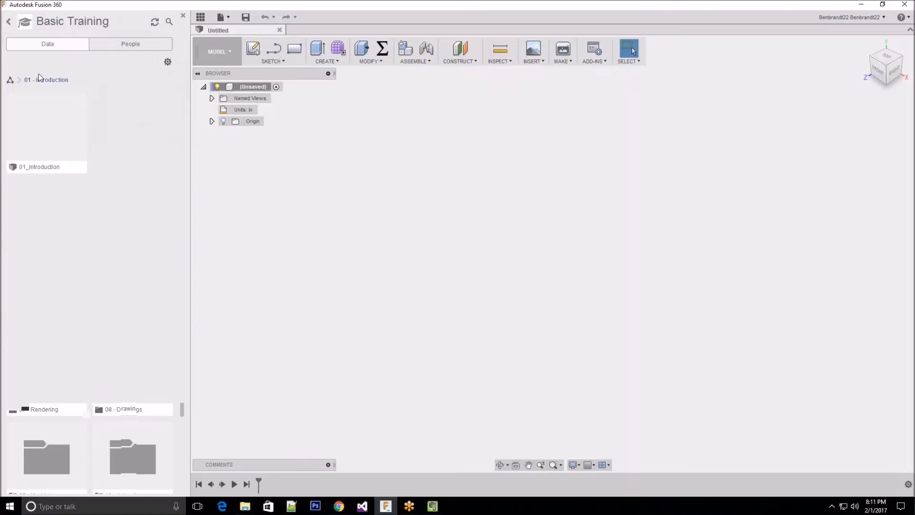
click(9, 22)
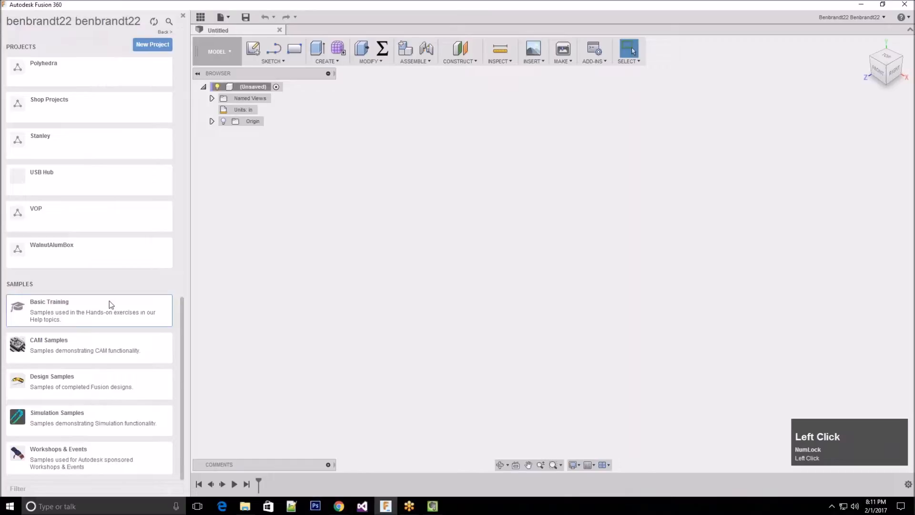
click(110, 301)
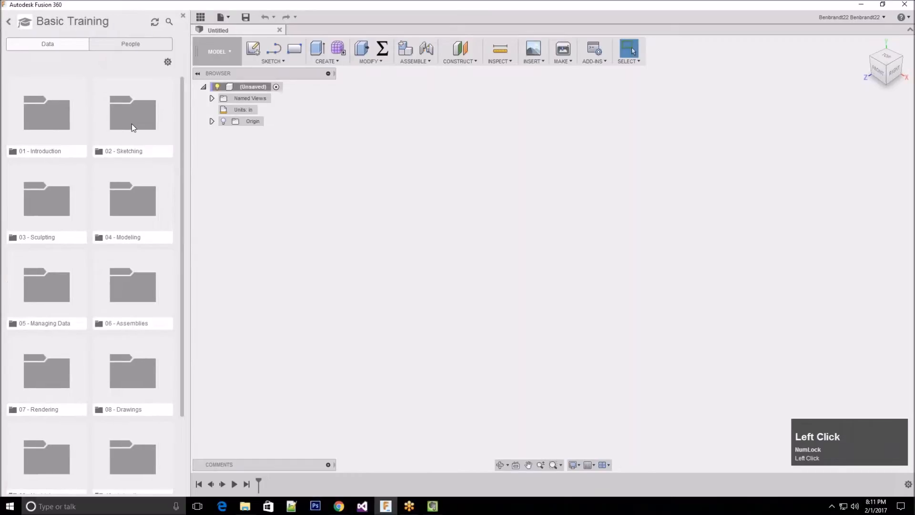
Open the Canoe sample design from the 04 - Modeling folder
click(127, 207)
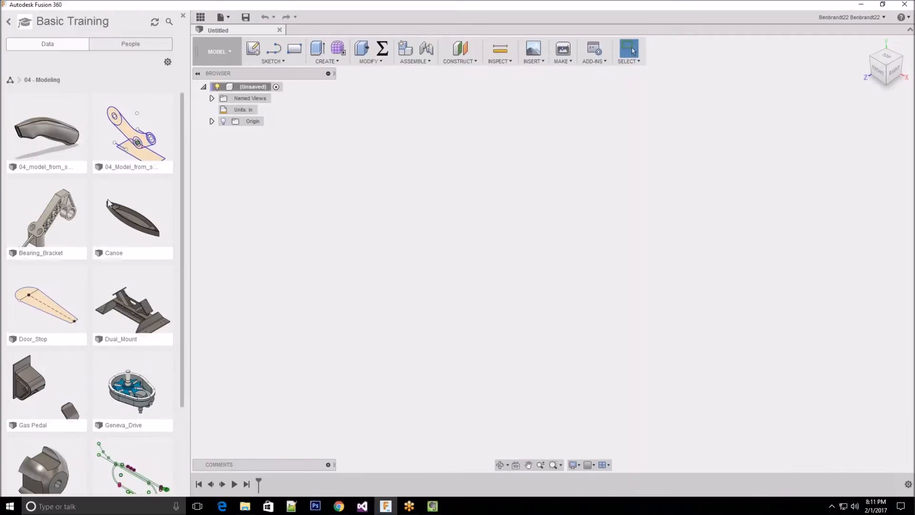
click(128, 208)
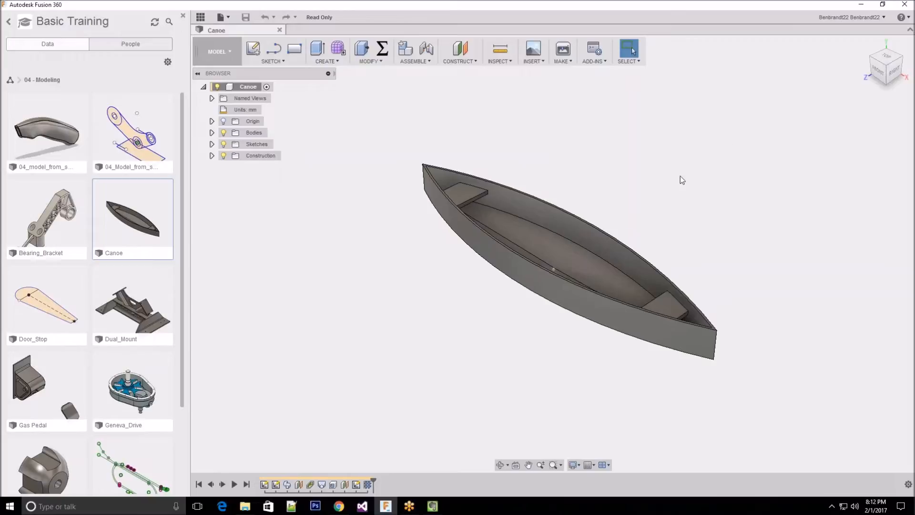
Set the pan, zoom and orbit shortcuts preference to Fusion, with Constrained Orbit as the default orbit type
click(882, 18)
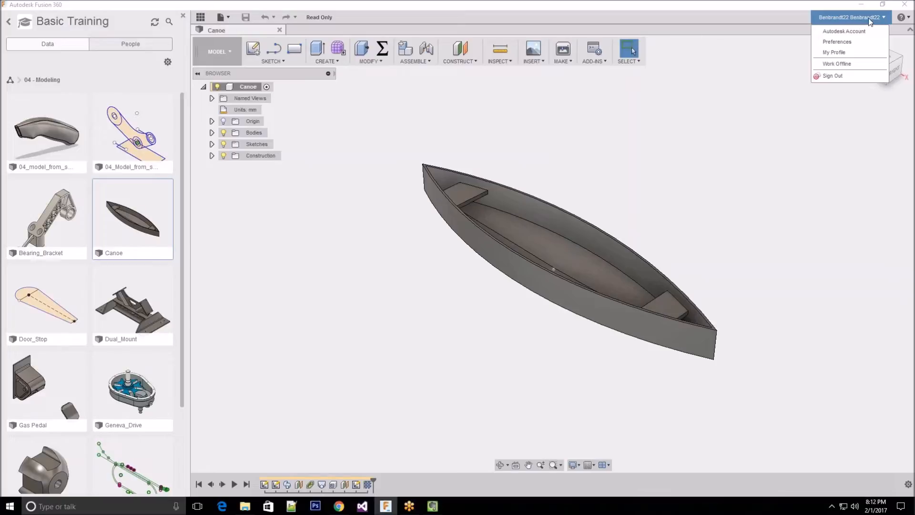
click(845, 42)
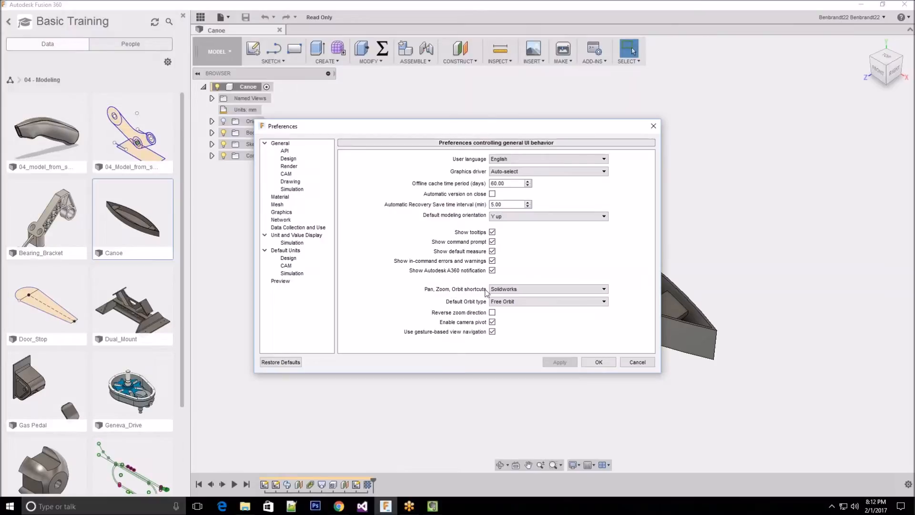
click(605, 290)
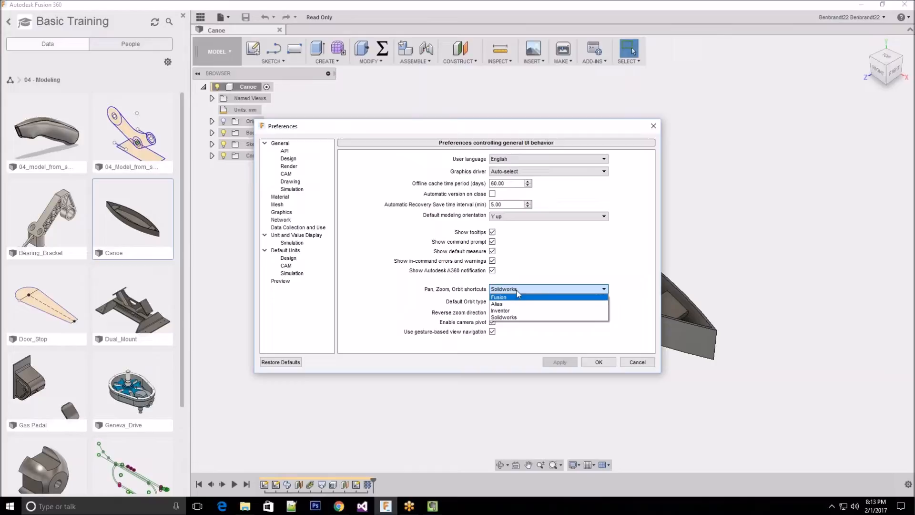
click(510, 300)
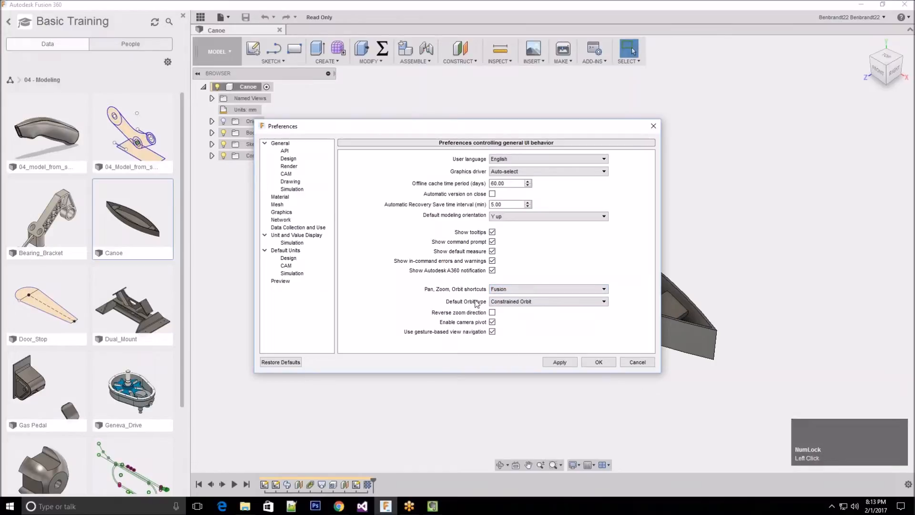
click(557, 302)
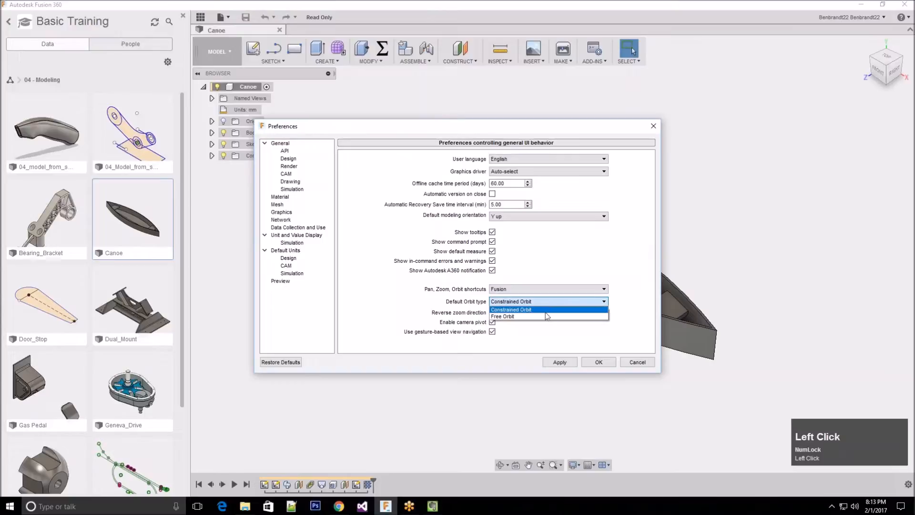
click(601, 362)
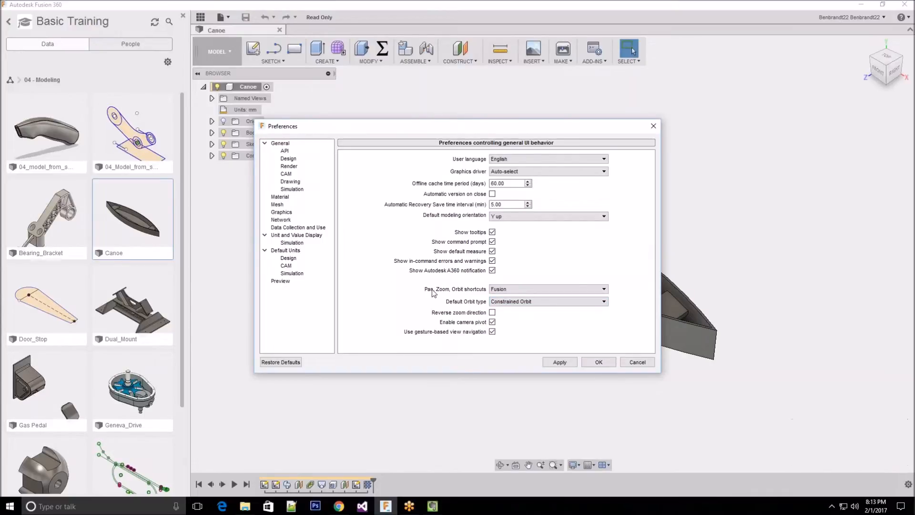
click(598, 362)
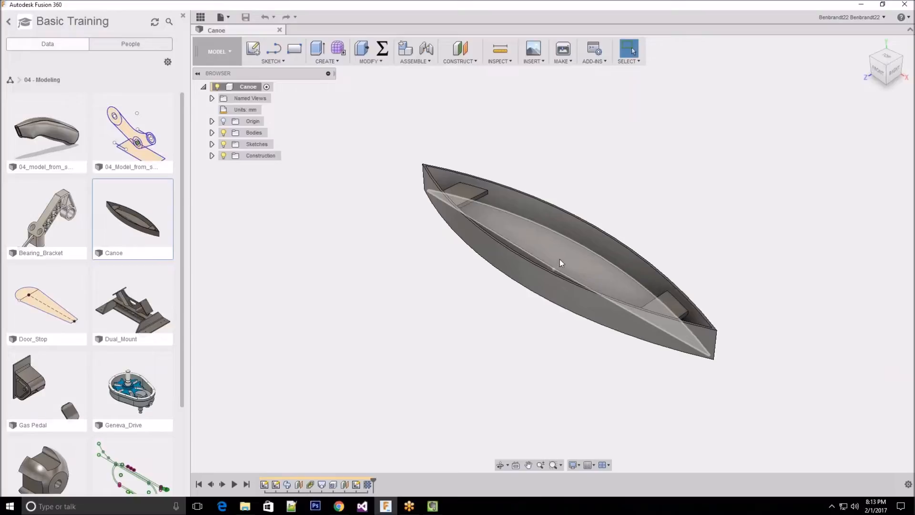
Examine the canoe model from different angles, positions and distances by orbiting, panning and zooming
mouse_move(559, 256)
shift+middle_down()
mouse_move(573, 255)
mouse_move(553, 256)
shift+middle_up()
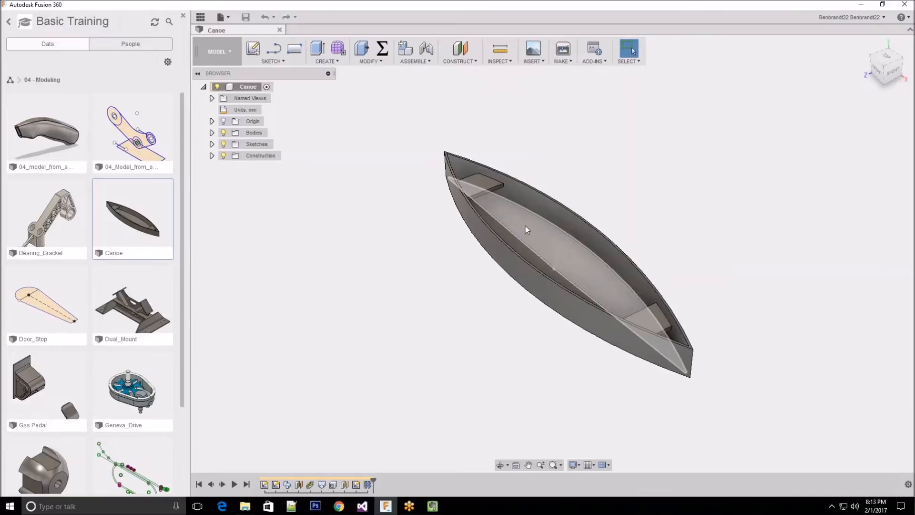
click(136, 267)
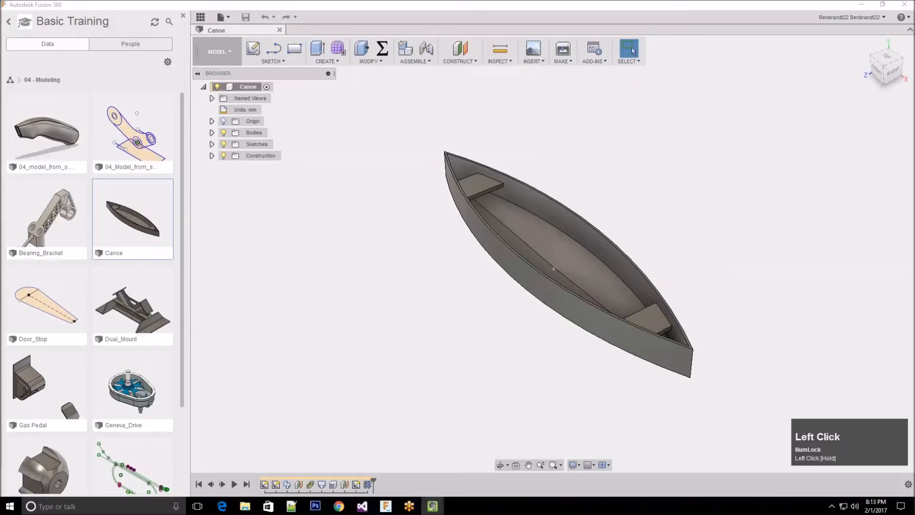
middle_click(281, 71)
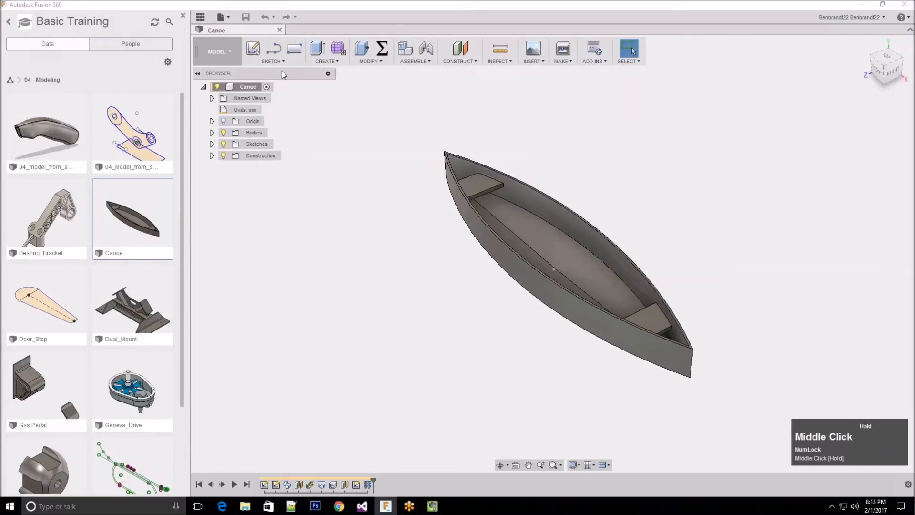
middle_drag(502, 265, 489, 248)
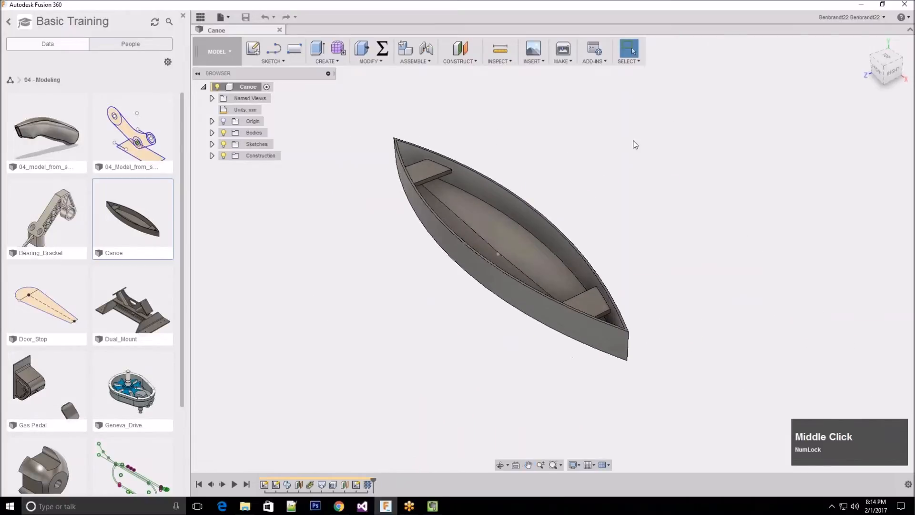
scroll(522, 230, down, 3)
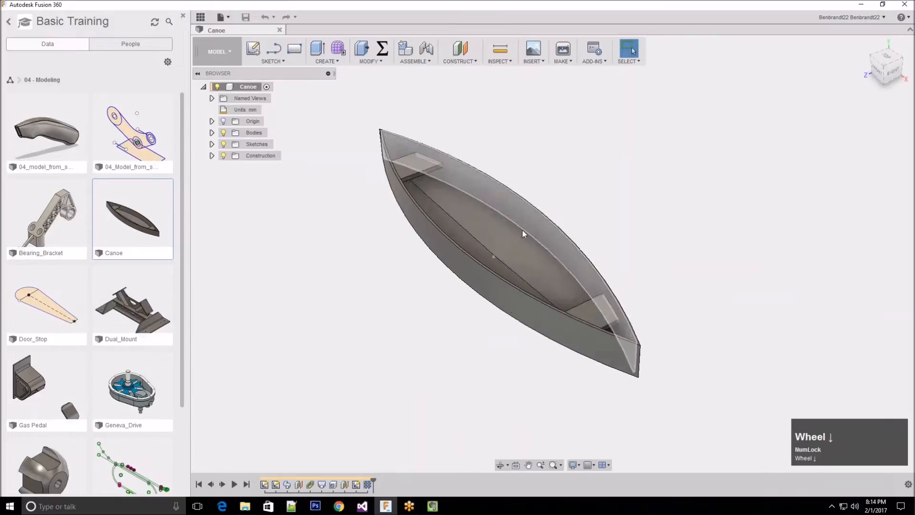
scroll(495, 310, down, 4)
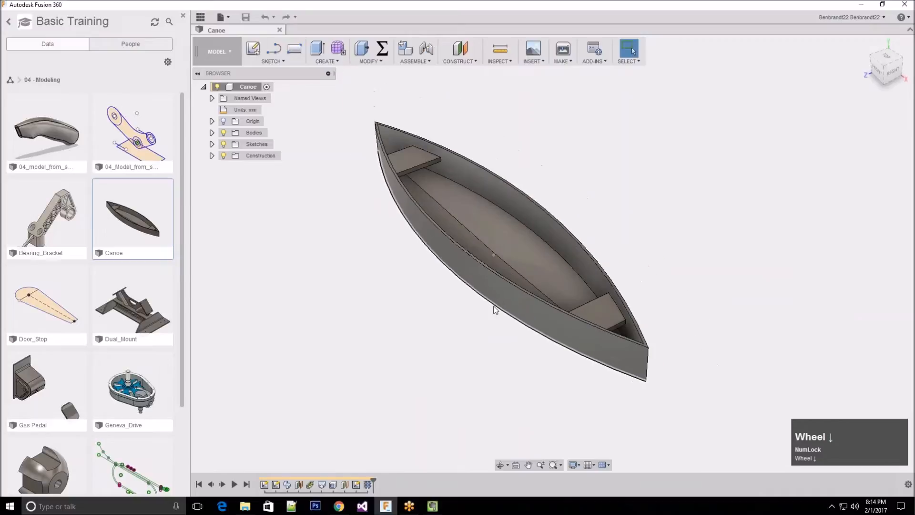
scroll(495, 309, down, 3)
scroll(494, 310, up, 6)
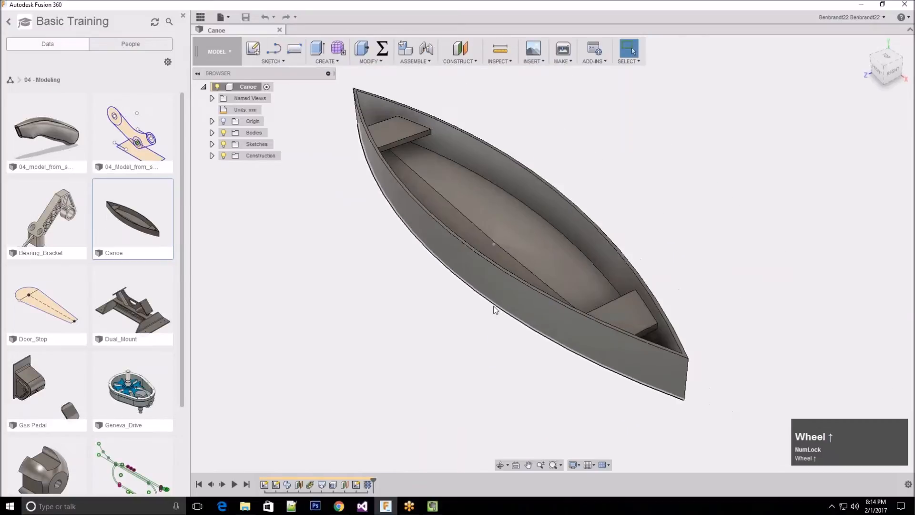
Examine the canoe's near seat corner and the rim at the far tip close up by zooming towards each spot
scroll(653, 320, down, 5)
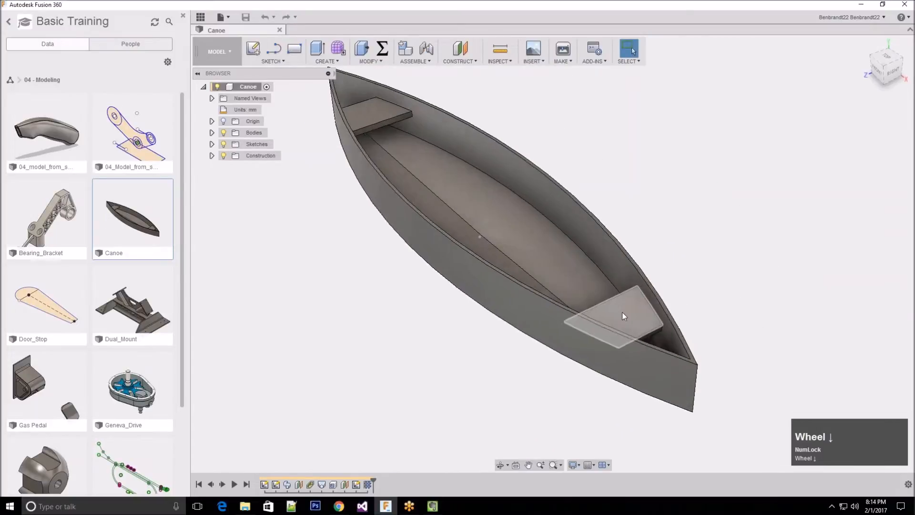
scroll(697, 362, down, 6)
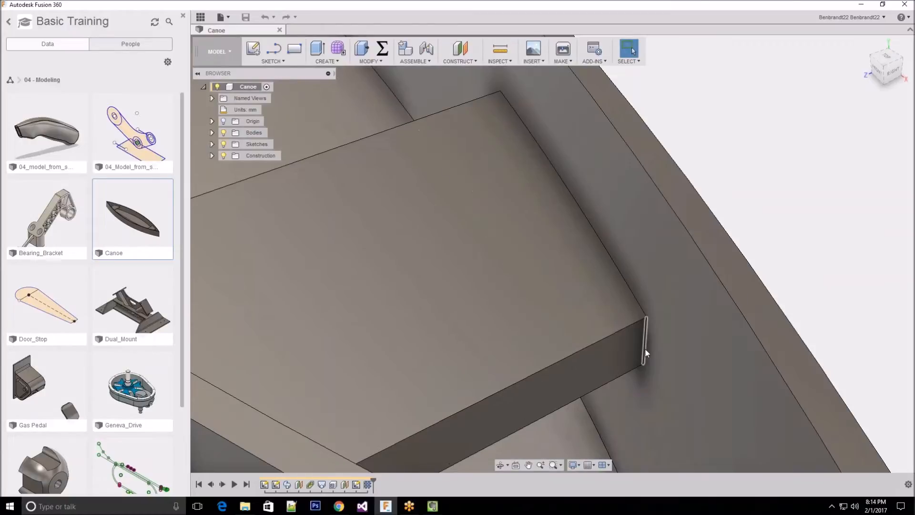
scroll(645, 348, down, 5)
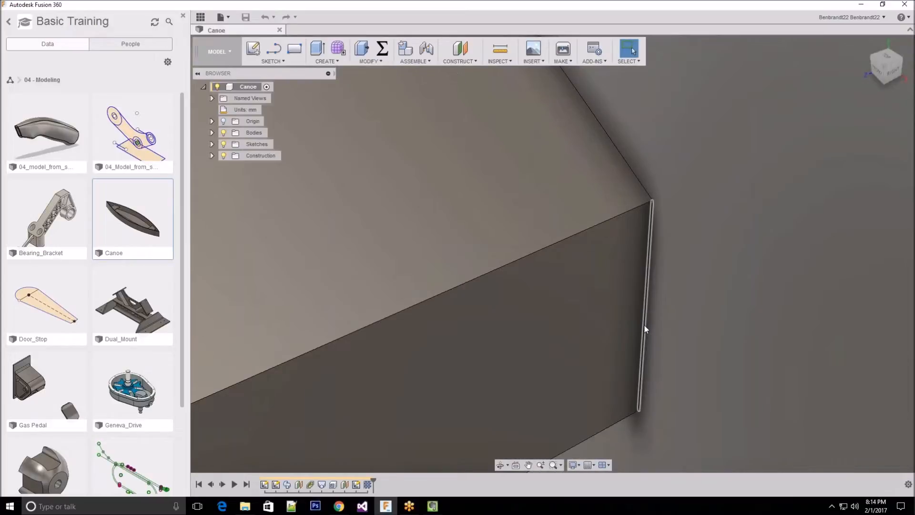
scroll(645, 327, up, 5)
scroll(644, 327, up, 5)
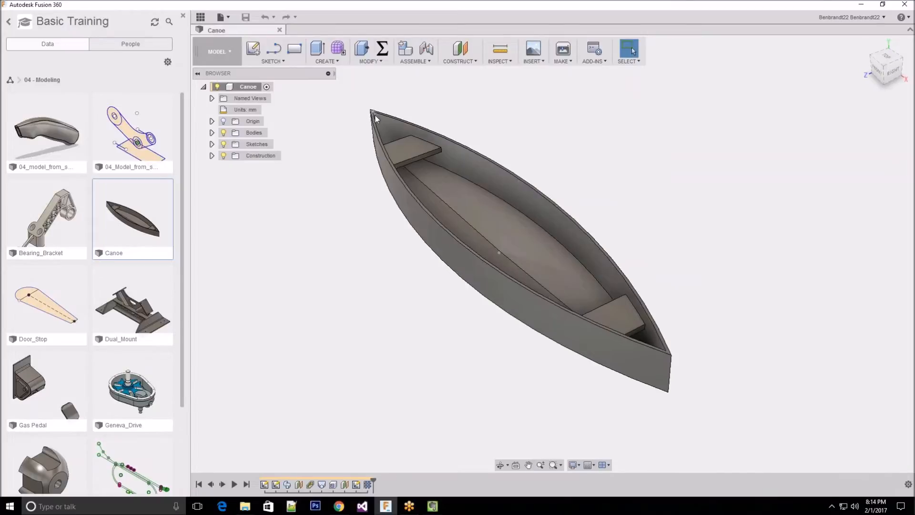
scroll(372, 113, down, 5)
scroll(370, 113, down, 5)
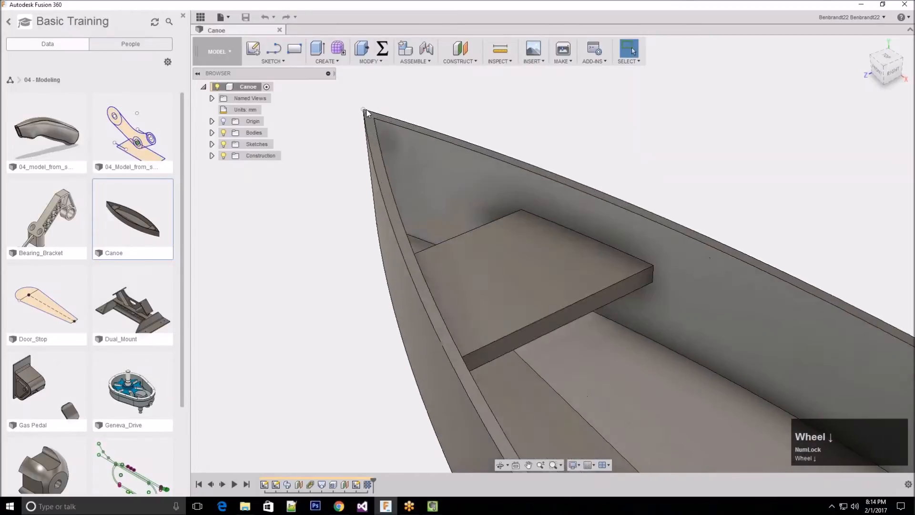
scroll(369, 119, up, 2)
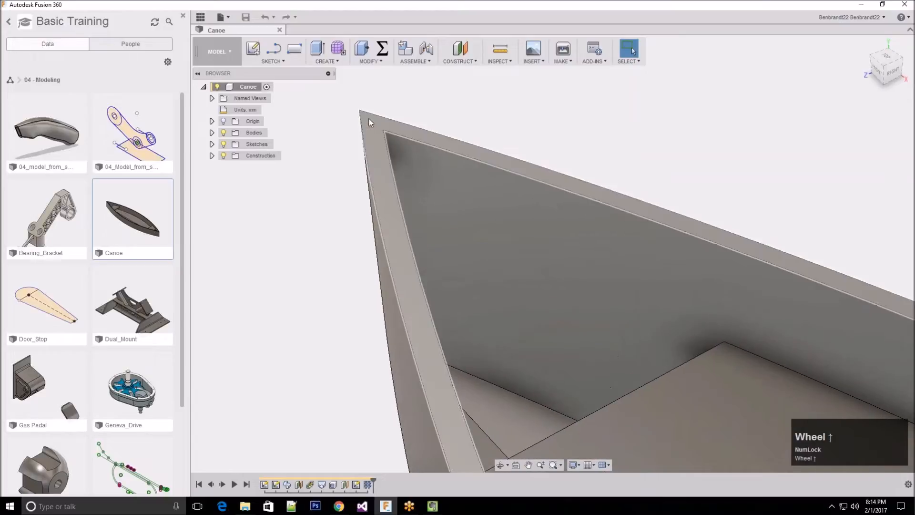
scroll(369, 120, up, 3)
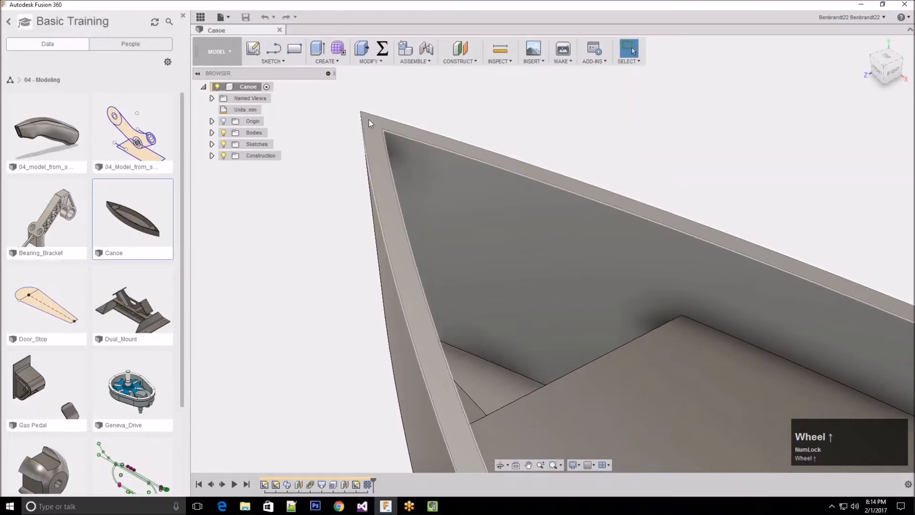
scroll(371, 119, up, 8)
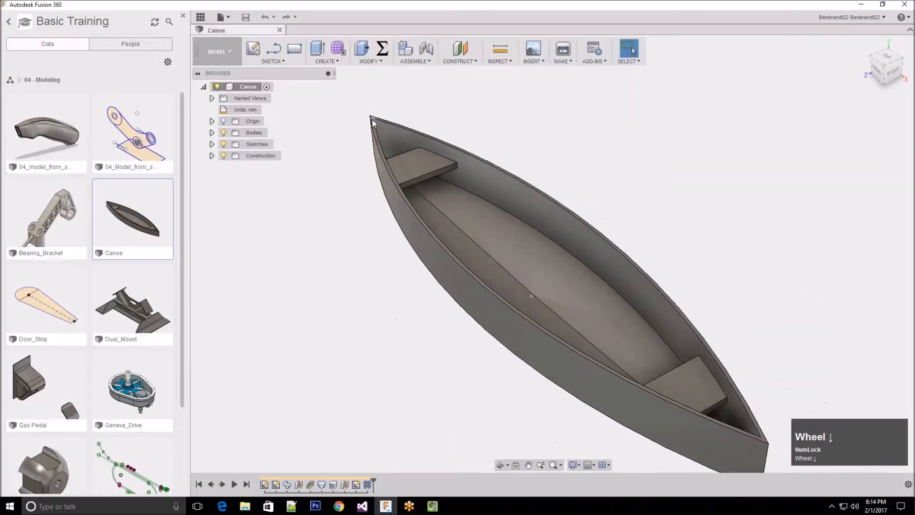
scroll(372, 123, up, 2)
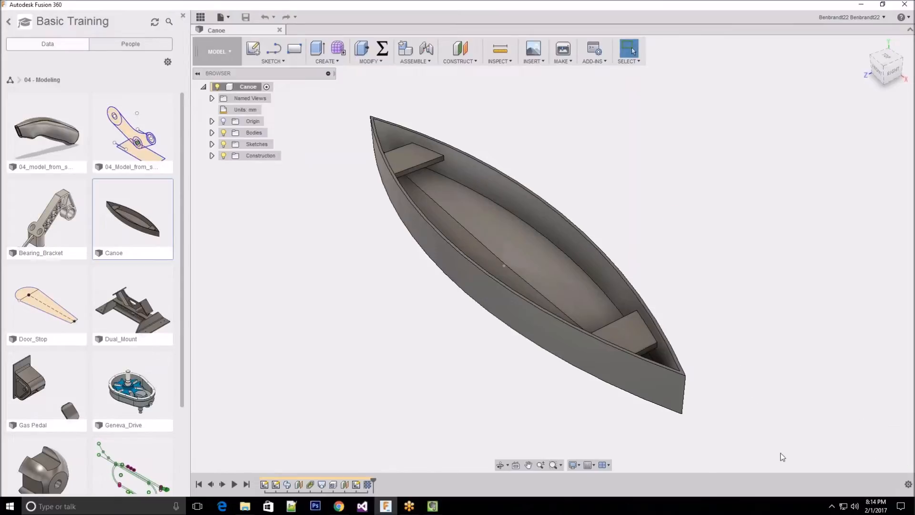
Examine the canoe from a steeper viewpoint, orbiting, panning and zooming around its interior and floor
key(shift)
key(Num_Lock)
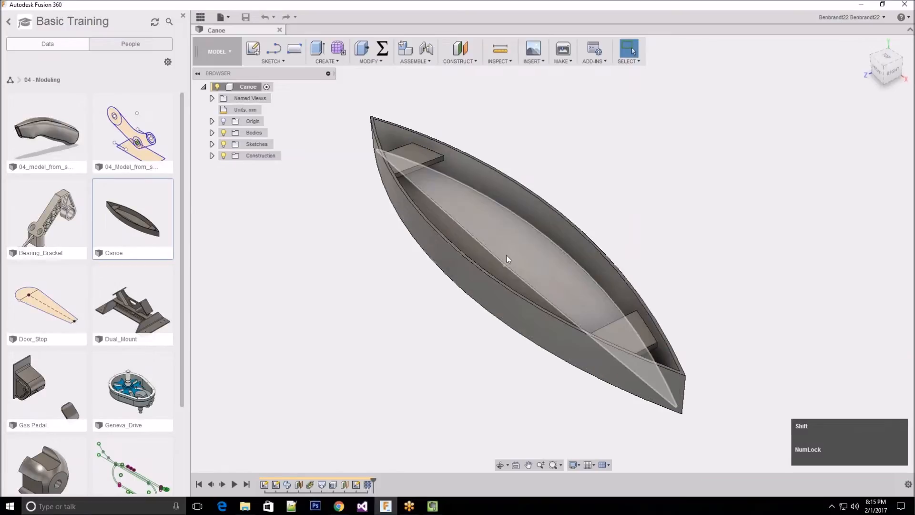
shift+middle_drag(506, 256, 580, 264)
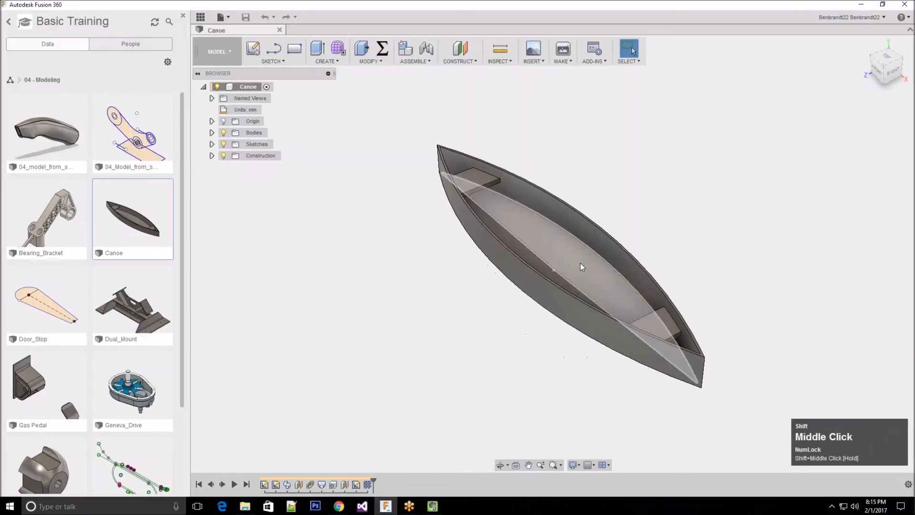
shift+click(562, 266)
shift+right_click(583, 263)
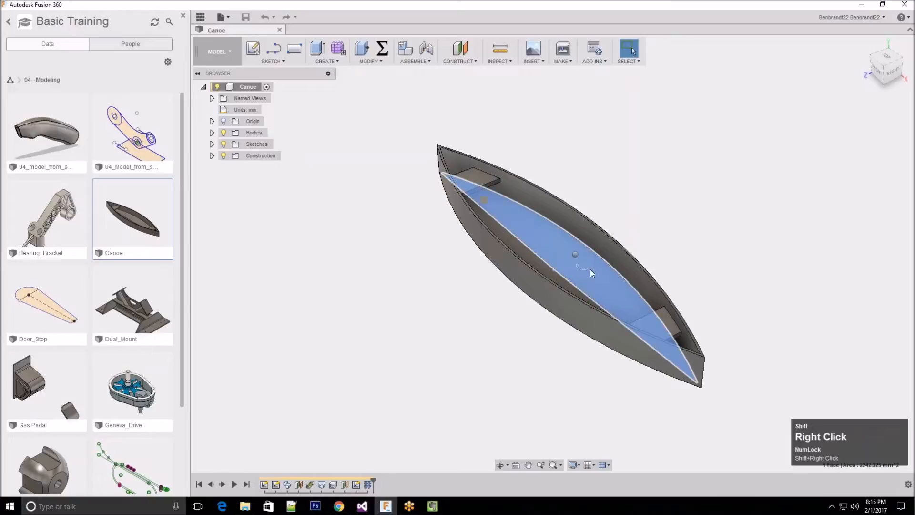
click(550, 264)
mouse_move(550, 263)
shift+middle_down()
mouse_move(572, 263)
mouse_move(532, 257)
mouse_move(546, 259)
shift+middle_up()
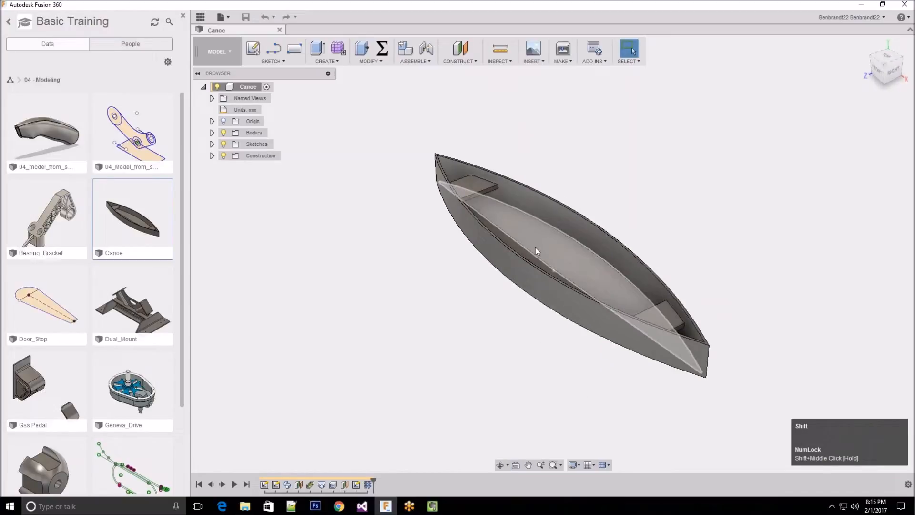
shift+middle_drag(545, 251, 575, 261)
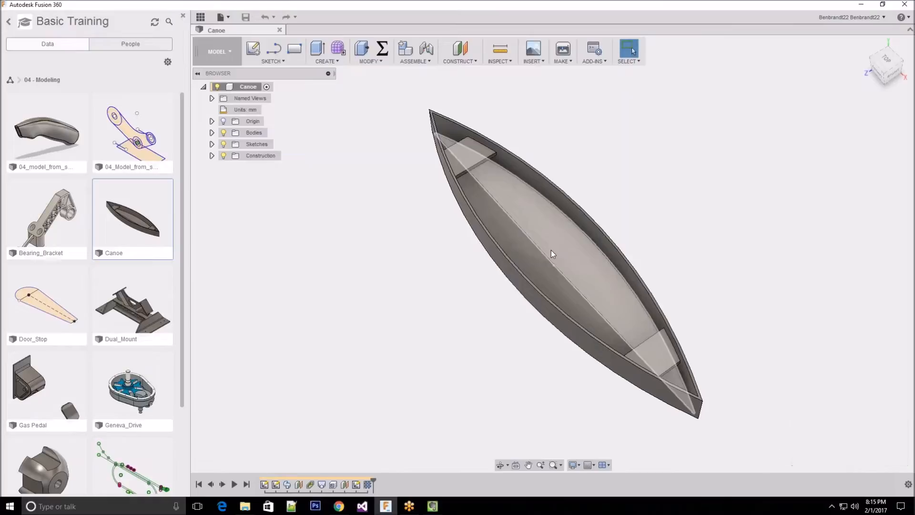
middle_drag(551, 250, 525, 295)
scroll(526, 286, down, 5)
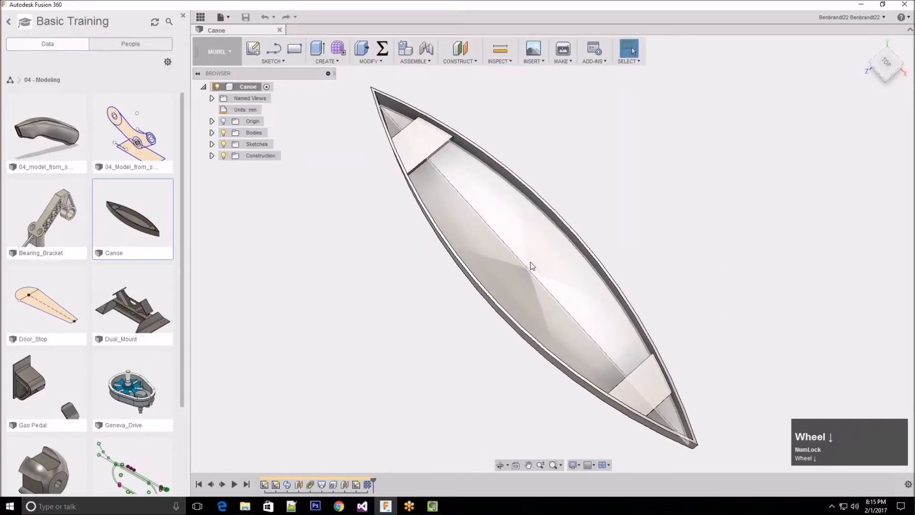
scroll(530, 266, up, 6)
scroll(531, 274, down, 2)
middle_drag(530, 274, 526, 261)
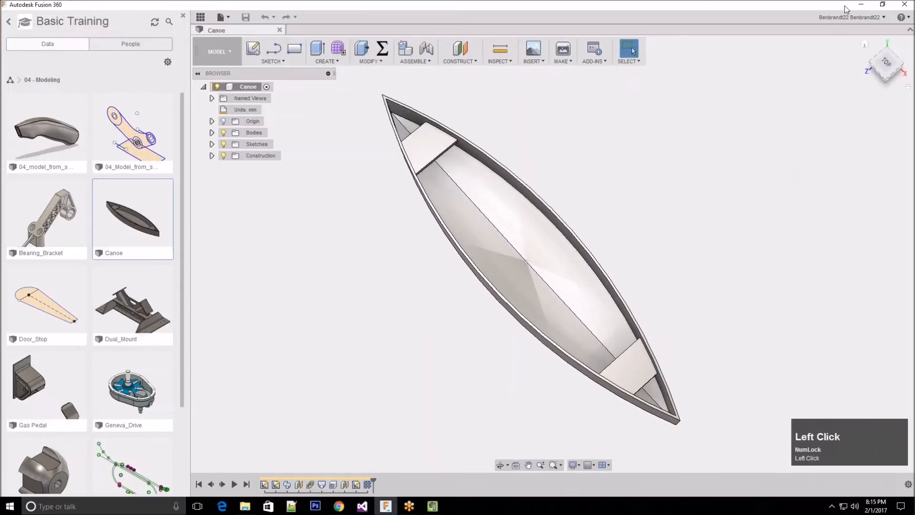
Set the pan, zoom and orbit shortcuts preference to Solidworks and apply it
click(858, 17)
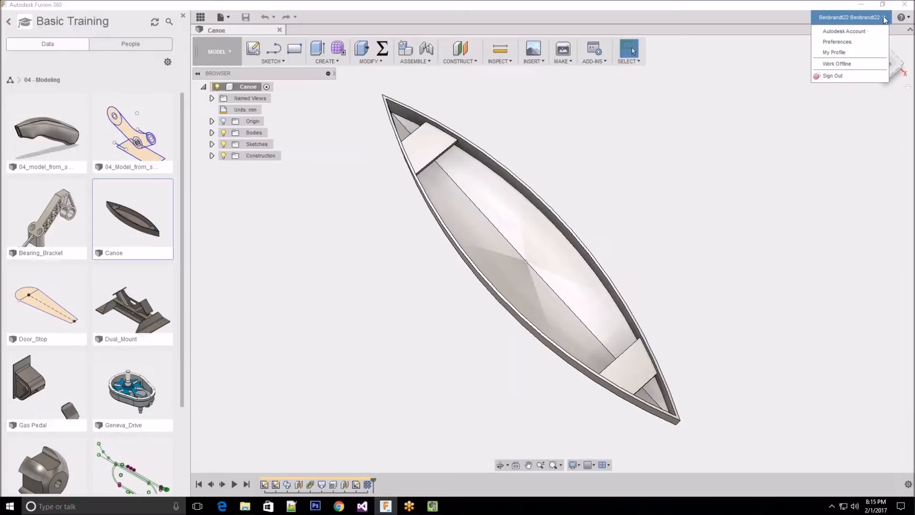
click(847, 41)
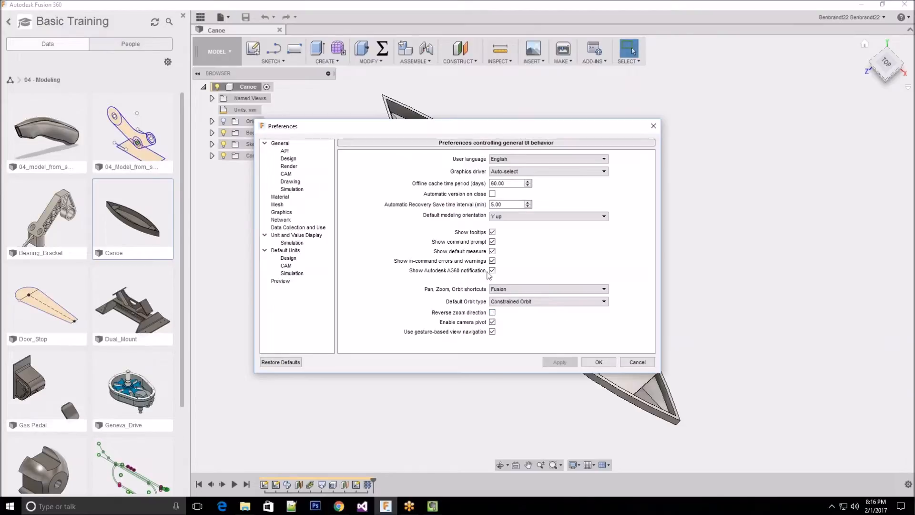
click(566, 291)
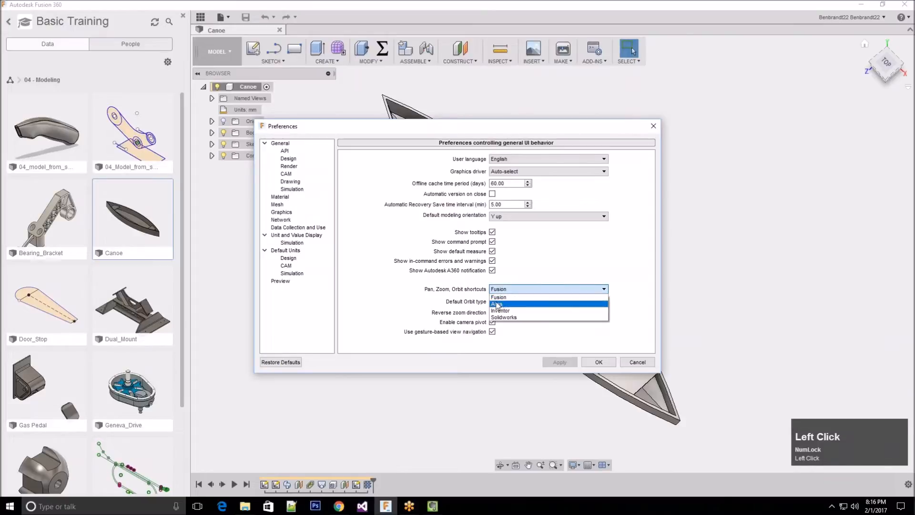
click(518, 318)
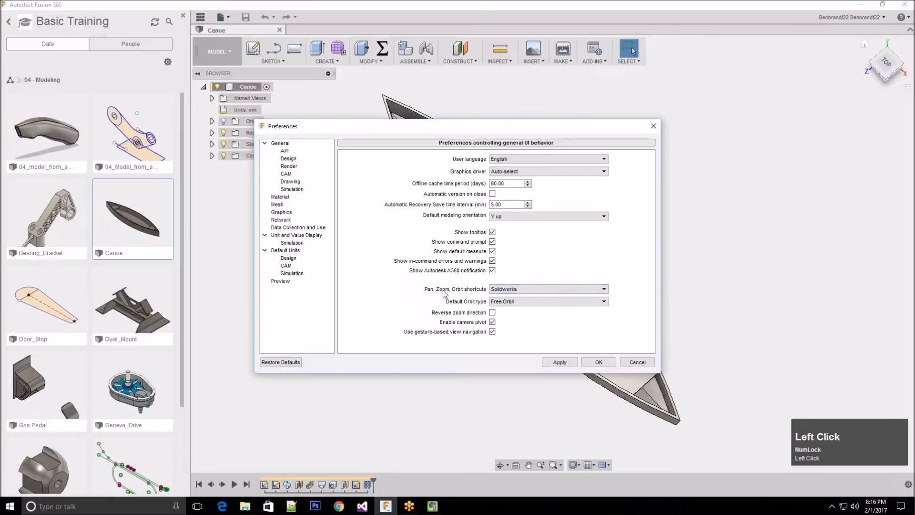
click(593, 362)
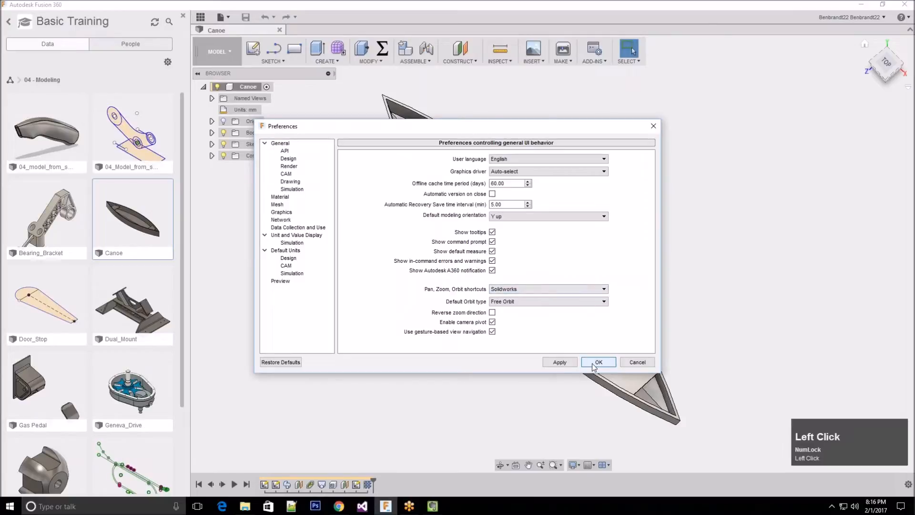
Examine the canoe's floor and centre line at several distances and angles using the Solidworks-style navigation
middle_drag(590, 210, 522, 261)
scroll(522, 261, down, 4)
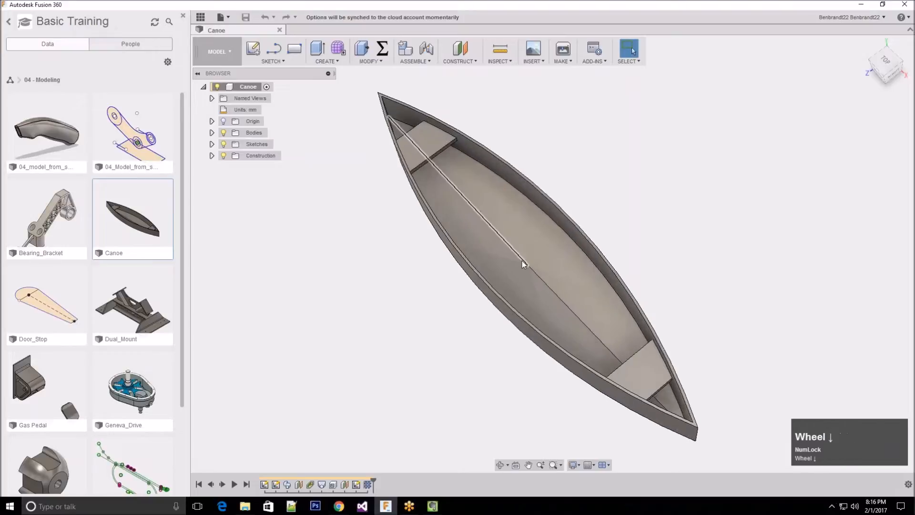
scroll(501, 254, up, 1)
scroll(501, 255, down, 3)
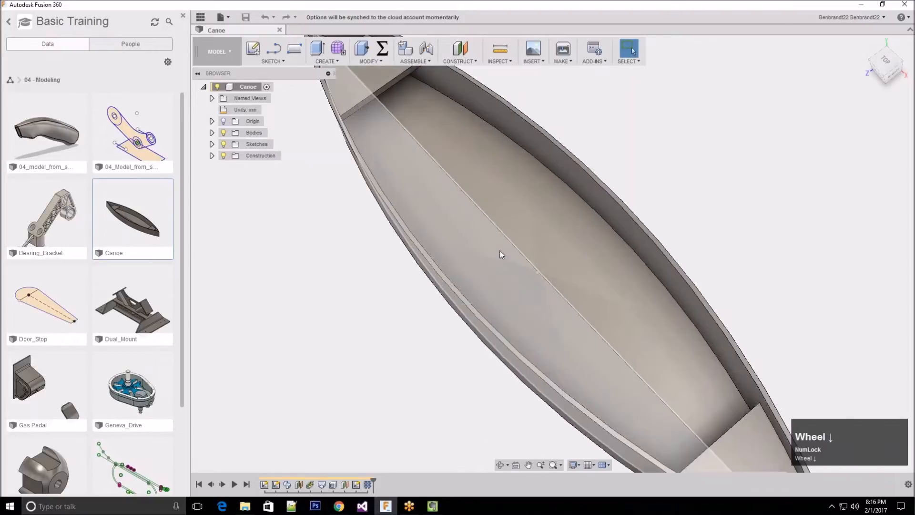
scroll(502, 254, up, 3)
scroll(501, 254, up, 1)
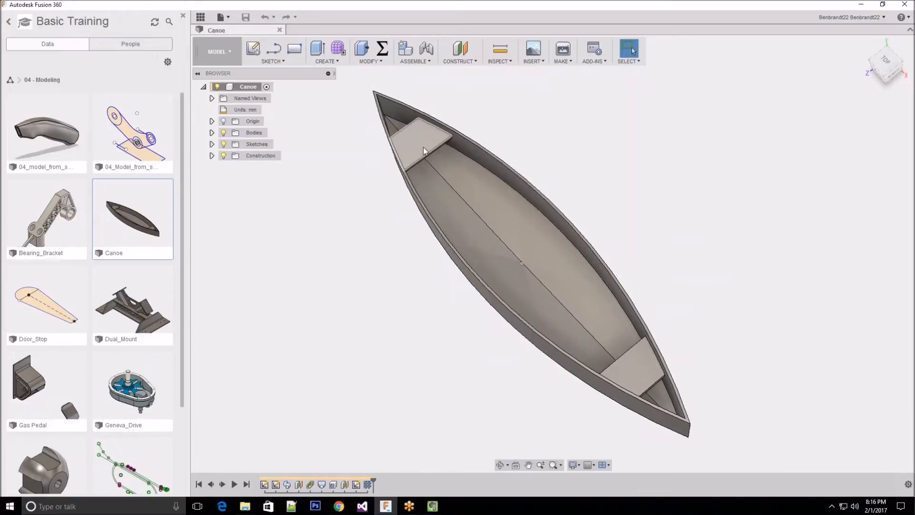
shift+middle_drag(432, 150, 535, 266)
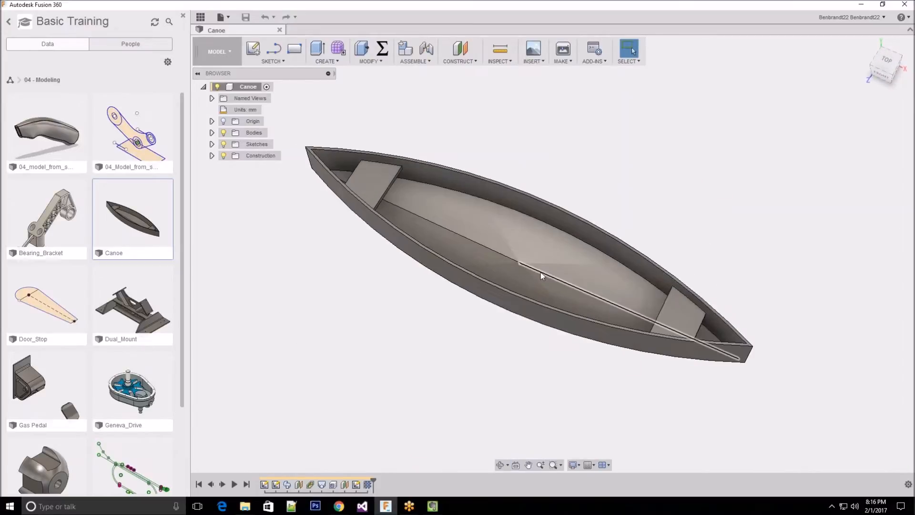
Examine the canoe's underside, pointed end and seats by orbiting freely, zooming and panning around the hull
shift+middle_drag(575, 259, 502, 249)
scroll(374, 301, down, 10)
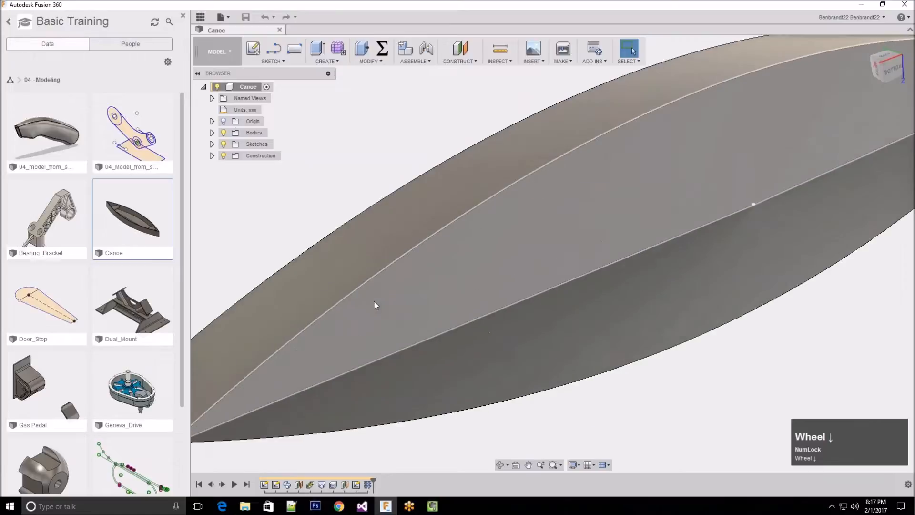
scroll(375, 300, up, 6)
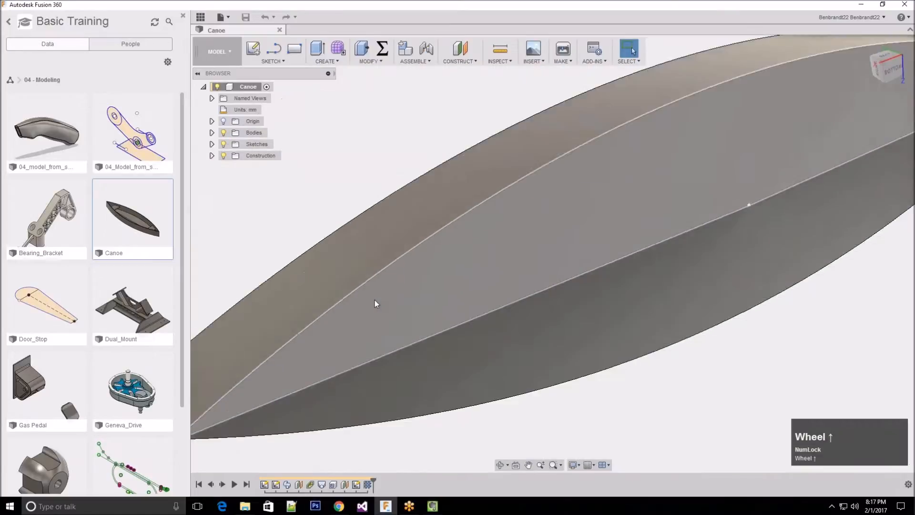
scroll(358, 305, up, 3)
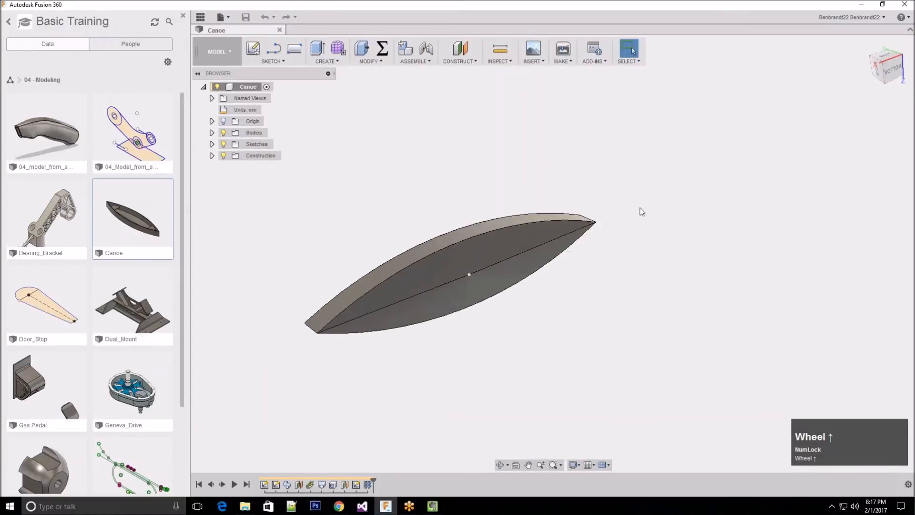
scroll(608, 225, down, 6)
middle_drag(594, 225, 573, 227)
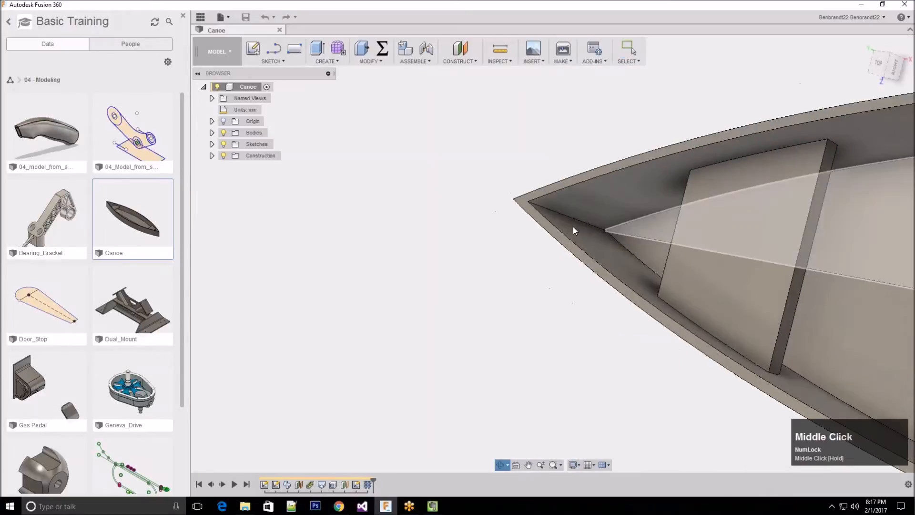
scroll(301, 249, up, 2)
scroll(293, 259, up, 3)
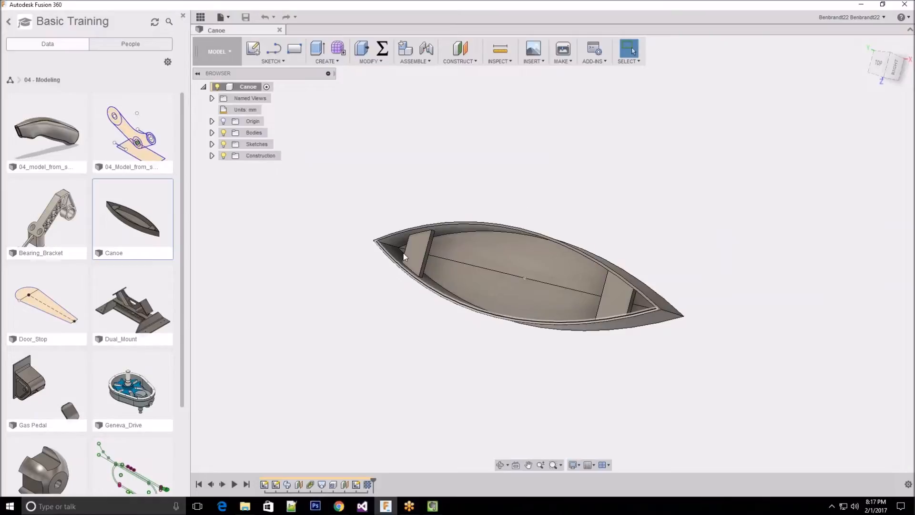
middle_drag(455, 334, 478, 372)
scroll(474, 337, up, 2)
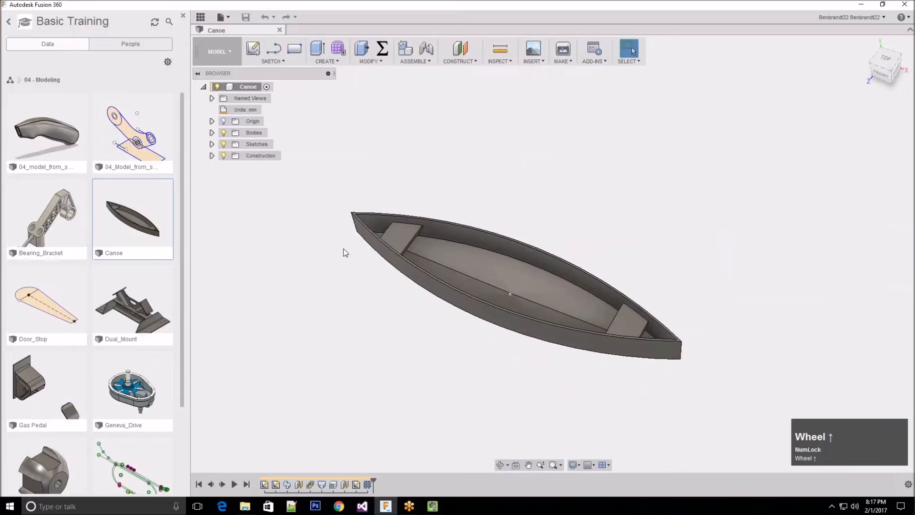
shift+middle_drag(508, 293, 518, 285)
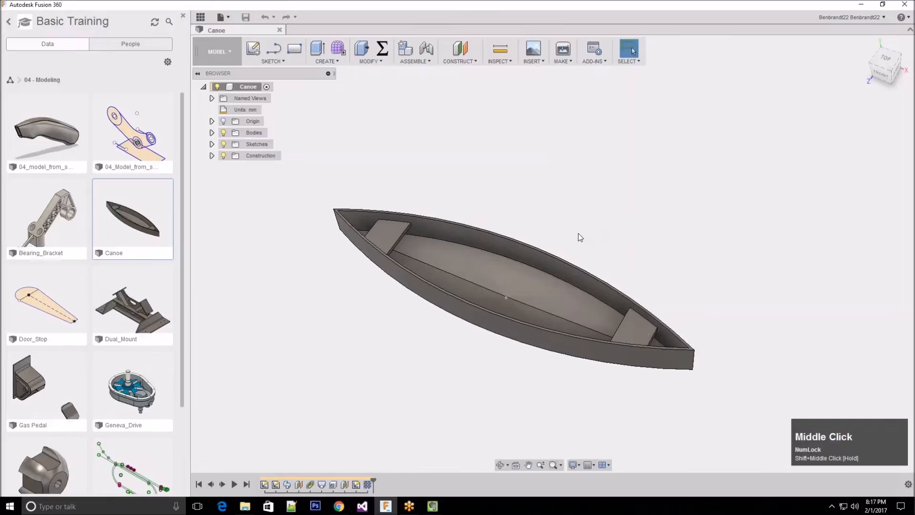
middle_drag(576, 233, 605, 237)
click(604, 237)
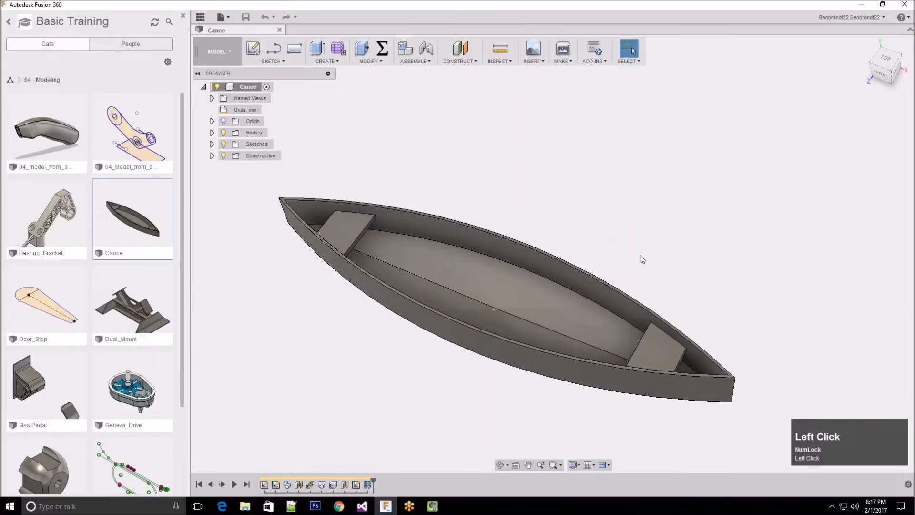
right_click(533, 213)
click(533, 212)
shift+right_drag(490, 192, 524, 205)
click(508, 195)
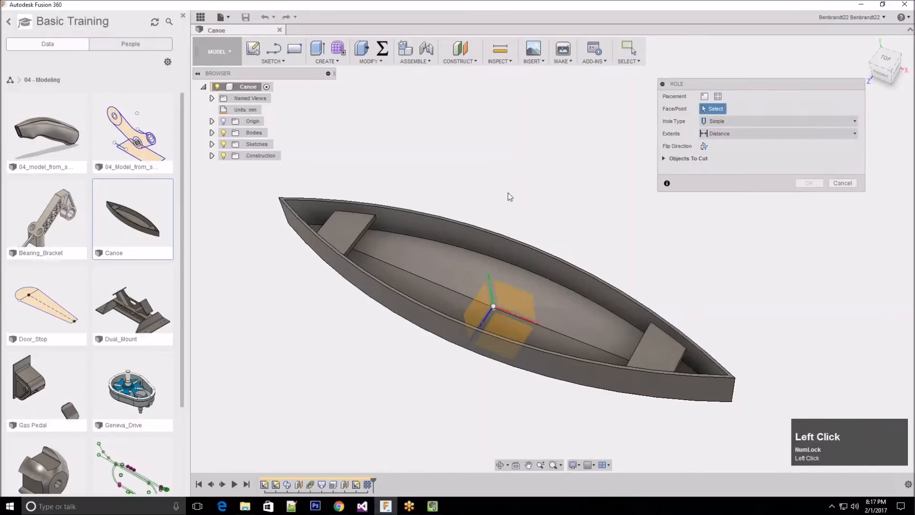
key(Escape)
ctrl+middle_drag(520, 220, 548, 249)
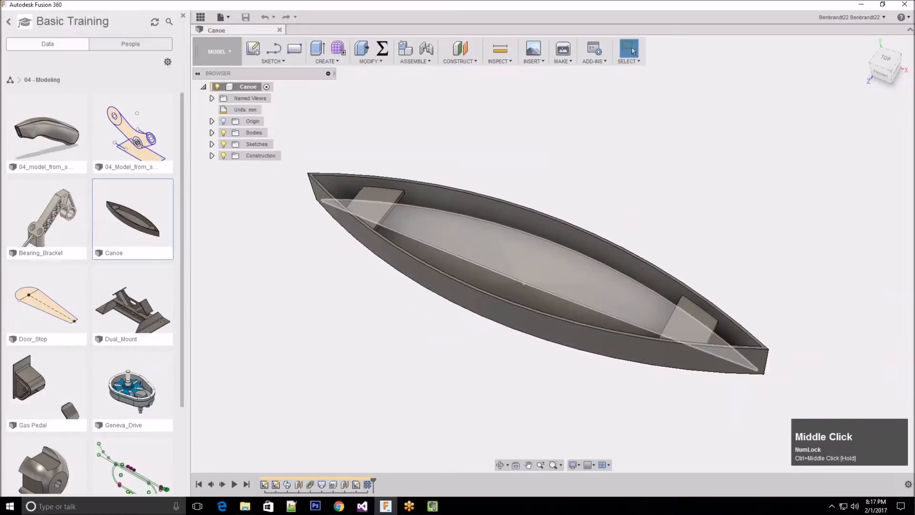
Examine the canoe's underside and pointed end up close, ending on a more distant view of the whole hull
middle_drag(548, 290, 424, 269)
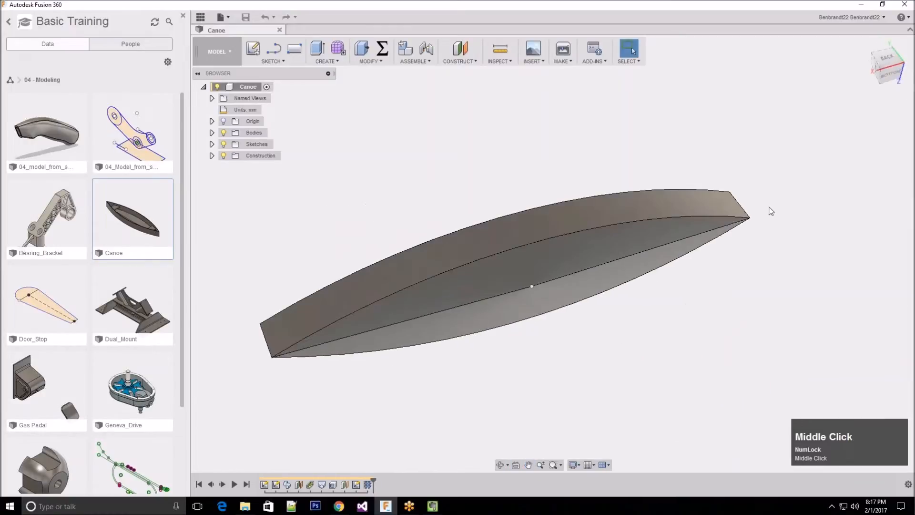
scroll(739, 212, down, 5)
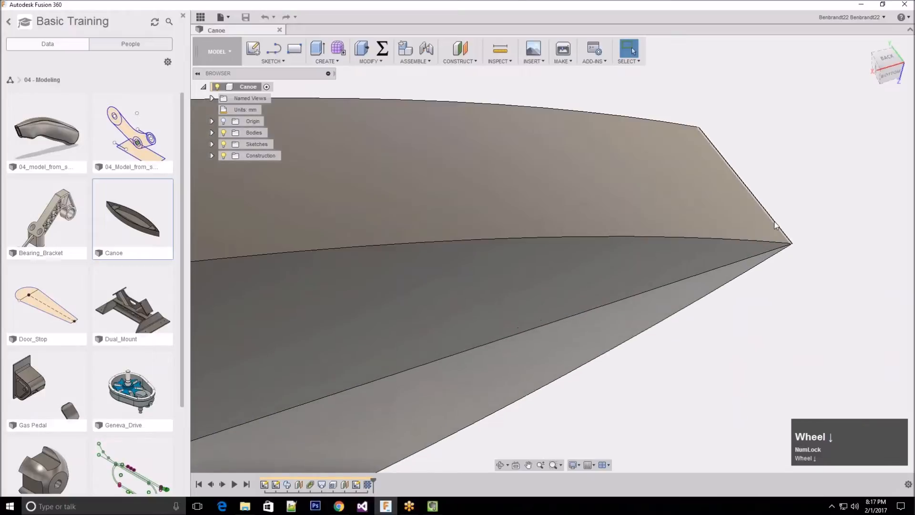
scroll(775, 225, down, 6)
shift+middle_drag(636, 160, 722, 194)
scroll(313, 230, up, 4)
scroll(688, 239, down, 2)
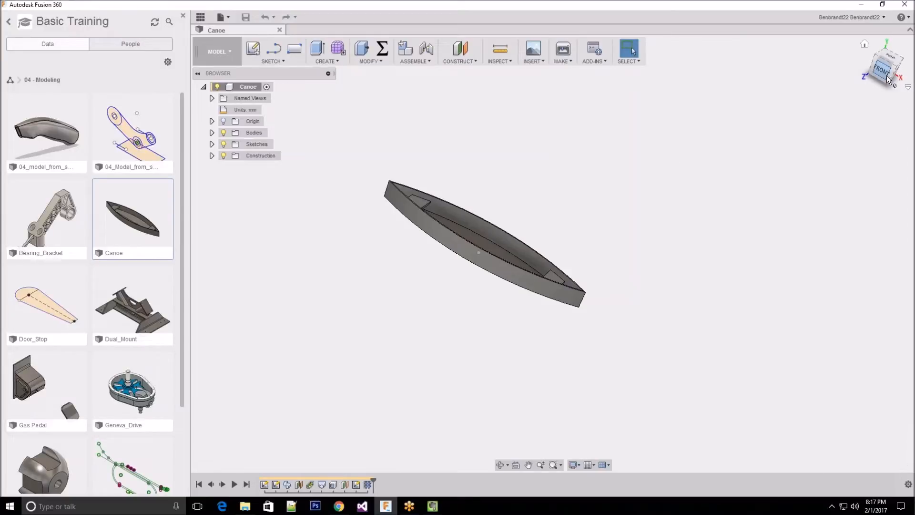
middle_drag(533, 223, 517, 244)
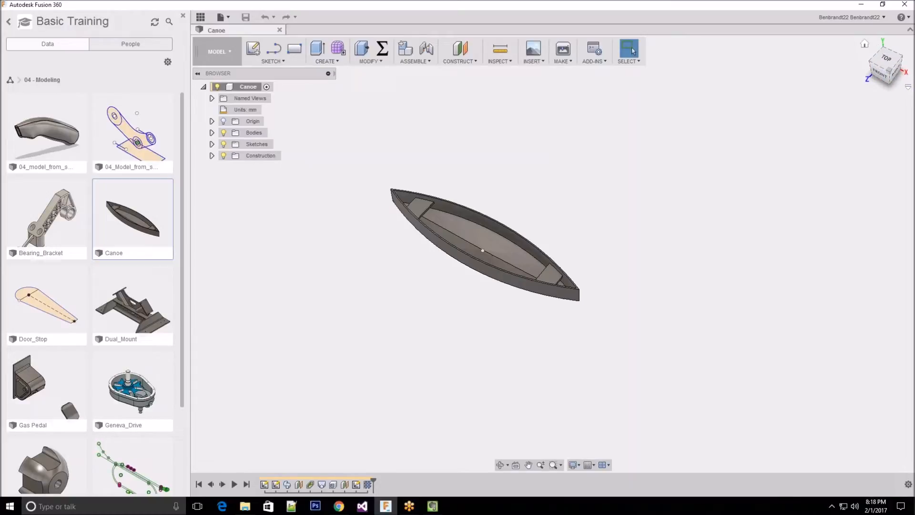
Practise resetting the canoe to its home view, turning it with the ViewCube and by free orbit, and restoring the home view
click(865, 45)
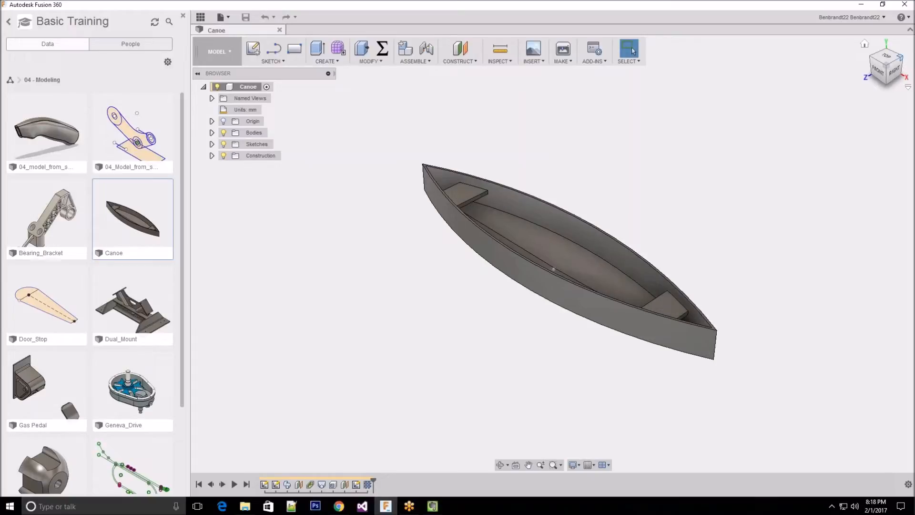
click(895, 73)
mouse_move(893, 70)
mouse_down()
mouse_move(870, 76)
mouse_move(882, 54)
mouse_move(865, 78)
mouse_move(874, 76)
mouse_up()
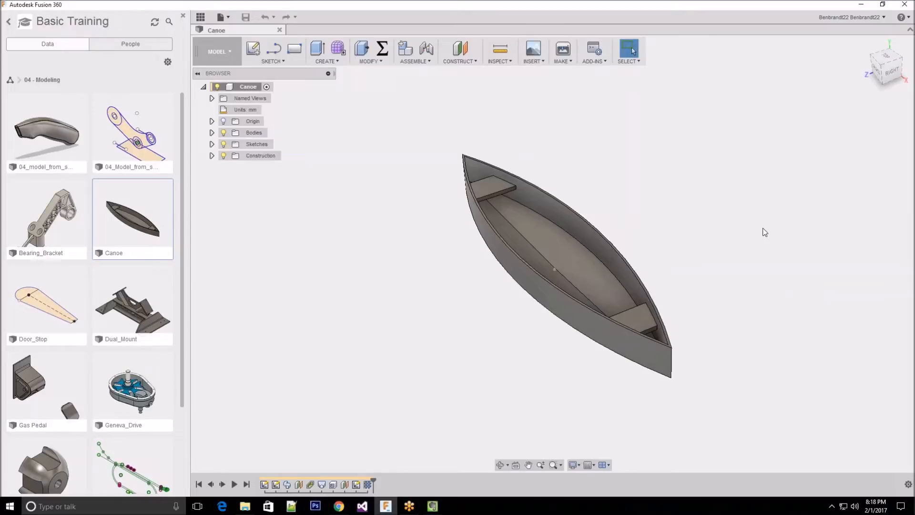
scroll(333, 256, down, 2)
middle_drag(559, 264, 817, 111)
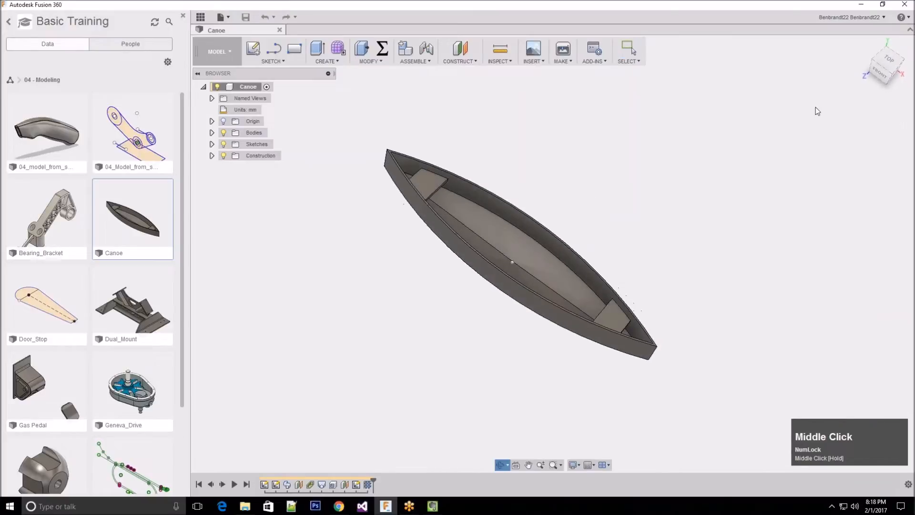
mouse_move(886, 60)
click(866, 44)
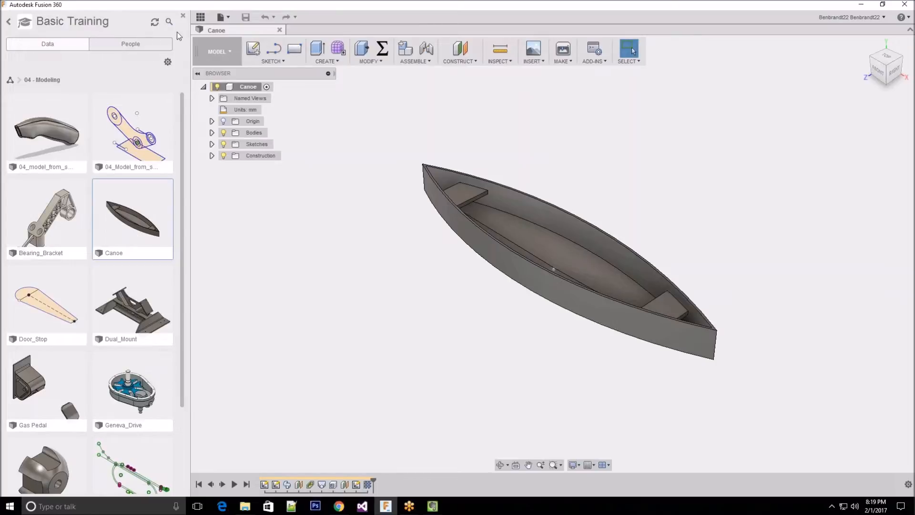
Hide the data panel and expand the canoe's Bodies and Sketches folders in the browser
click(201, 18)
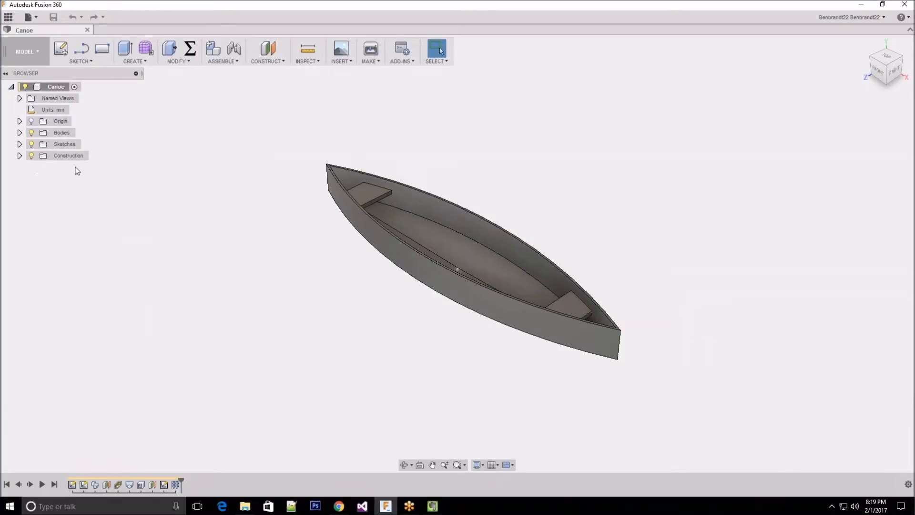
click(20, 133)
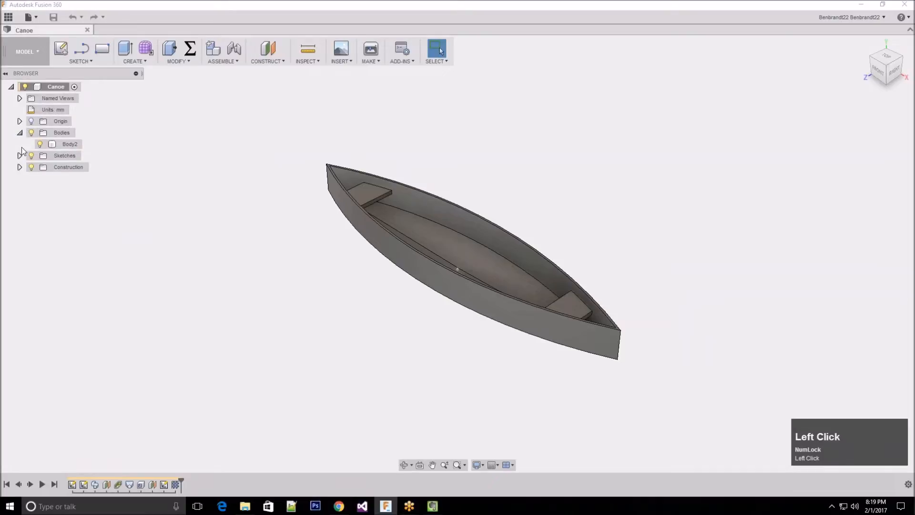
click(20, 156)
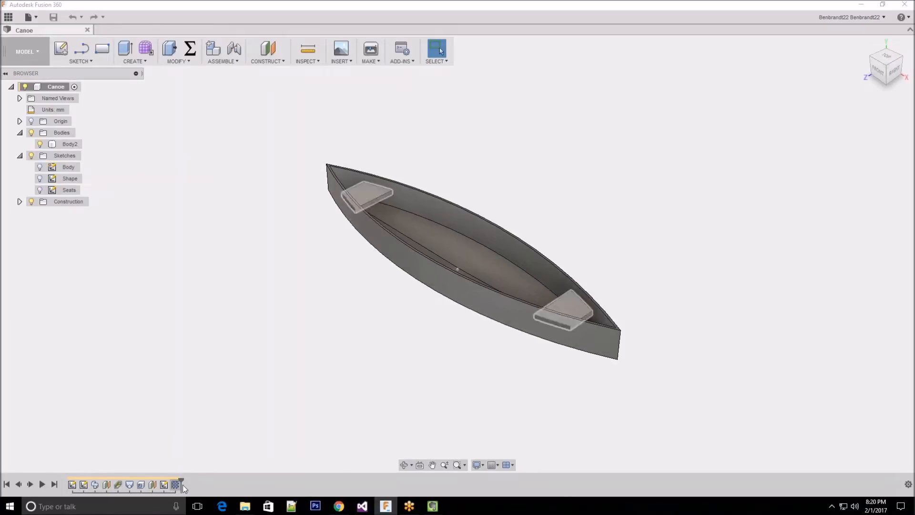
click(198, 485)
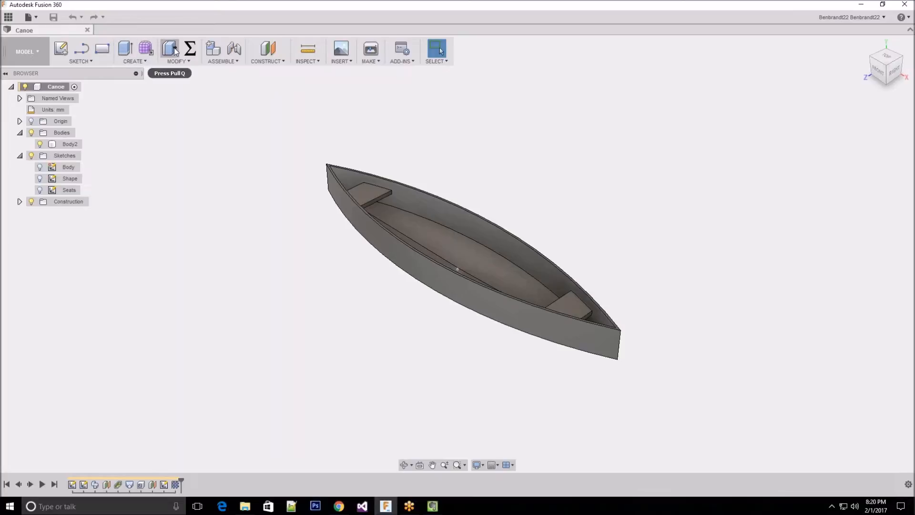
Remove the 2-Point Rectangle command from the toolbar and add it back
click(92, 62)
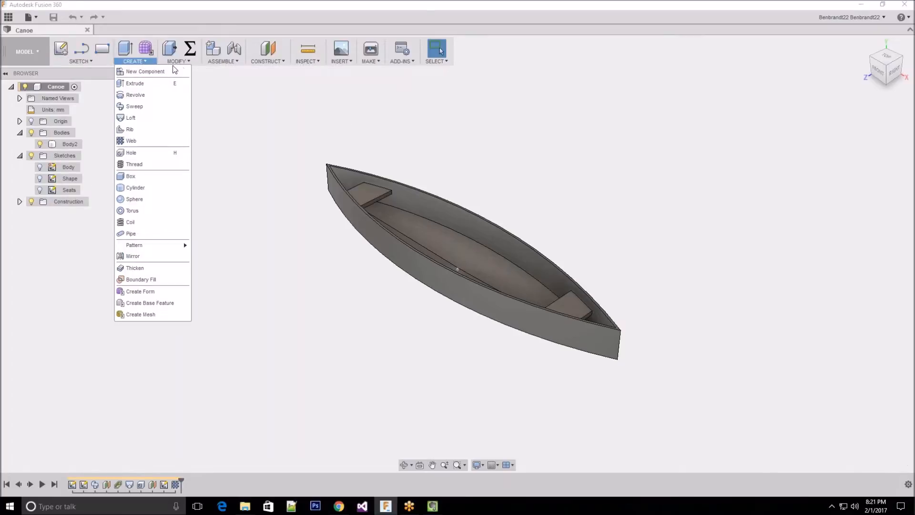
mouse_move(189, 64)
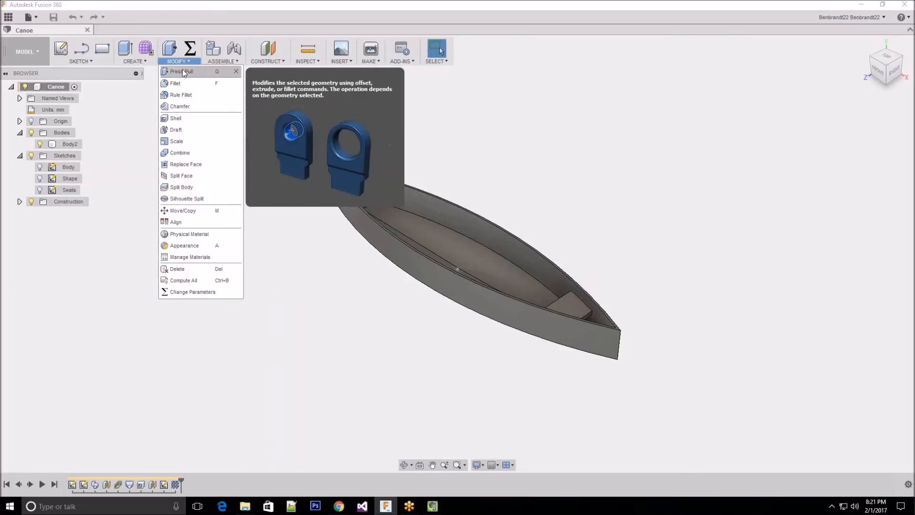
mouse_move(94, 65)
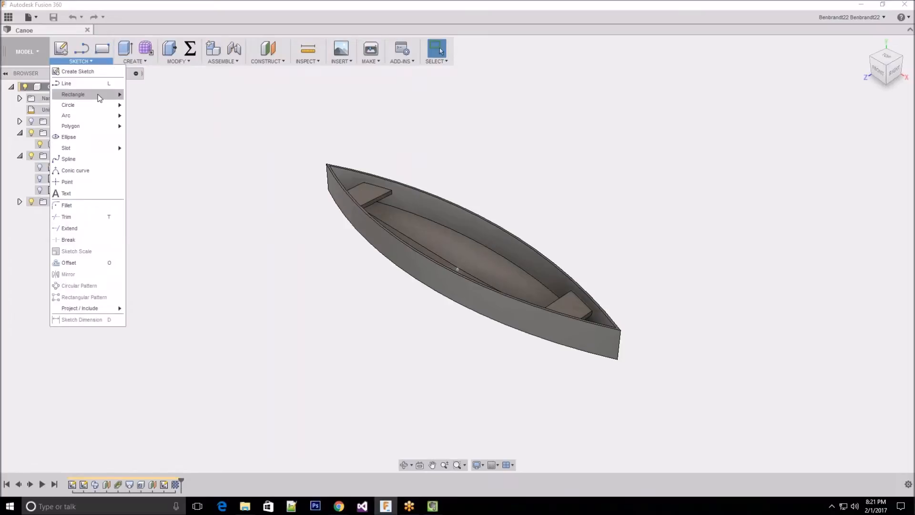
mouse_move(99, 99)
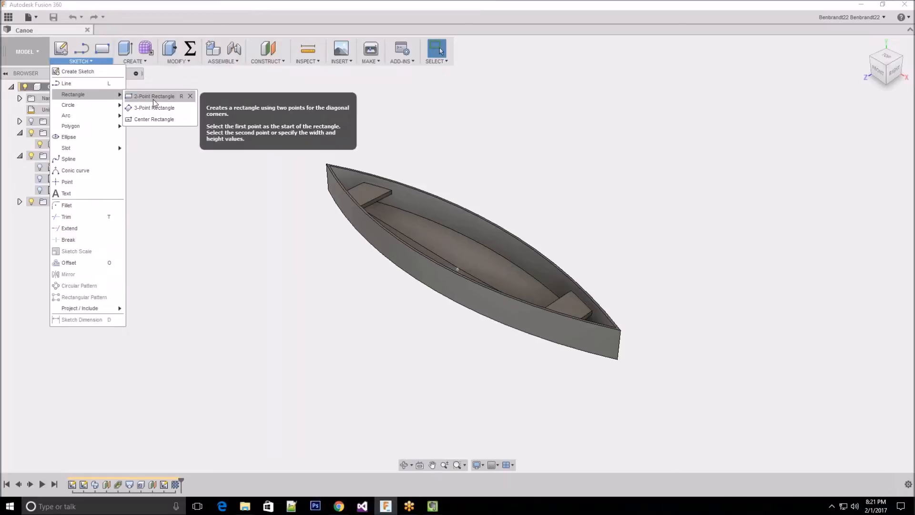
click(190, 97)
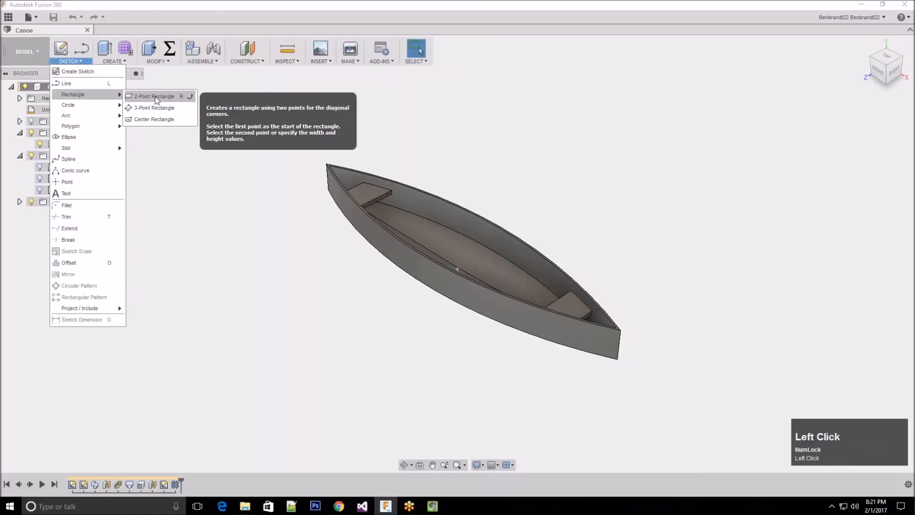
click(191, 97)
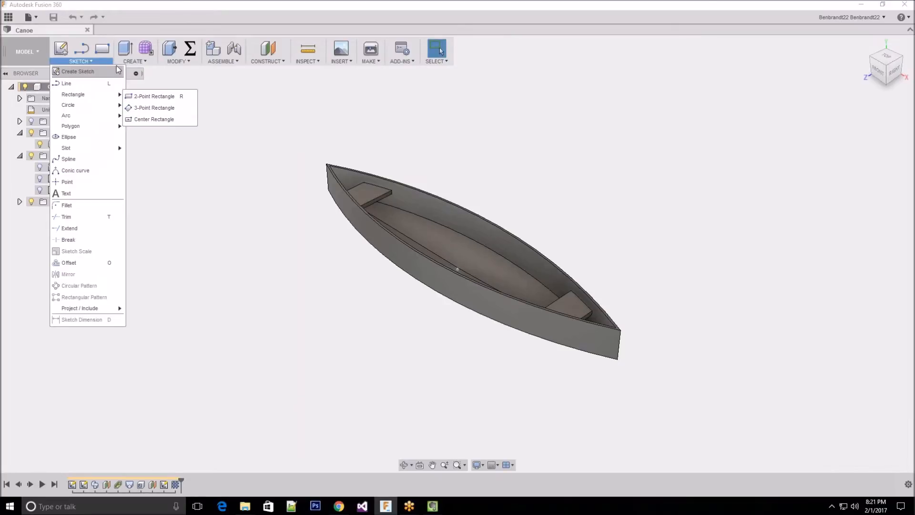
click(130, 19)
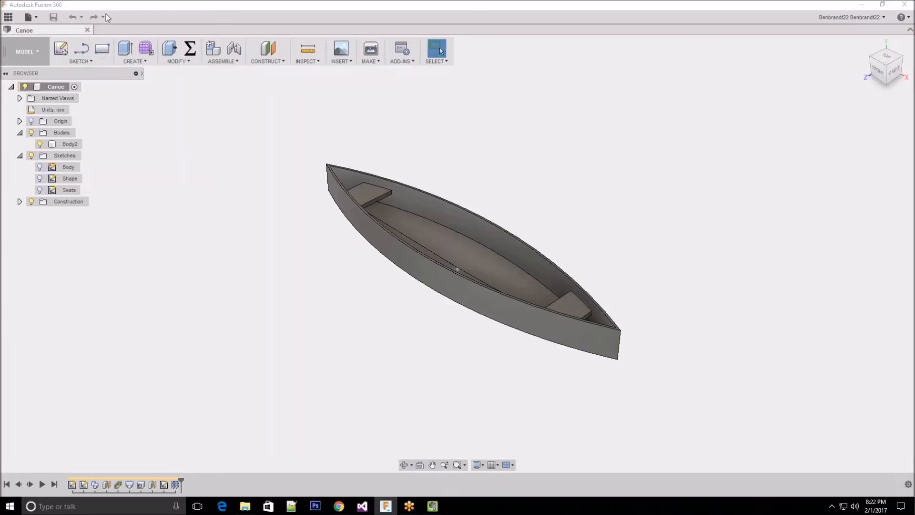
Show the data panel again, leave the Basic Training samples and browse the list of projects
click(10, 17)
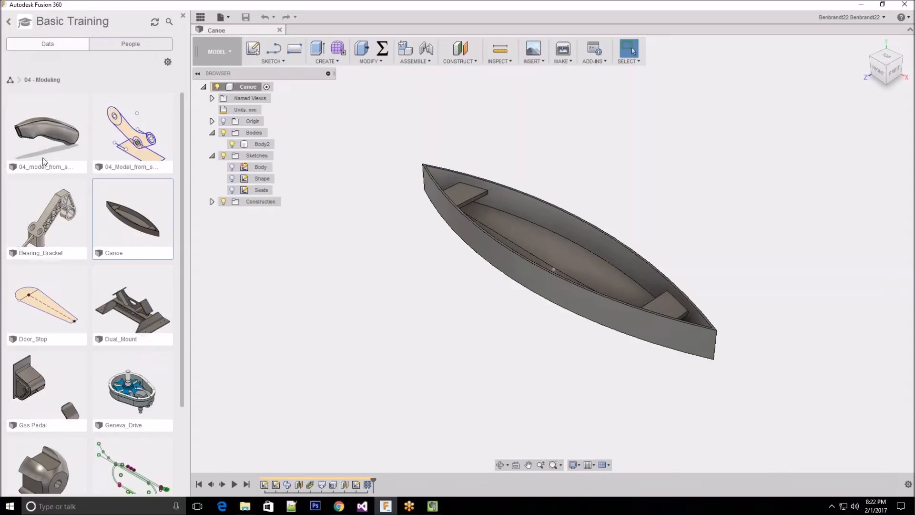
click(10, 23)
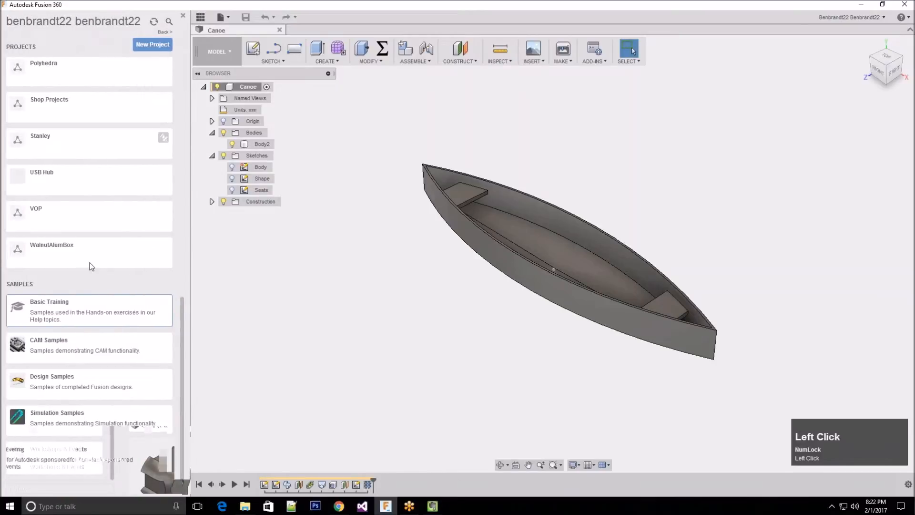
scroll(96, 241, up, 3)
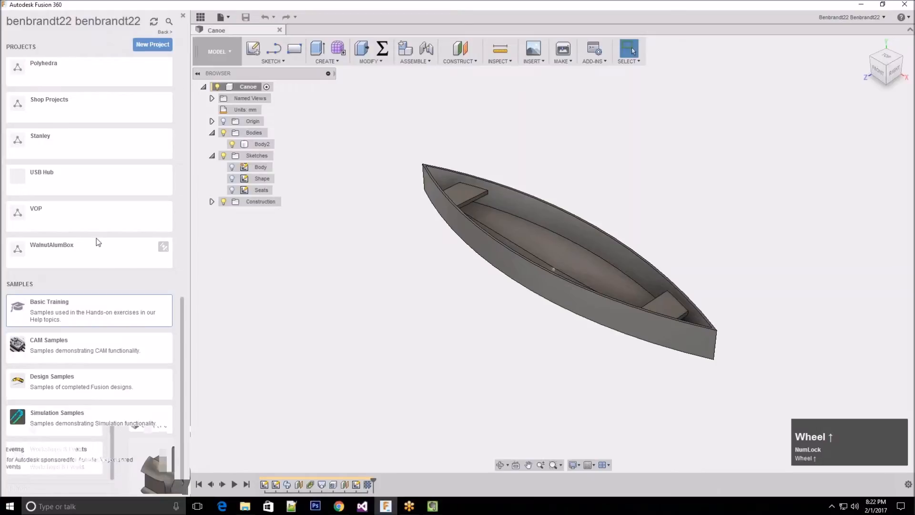
scroll(162, 277, up, 3)
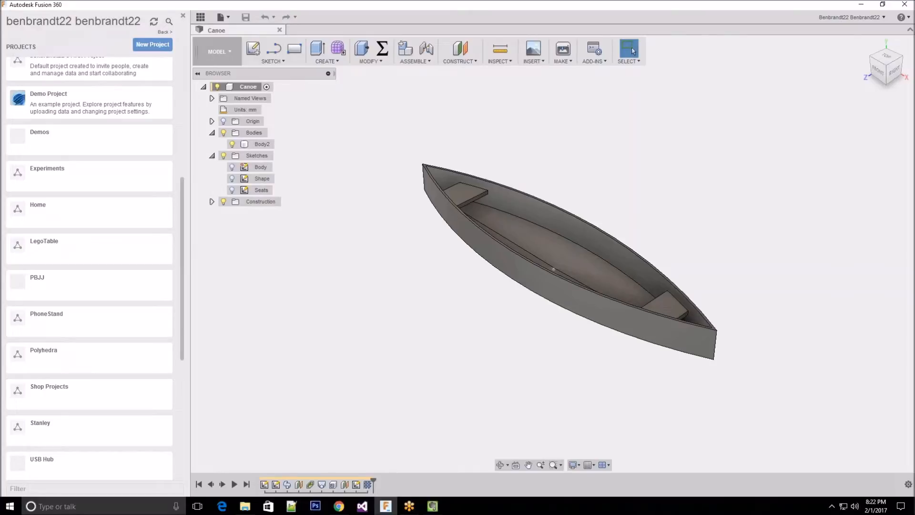
click(633, 51)
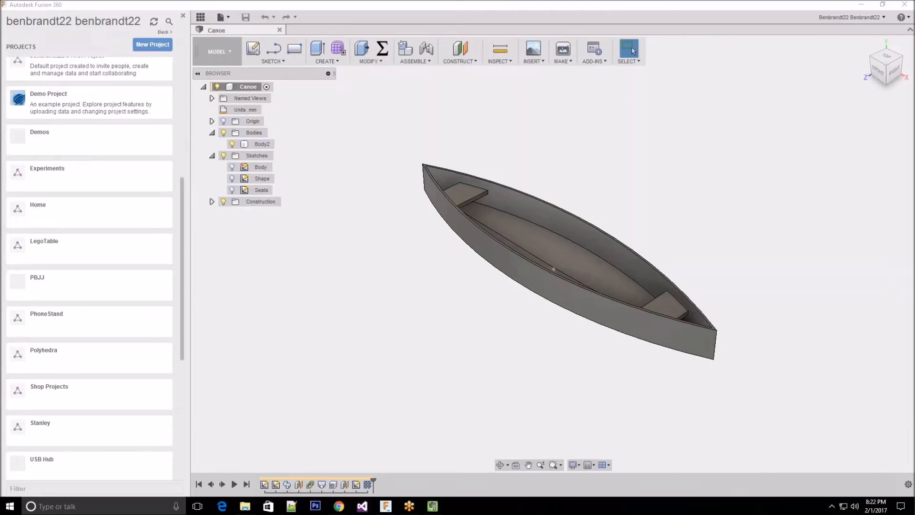
click(632, 50)
click(493, 326)
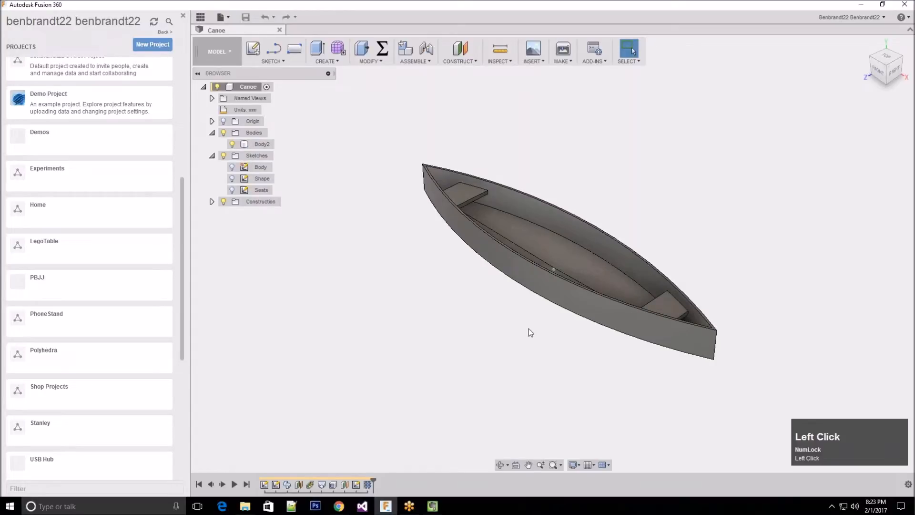
click(881, 19)
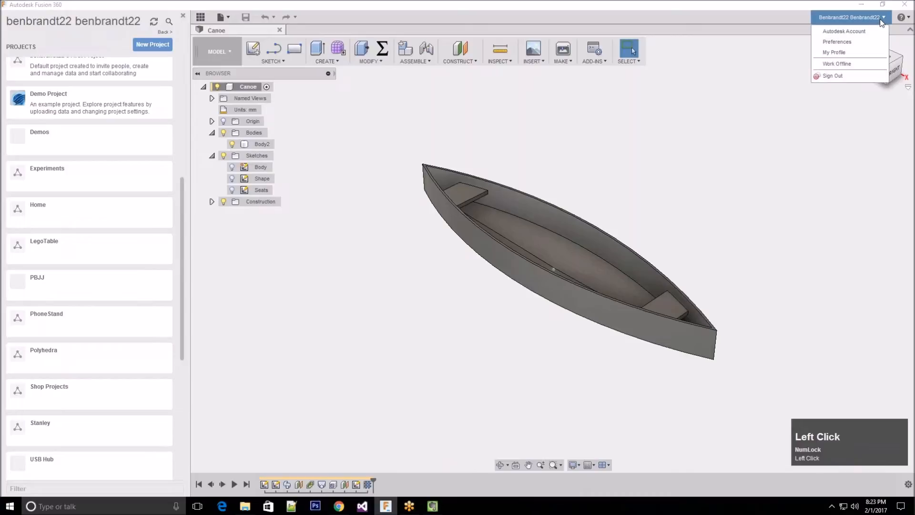
click(841, 52)
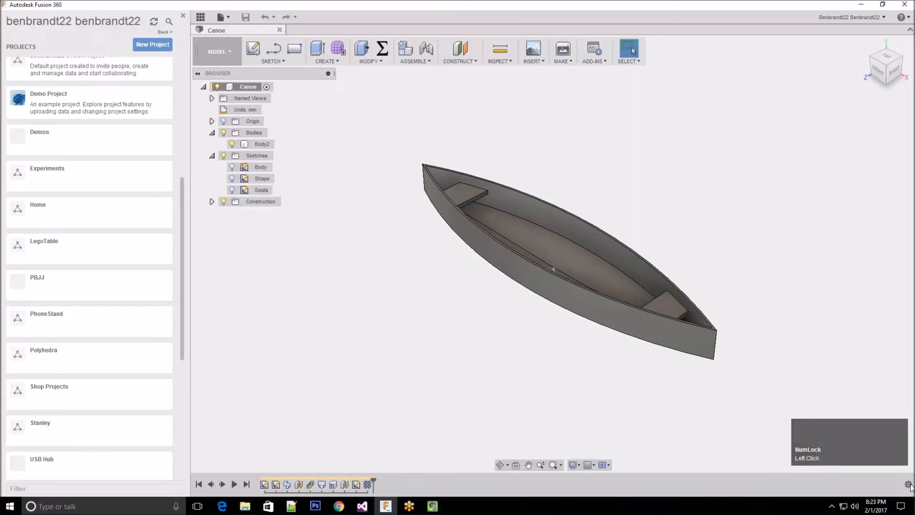
click(909, 485)
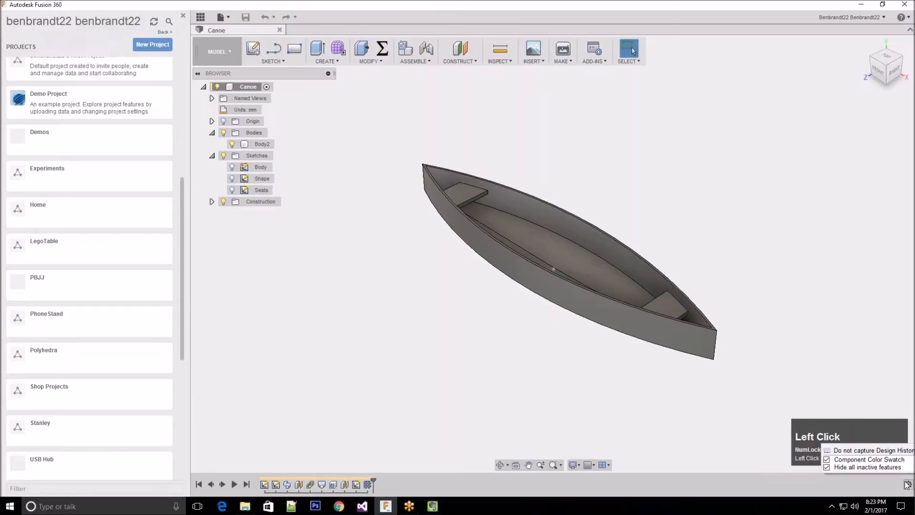
click(864, 419)
right_click(909, 485)
click(862, 295)
Examine the graphics preferences, including the options for degraded selection display style and transparency effect, and leave without changes
click(864, 17)
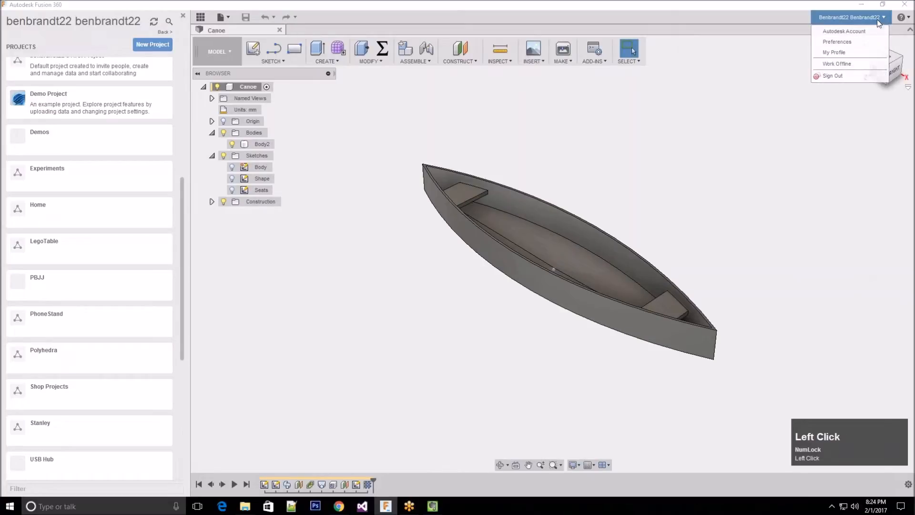
click(853, 42)
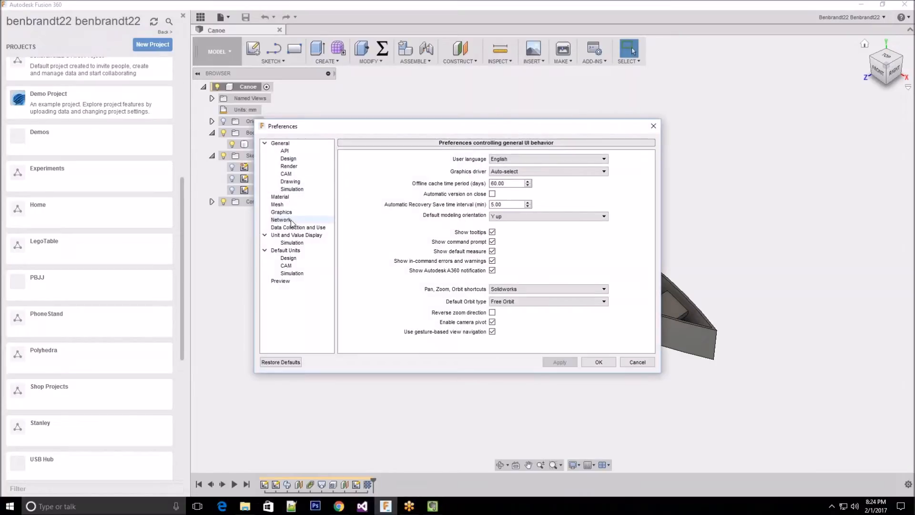
click(281, 212)
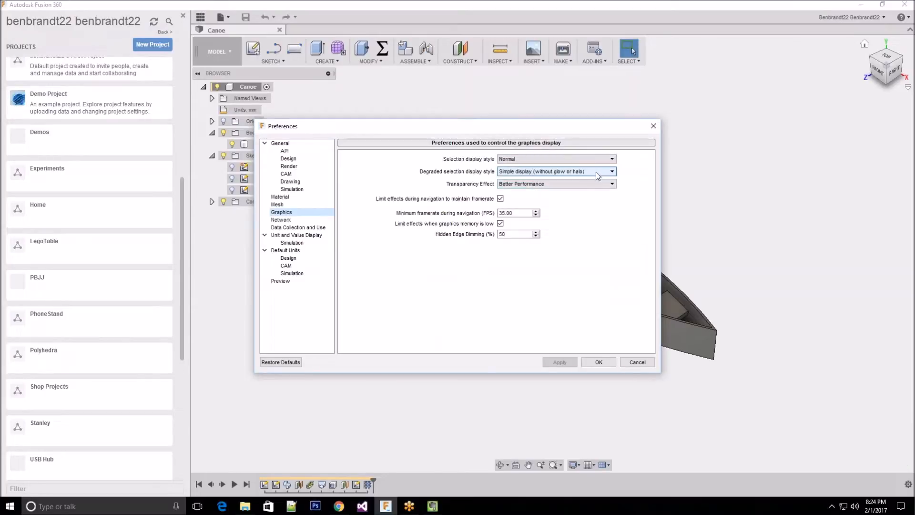
click(581, 183)
click(581, 183)
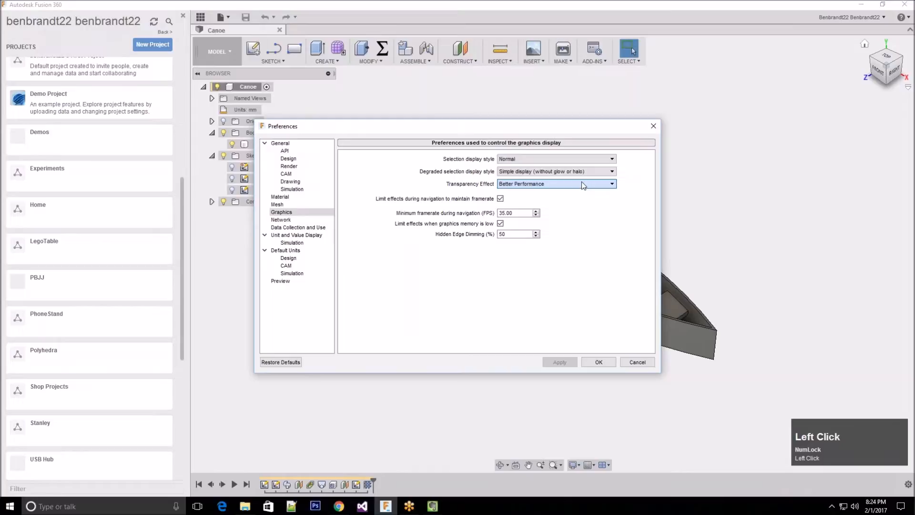
click(584, 172)
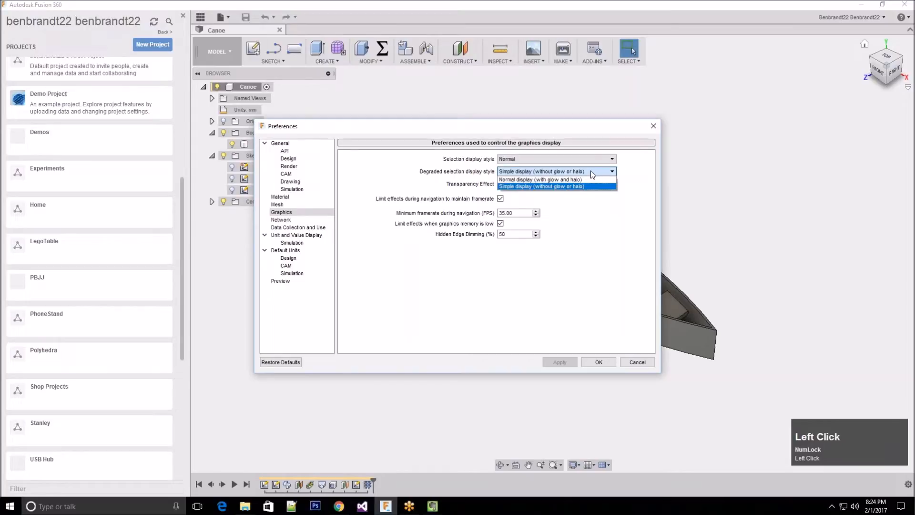
click(591, 171)
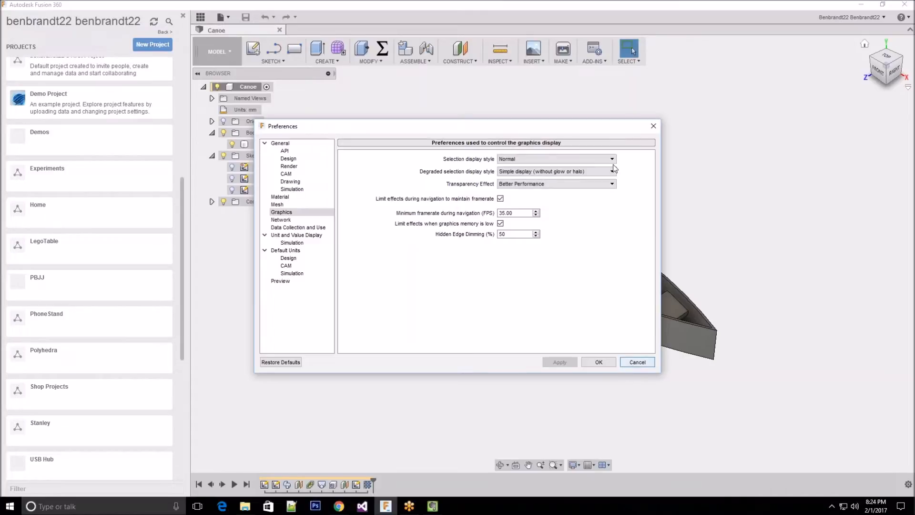
click(591, 173)
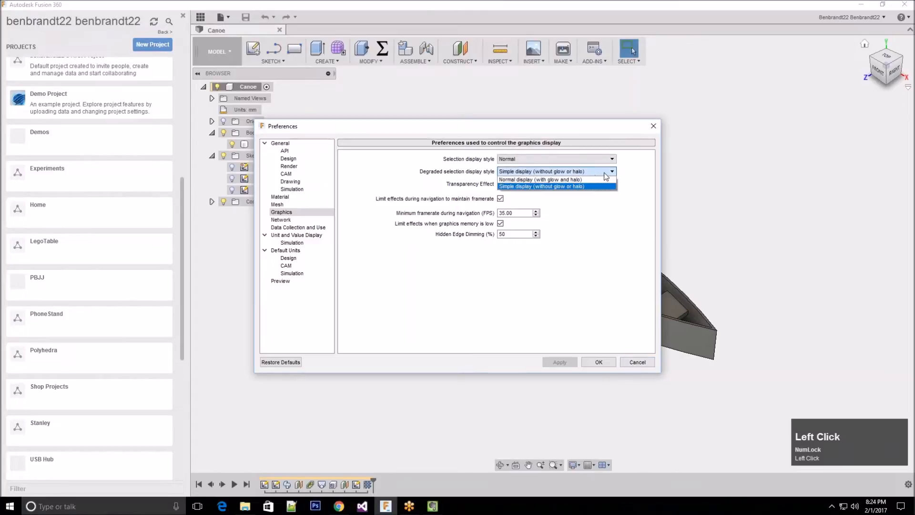
click(618, 176)
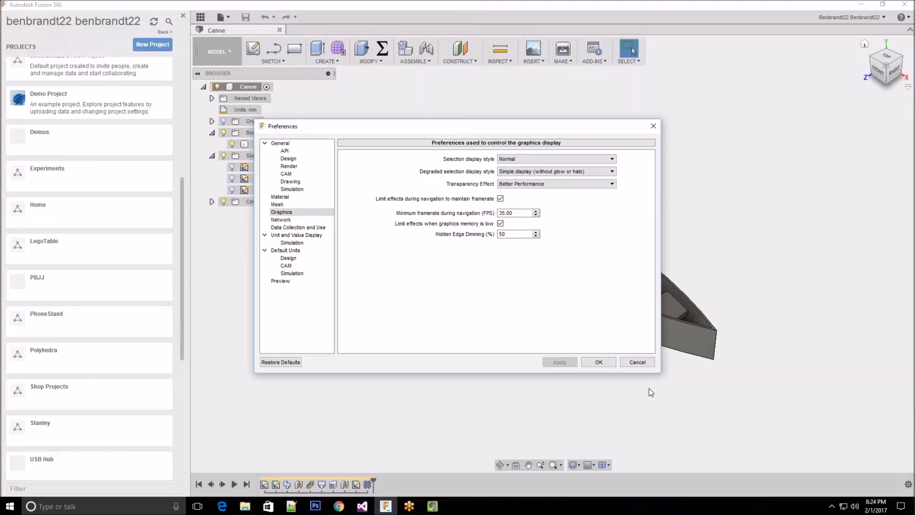
click(646, 364)
click(651, 365)
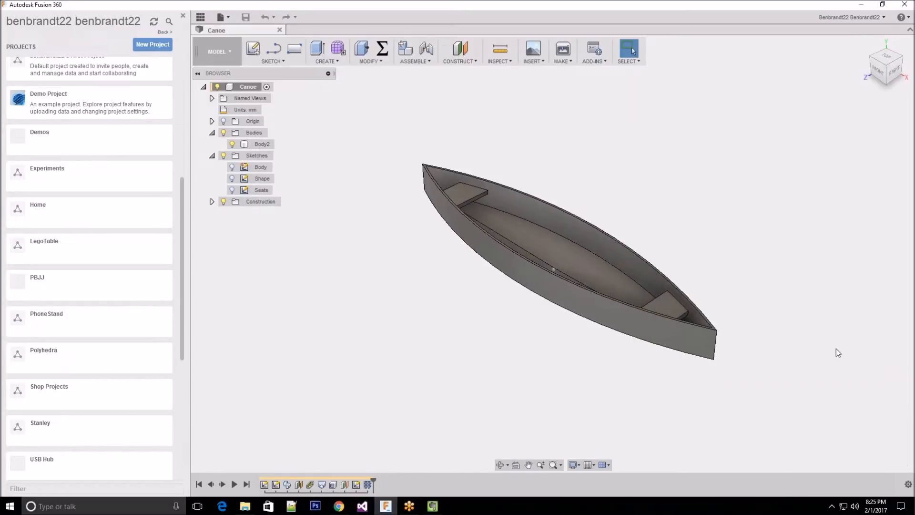
Create a new project named TMA Fusion in the data panel
drag(181, 223, 185, 75)
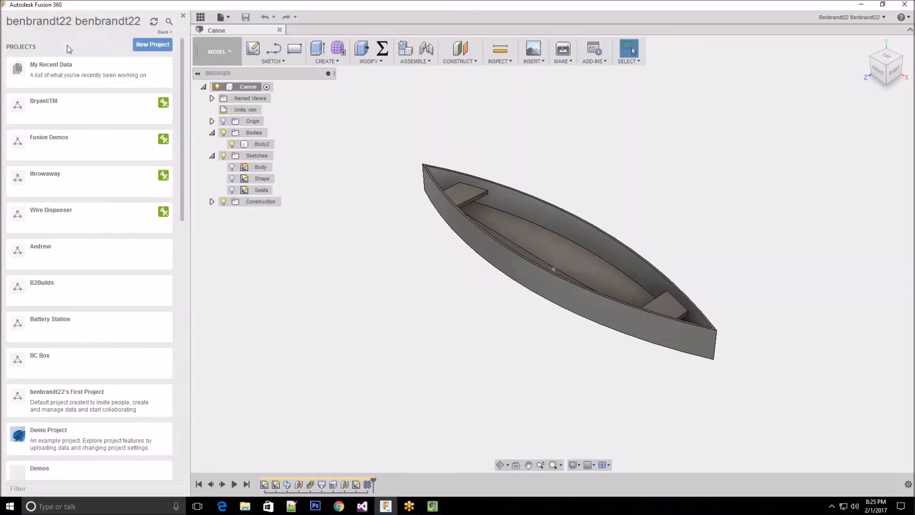
click(153, 45)
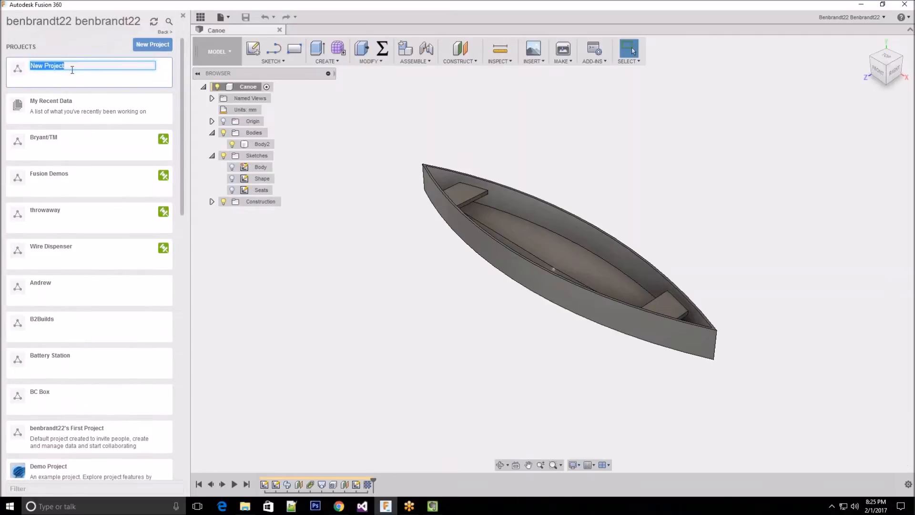
text(TM)
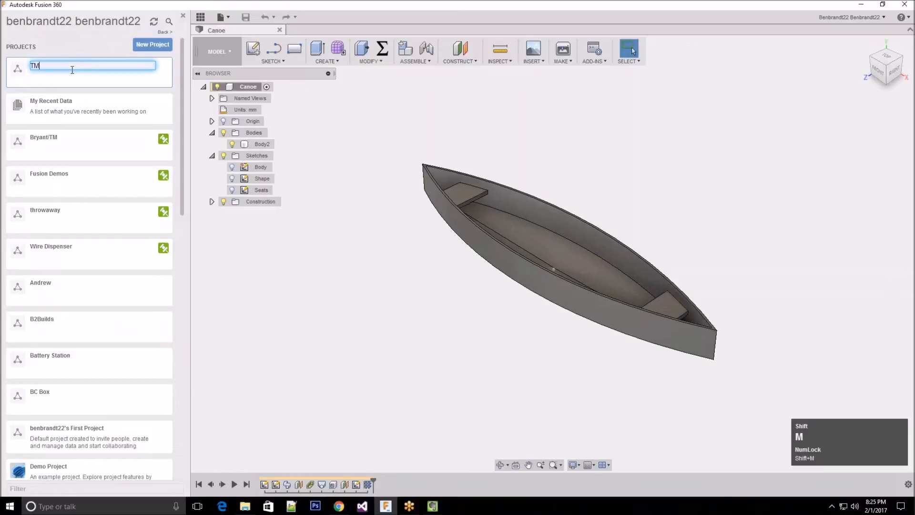
text(A Fusion)
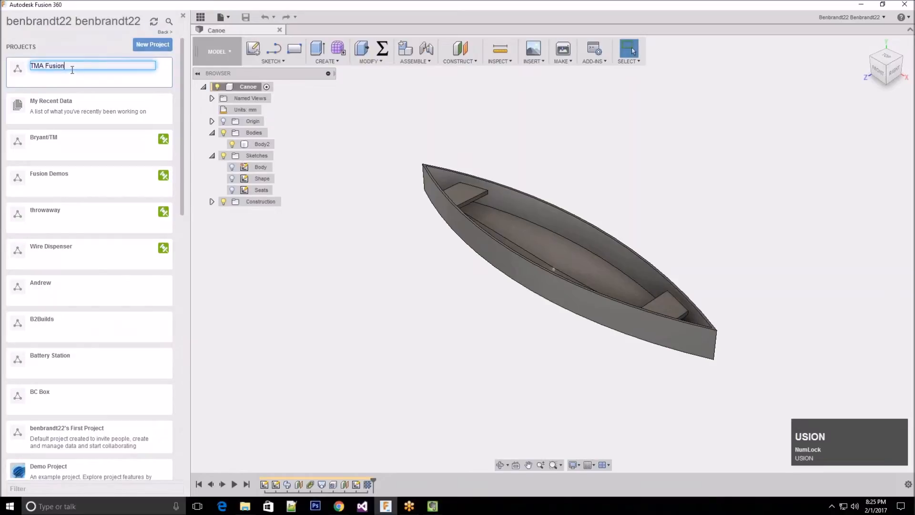
key(Return)
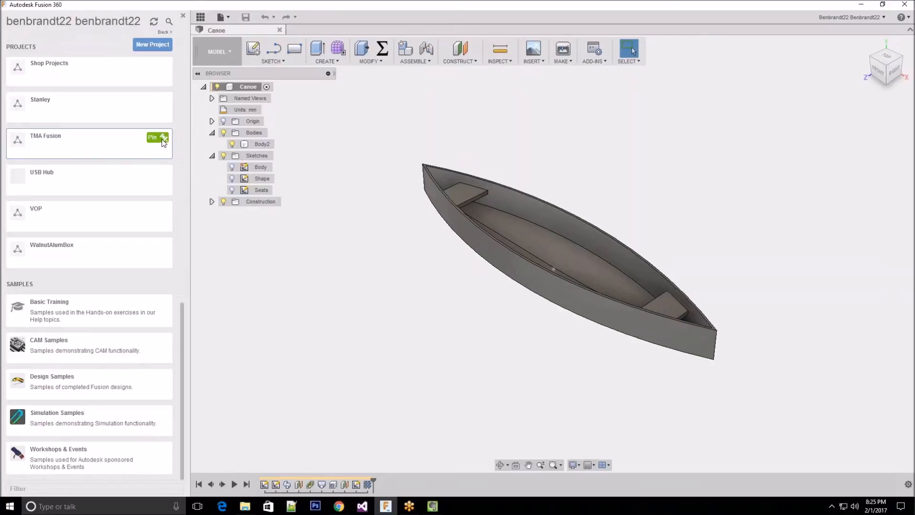
Pin the TMA Fusion project so it is listed with the other pinned projects, and open it
click(163, 138)
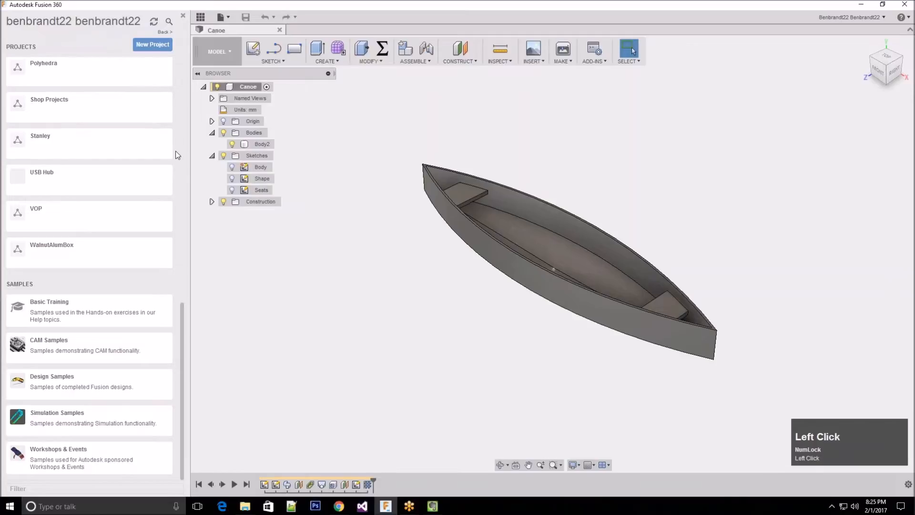
drag(181, 309, 188, 52)
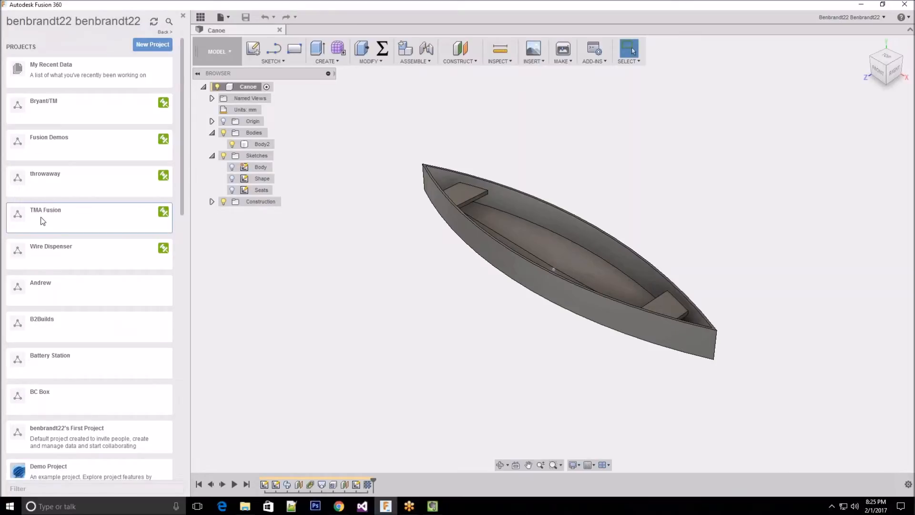
click(84, 218)
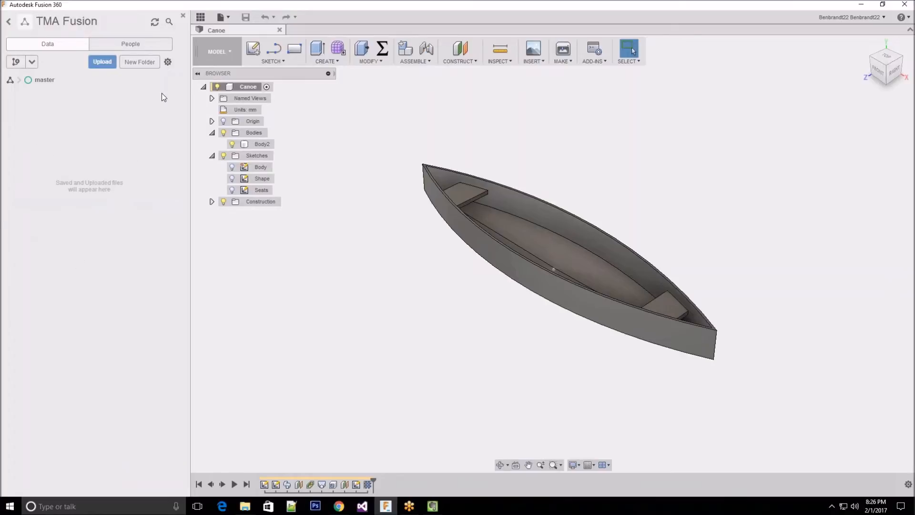
Close the Canoe design and save the blank untitled design as "Light Switch Plate" in the TMA Fusion project
click(241, 30)
click(280, 30)
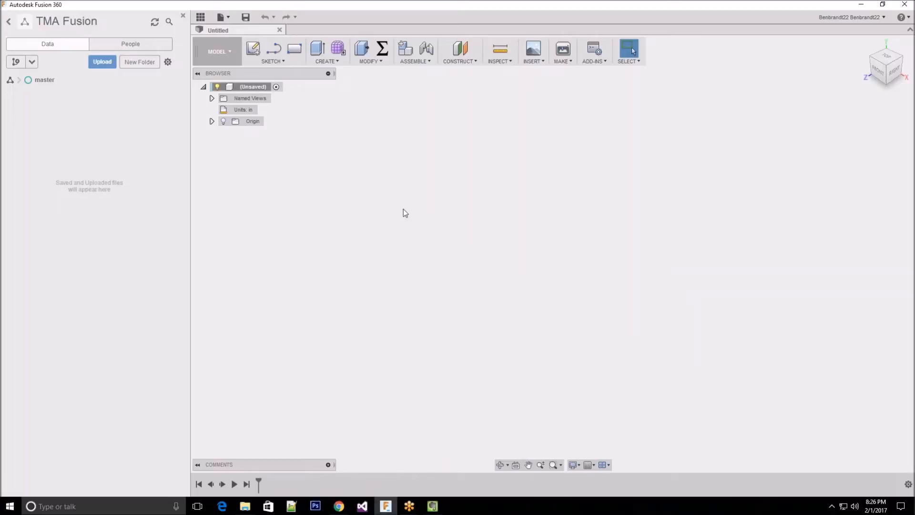
click(246, 19)
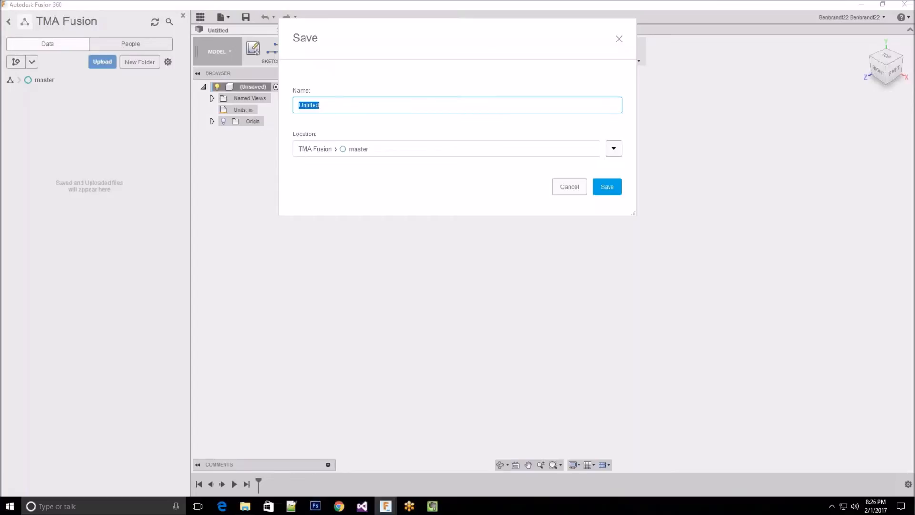
text(Light)
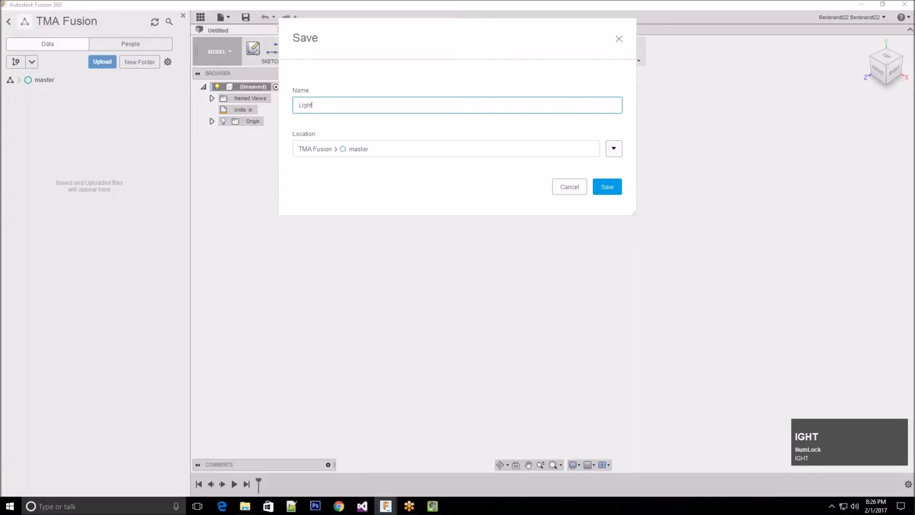
text( Switch Plate)
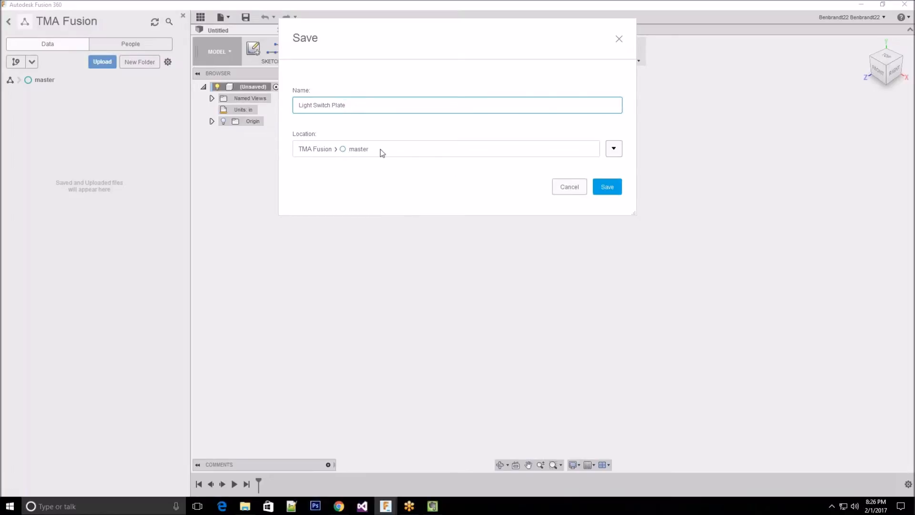
click(608, 187)
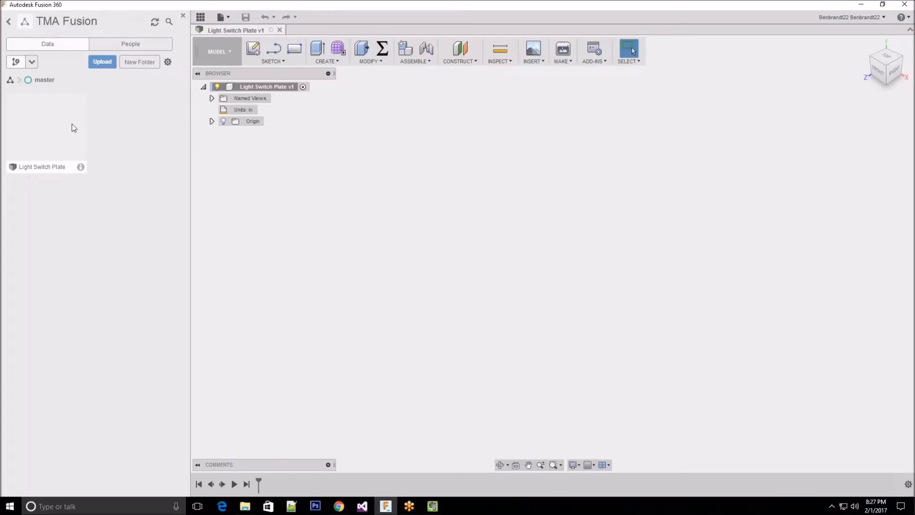
Hide the data panel and turn on the visibility of the design's origin planes and axes, leaving the Origin folder collapsed
click(183, 16)
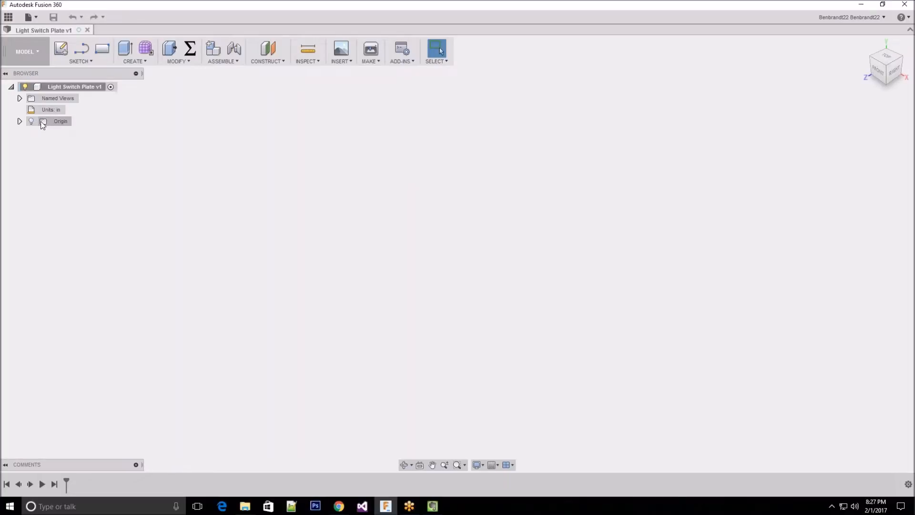
click(20, 120)
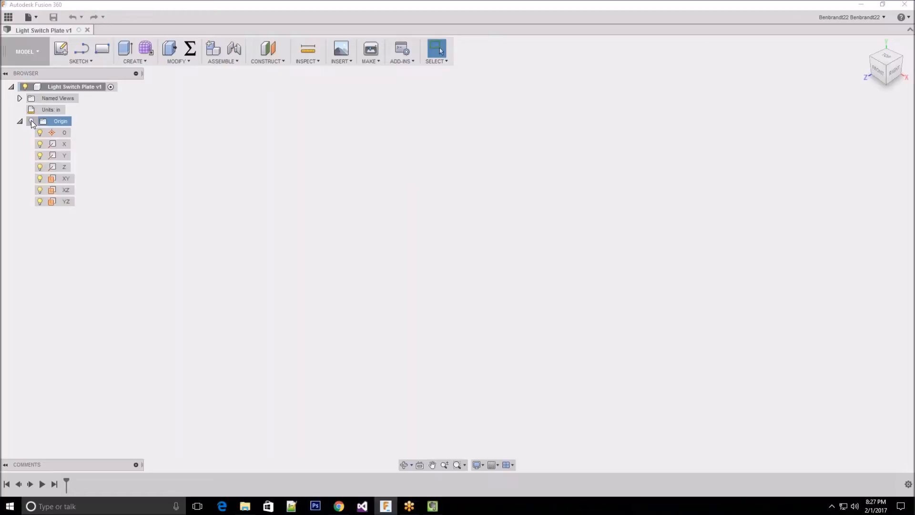
click(31, 121)
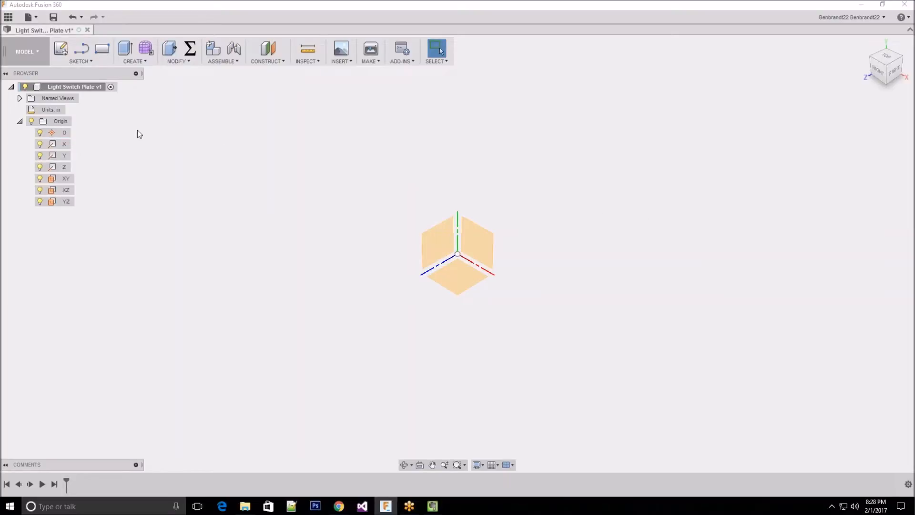
click(19, 121)
click(20, 122)
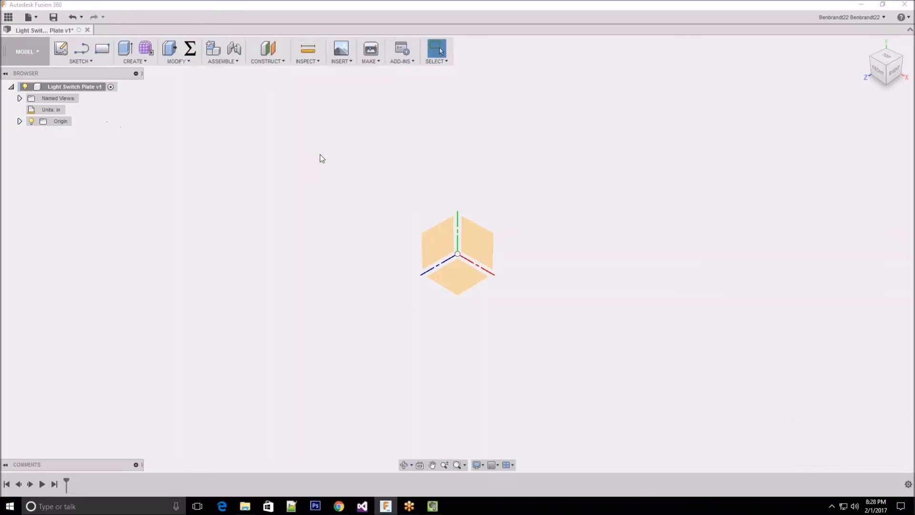
Create a new component under the top-level Light Switch Plate design and expand it in the browser
right_click(95, 88)
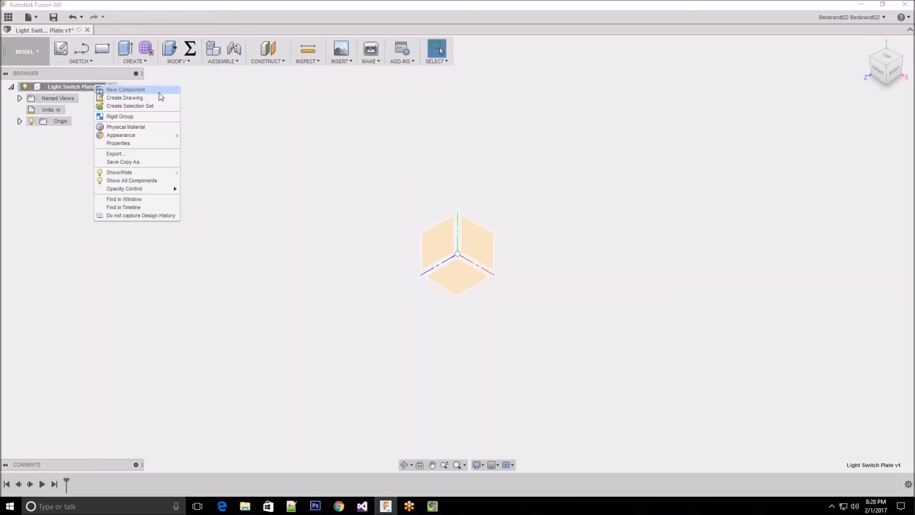
click(39, 86)
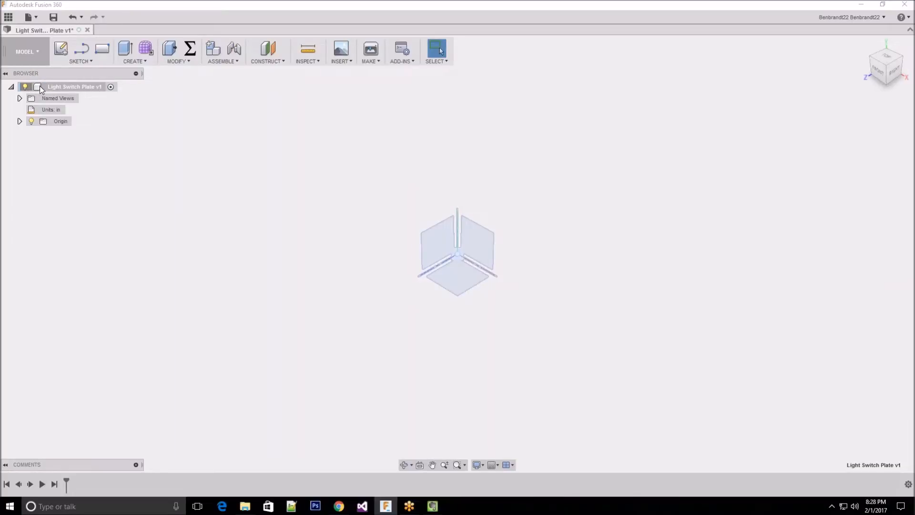
right_click(39, 86)
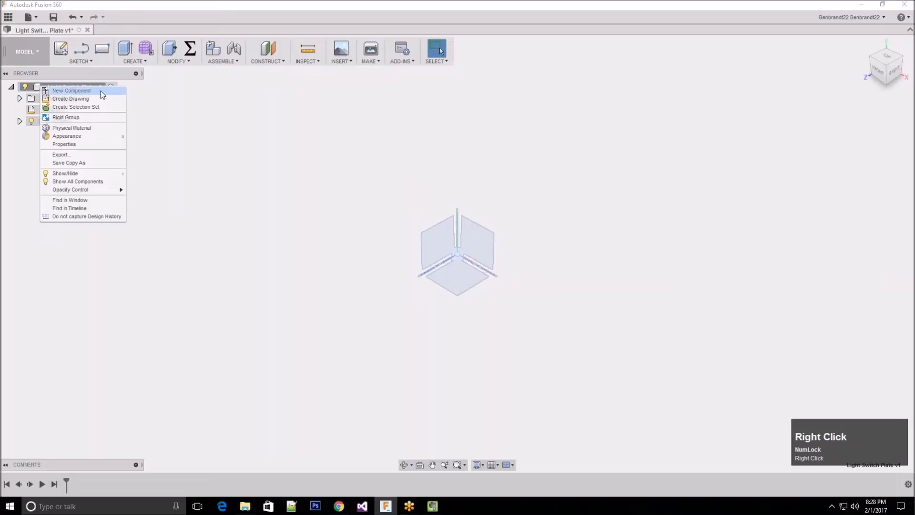
click(104, 94)
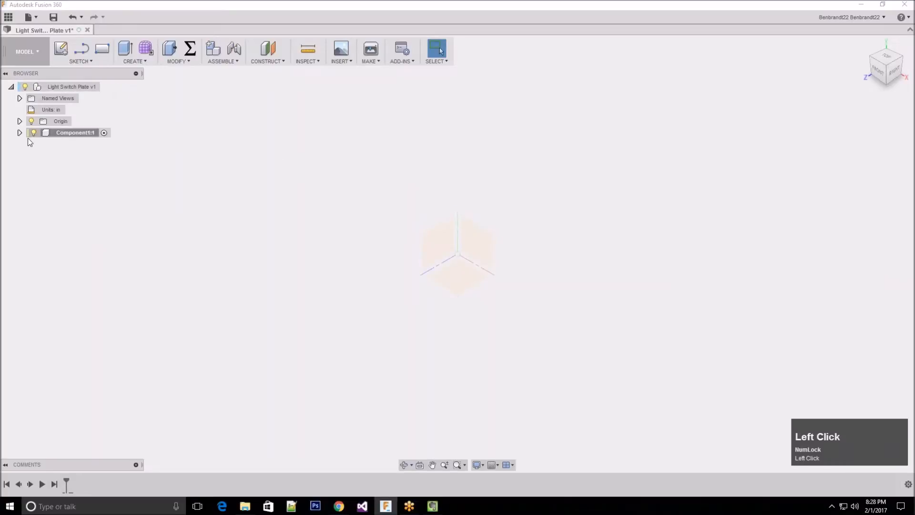
click(19, 133)
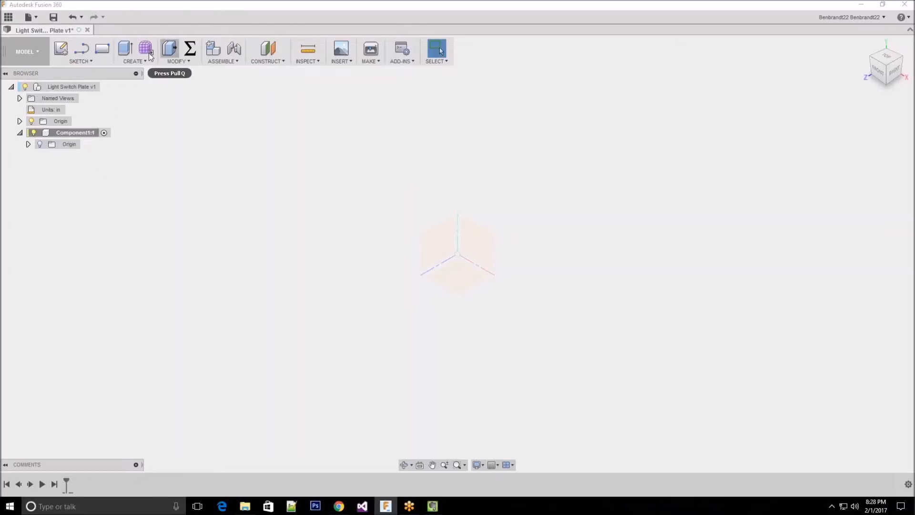
Rename the new component to "Switch Plate"
click(75, 135)
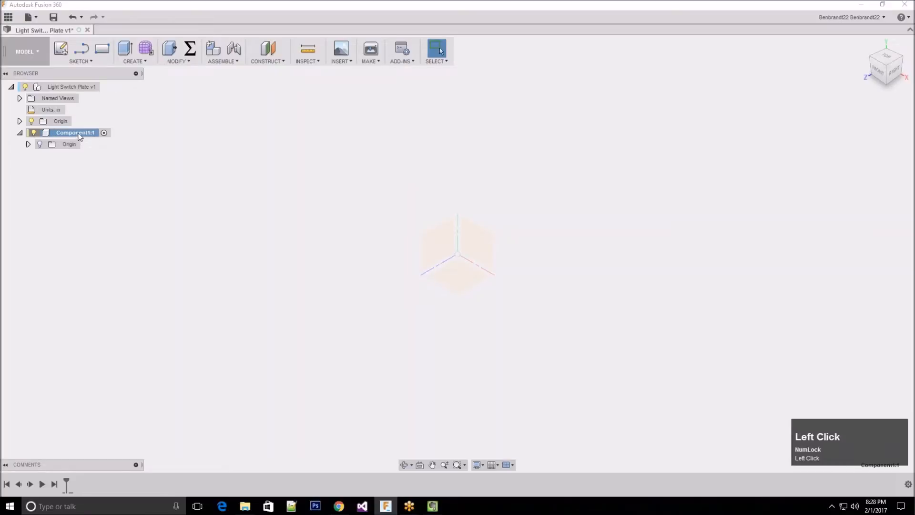
click(74, 134)
text(Plate)
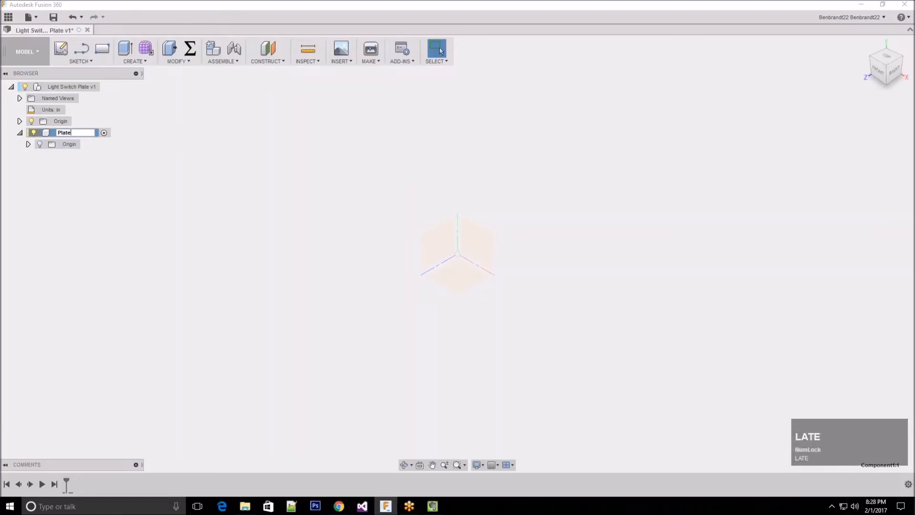
click(138, 140)
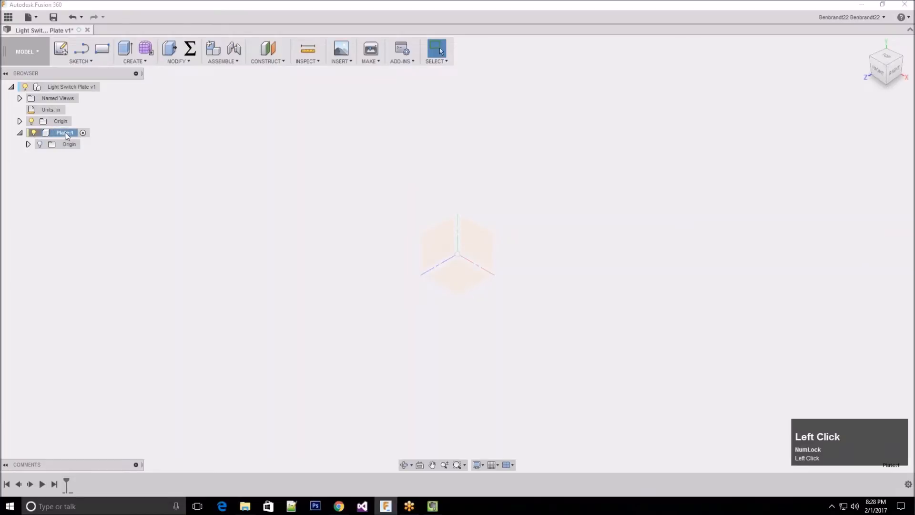
click(71, 133)
text(Switch)
key(Return)
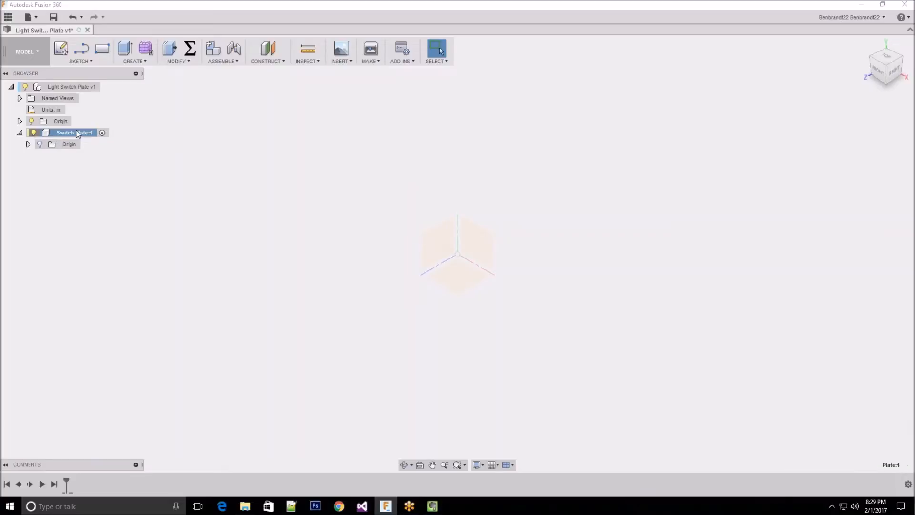
With the Switch Plate component active, create a new sketch in it on the front XY origin plane
click(102, 134)
click(65, 144)
click(86, 135)
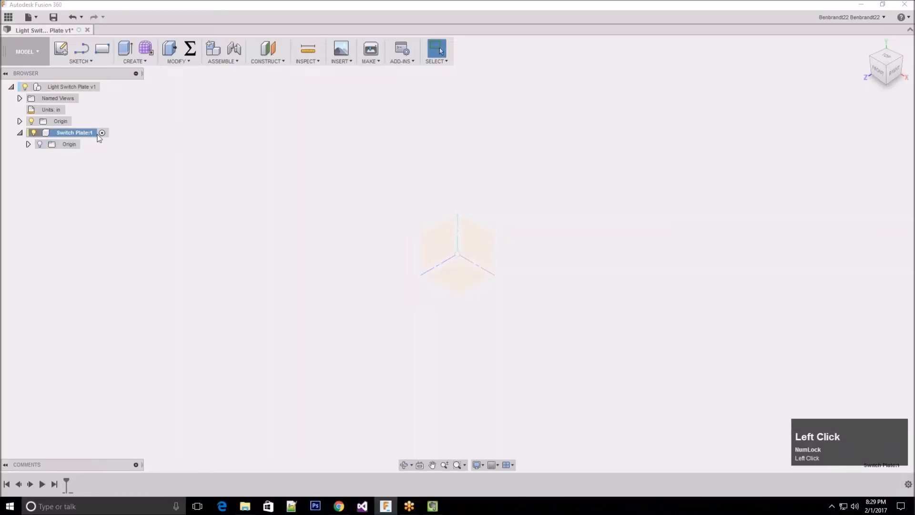
click(33, 133)
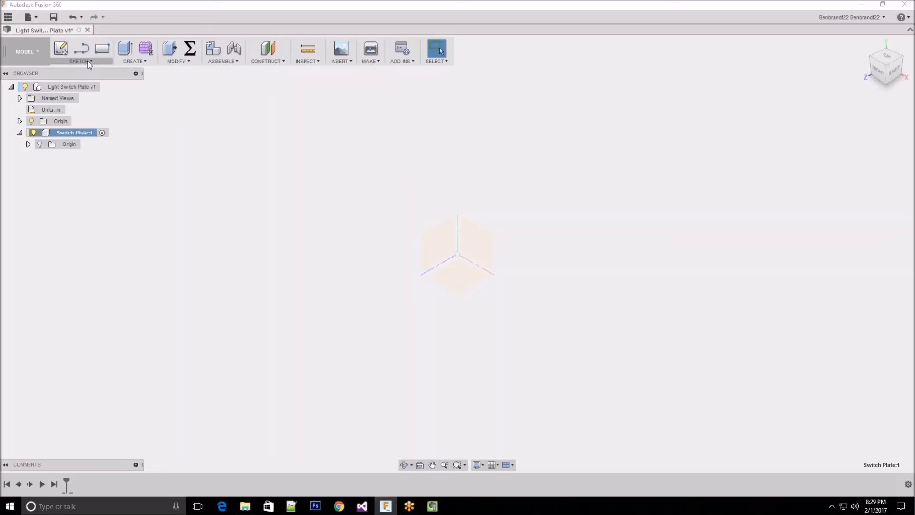
click(63, 52)
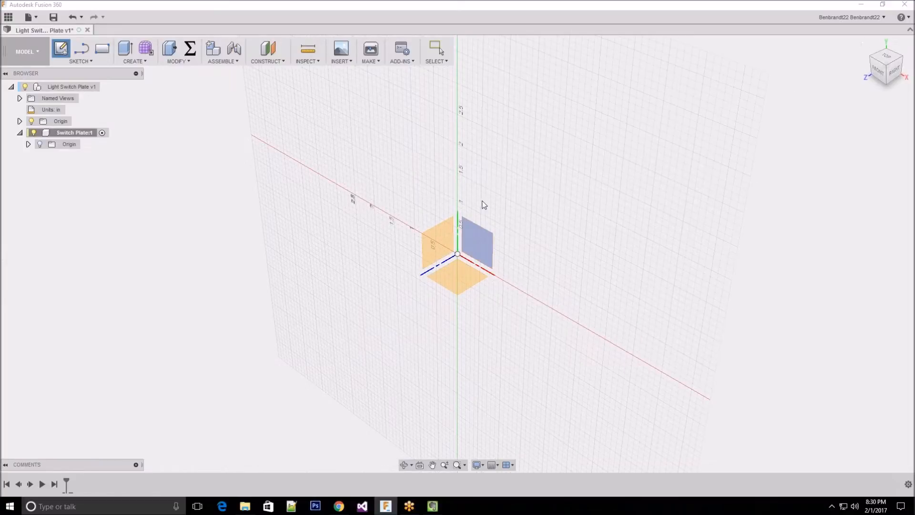
click(486, 245)
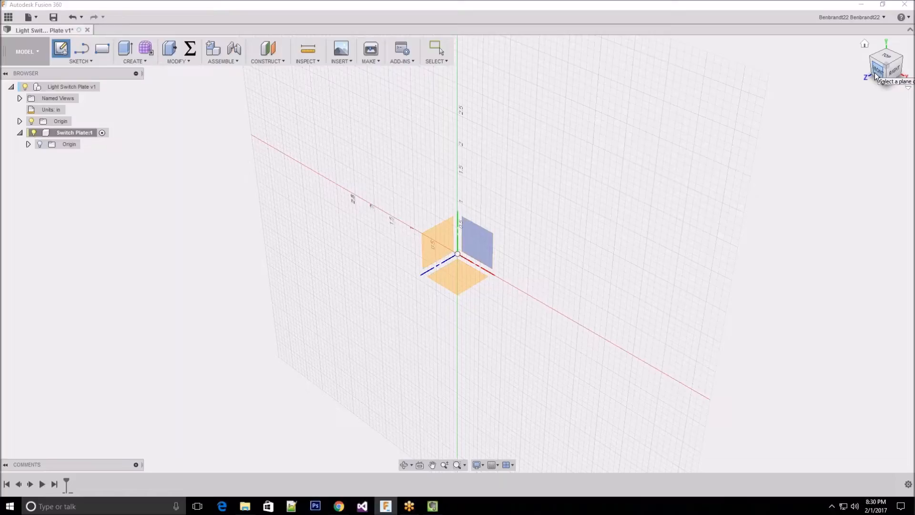
click(481, 242)
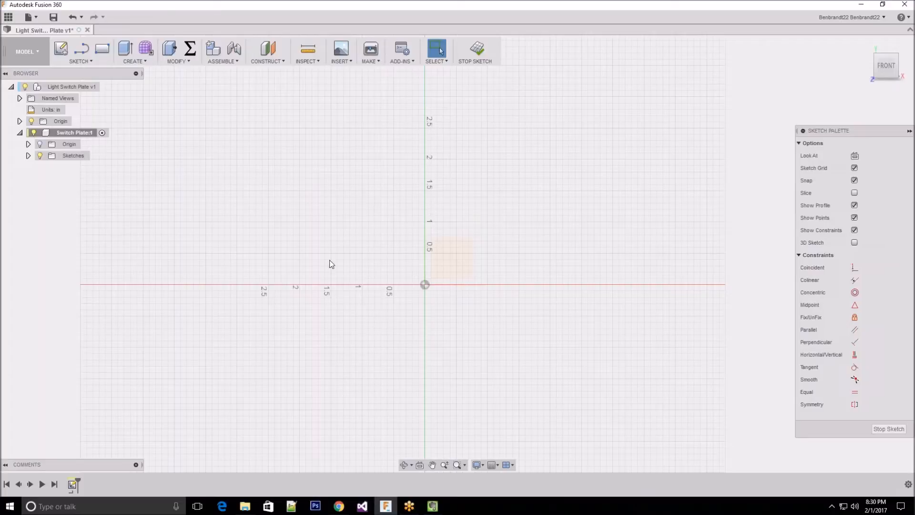
Sketch a 2-point rectangle from the origin, extending up and to the right, about 2.3 in wide and 3.1 in high
scroll(99, 327, up, 1)
scroll(97, 324, up, 2)
scroll(439, 241, down, 4)
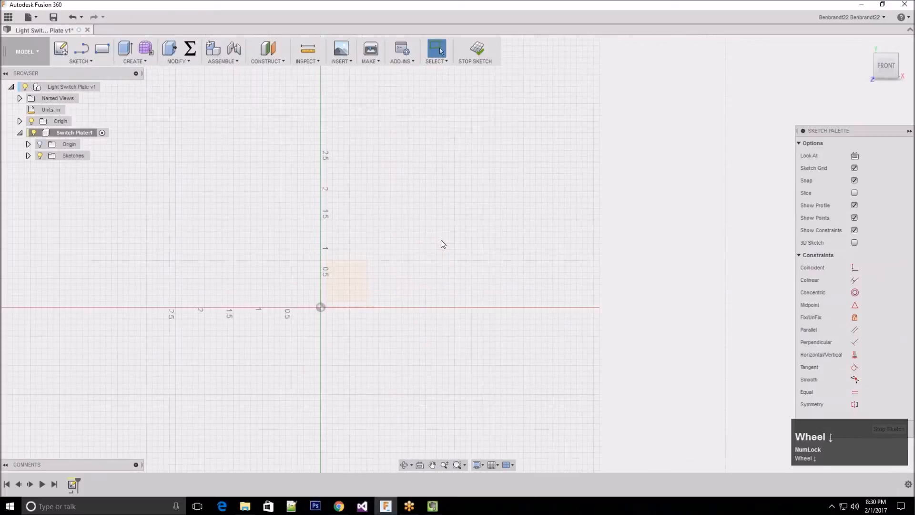
scroll(252, 253, up, 1)
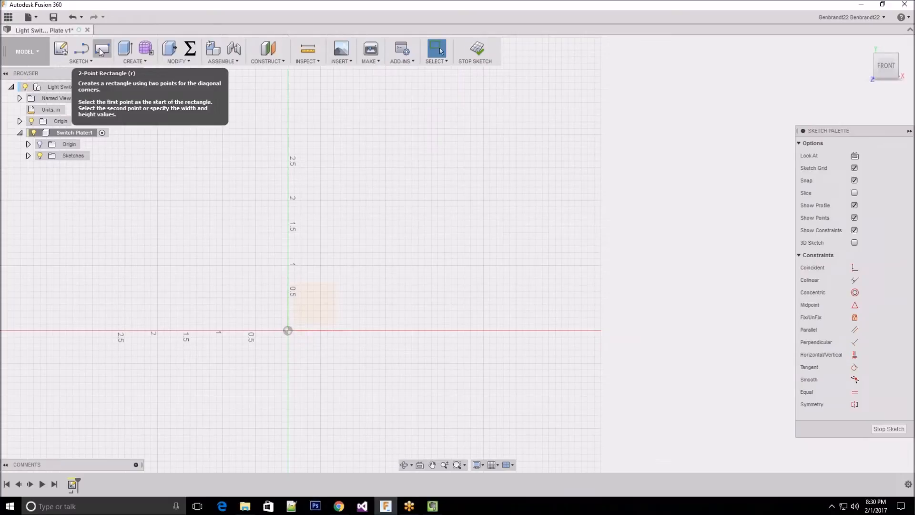
click(103, 51)
click(105, 52)
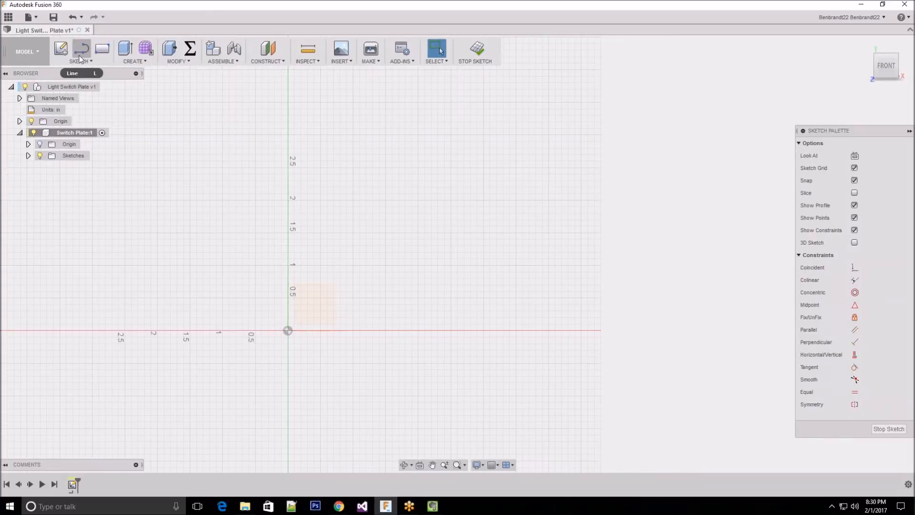
click(103, 53)
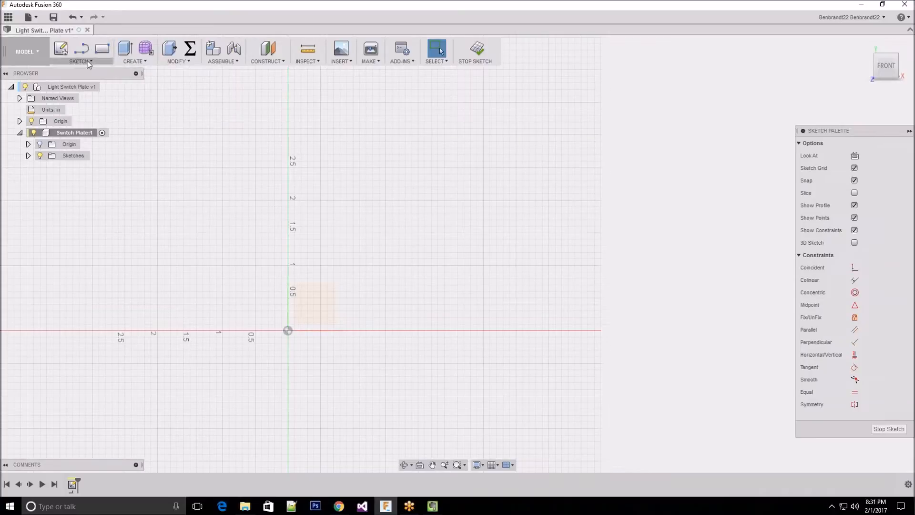
click(80, 62)
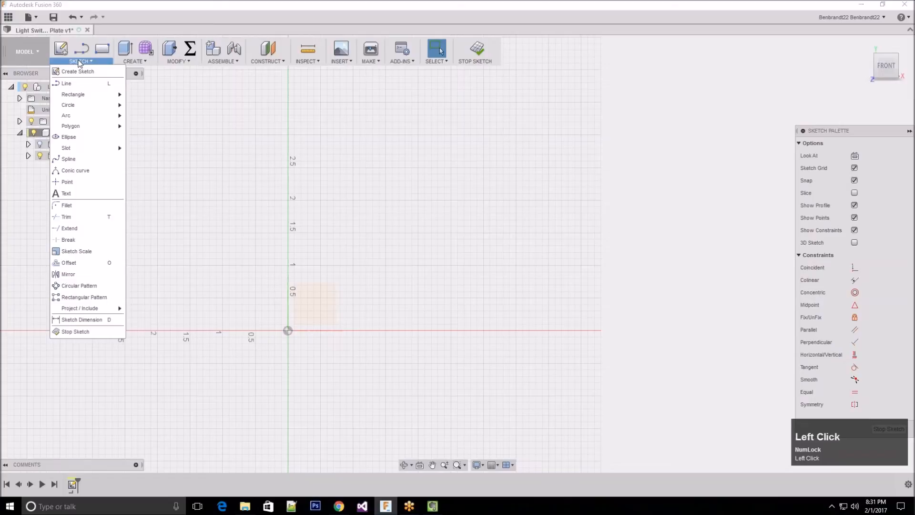
mouse_move(80, 96)
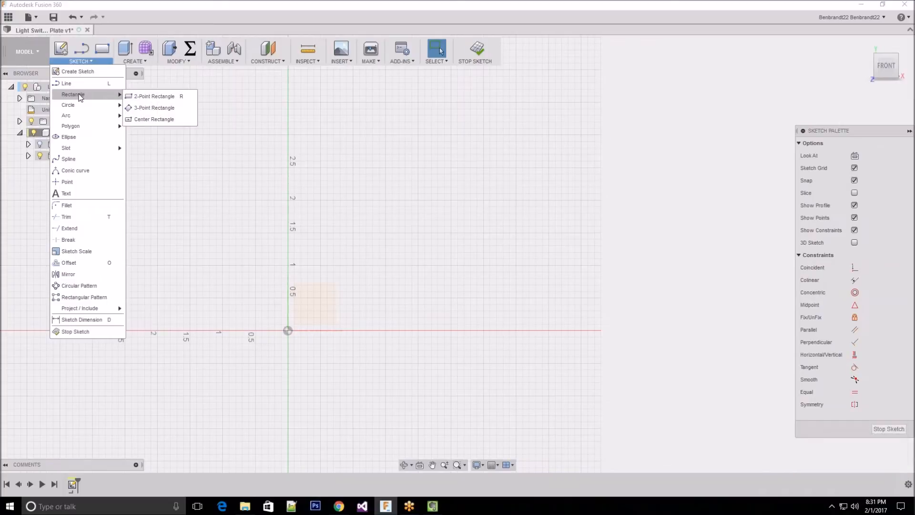
click(146, 97)
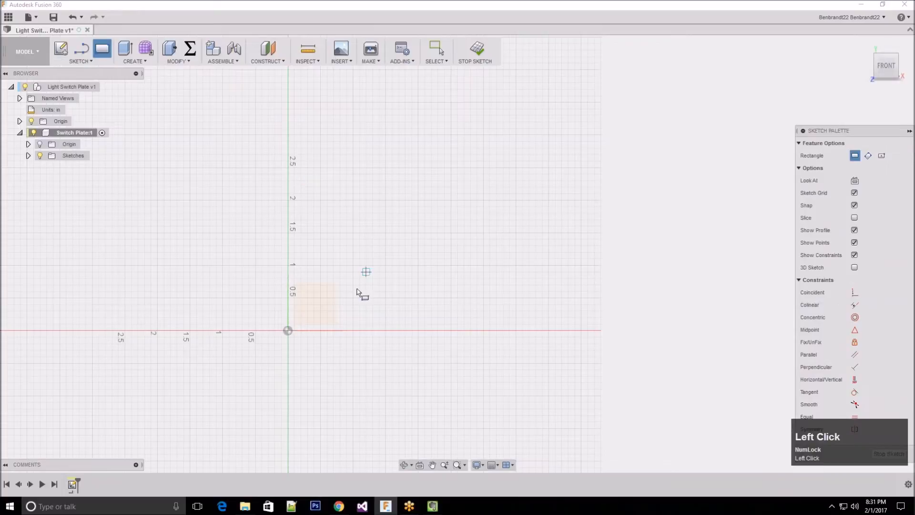
click(288, 331)
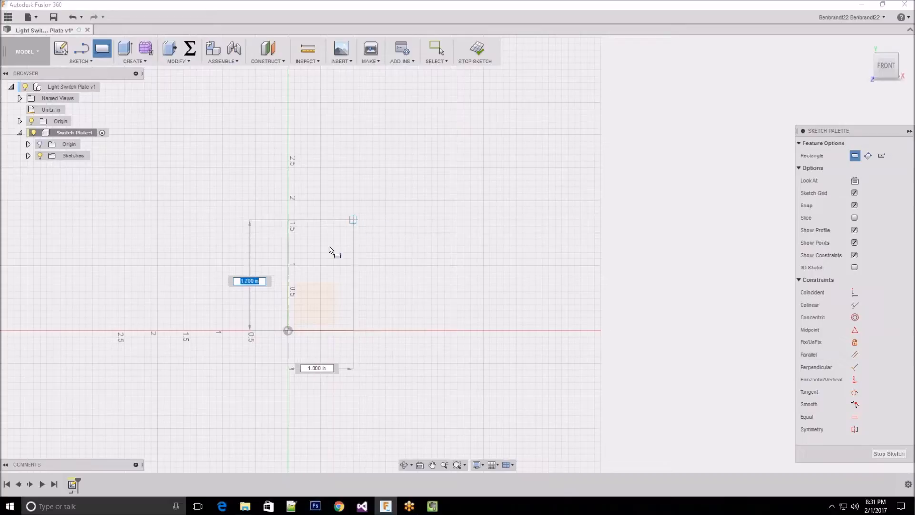
click(437, 129)
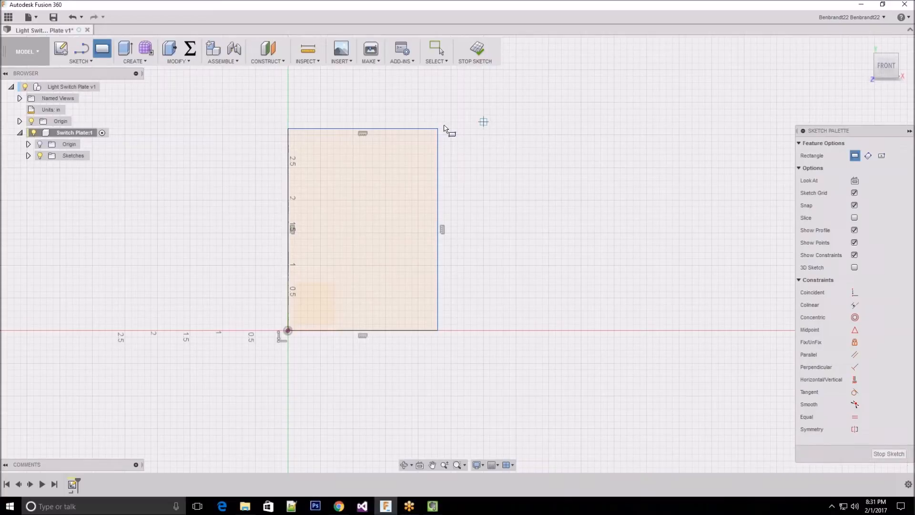
key(Escape)
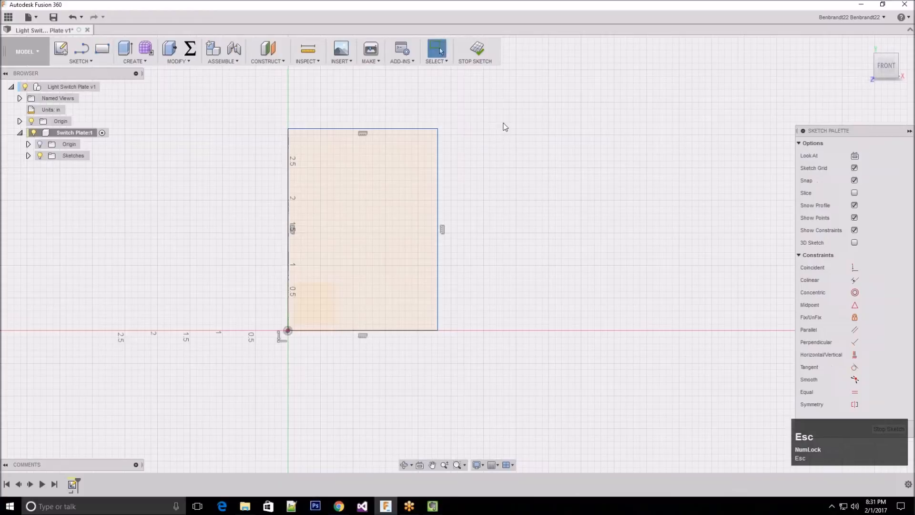
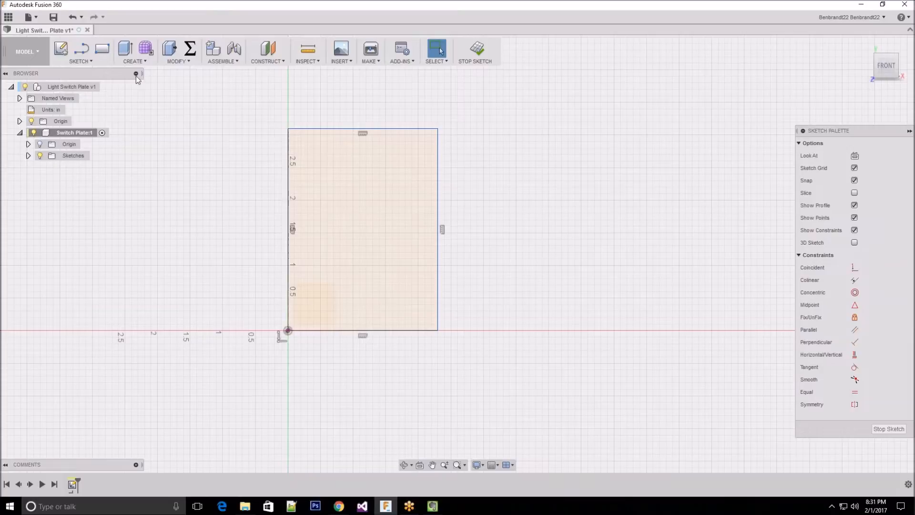
Add the Sketch Dimension command to the toolbar as a shortcut
click(89, 62)
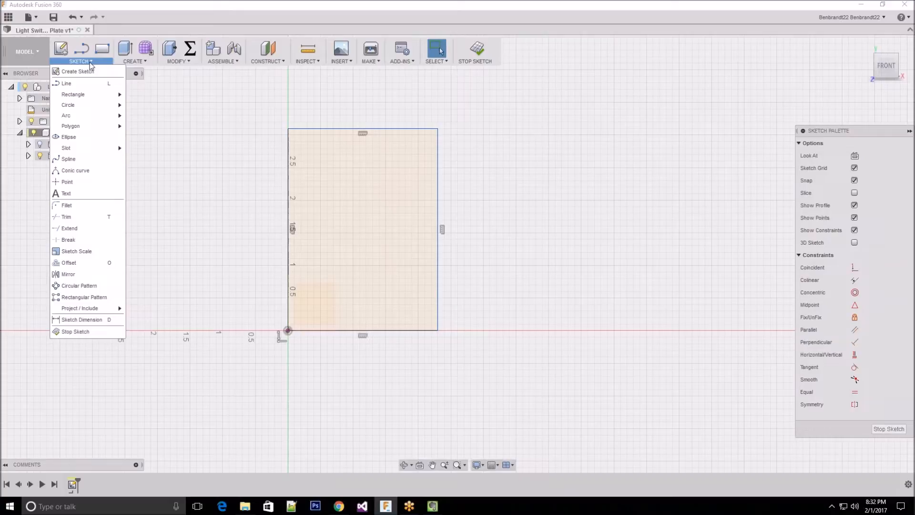
mouse_move(181, 65)
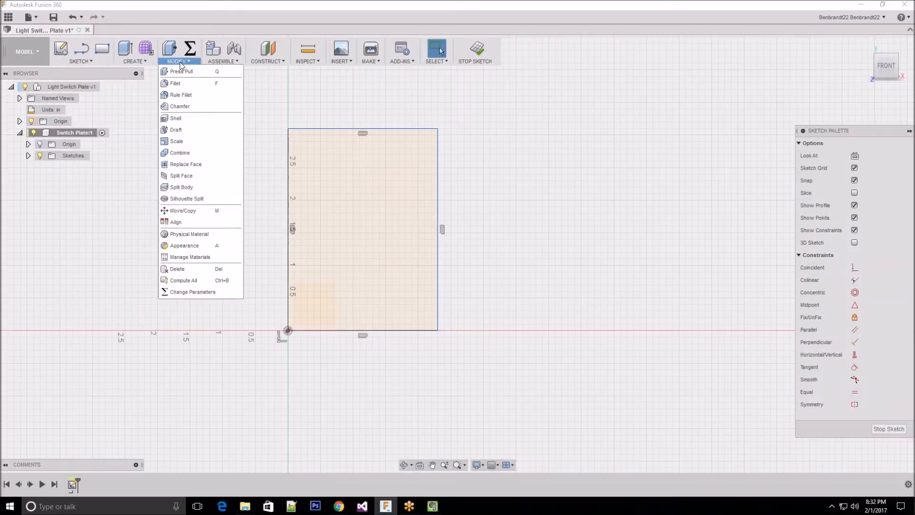
mouse_move(297, 61)
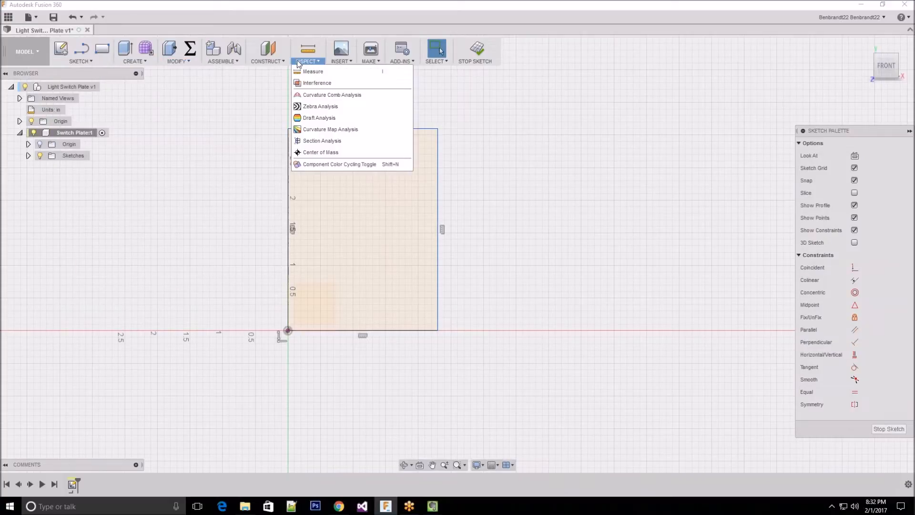
mouse_move(81, 61)
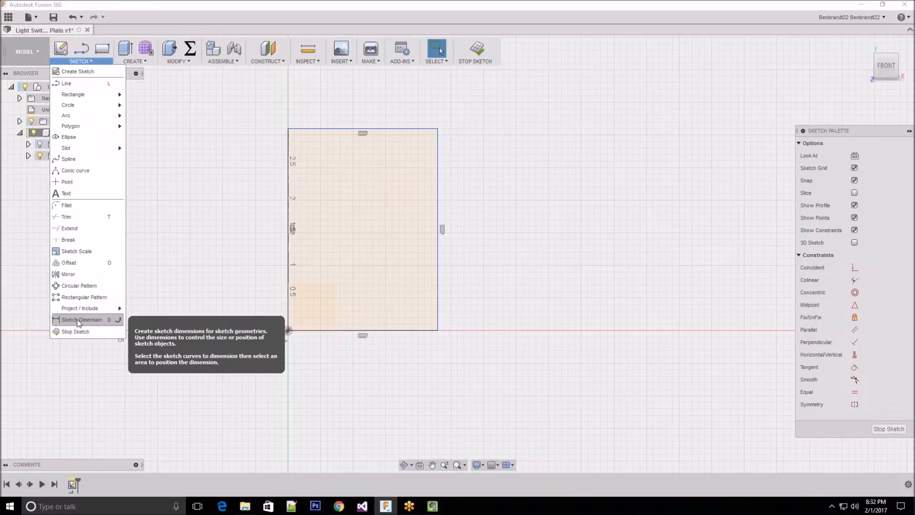
click(119, 322)
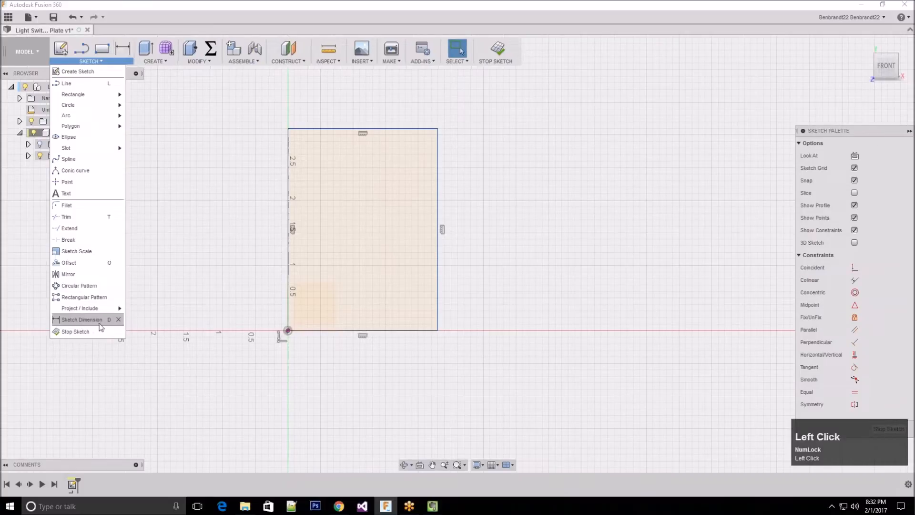
Dimension the rectangle's top edge with Sketch Dimension and set its width to 3.1 in
click(87, 321)
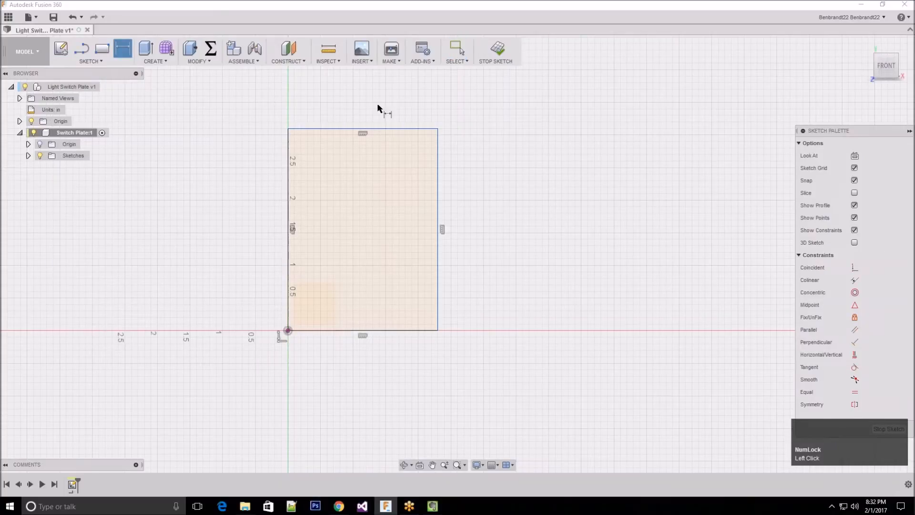
click(387, 131)
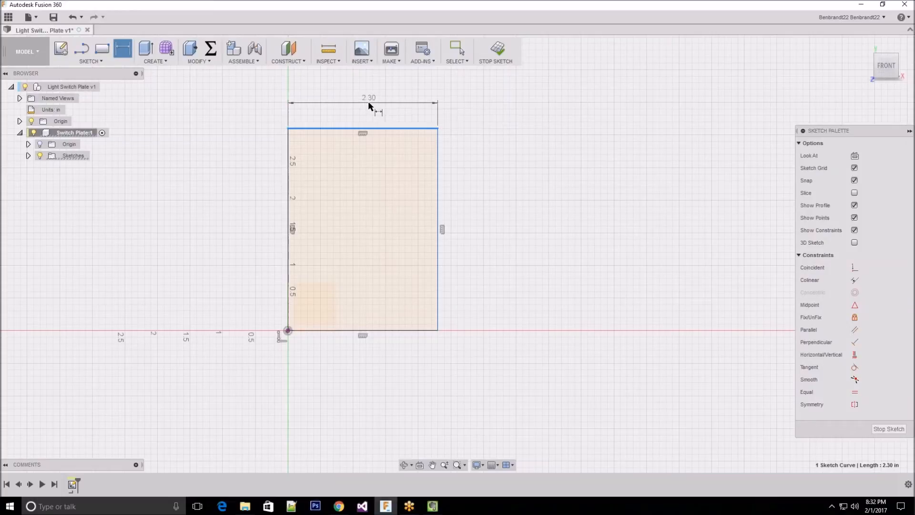
click(367, 101)
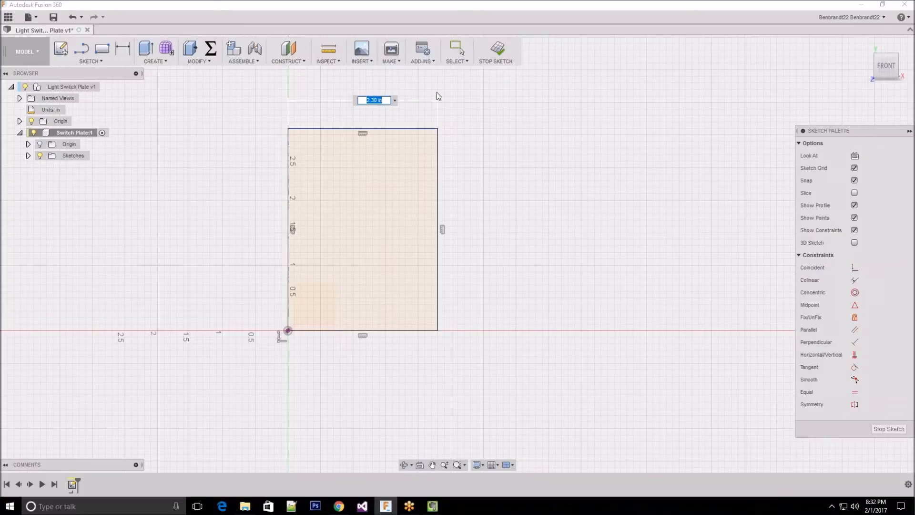
text(3.1)
key(Return)
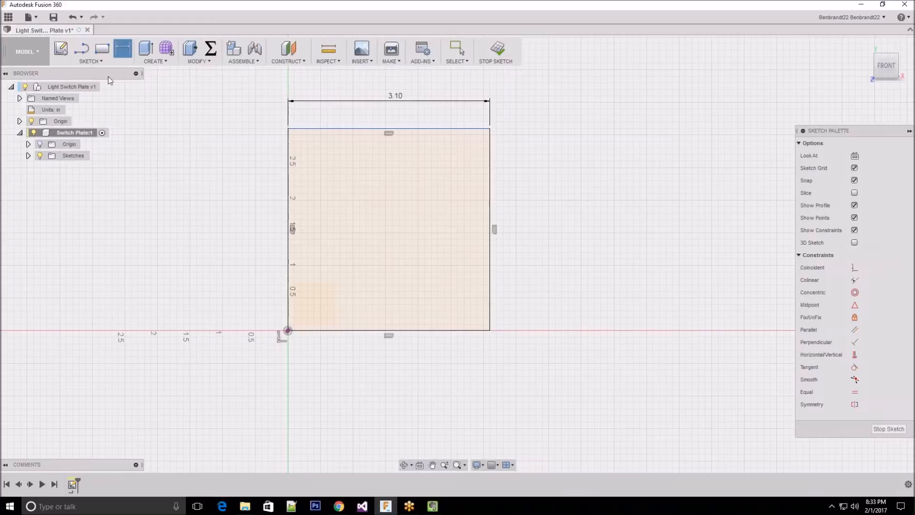
Dimension the rectangle's right edge with a height of 5 in and finish the sketch
click(126, 51)
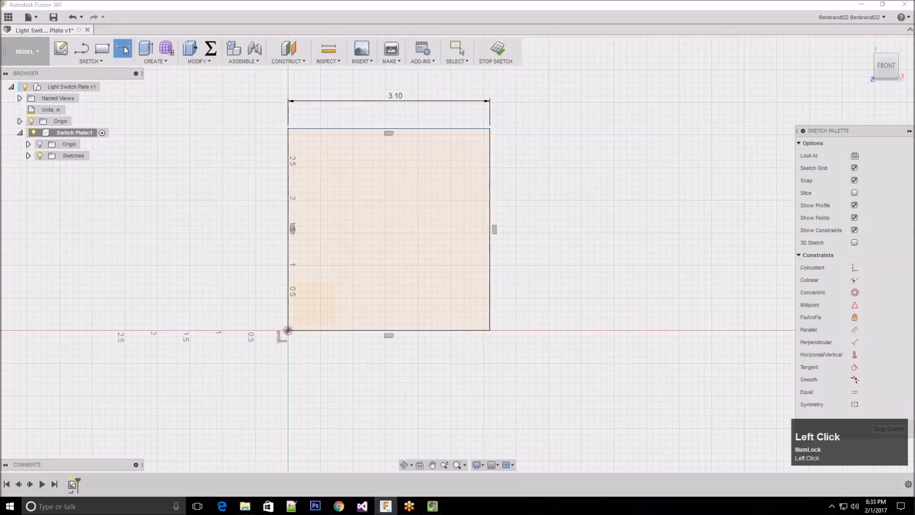
click(99, 61)
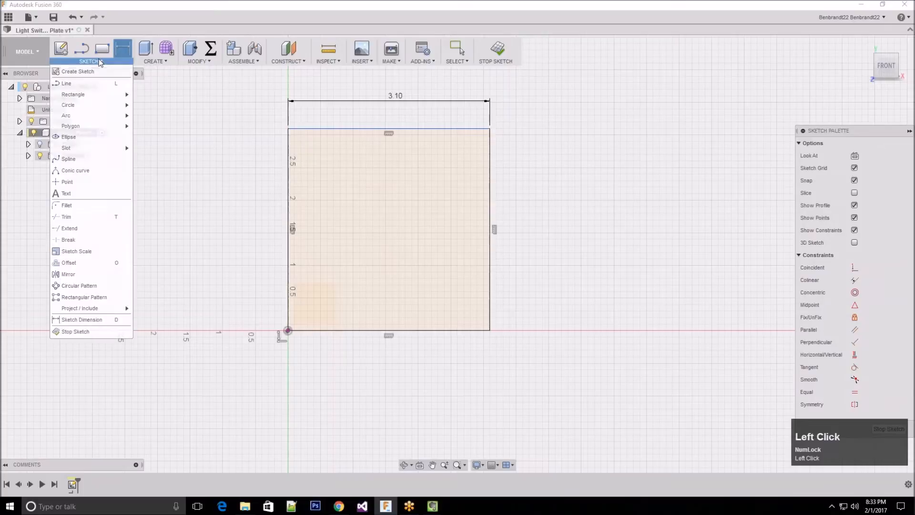
click(90, 318)
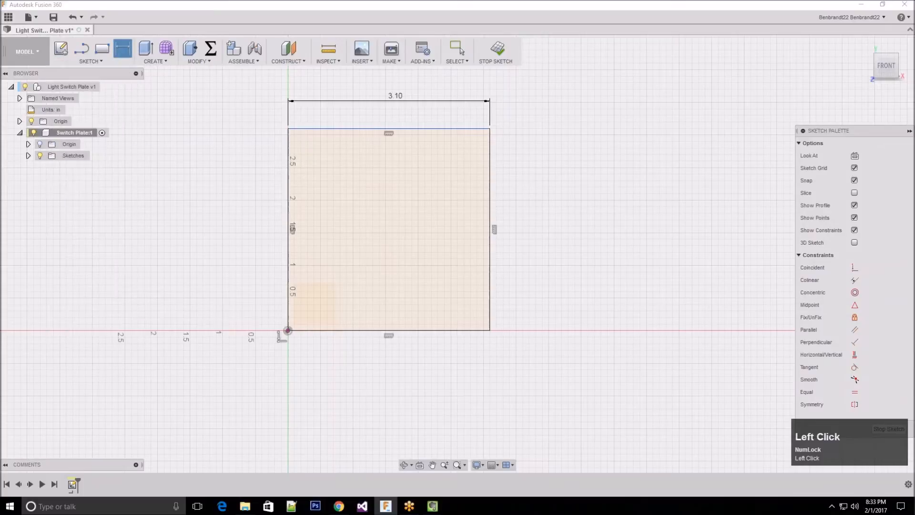
click(491, 211)
click(561, 205)
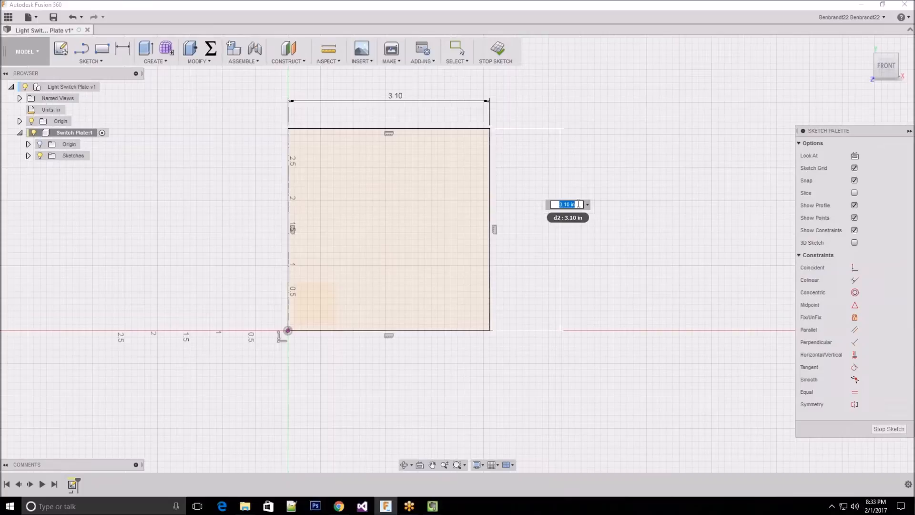
text(5)
key(Return)
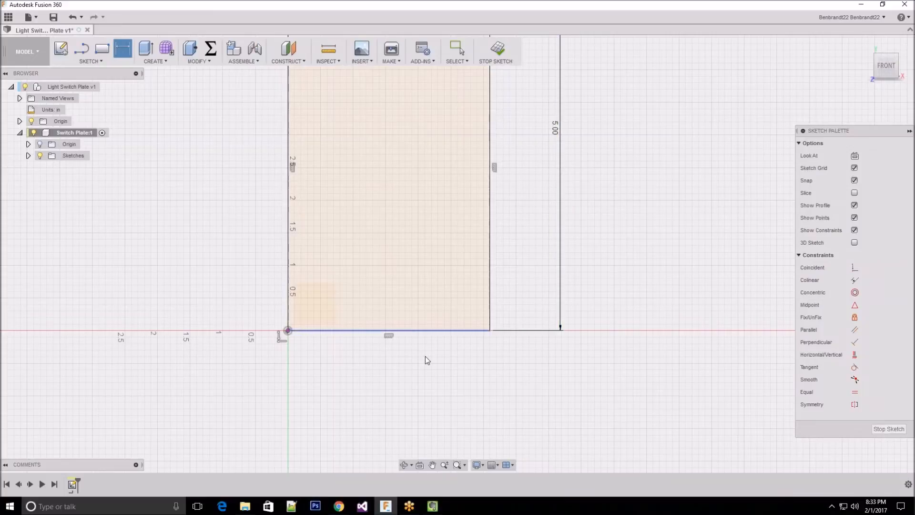
scroll(425, 358, up, 2)
scroll(416, 376, up, 1)
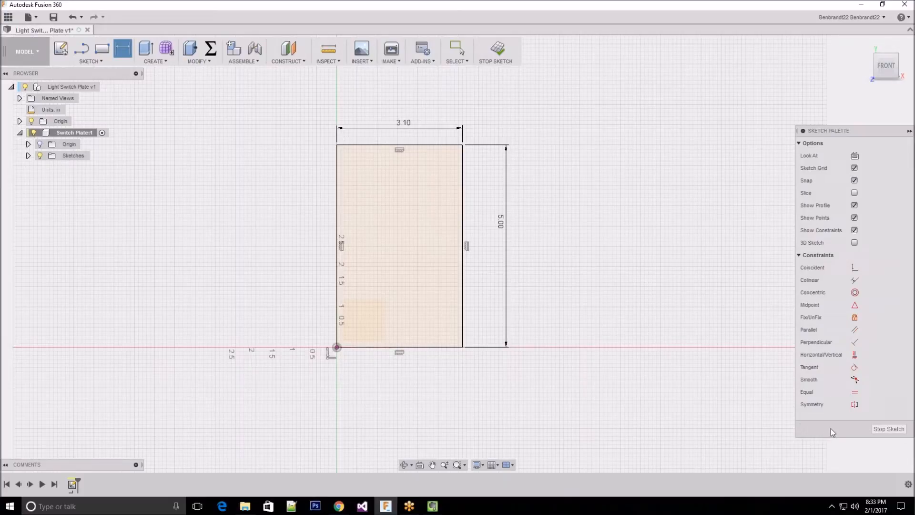
click(890, 429)
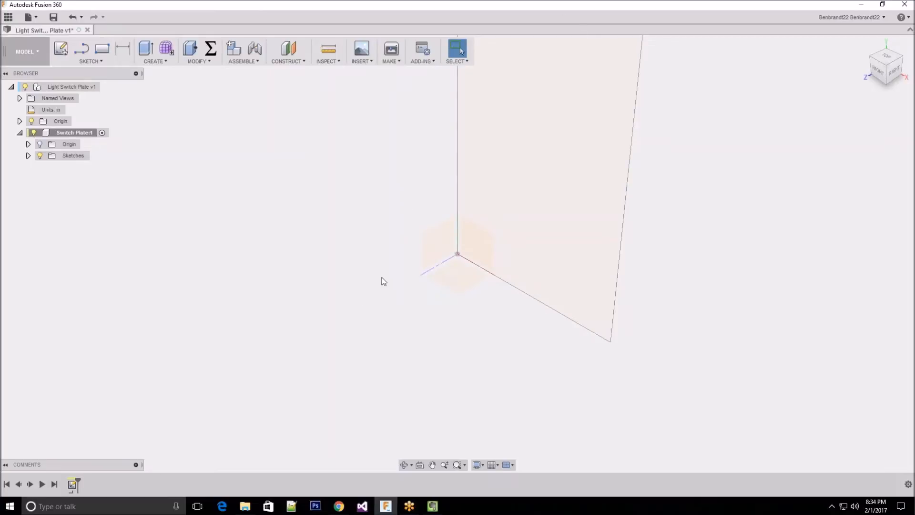
Extrude the rectangle profile 0.25 in to one side as a new body
scroll(359, 313, up, 3)
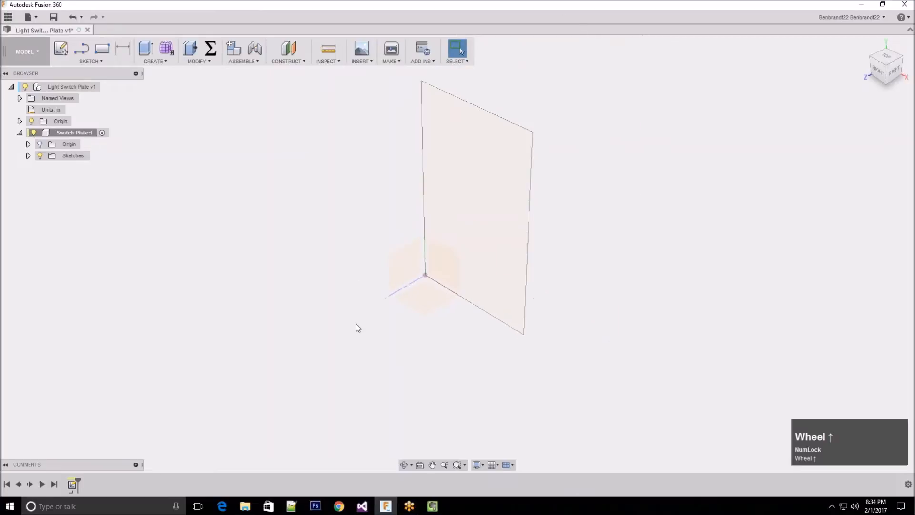
scroll(383, 95, down, 2)
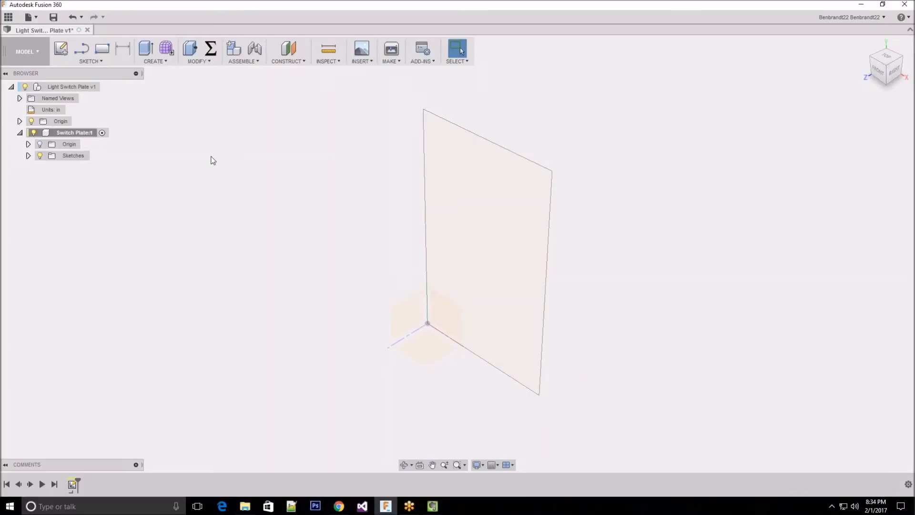
click(156, 62)
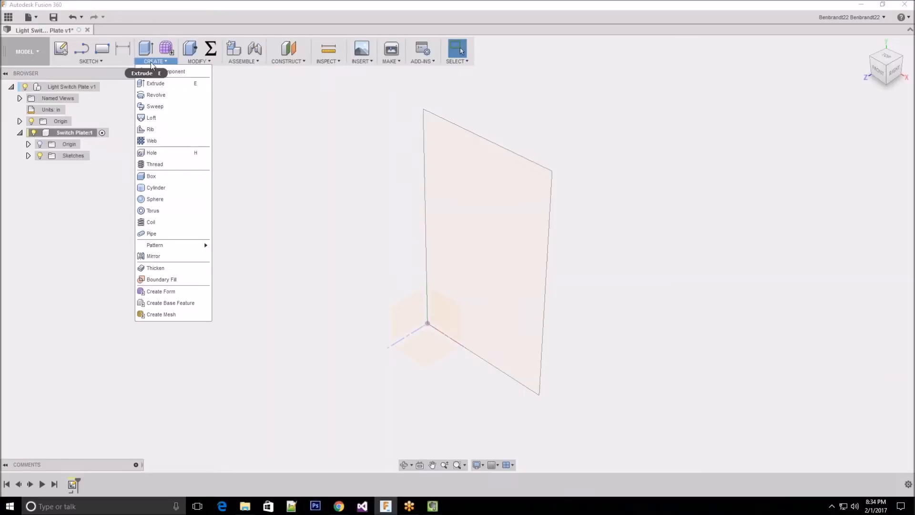
click(150, 83)
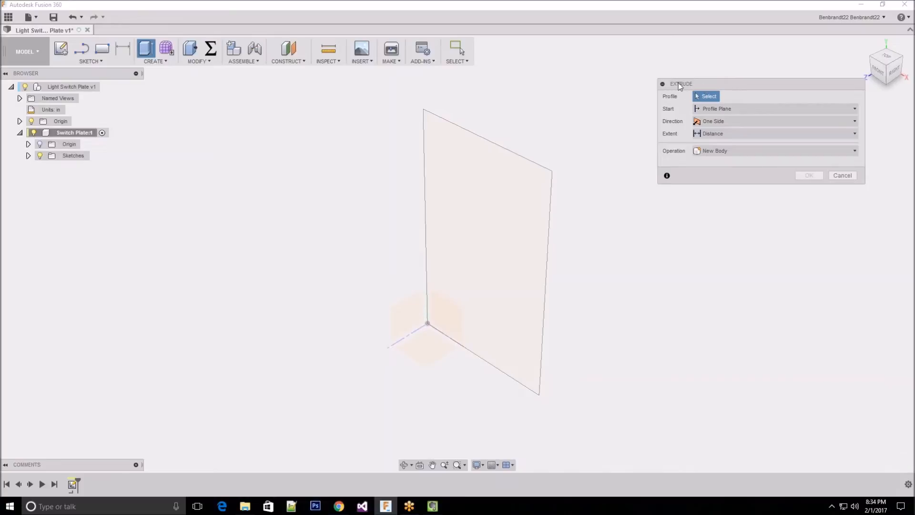
click(712, 98)
click(487, 189)
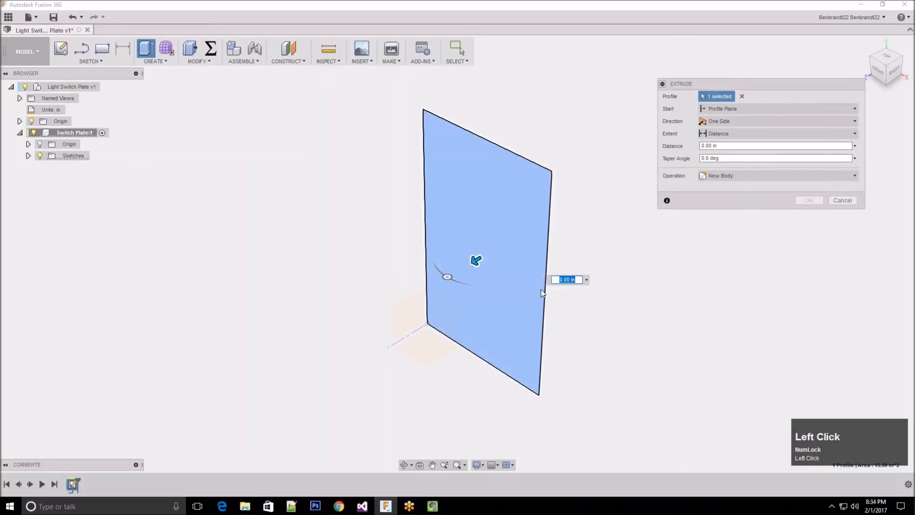
scroll(588, 215, down, 1)
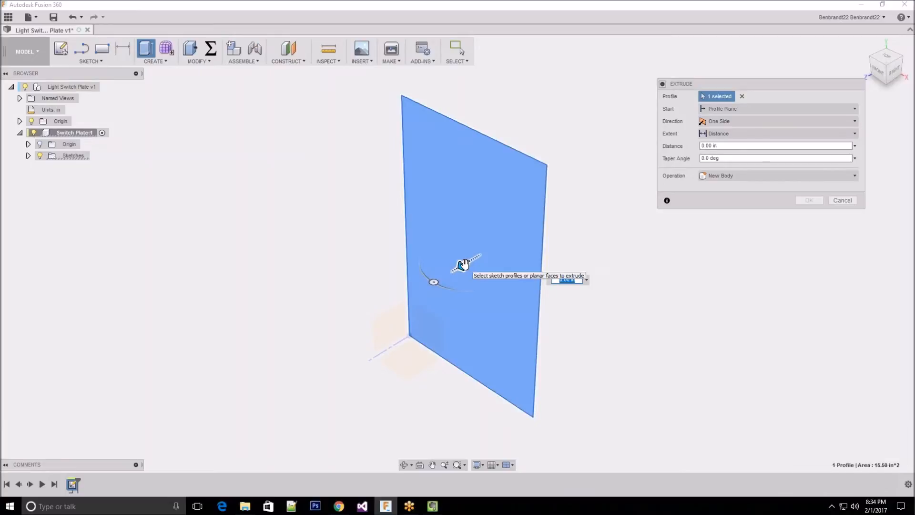
drag(465, 265, 434, 245)
text(0.25)
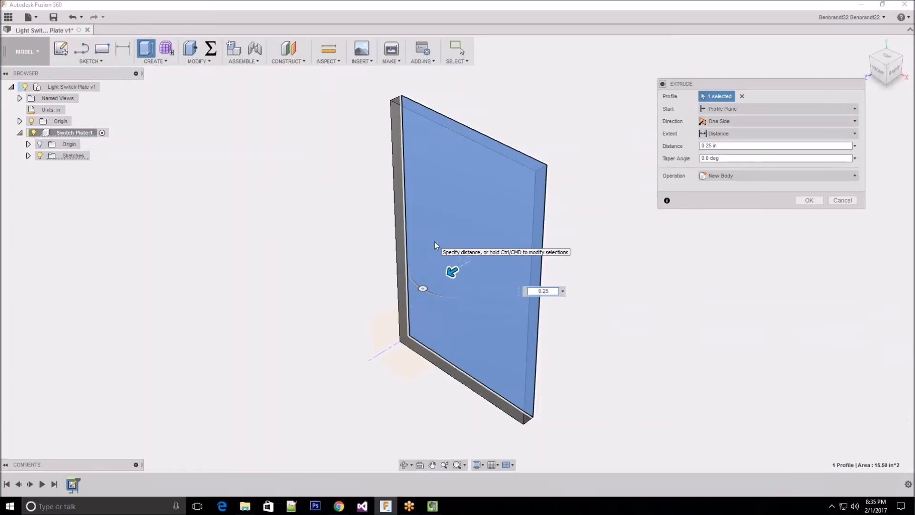
key(Return)
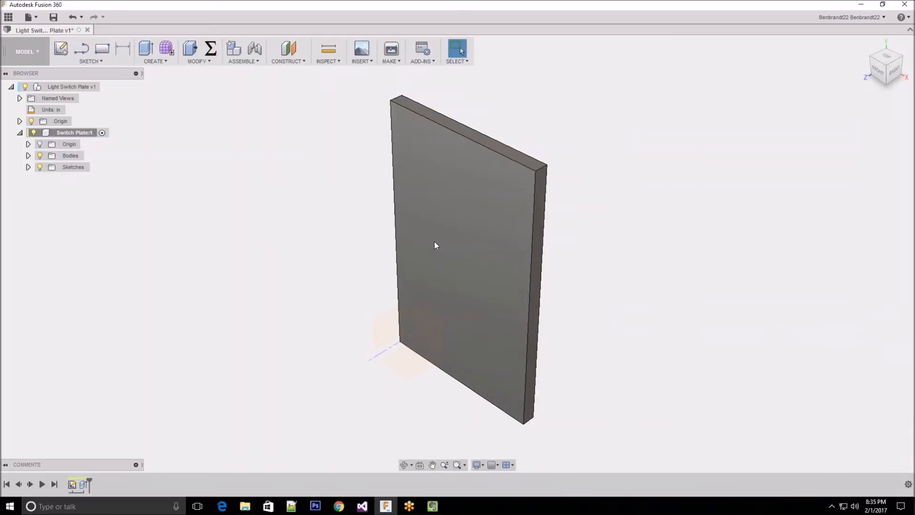
shift+middle_drag(524, 277, 594, 285)
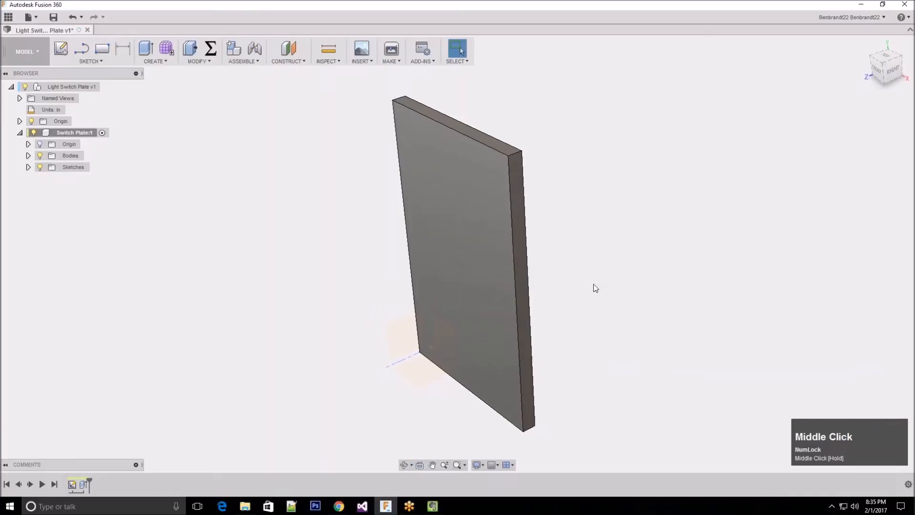
click(662, 230)
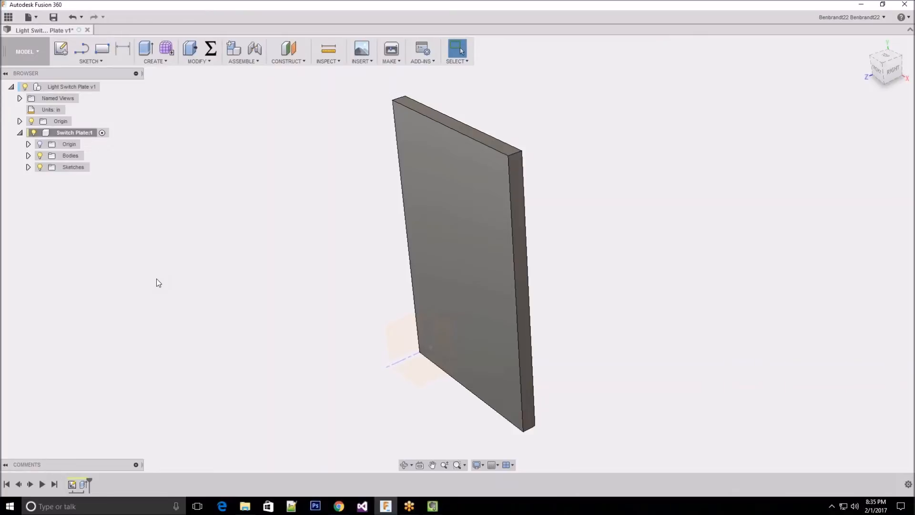
shift+middle_drag(507, 300, 633, 272)
click(634, 272)
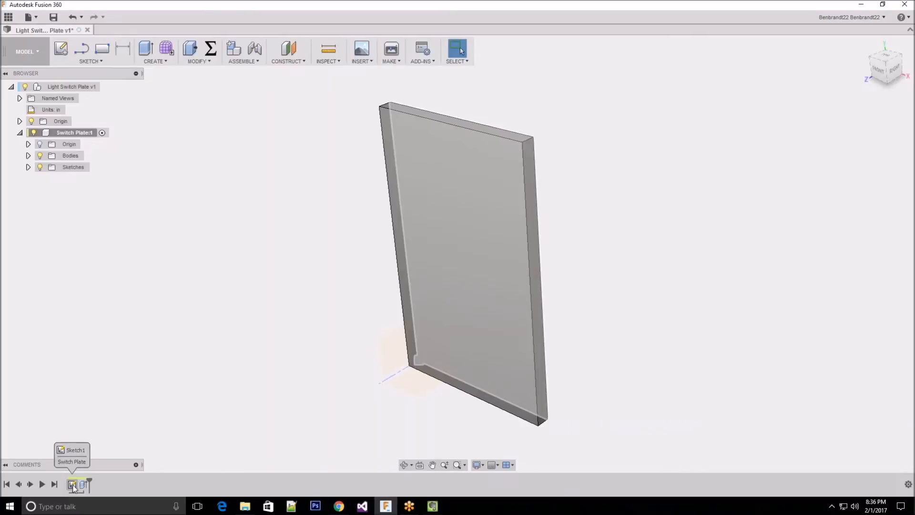
Edit the plate's base sketch from the timeline and set the rectangle's width dimension to 80 mm
right_click(73, 486)
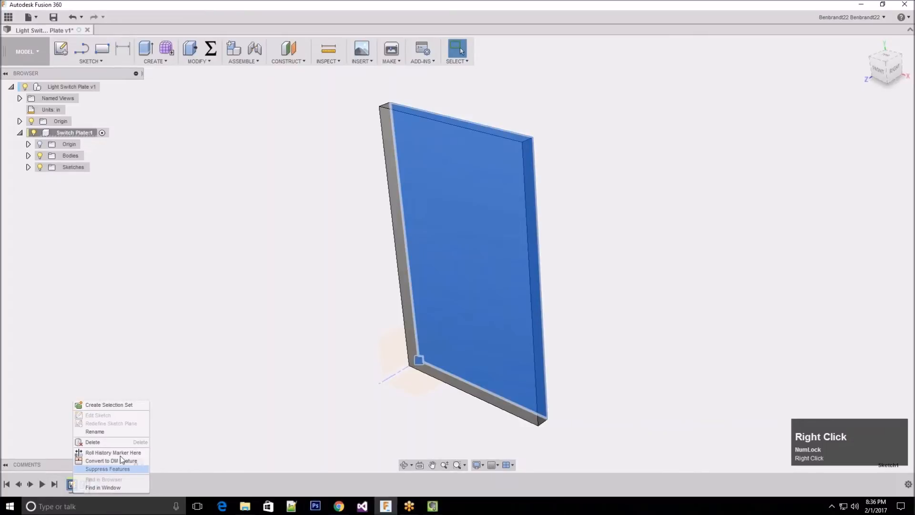
click(201, 408)
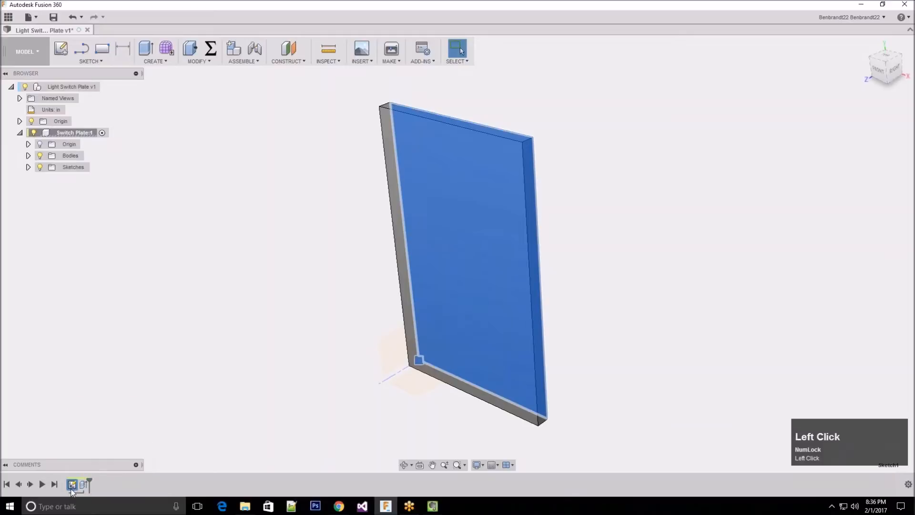
right_click(71, 485)
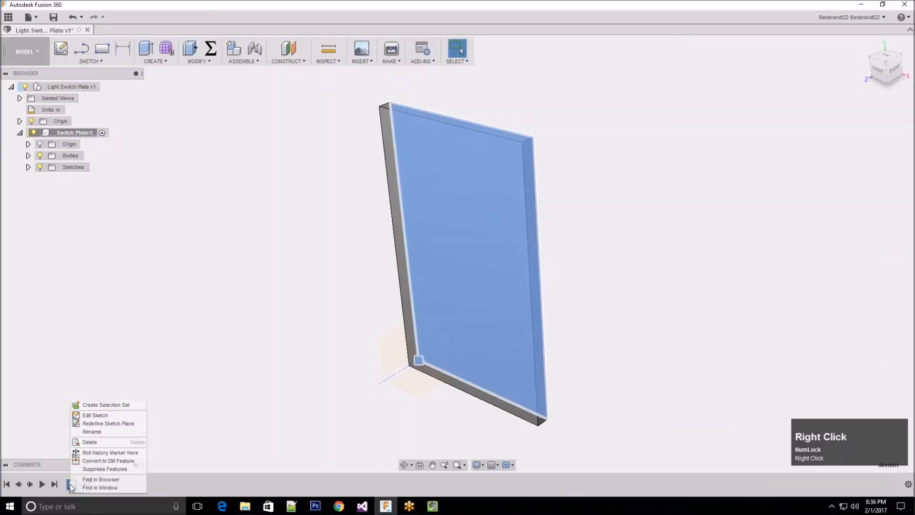
click(108, 417)
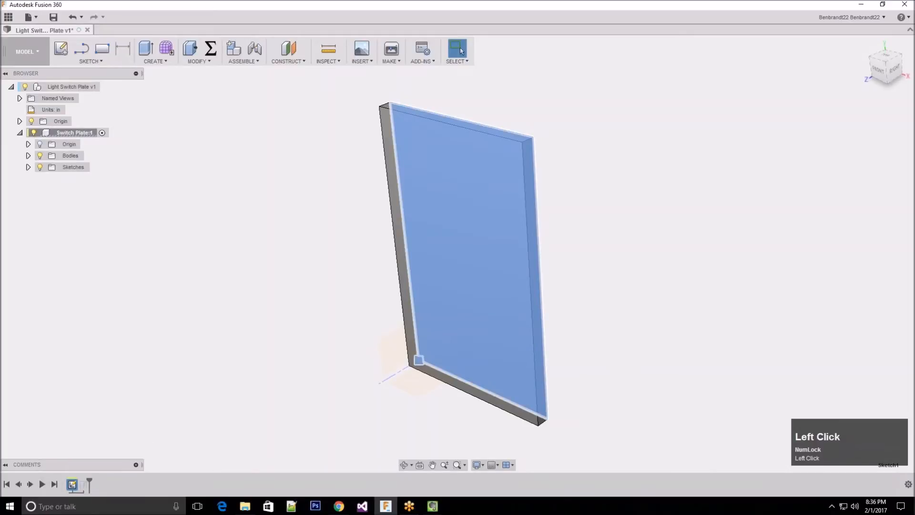
double_click(440, 108)
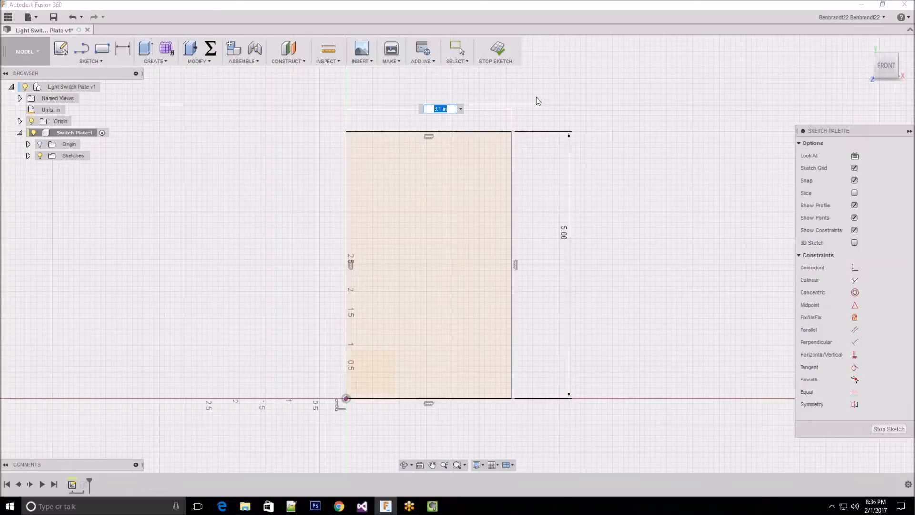
text(80 mm)
key(Return)
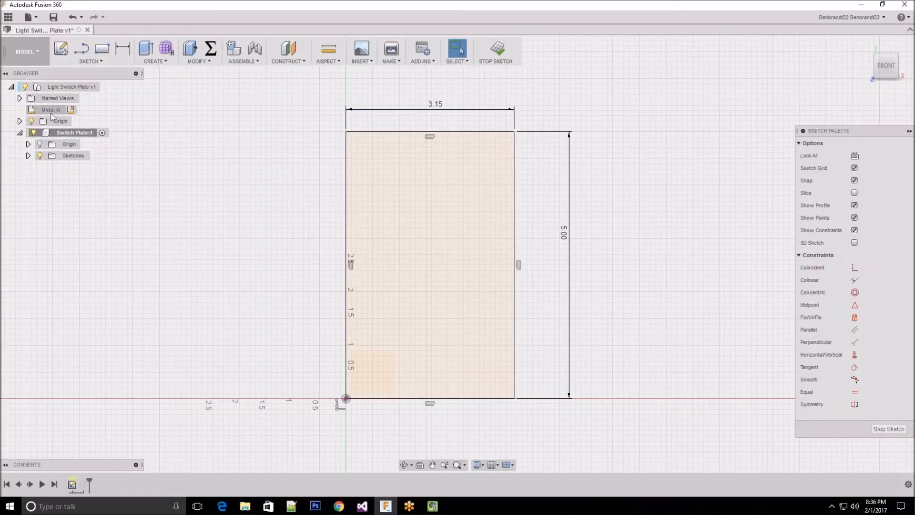
Set the rectangle's width dimension to 3.1 in and finish the sketch
double_click(440, 104)
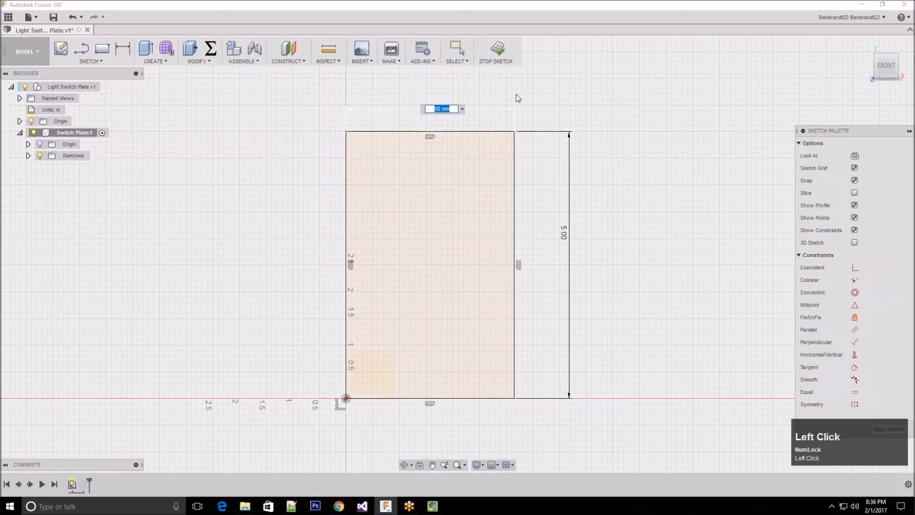
text(3.1)
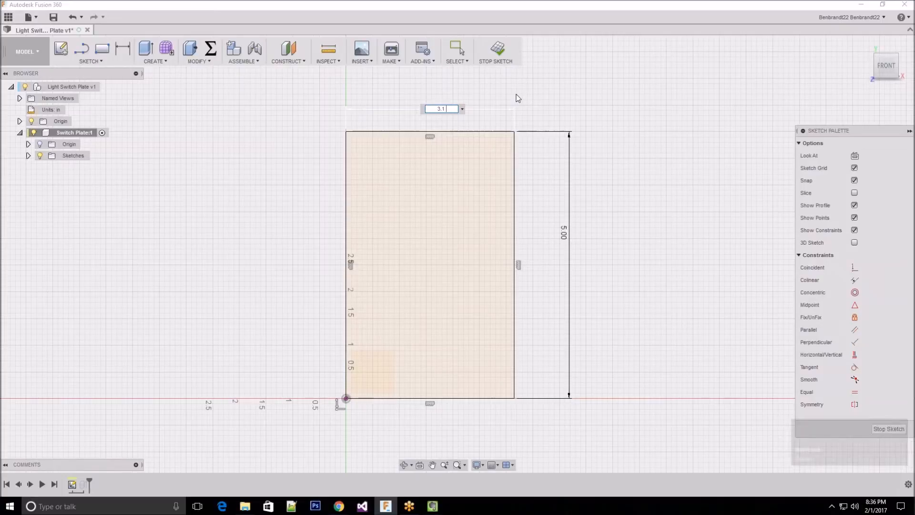
key(Return)
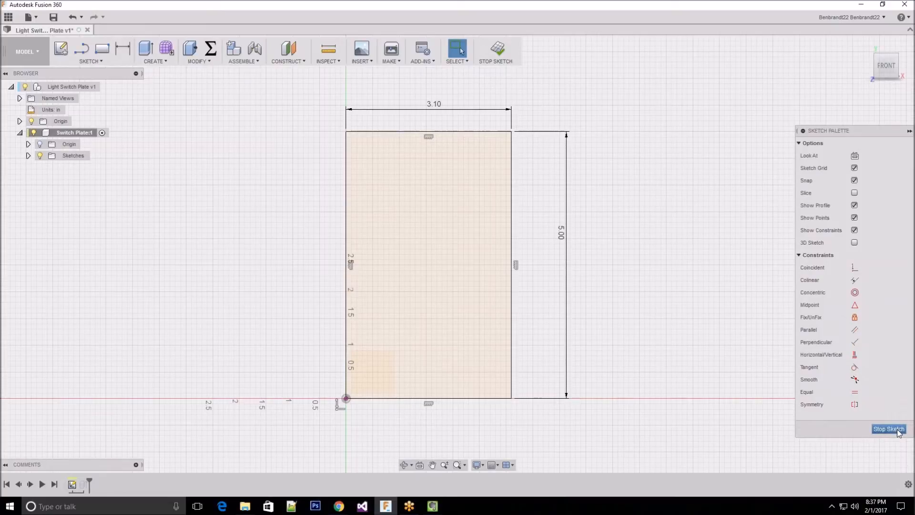
click(898, 430)
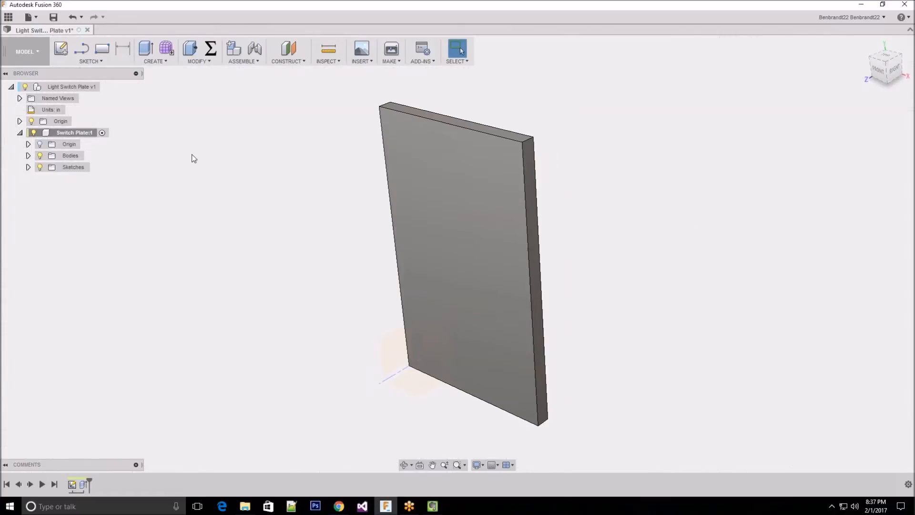
Reopen the plate's base sketch from the timeline, collapse and restore the Sketch Palette, and leave the sketch
right_click(72, 485)
click(117, 415)
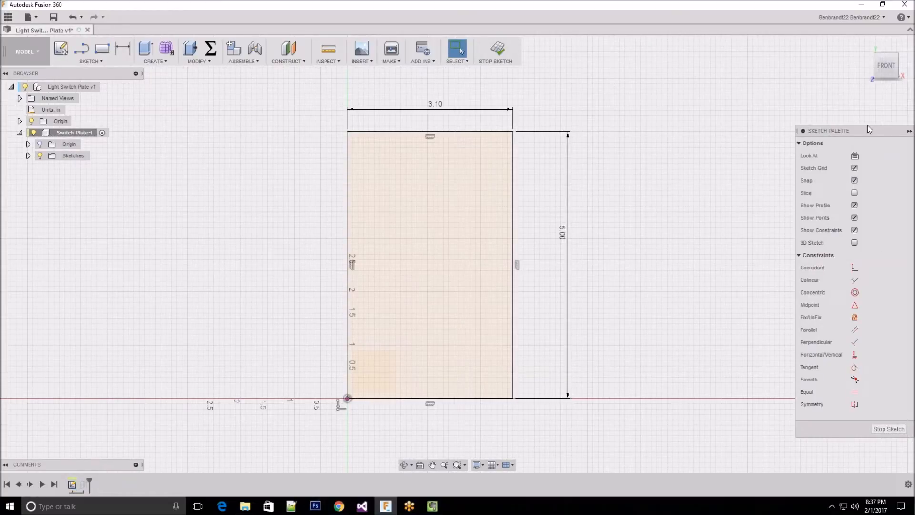
click(910, 133)
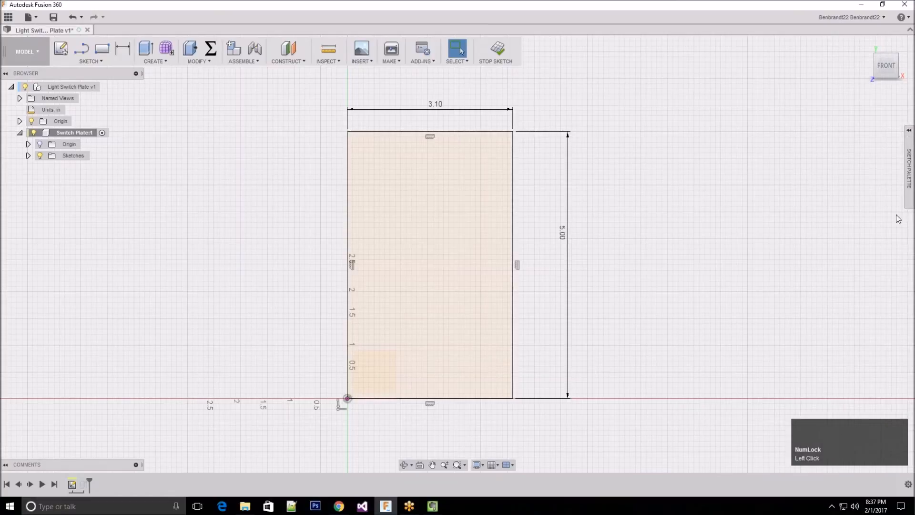
click(909, 131)
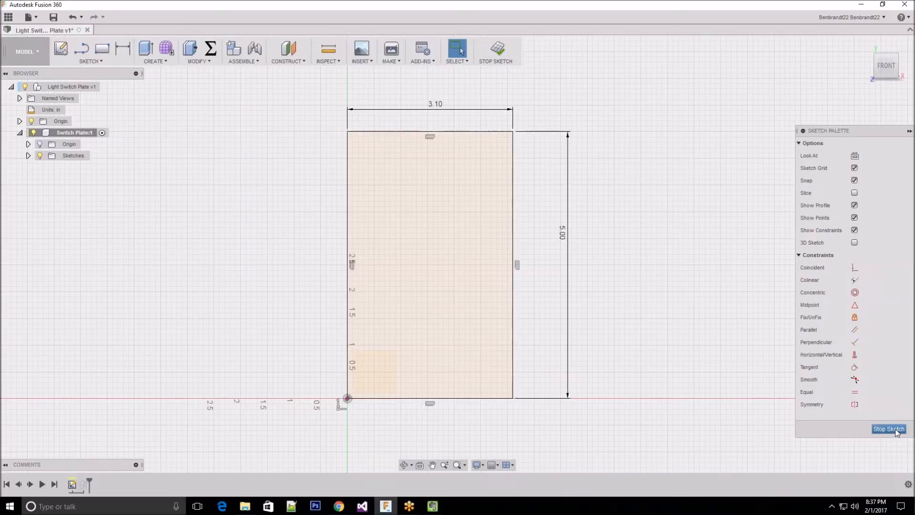
click(889, 429)
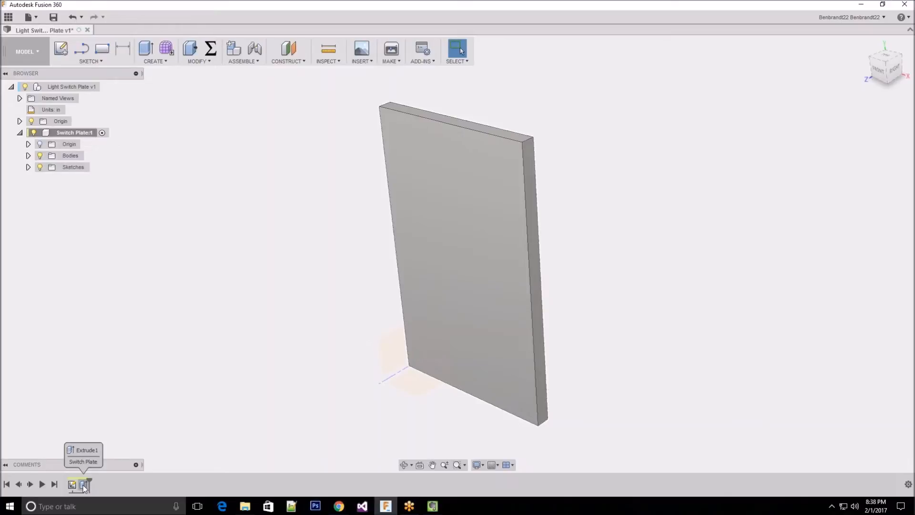
Edit the plate's extrusion from the timeline, try depths of 1 in, -1 in and 2.4 in, and set the distance to 0.25 in
right_click(84, 485)
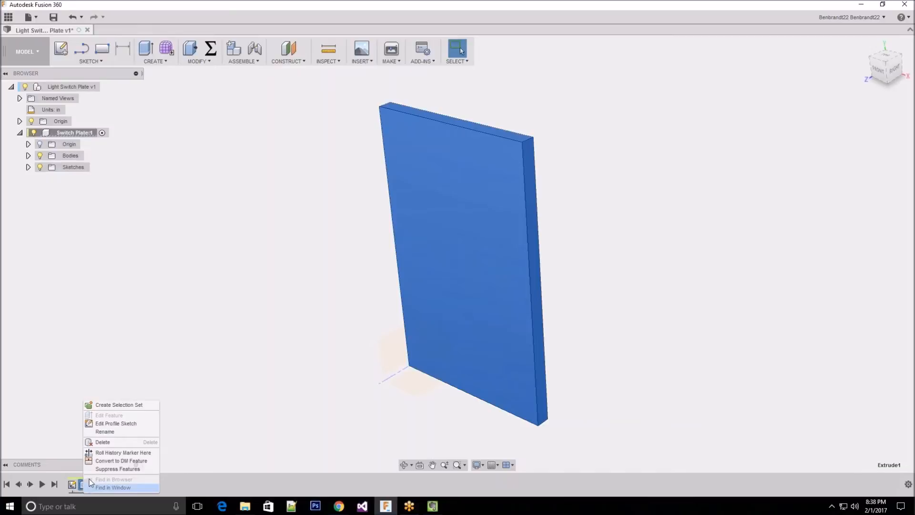
right_click(85, 486)
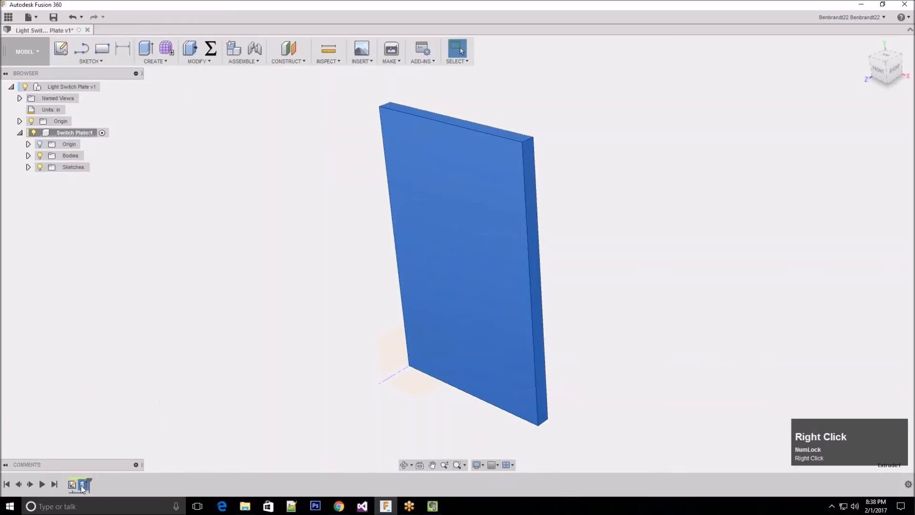
click(85, 485)
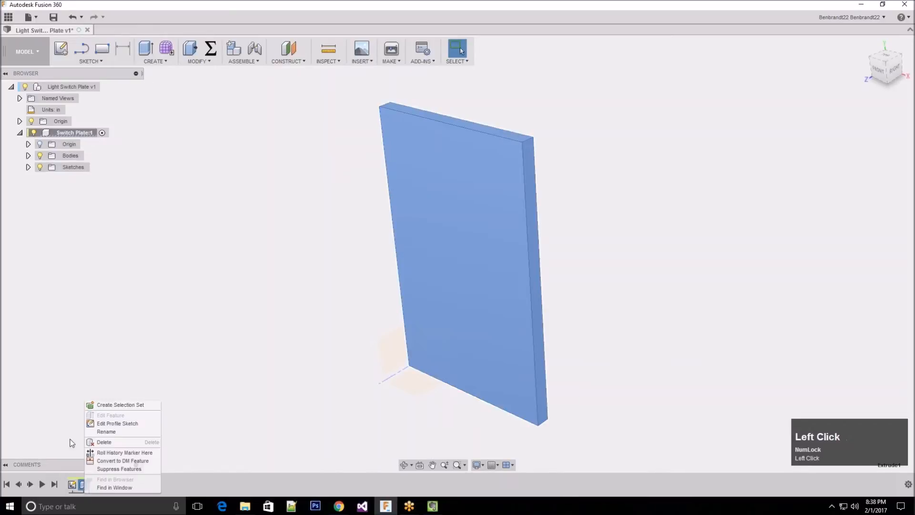
right_click(86, 486)
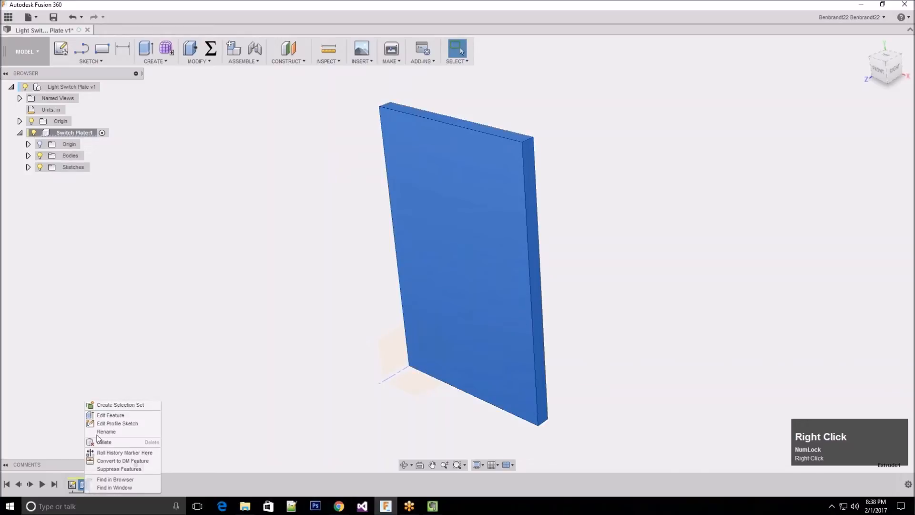
click(110, 415)
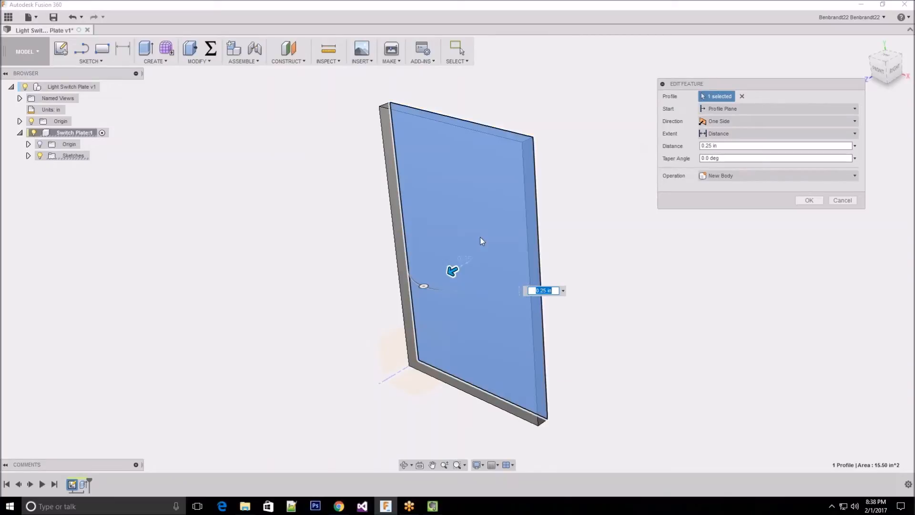
drag(451, 271, 419, 288)
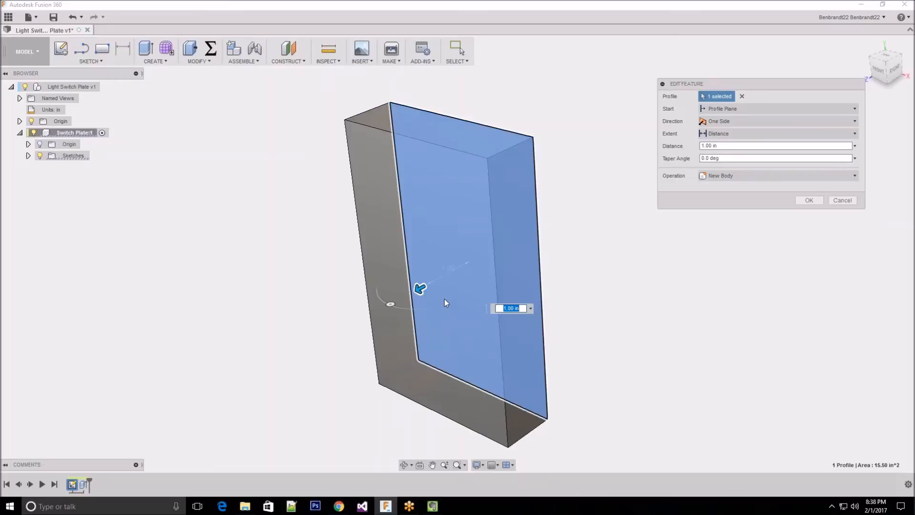
drag(420, 287, 519, 256)
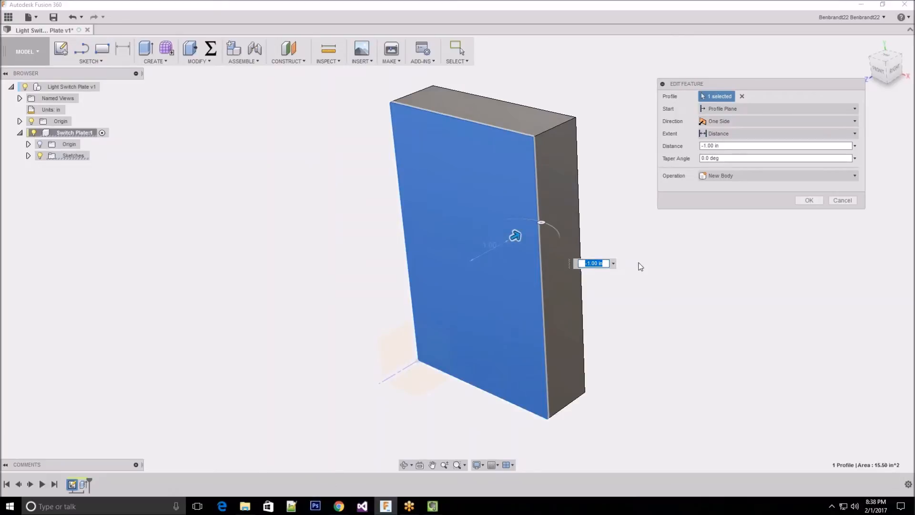
drag(519, 237, 535, 195)
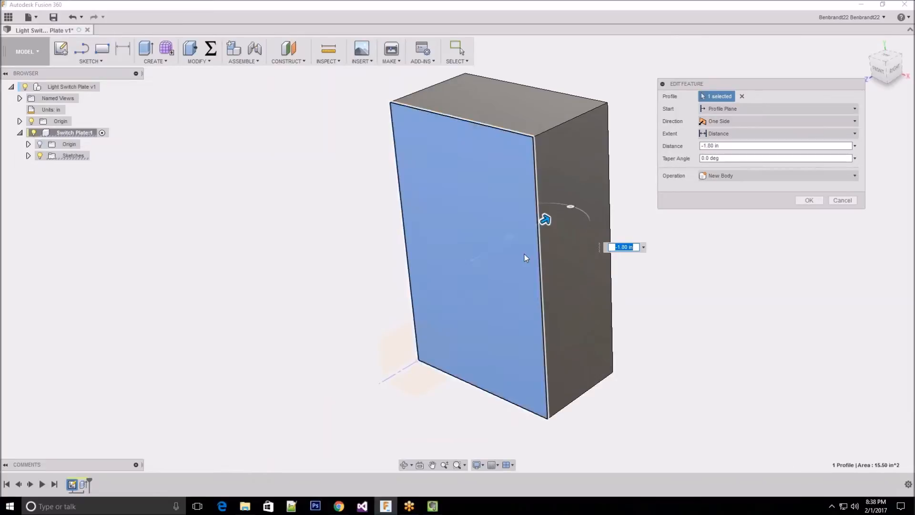
drag(544, 220, 440, 375)
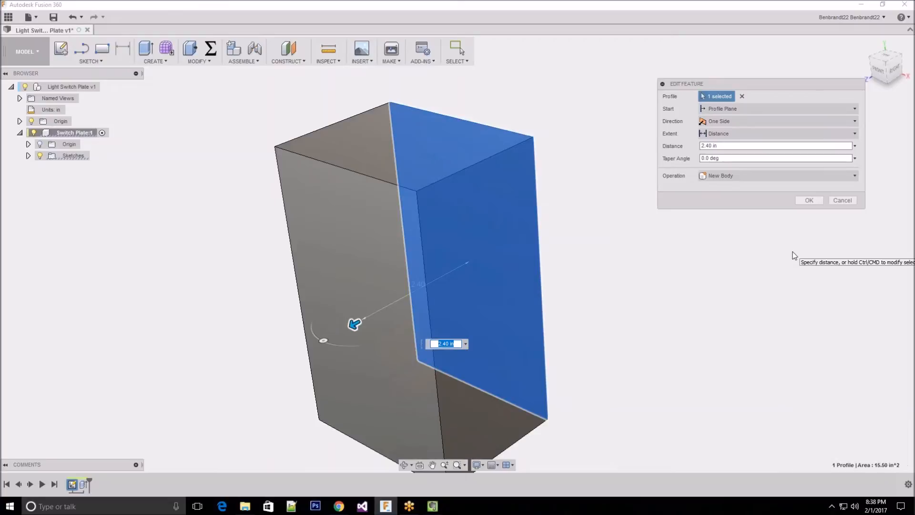
text(0.25)
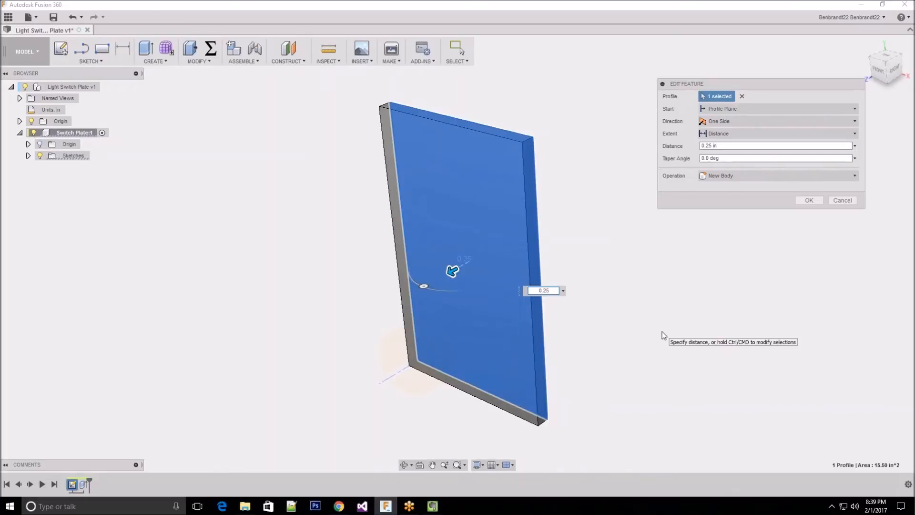
key(Return)
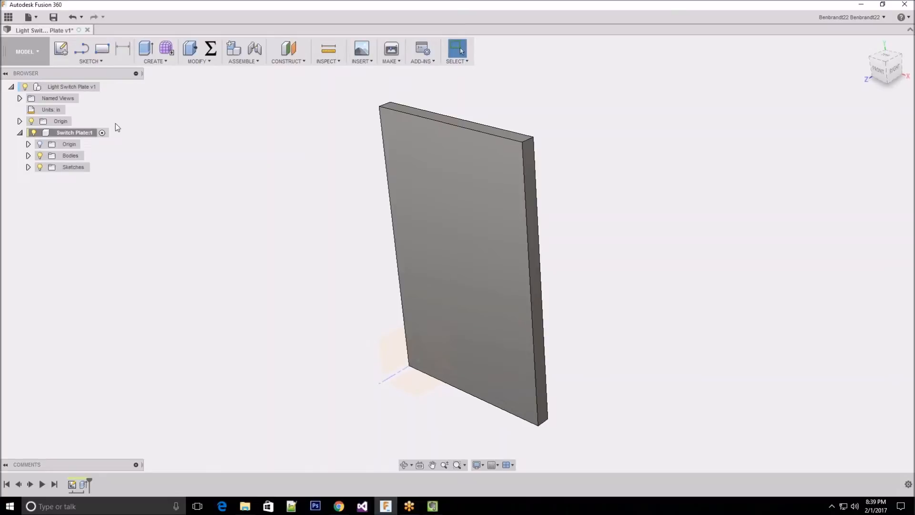
Start a new sketch on the plate's front face, hiding the top-level origin before picking the face
mouse_move(480, 225)
shift+middle_down()
mouse_move(510, 276)
mouse_move(488, 221)
mouse_move(469, 227)
shift+middle_up()
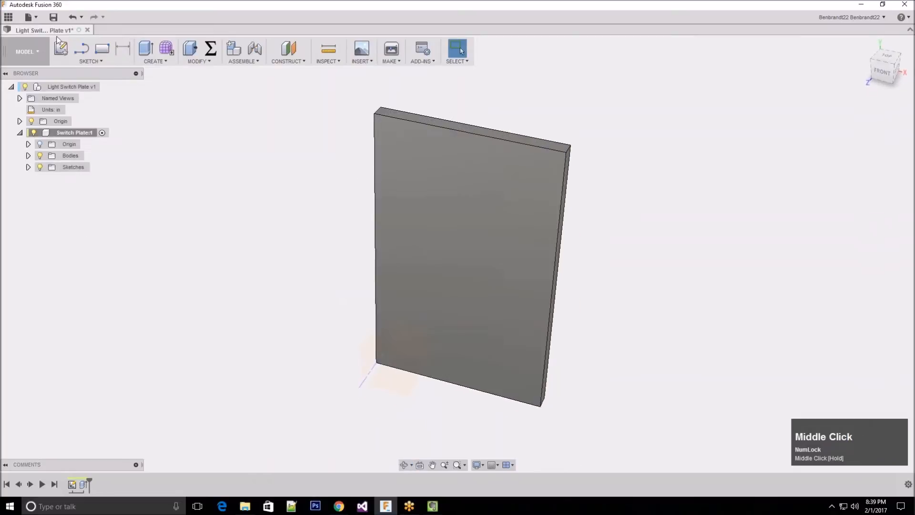
click(135, 187)
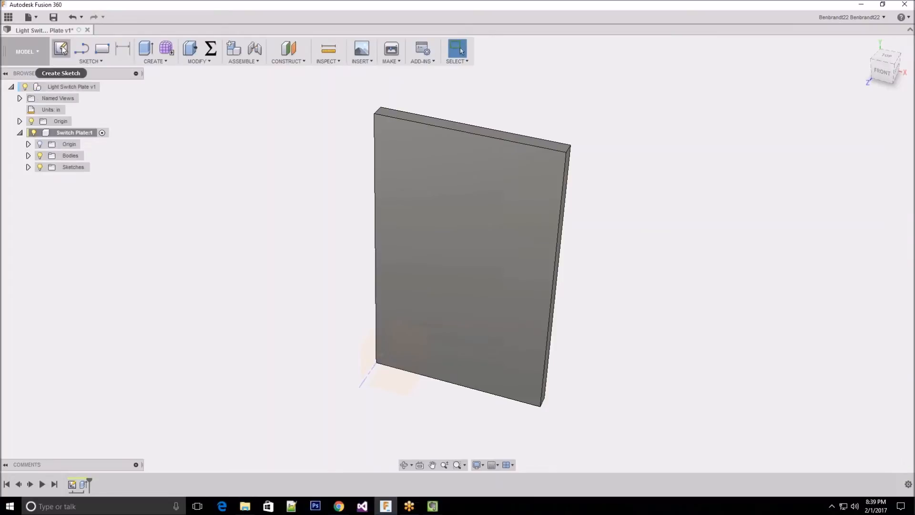
click(61, 49)
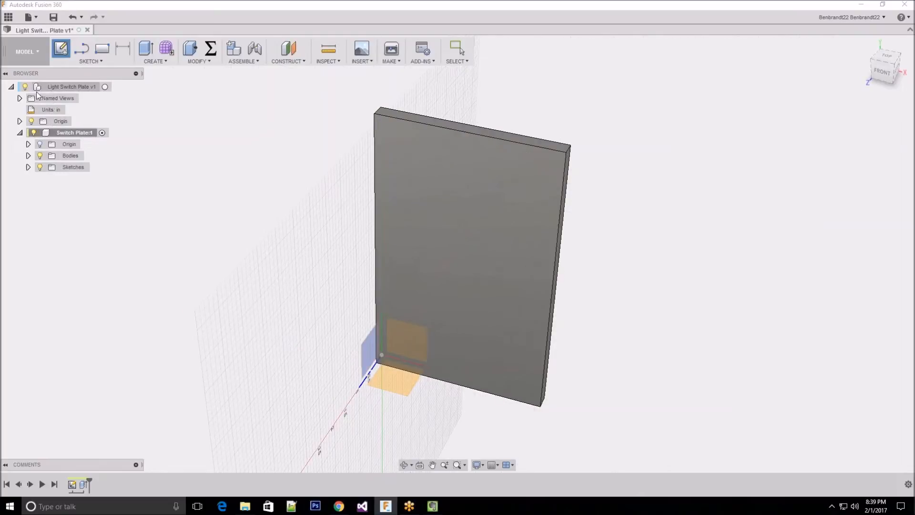
click(32, 121)
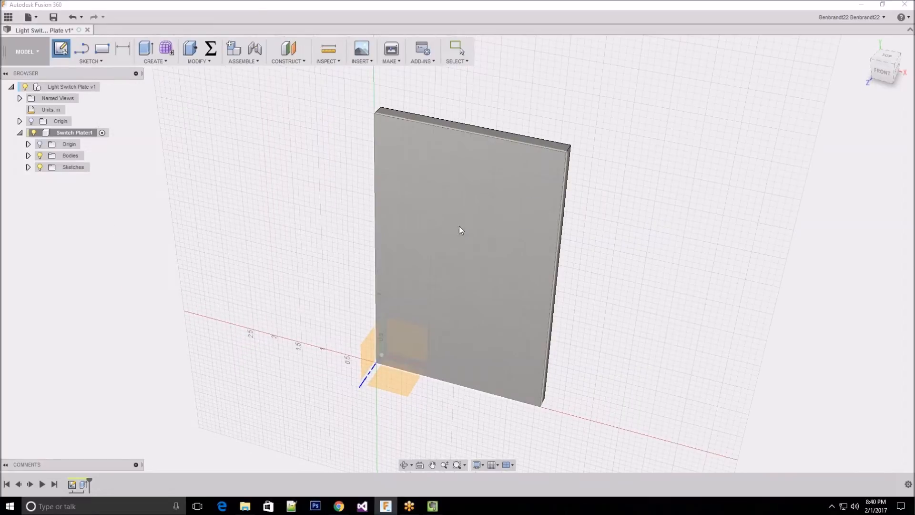
click(471, 192)
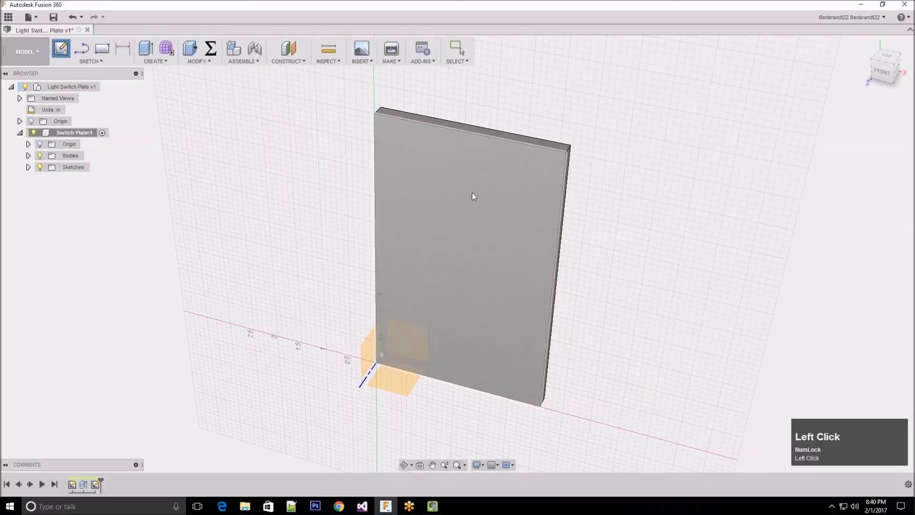
Sketch a two-point rectangle about 0.9 in wide and 1.5 in high near the middle of the plate's face
scroll(338, 179, up, 1)
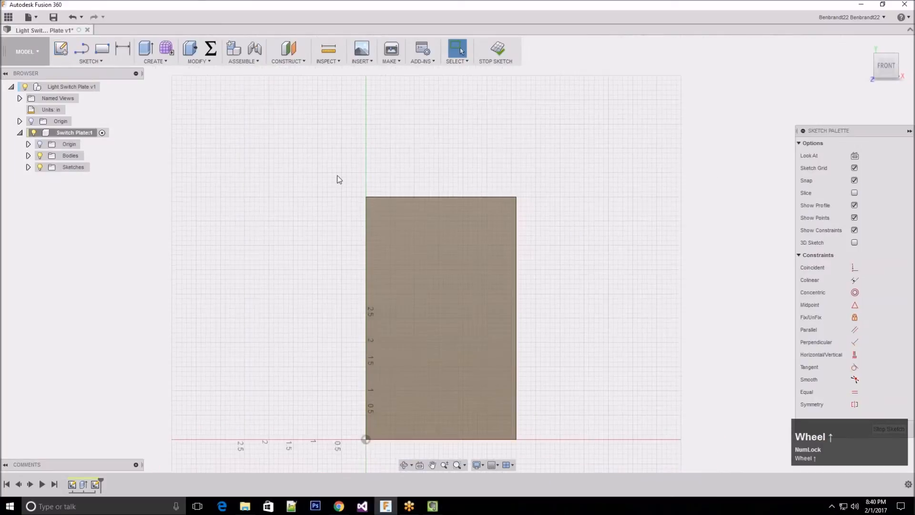
scroll(438, 330, down, 2)
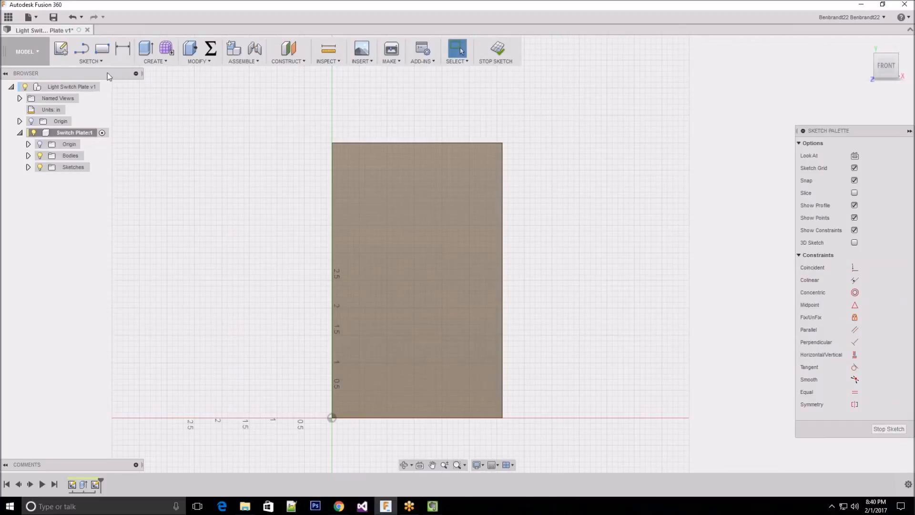
click(102, 49)
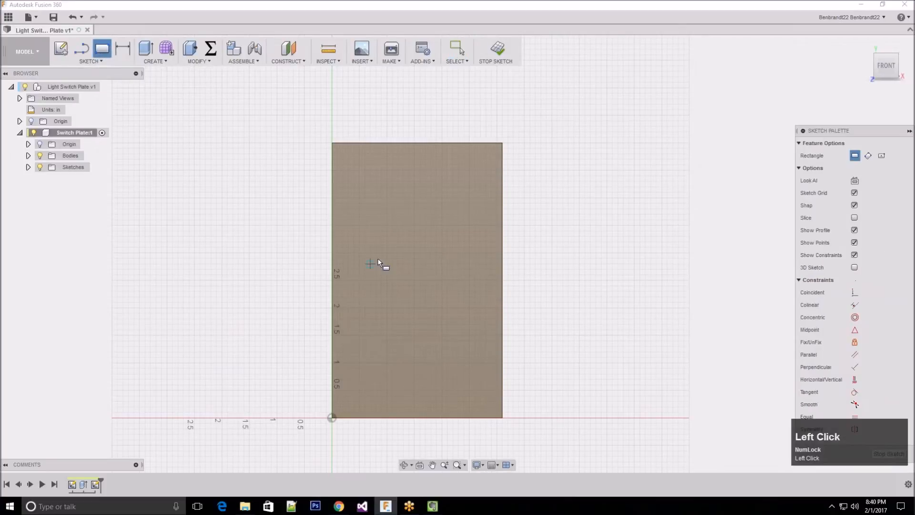
click(393, 236)
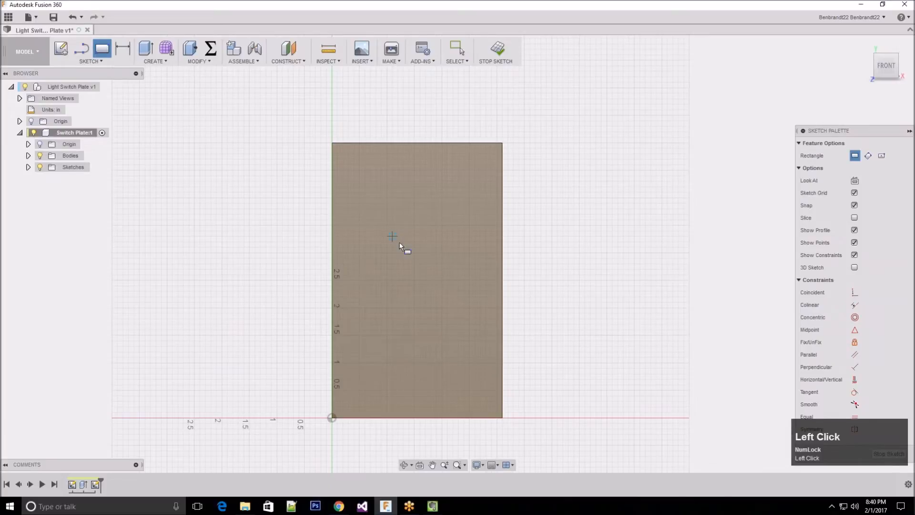
click(442, 319)
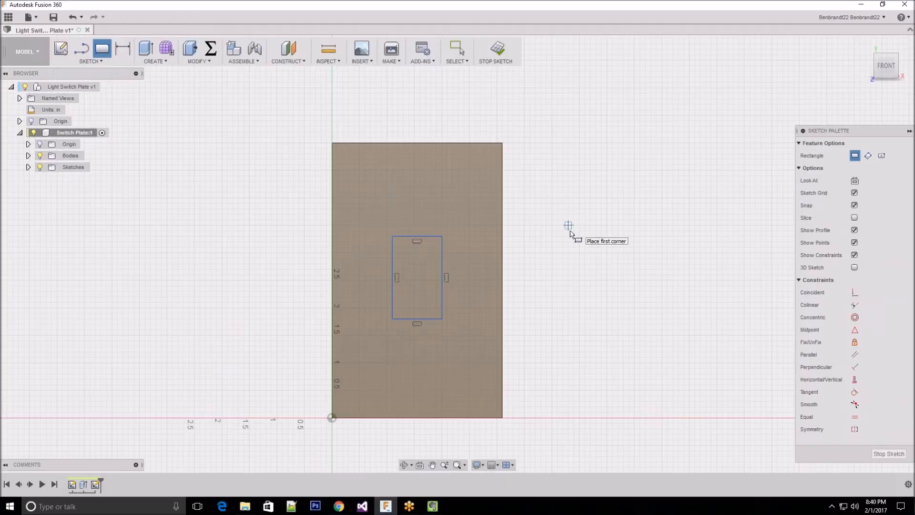
key(Escape)
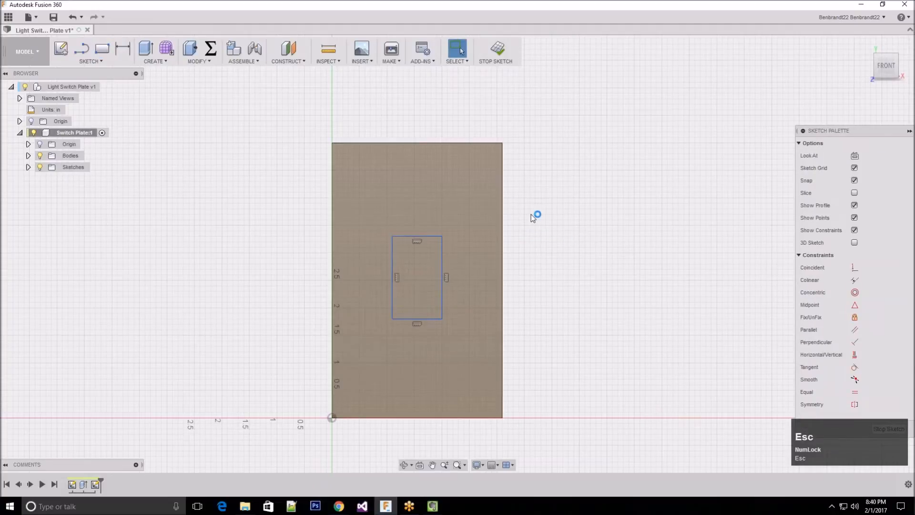
click(563, 213)
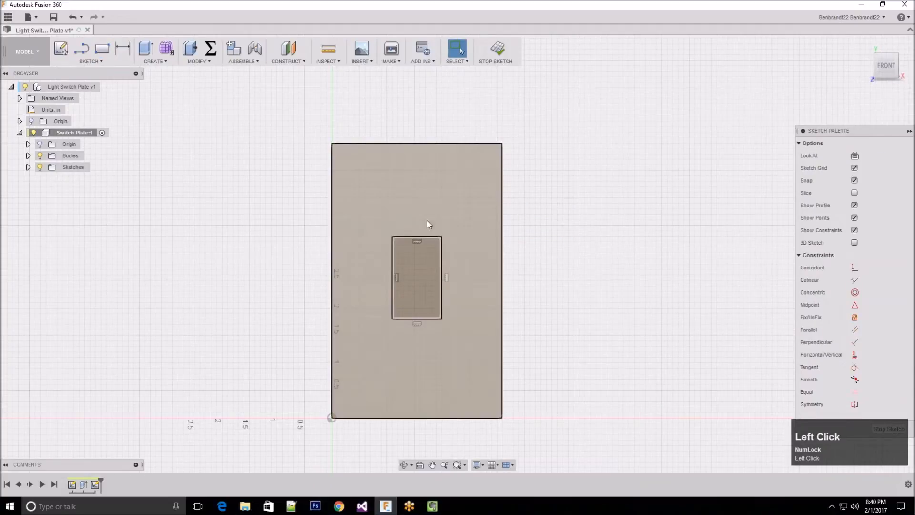
Dimension the small rectangle's top edge with Sketch Dimension and set its width to 0.45 in
click(122, 48)
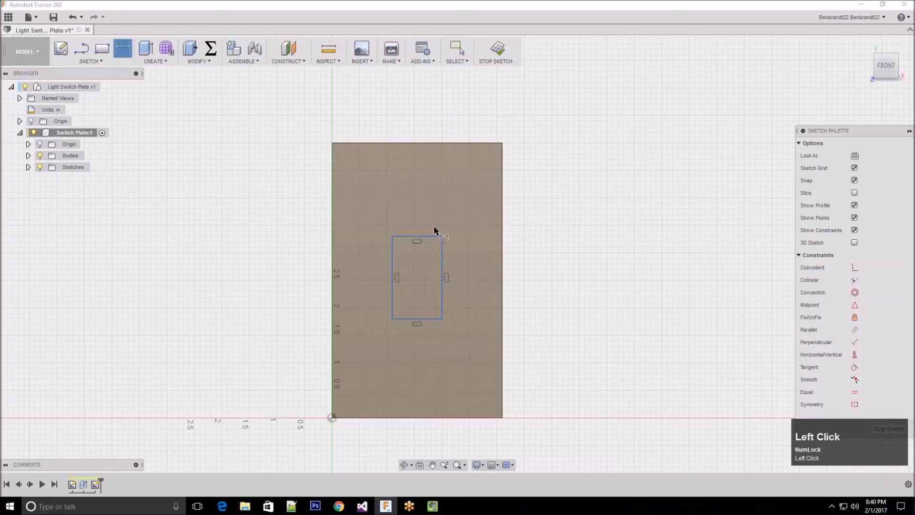
click(421, 237)
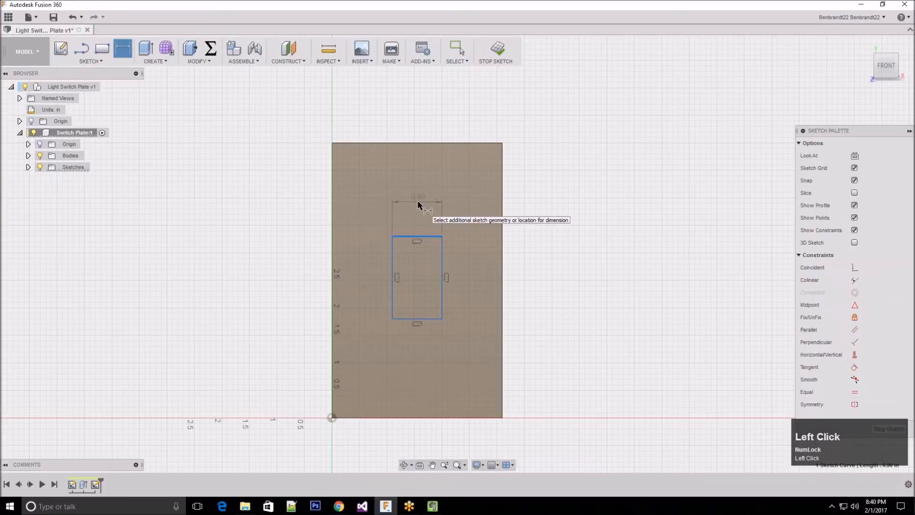
click(424, 202)
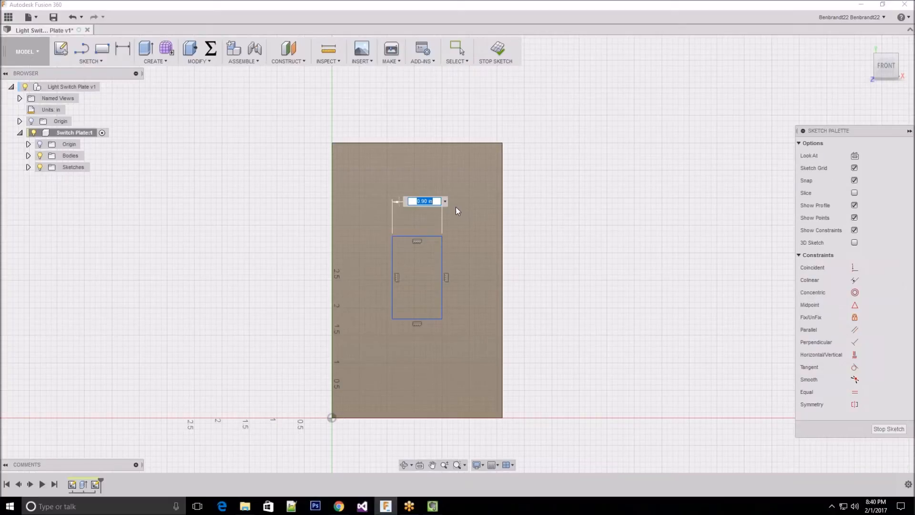
text(0.45)
key(Return)
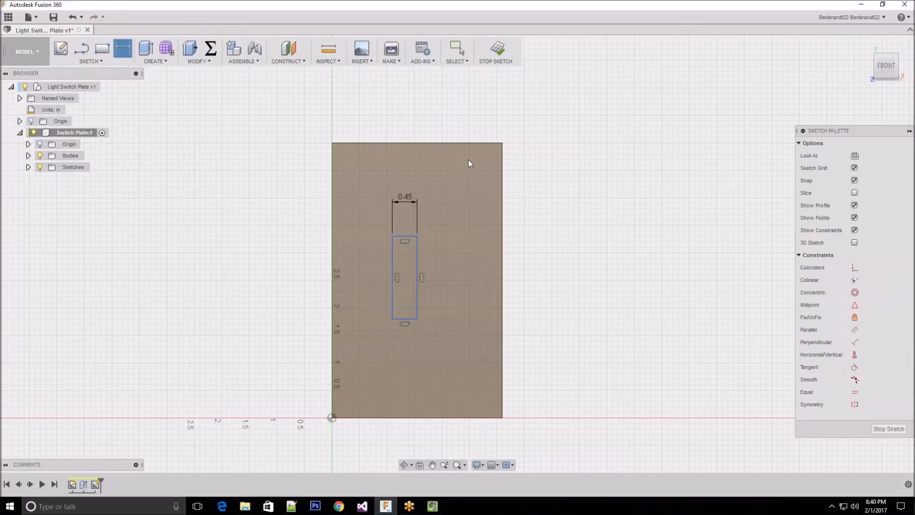
Dimension the small rectangle's vertical side and set its height to 0.95 in
click(501, 152)
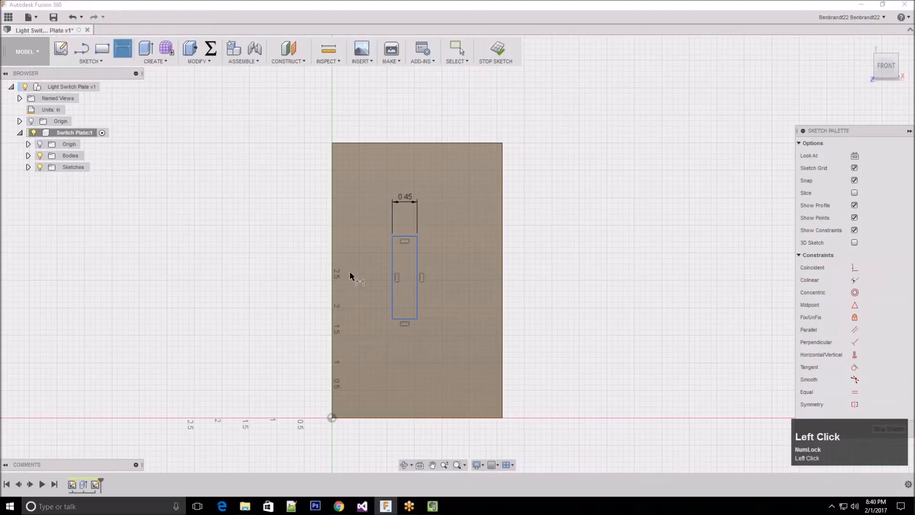
click(419, 270)
click(456, 271)
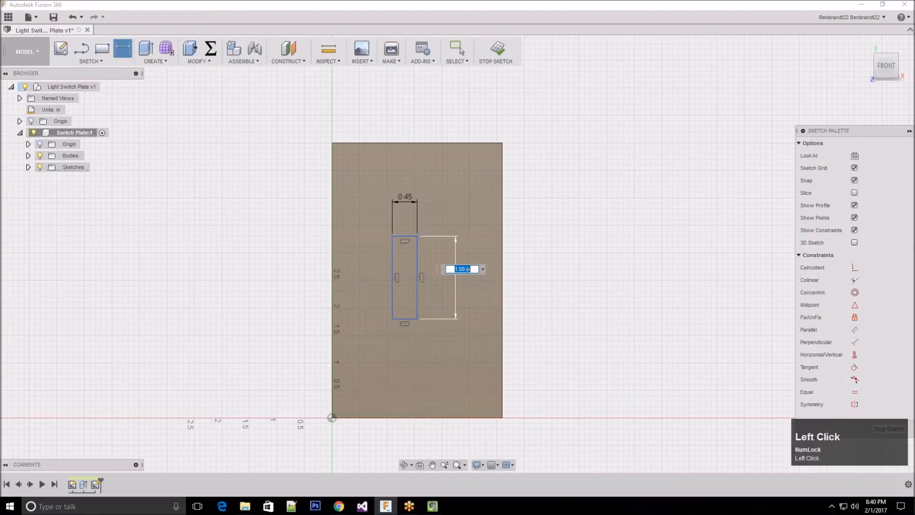
text(0.95)
key(Return)
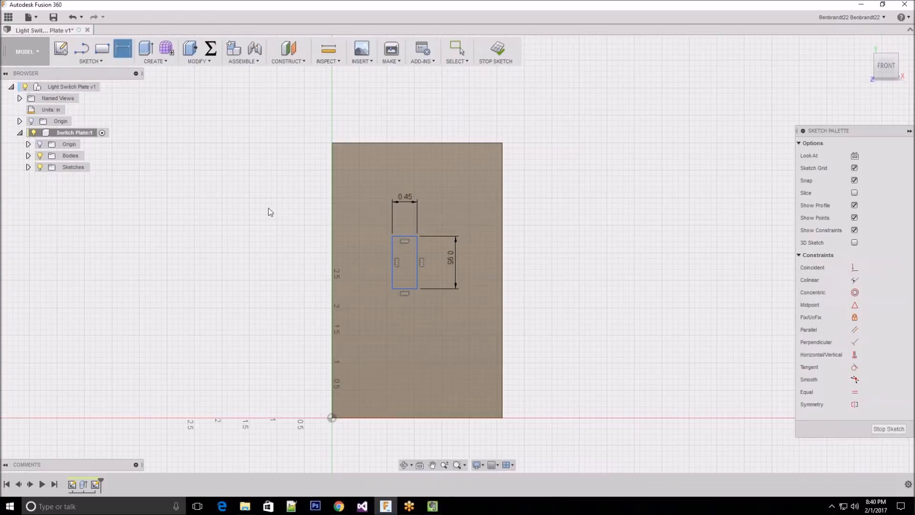
Leave Sketch Dimension and reposition the small rectangle by its edges to a spot near the middle of the plate
scroll(268, 208, up, 2)
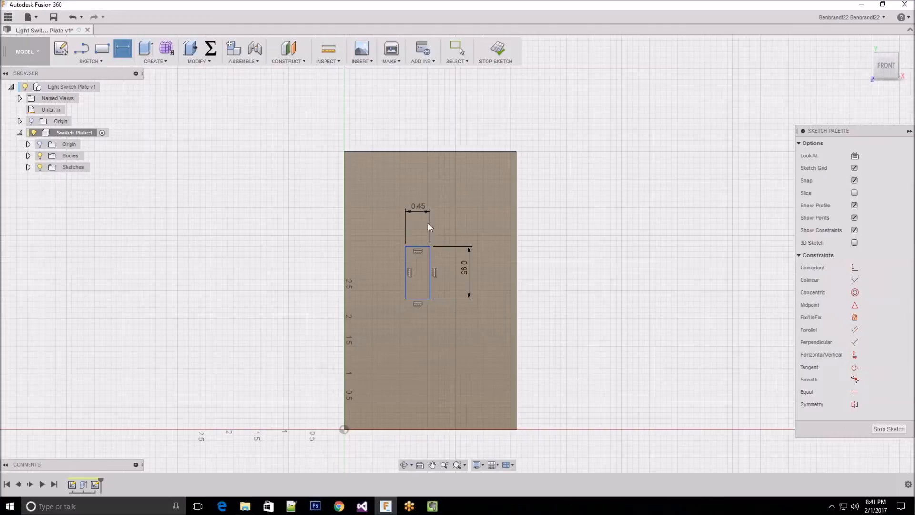
click(460, 268)
drag(406, 299, 394, 302)
key(Escape)
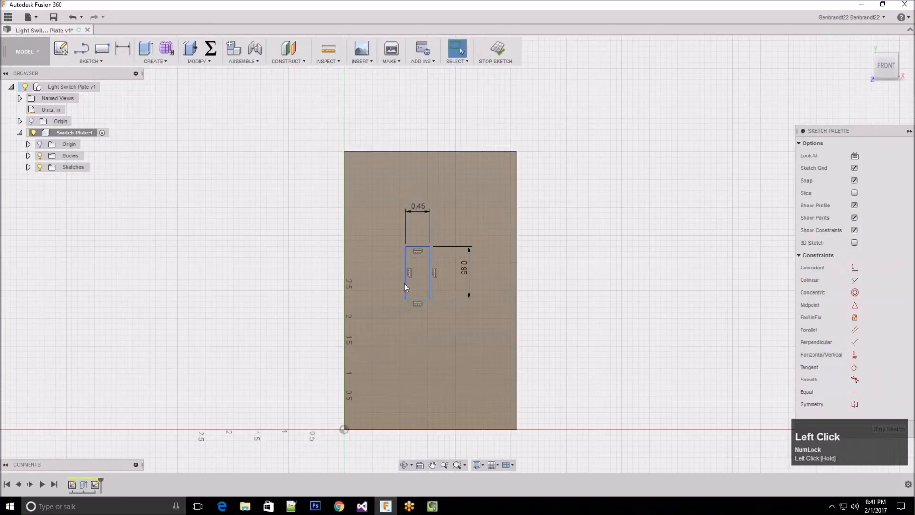
click(405, 282)
mouse_move(404, 283)
mouse_down()
mouse_move(441, 314)
mouse_move(385, 276)
mouse_move(409, 276)
mouse_move(421, 242)
mouse_move(431, 270)
mouse_up()
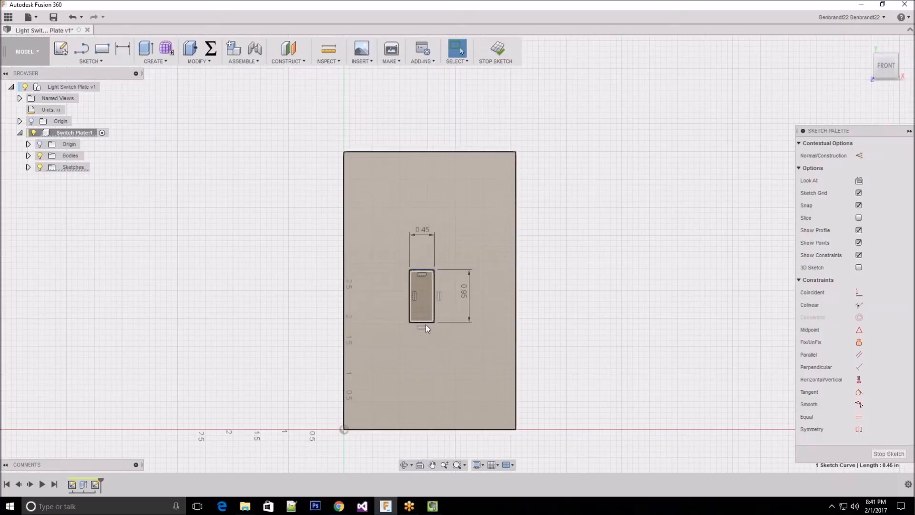
mouse_move(425, 322)
mouse_down()
mouse_move(425, 241)
mouse_move(421, 294)
mouse_move(424, 262)
mouse_up()
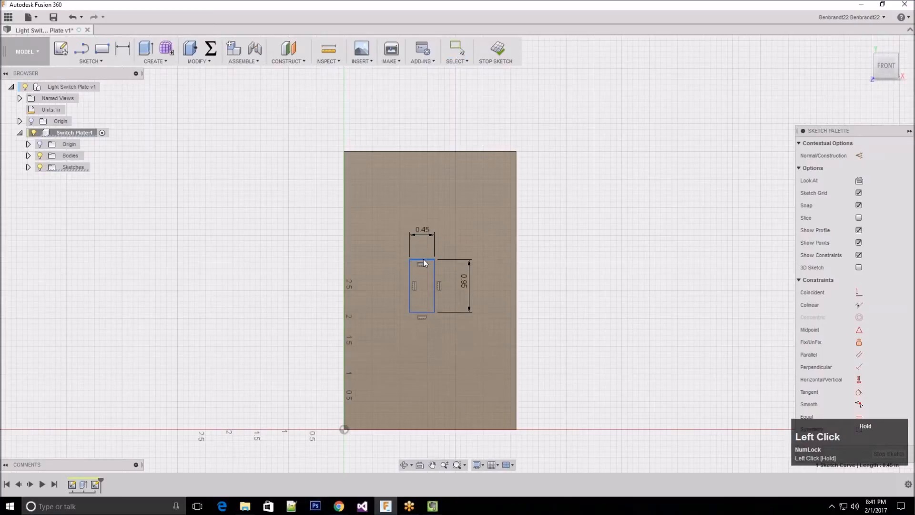
mouse_move(430, 295)
mouse_down()
mouse_move(457, 297)
mouse_move(437, 297)
mouse_up()
click(527, 259)
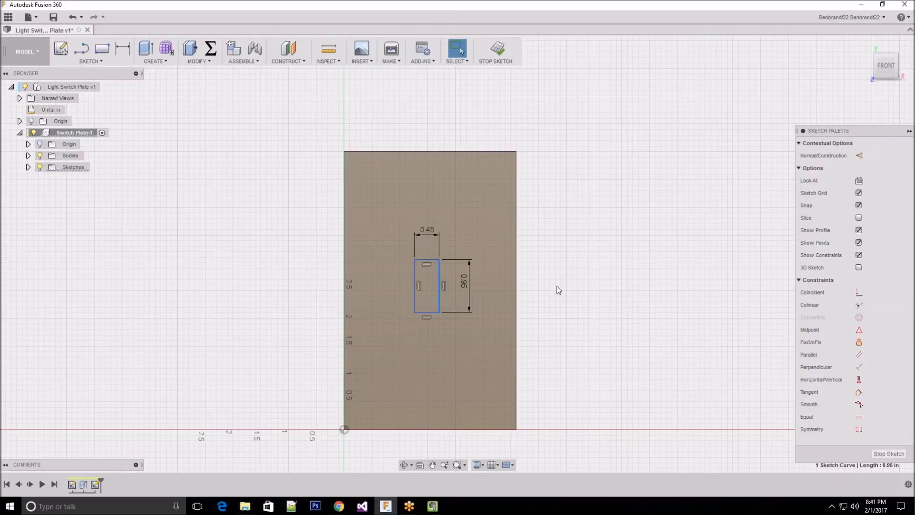
click(671, 271)
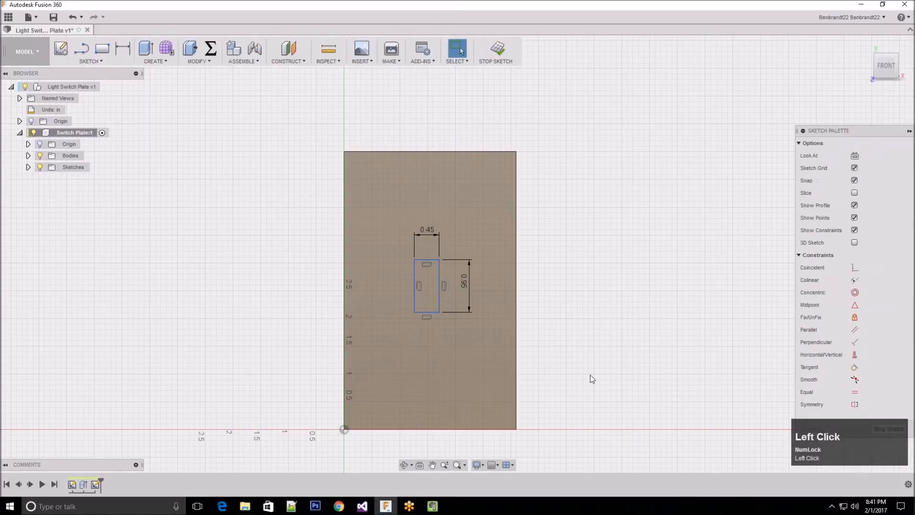
Dimension the distance between the rectangle's top edge and the plate's top edge and set it to 2 in
click(124, 50)
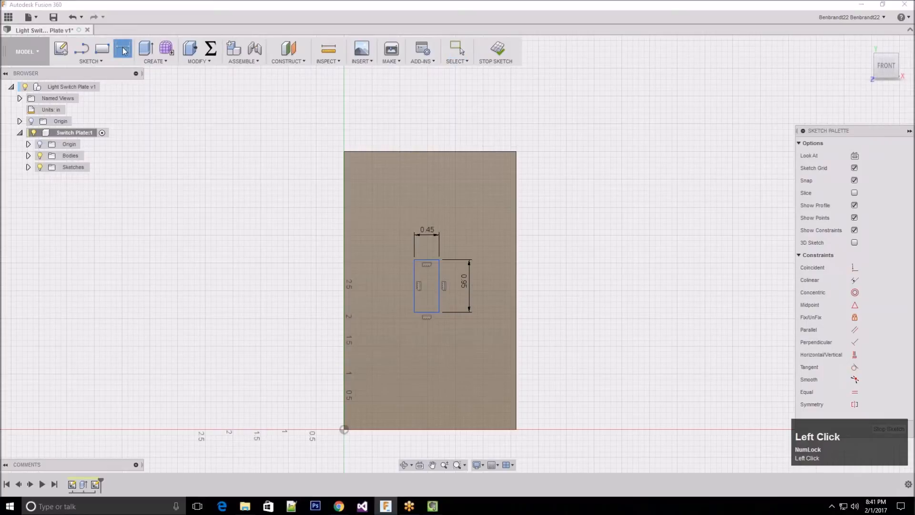
click(428, 263)
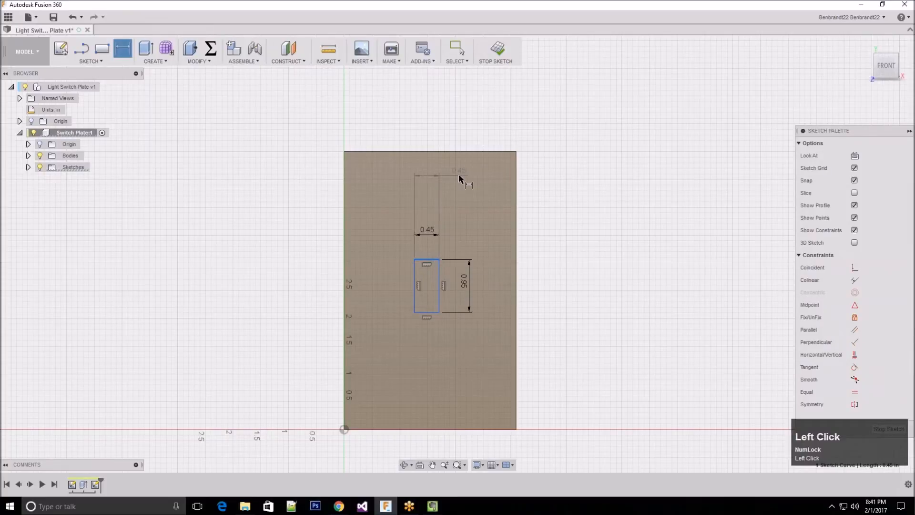
click(448, 151)
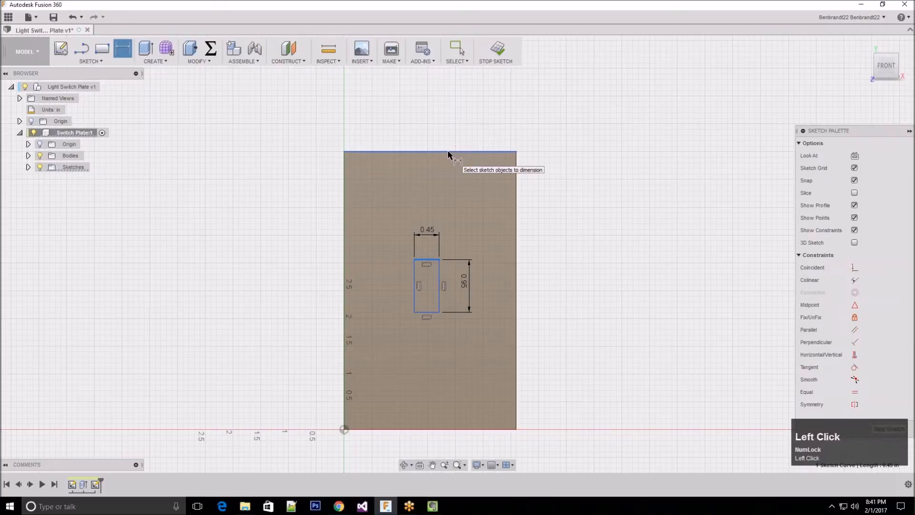
click(385, 193)
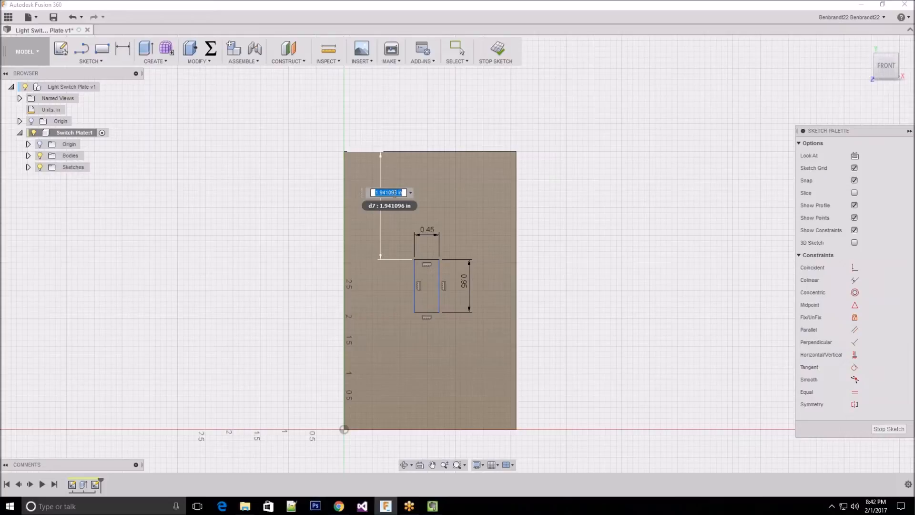
text(2)
key(Return)
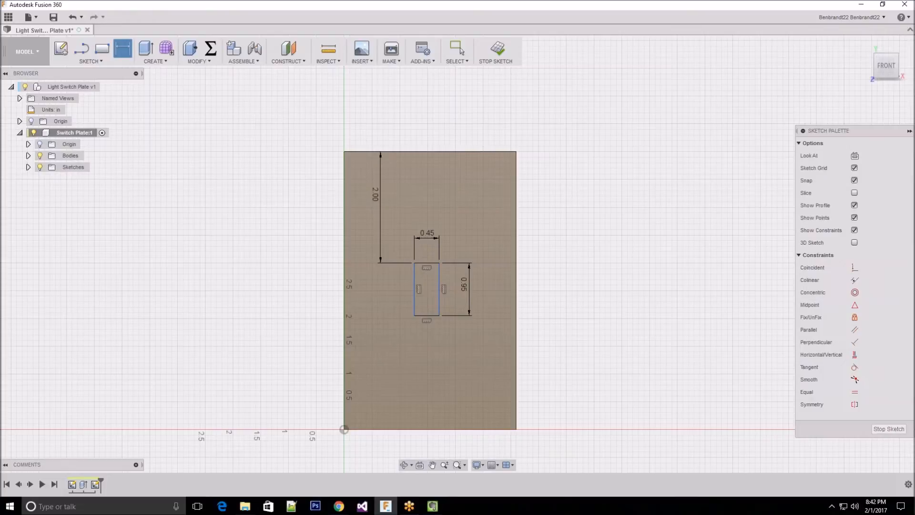
Dimension the distance between the rectangle's left edge and the plate's left edge and set it to 1.4 in
click(249, 149)
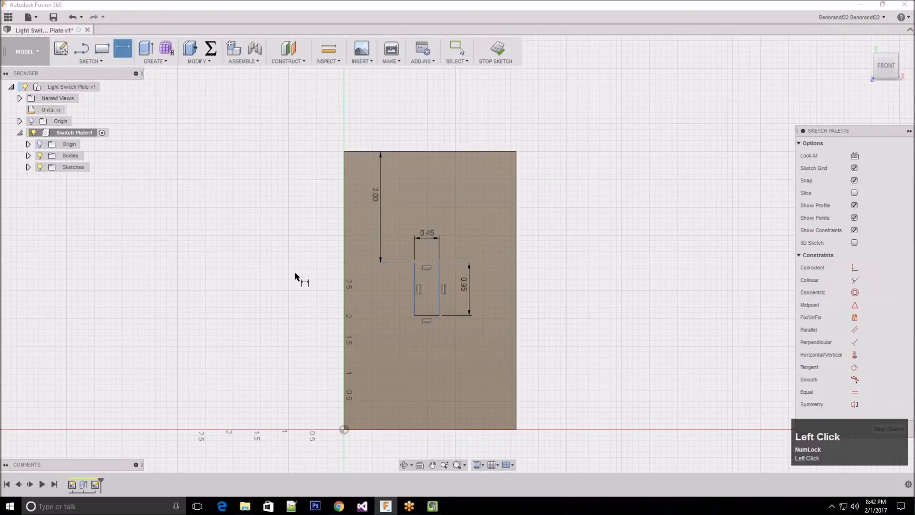
click(414, 301)
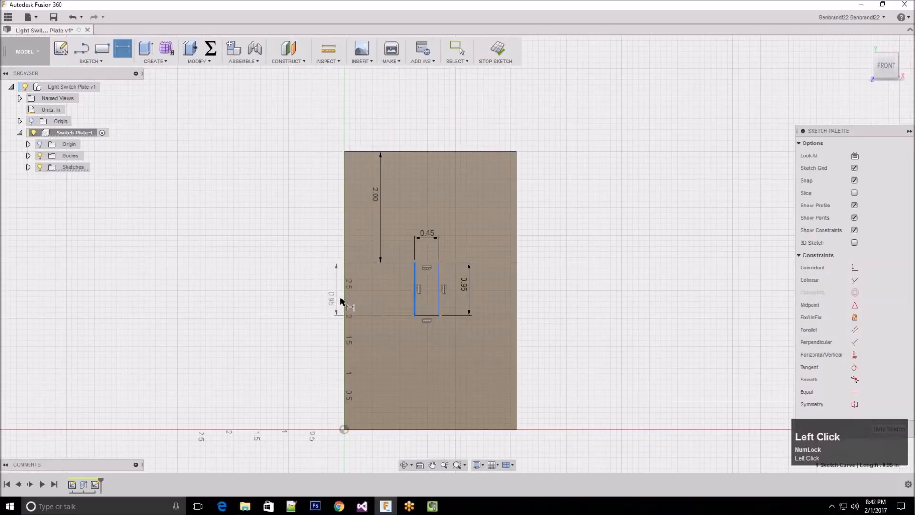
click(345, 300)
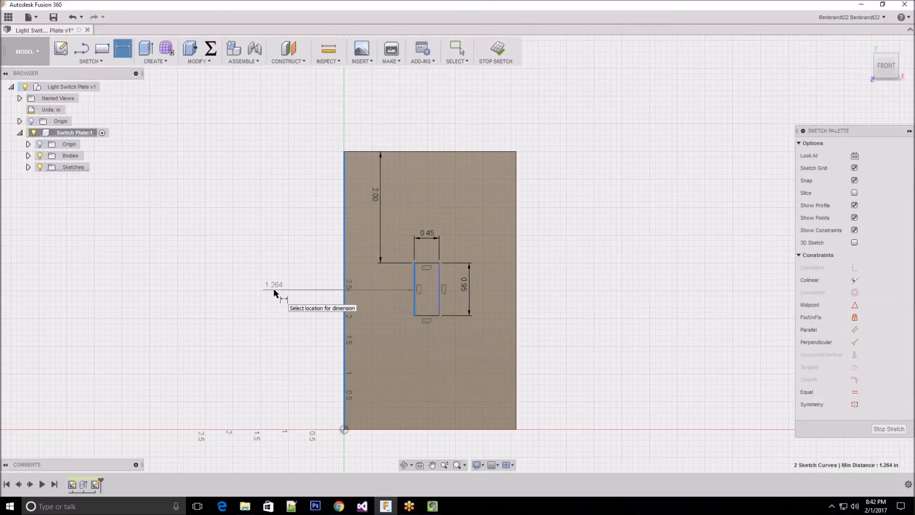
click(273, 289)
text(1.4)
key(Return)
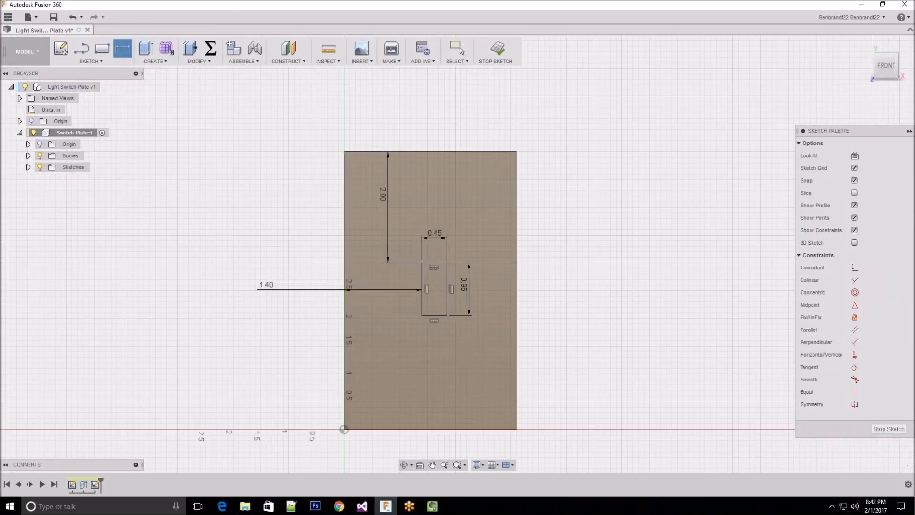
Change the horizontal distance from the plate's left edge to the rectangle to 1.35 in
double_click(267, 285)
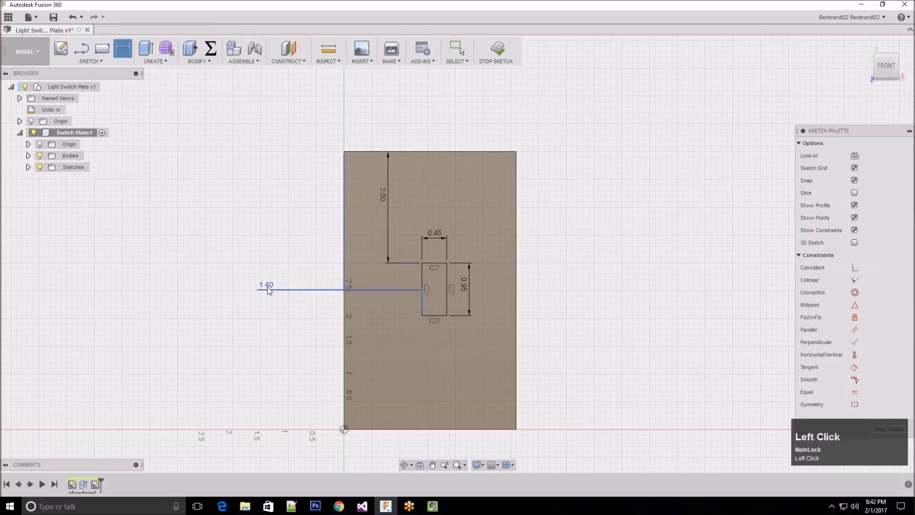
text(1.35)
key(Return)
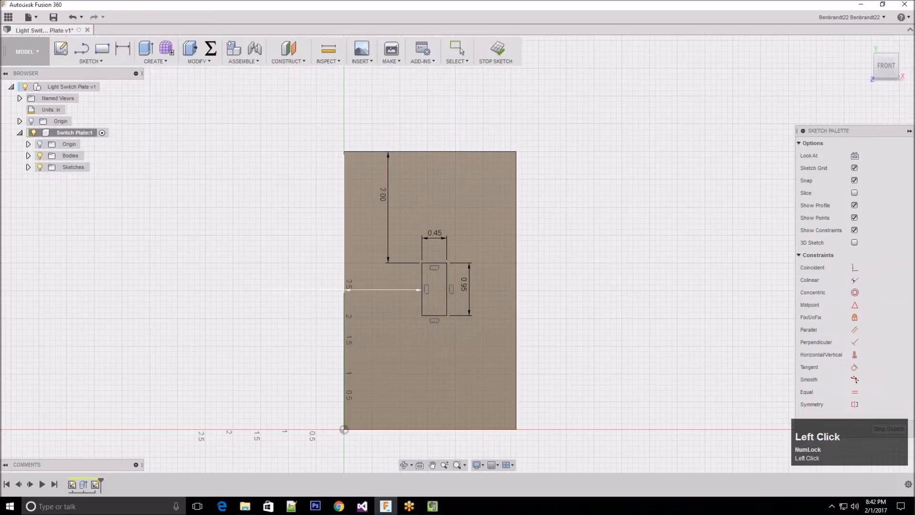
double_click(270, 286)
text(1)
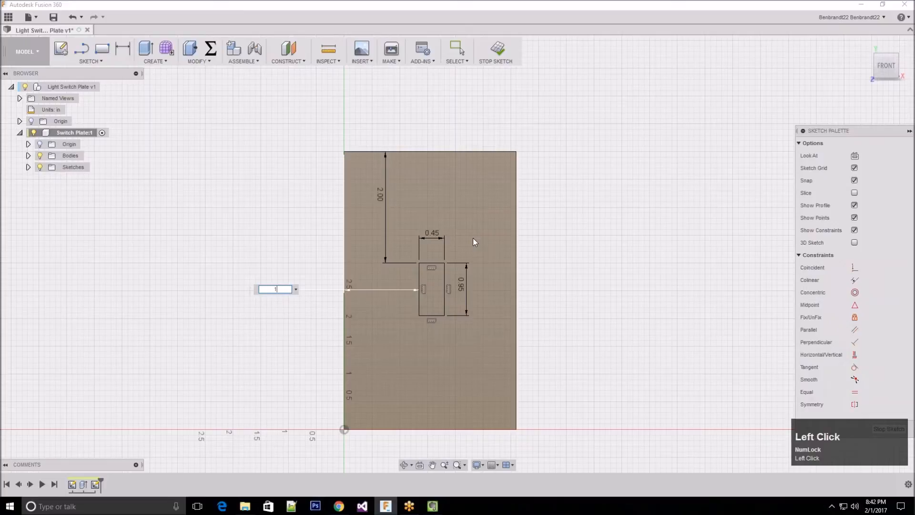
key(Return)
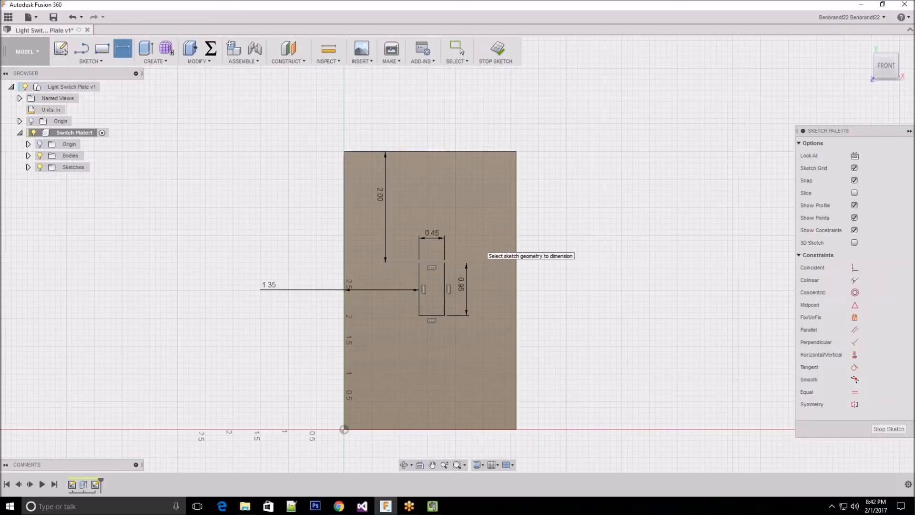
Leave Sketch Dimension and test whether the dimensioned rectangle can still be moved by its edges
click(435, 315)
key(Escape)
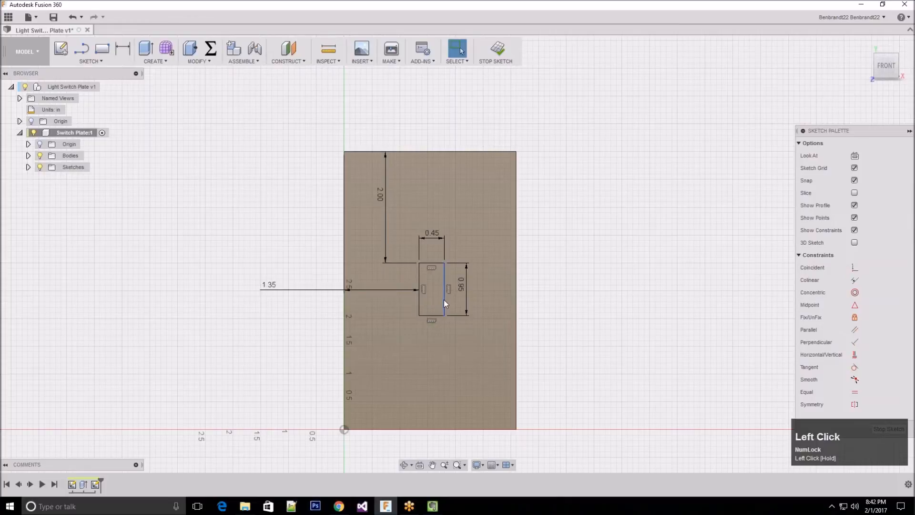
click(445, 299)
click(434, 262)
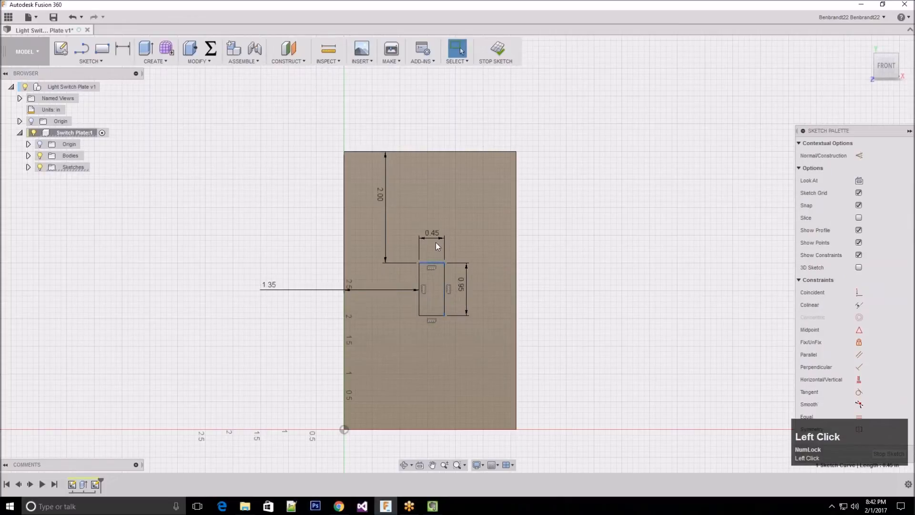
drag(435, 242, 427, 275)
drag(472, 256, 565, 289)
click(653, 306)
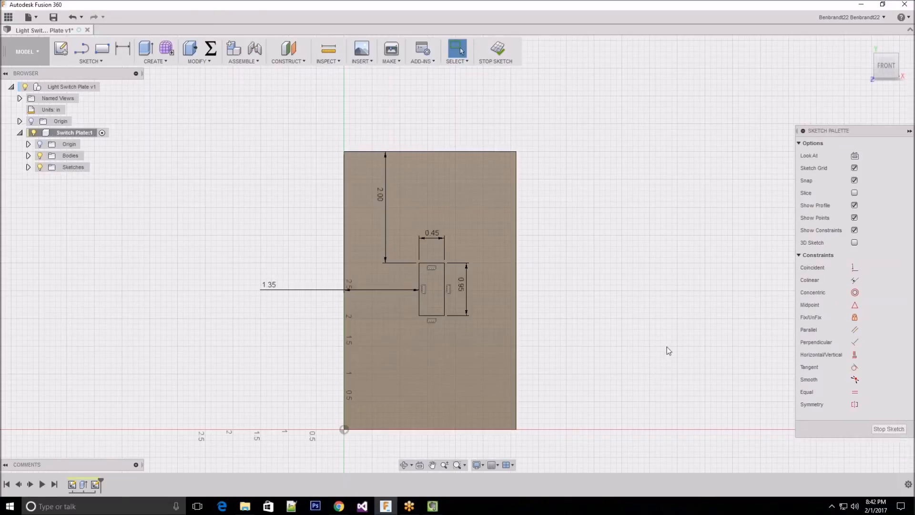
Finish the sketch and select the small rectangle as the profile for an Extrude
click(889, 429)
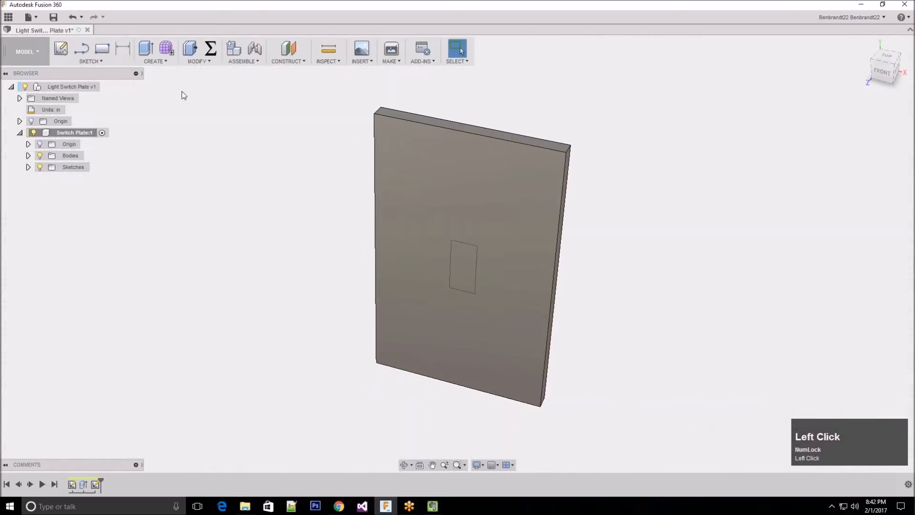
click(159, 62)
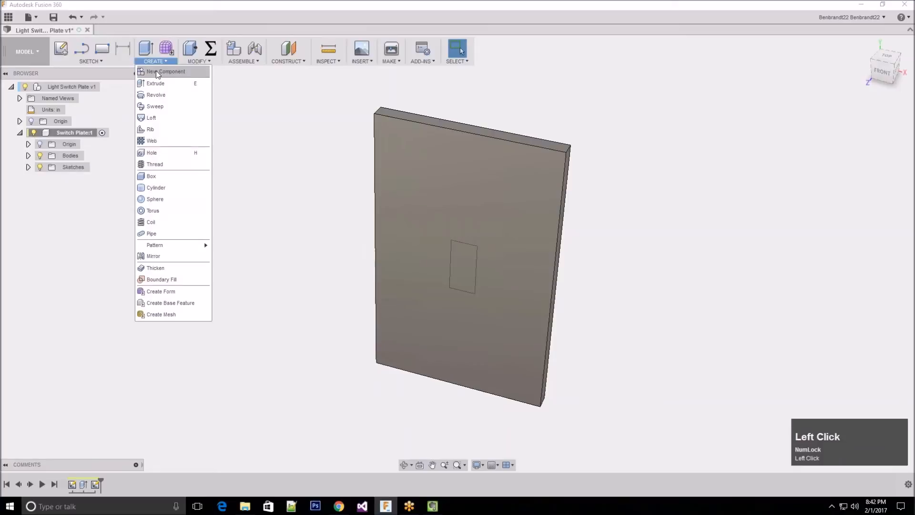
click(156, 84)
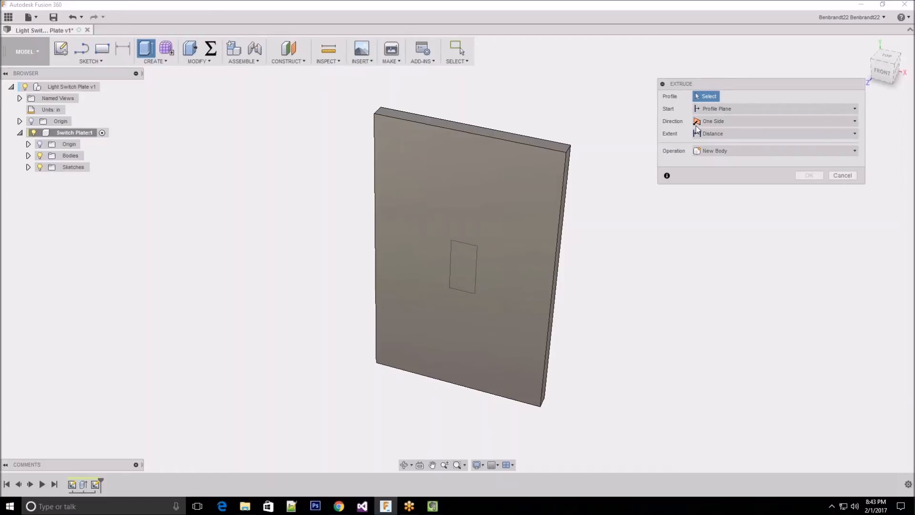
click(703, 95)
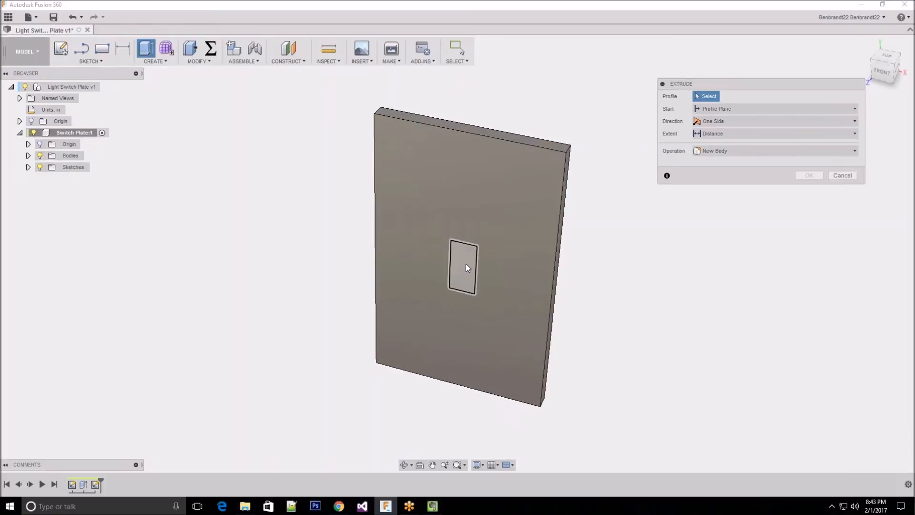
click(464, 271)
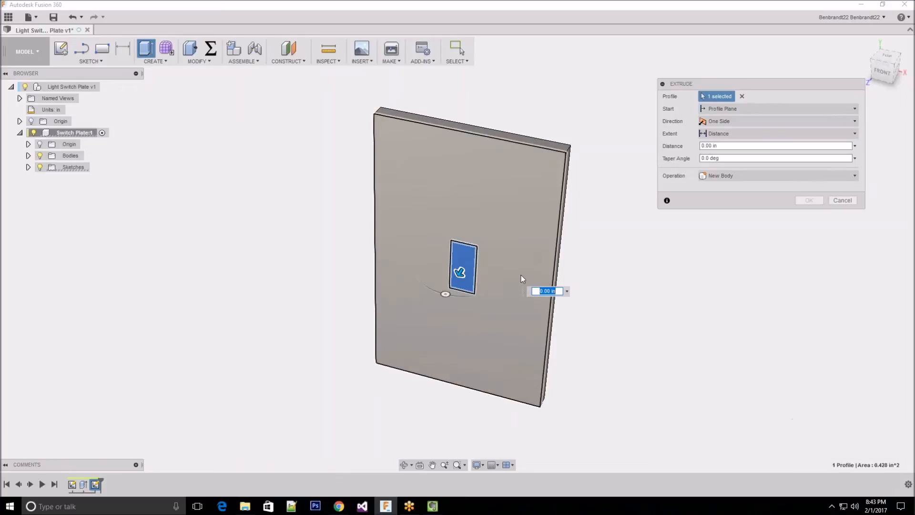
Pull the small rectangle's extrusion through the plate to a distance of -0.70 in as a cut
scroll(521, 275, down, 2)
scroll(462, 209, down, 1)
middle_drag(483, 279, 477, 273)
click(405, 271)
mouse_move(405, 272)
mouse_down()
mouse_move(381, 285)
mouse_move(390, 280)
mouse_up()
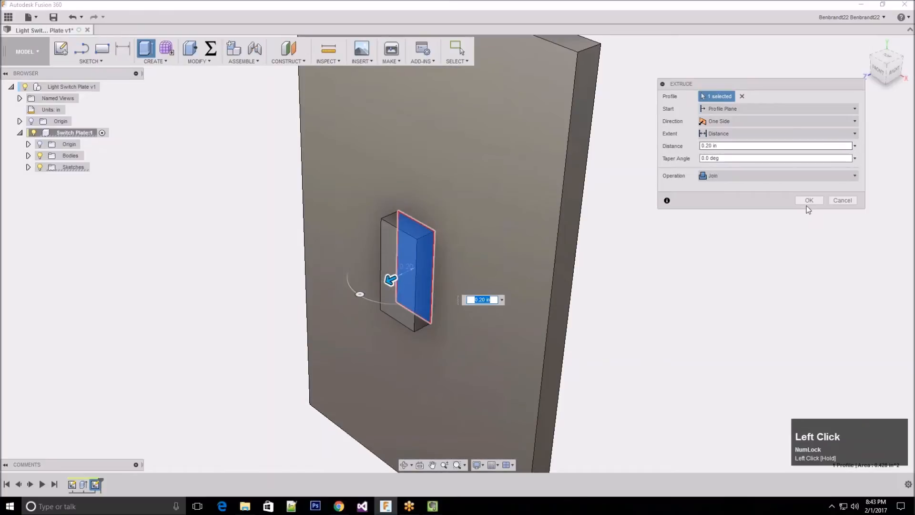
drag(390, 280, 477, 237)
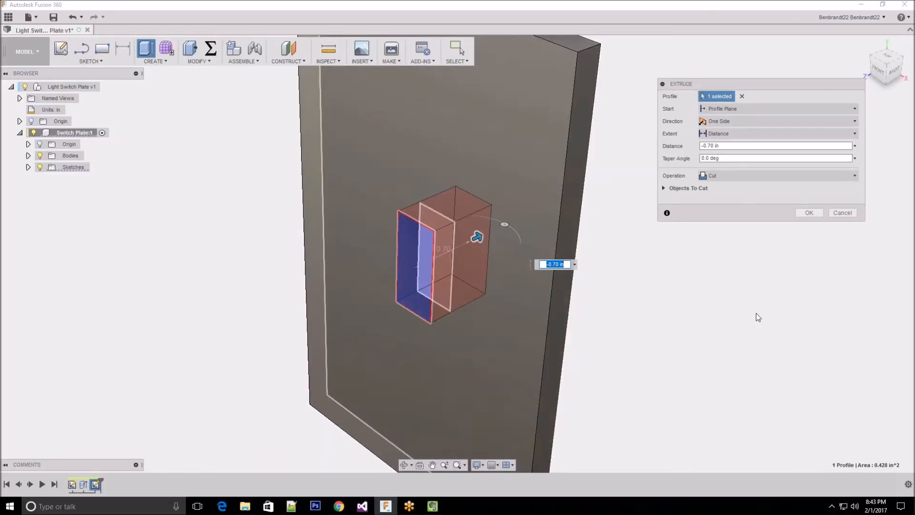
Try the Join operation on the extrusion, inspect the preview, and return the operation to Cut
drag(708, 85, 677, 91)
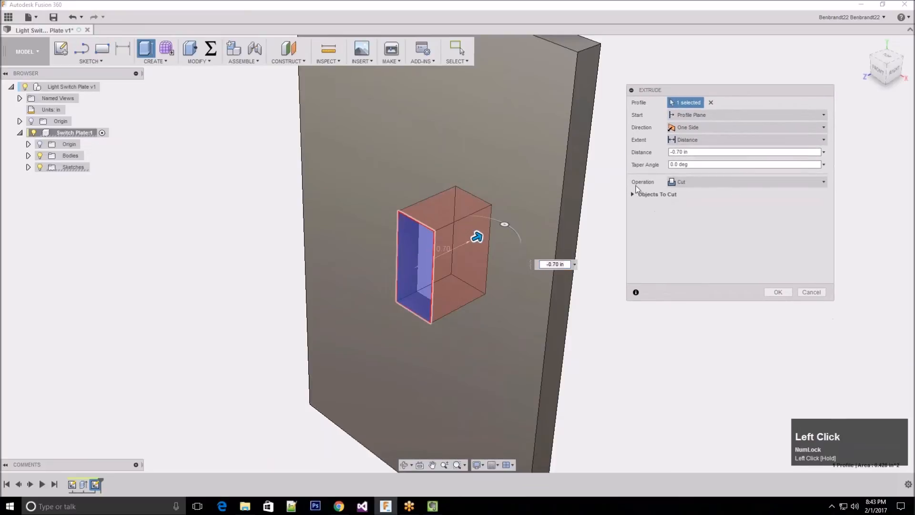
click(680, 183)
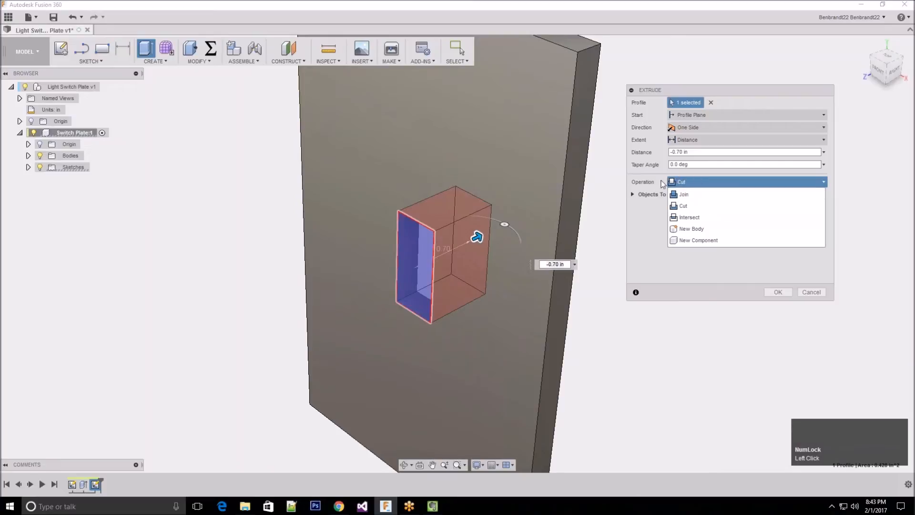
click(696, 181)
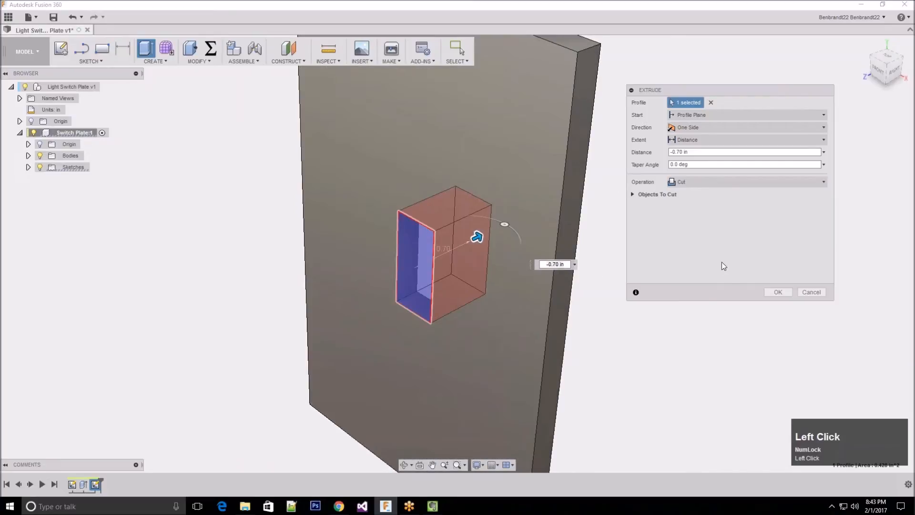
click(695, 183)
click(708, 207)
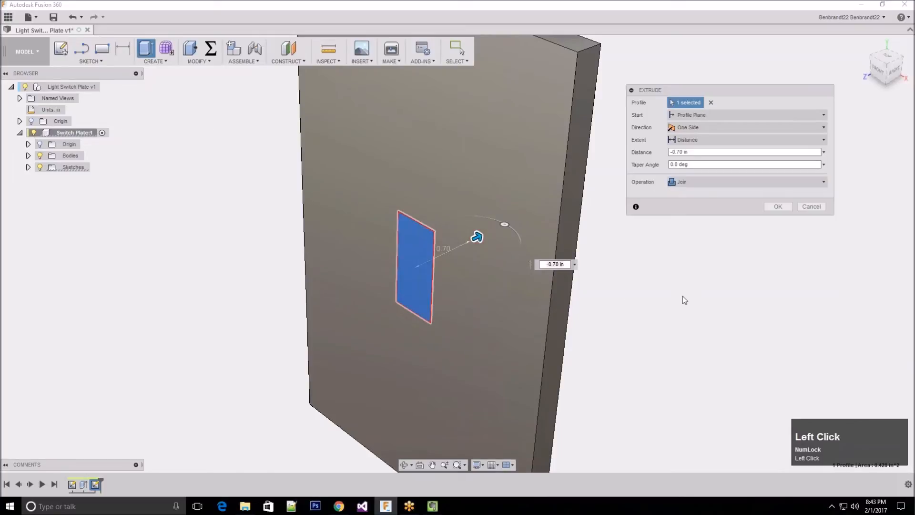
middle_drag(647, 276, 585, 270)
click(710, 181)
click(711, 208)
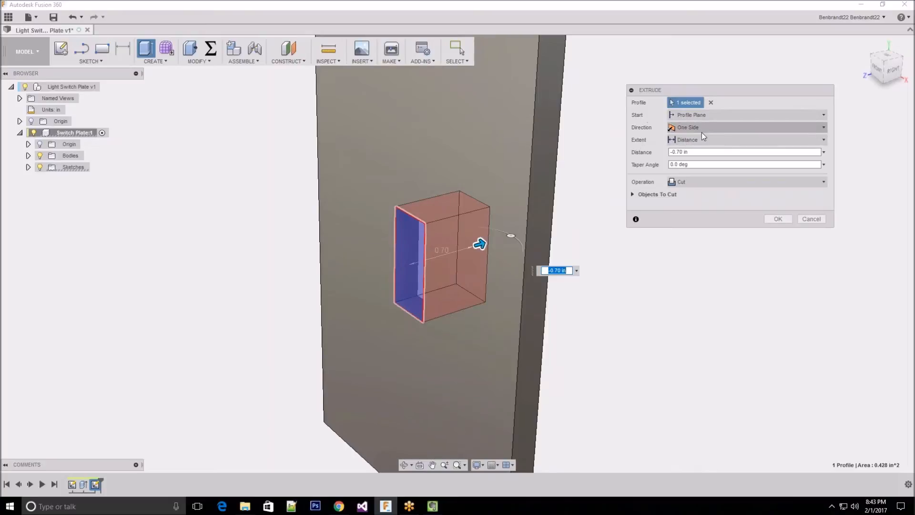
Set the cut's extent to All and complete the Extrude to open the switch hole
click(697, 141)
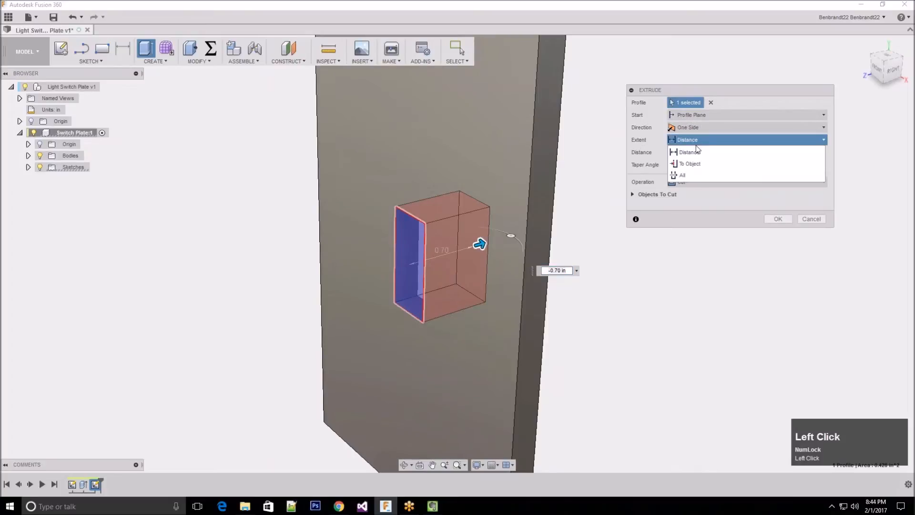
click(691, 174)
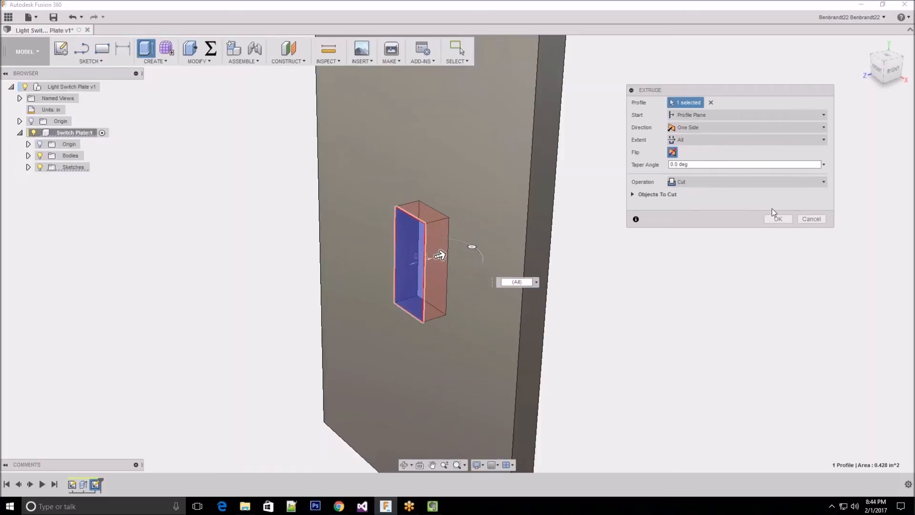
click(778, 219)
shift+middle_drag(644, 279, 619, 282)
scroll(397, 282, up, 5)
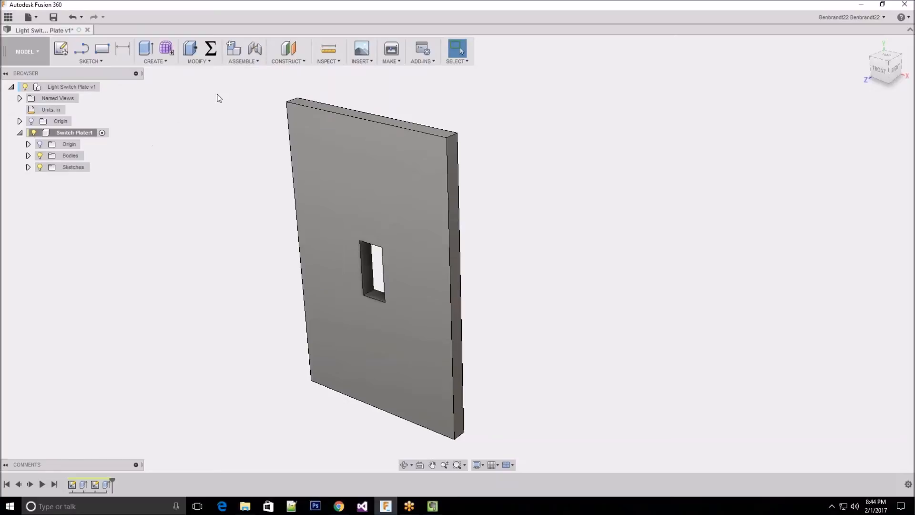
Start a Fillet and select the four outer edges of the plate's front face
click(208, 62)
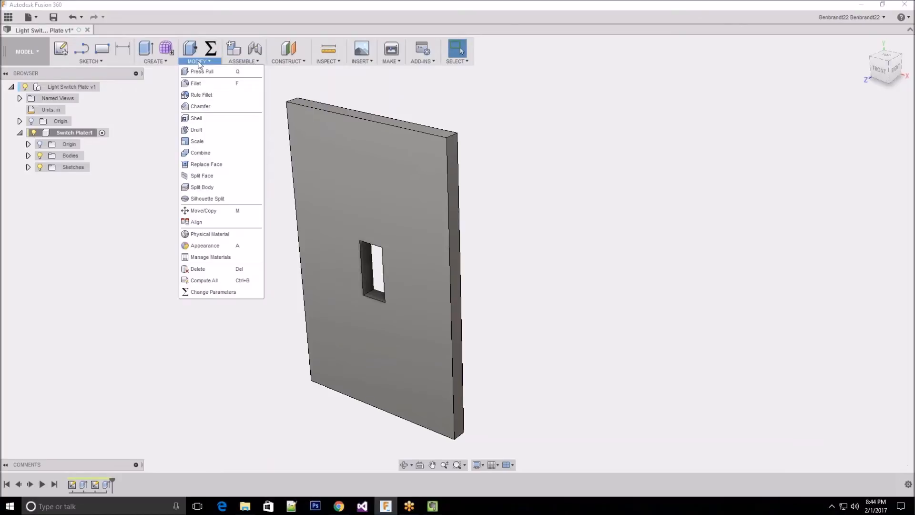
click(199, 86)
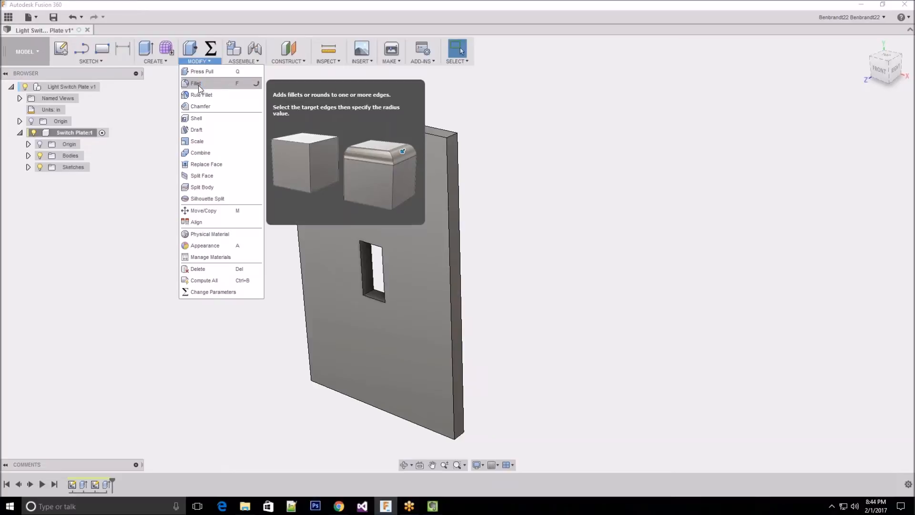
click(199, 85)
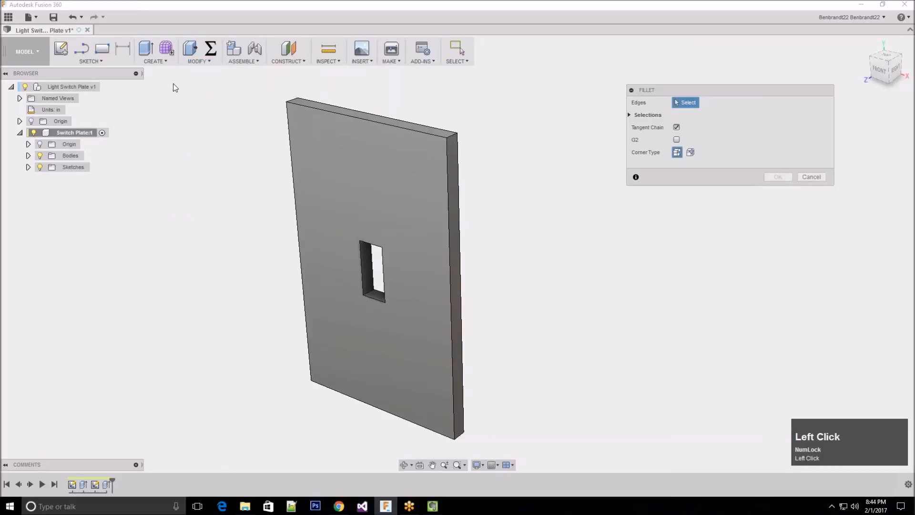
drag(692, 90, 674, 90)
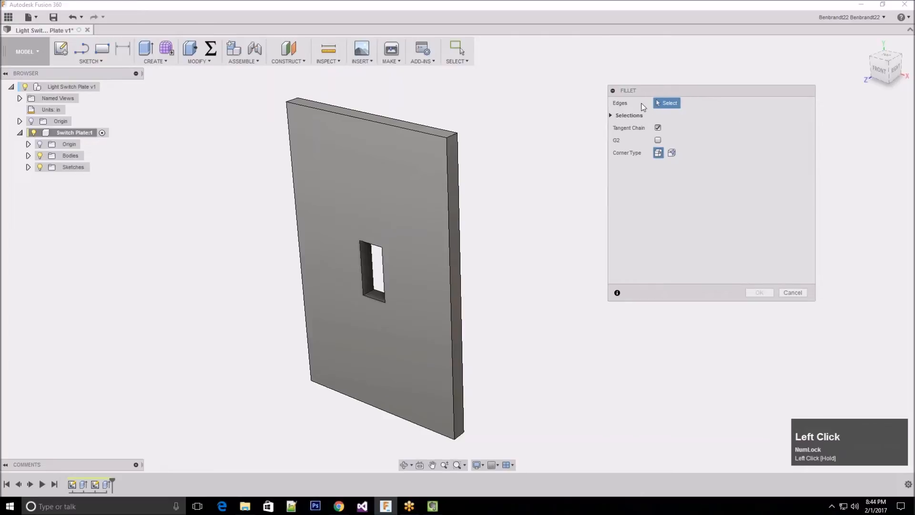
click(668, 106)
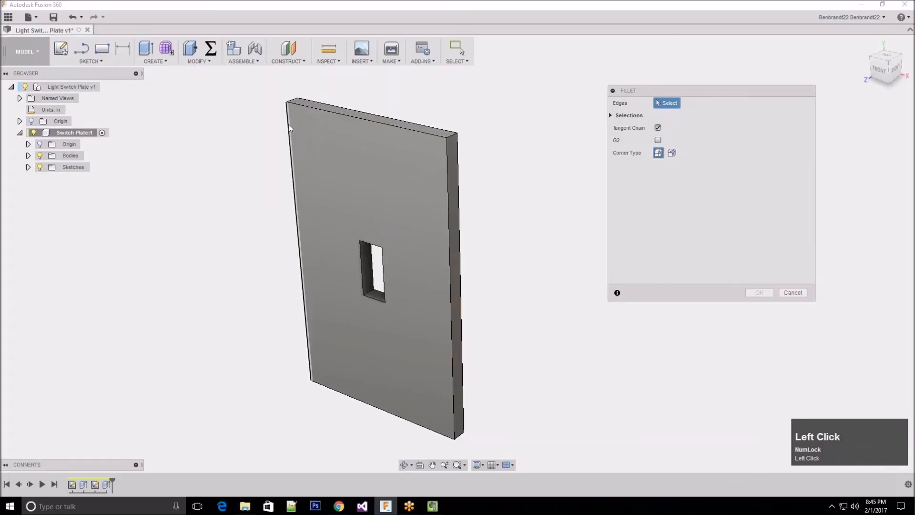
click(425, 135)
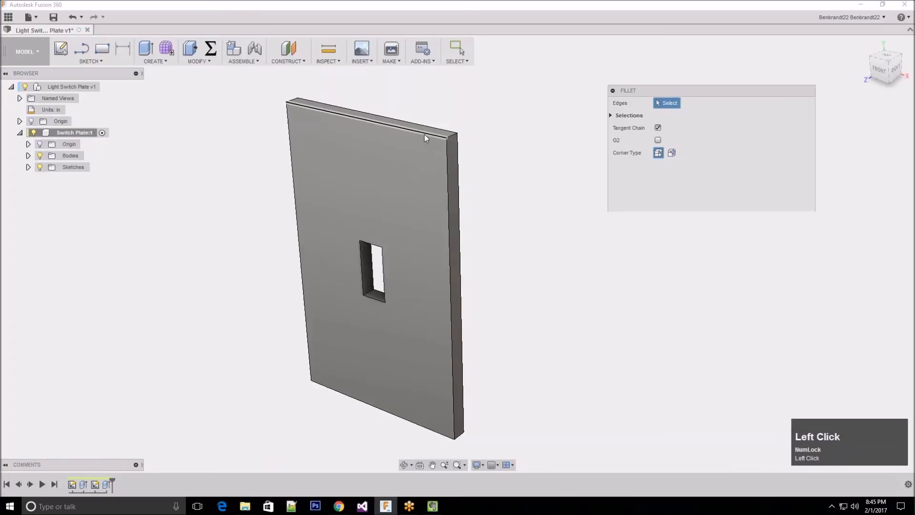
click(290, 161)
click(339, 394)
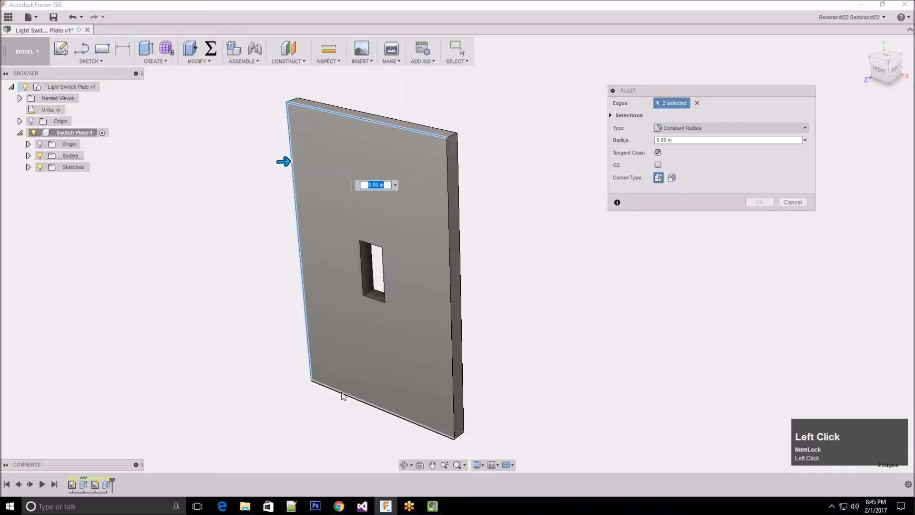
click(453, 371)
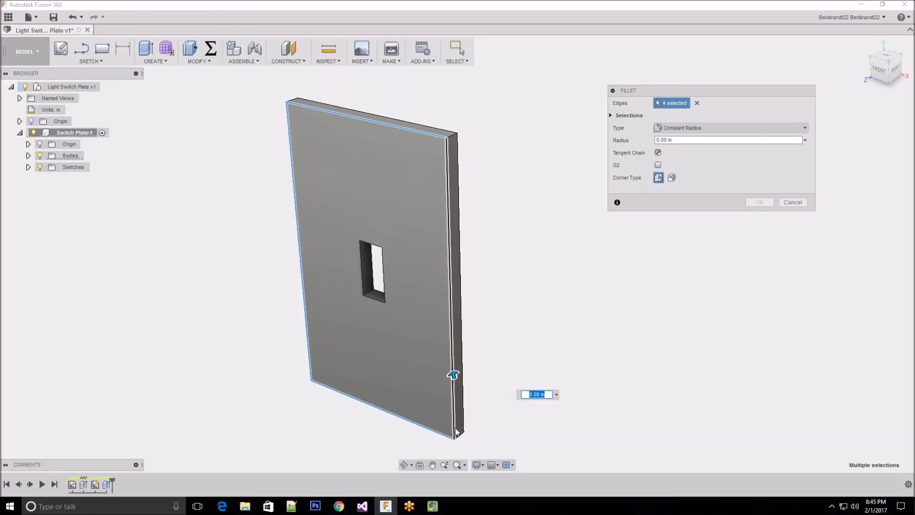
Set the constant fillet radius on the four front edges to 0.25 in and apply it
scroll(510, 363, down, 2)
shift+middle_drag(510, 363, 442, 394)
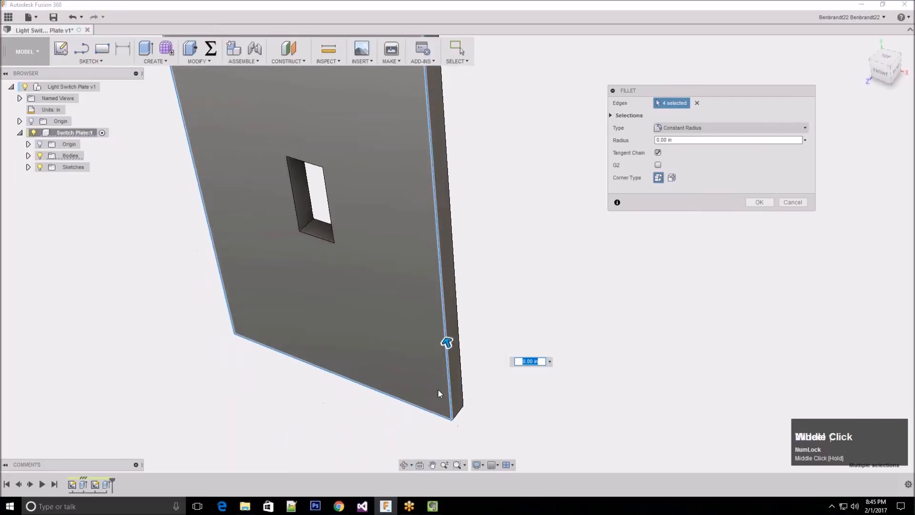
scroll(433, 355, up, 1)
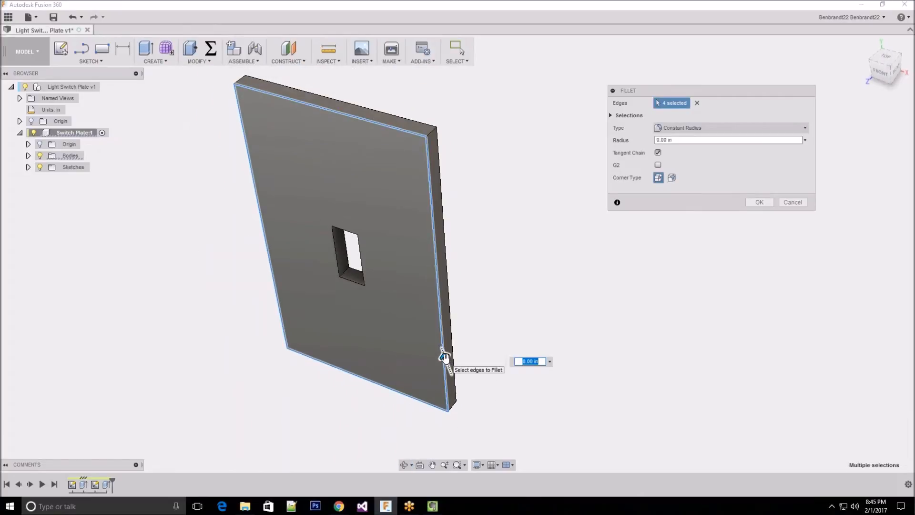
mouse_move(444, 356)
mouse_down()
mouse_move(442, 365)
mouse_move(437, 348)
mouse_move(443, 359)
mouse_move(441, 350)
mouse_move(435, 363)
mouse_move(431, 321)
mouse_move(442, 355)
mouse_up()
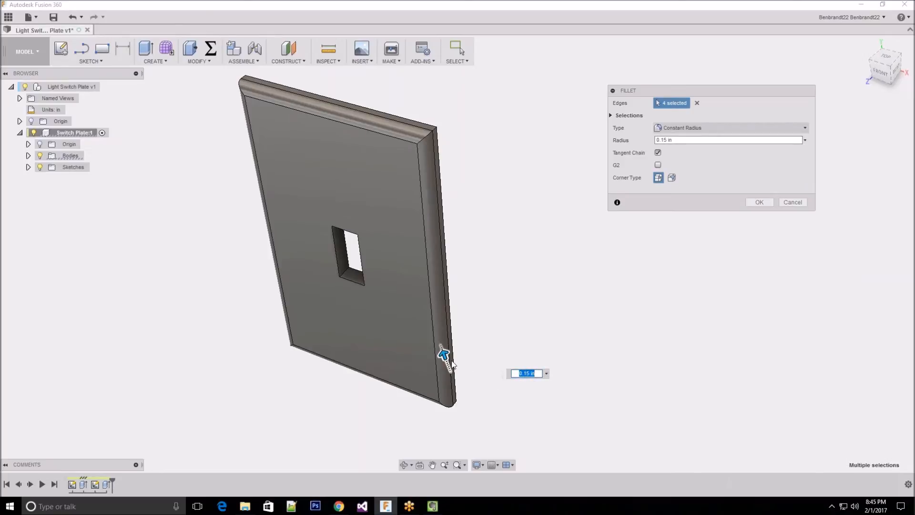
drag(656, 140, 668, 140)
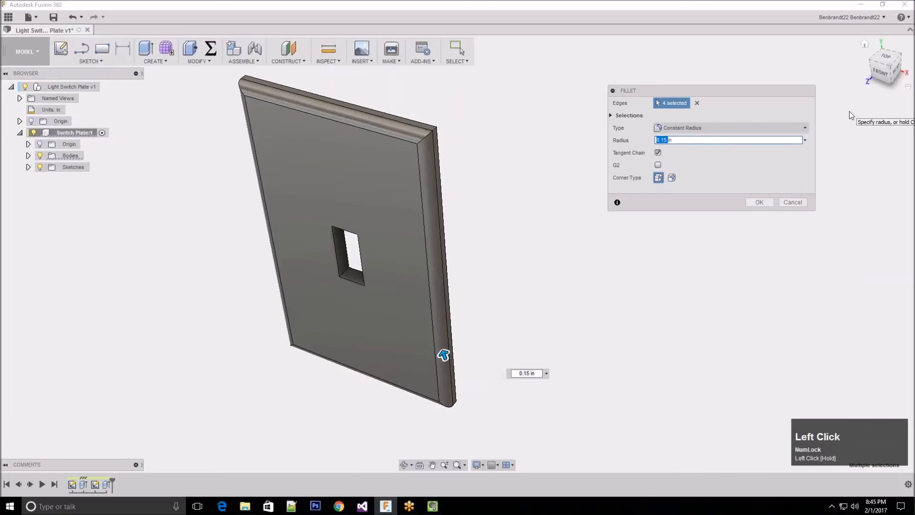
text(0.25)
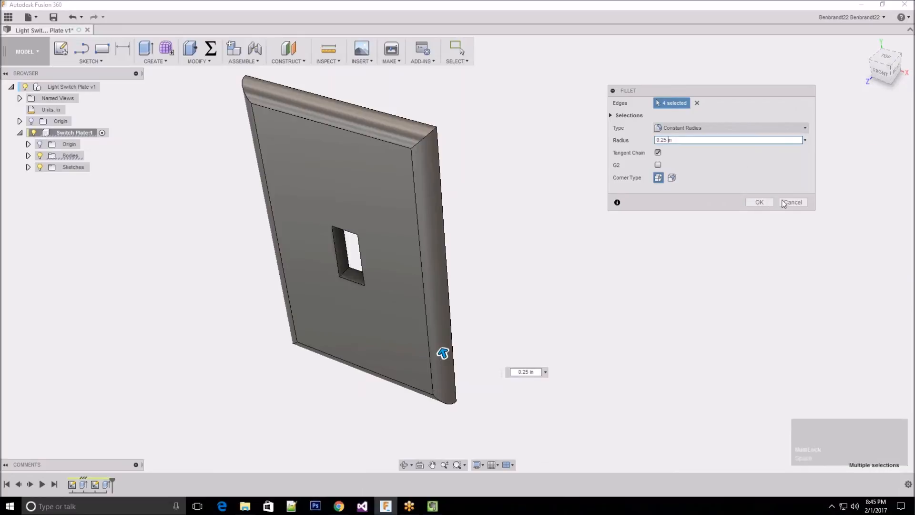
click(759, 201)
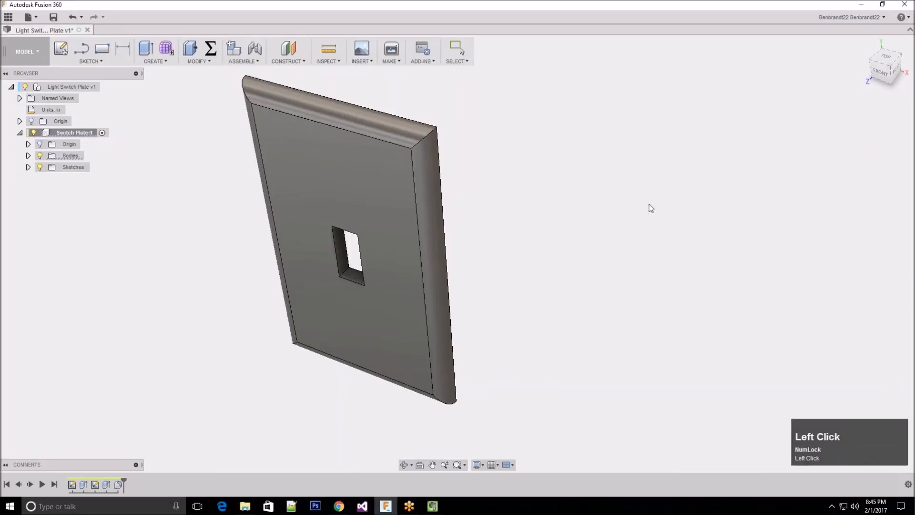
scroll(557, 260, up, 2)
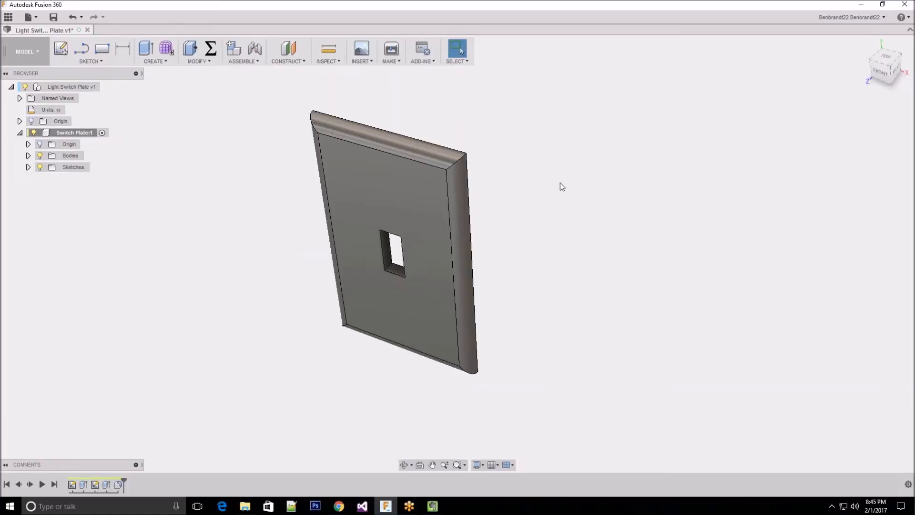
middle_drag(361, 224, 406, 214)
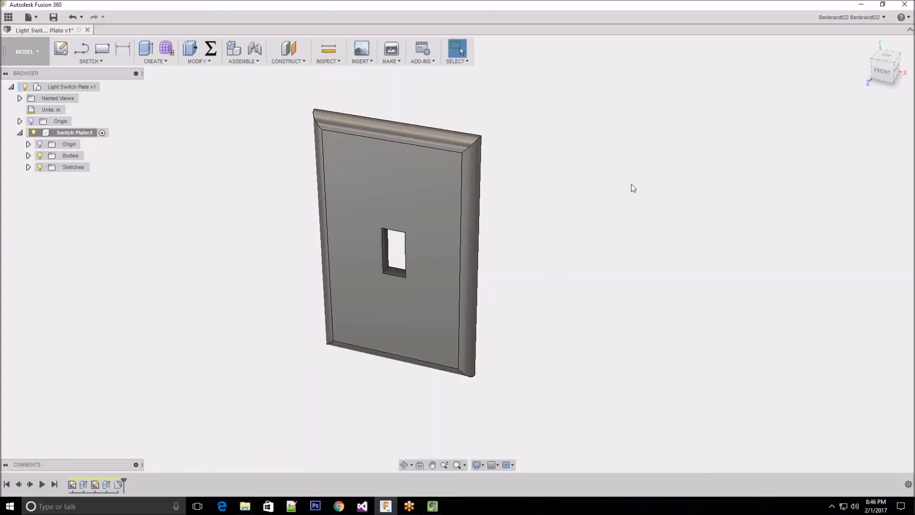
click(523, 132)
mouse_move(534, 115)
middle_down()
mouse_move(521, 118)
mouse_move(527, 106)
middle_up()
middle_drag(513, 143, 510, 148)
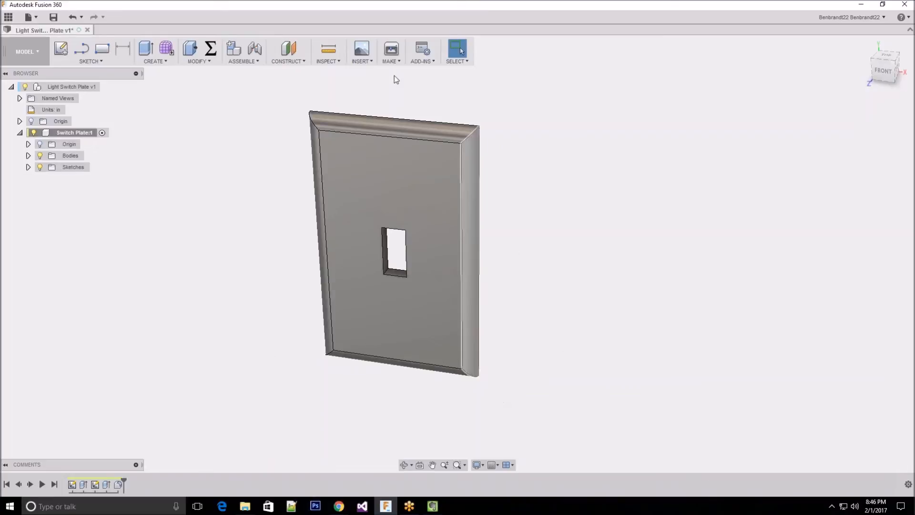
scroll(596, 354, down, 3)
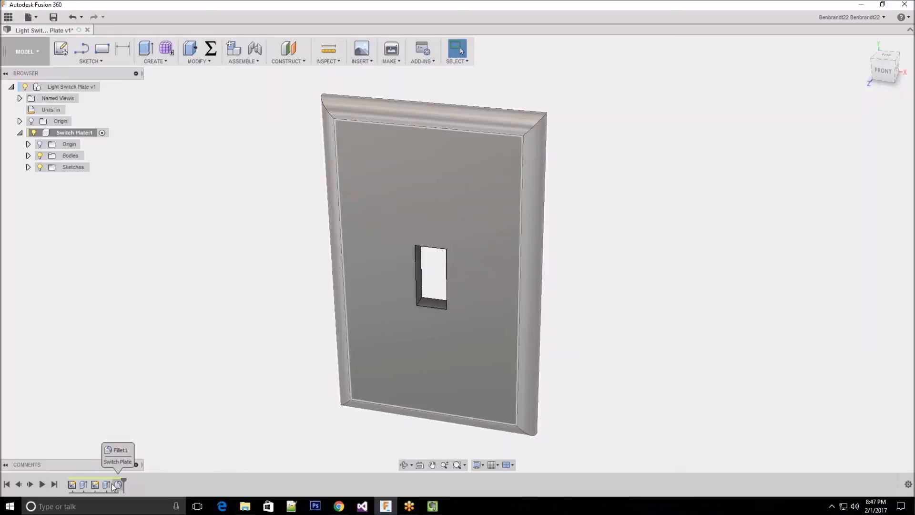
Select Sketch1 in the design history and expand the Switch Plate component's Sketches folder
click(72, 485)
right_click(72, 485)
click(116, 450)
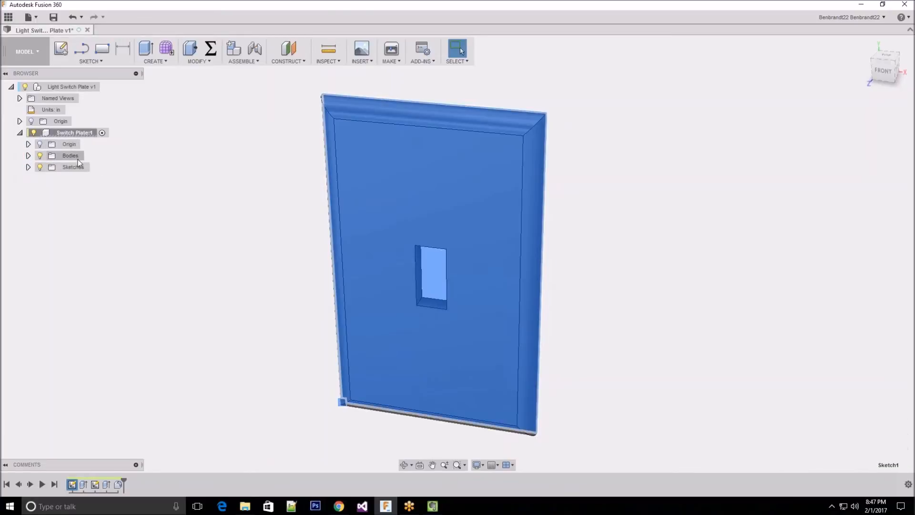
click(71, 166)
click(28, 167)
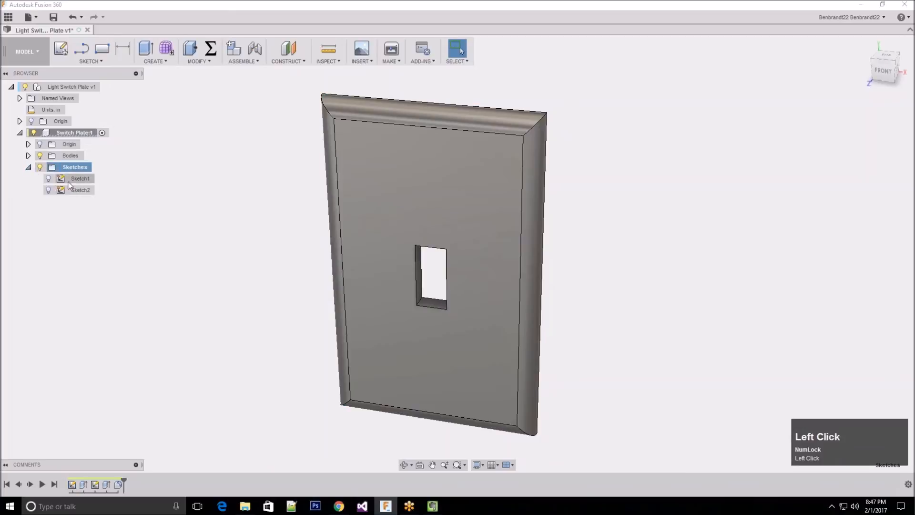
Turn Sketch1's visibility on and off again, and clear the selection
click(76, 179)
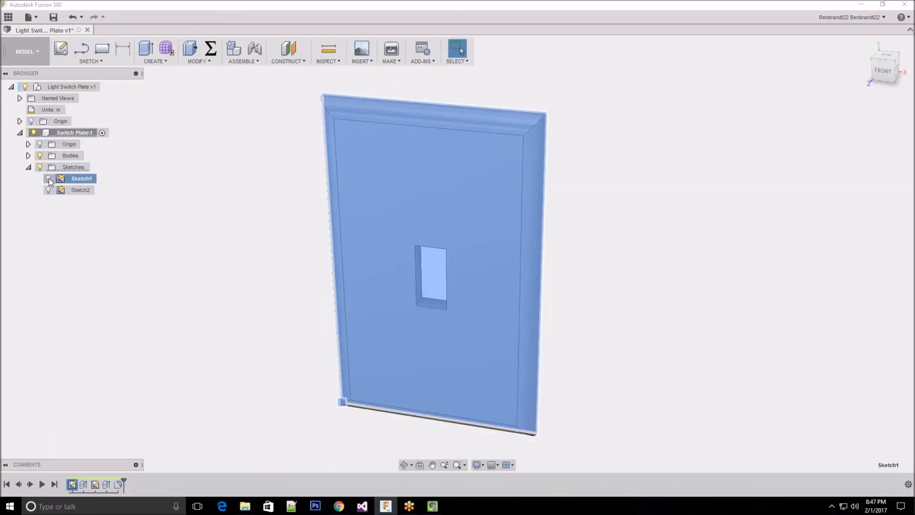
click(49, 180)
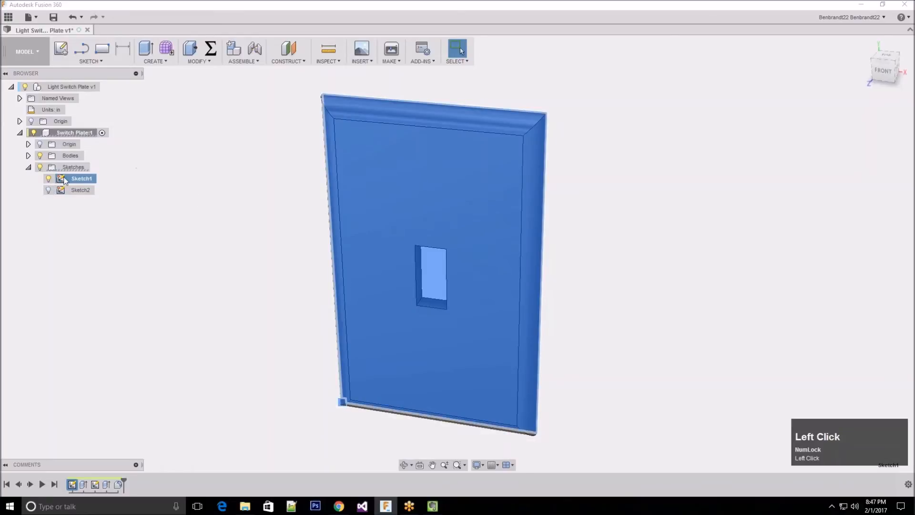
click(49, 179)
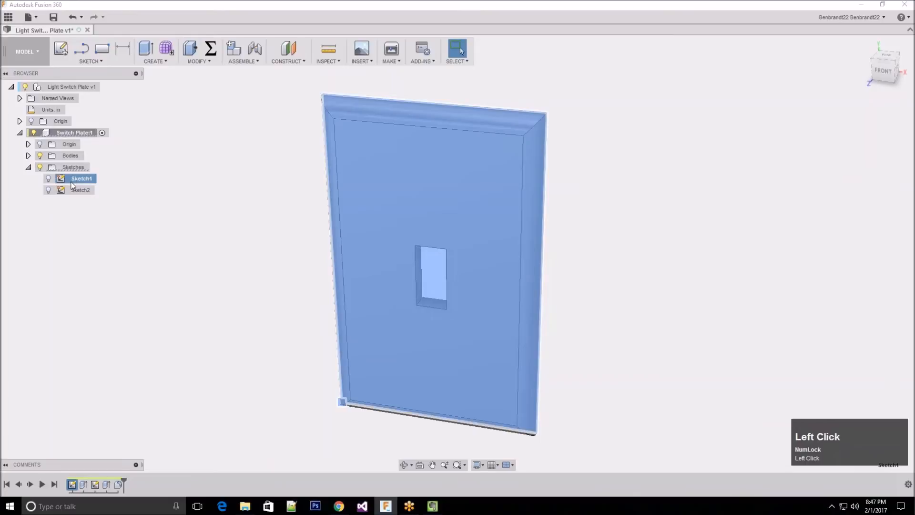
click(199, 208)
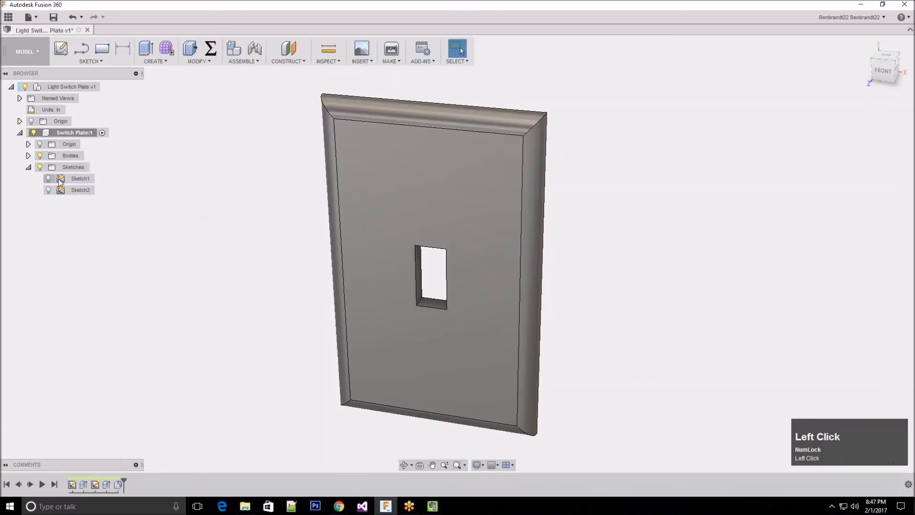
Reopen Sketch1 for editing and set the plate rectangle's height to 6 in
right_click(60, 181)
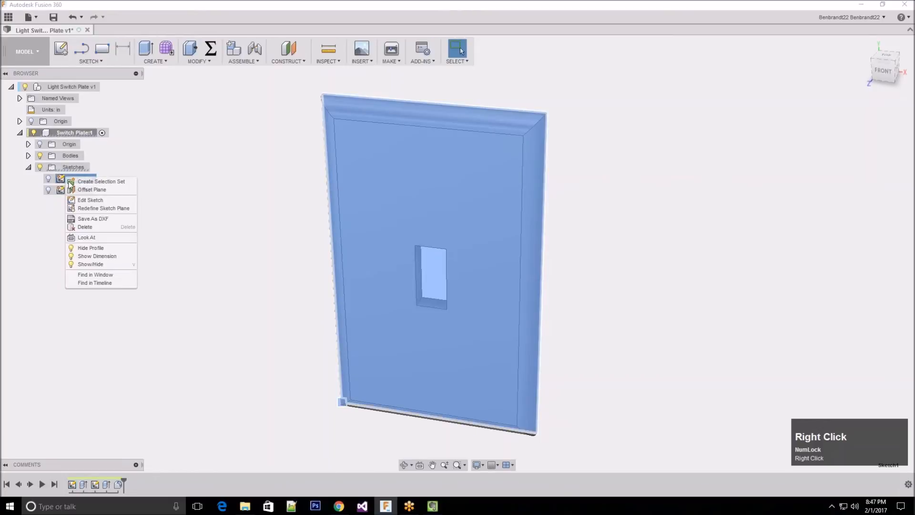
click(115, 201)
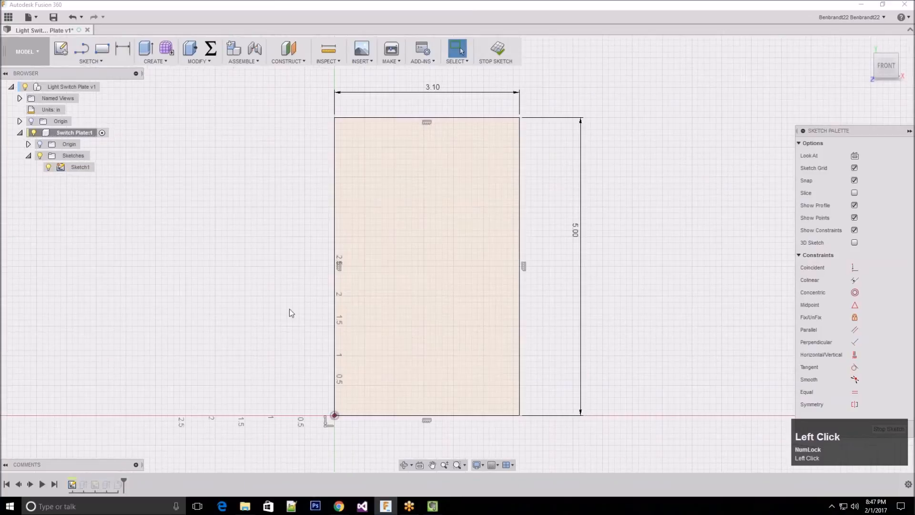
scroll(114, 275, up, 2)
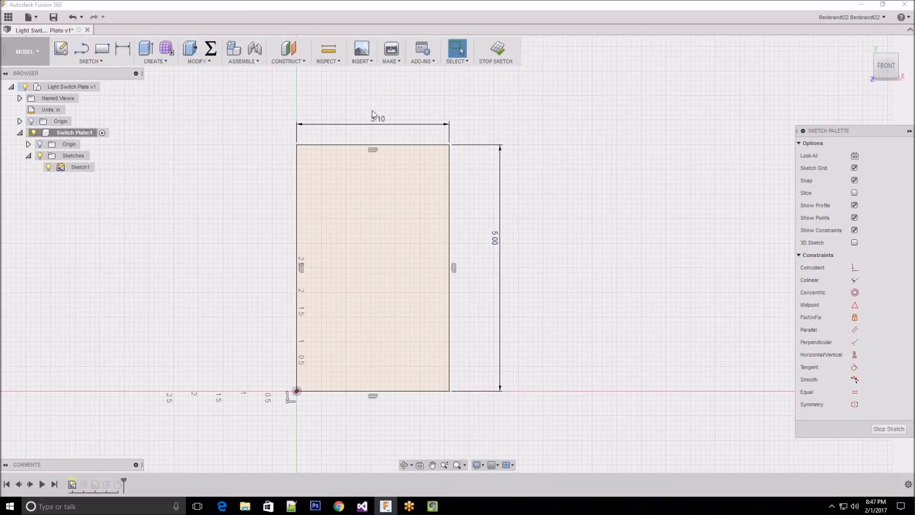
double_click(494, 245)
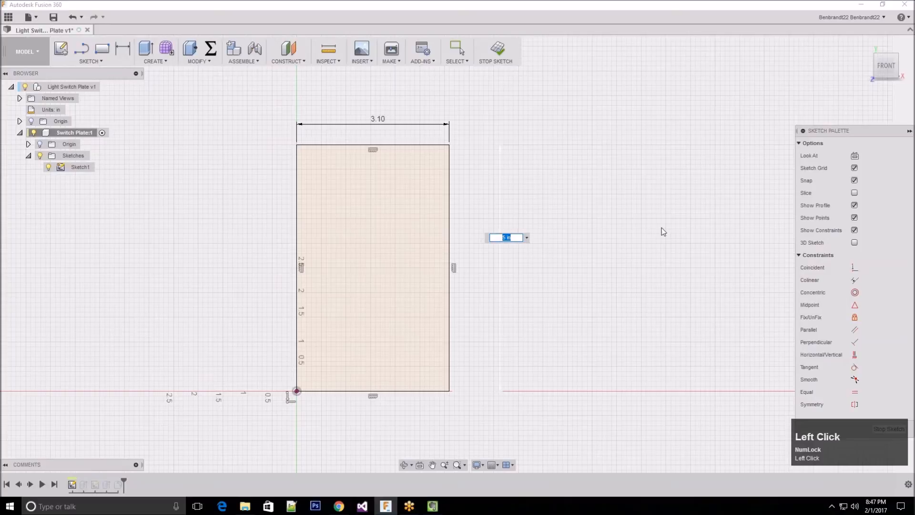
text(6)
key(Return)
scroll(685, 252, down, 1)
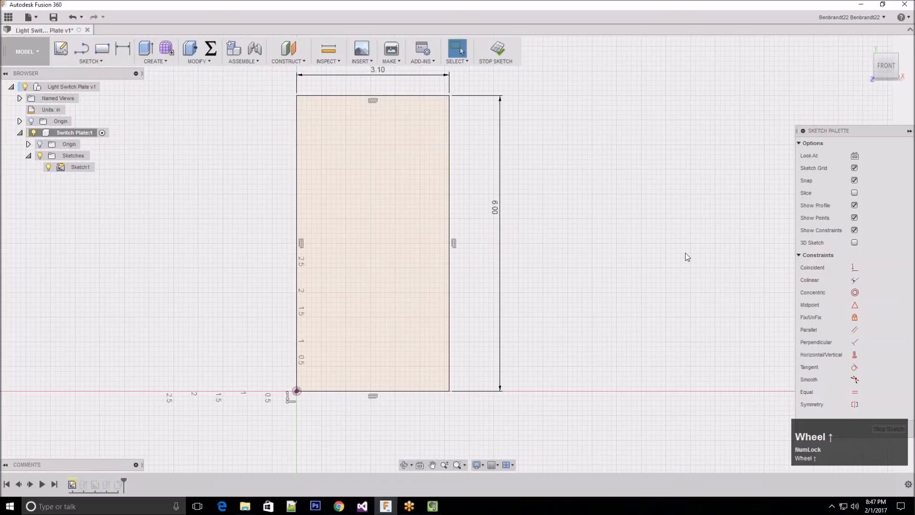
Set the plate rectangle's width to 3.5 in and finish Sketch1
double_click(413, 90)
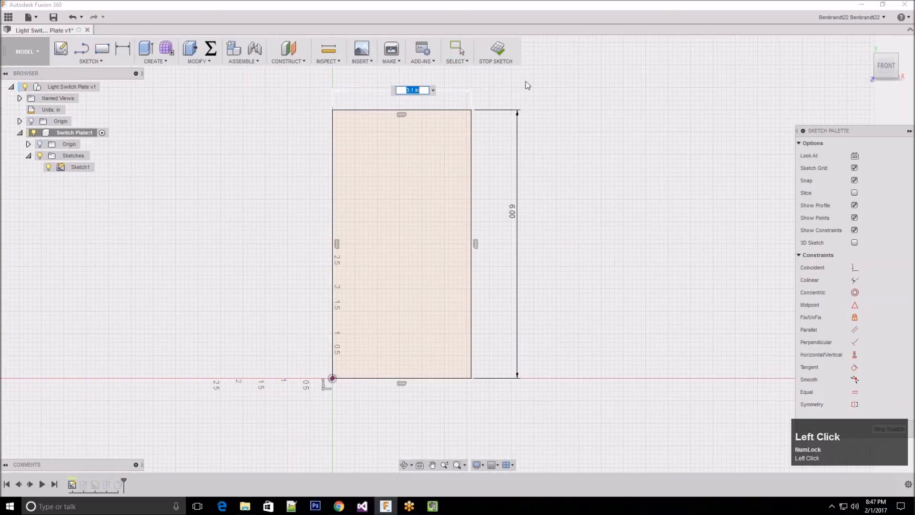
text(3.5)
key(Return)
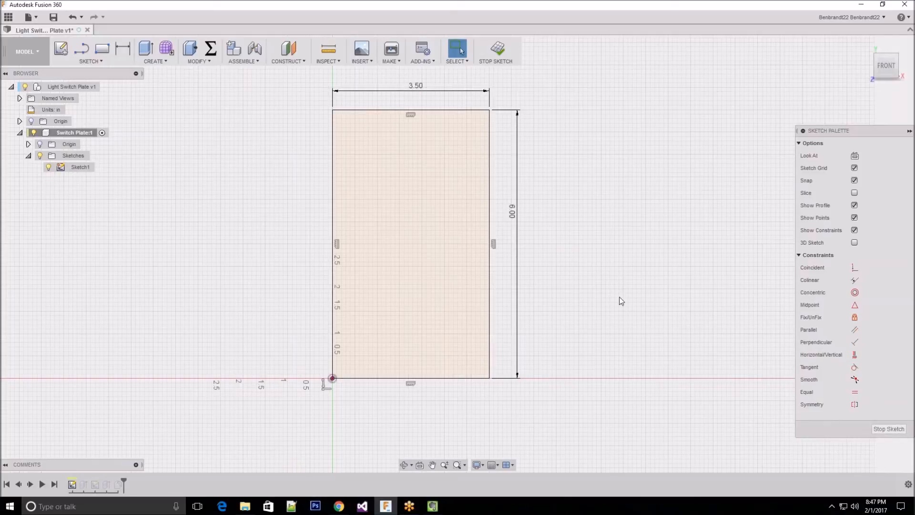
scroll(619, 297, up, 2)
middle_drag(308, 314, 141, 337)
scroll(168, 298, down, 2)
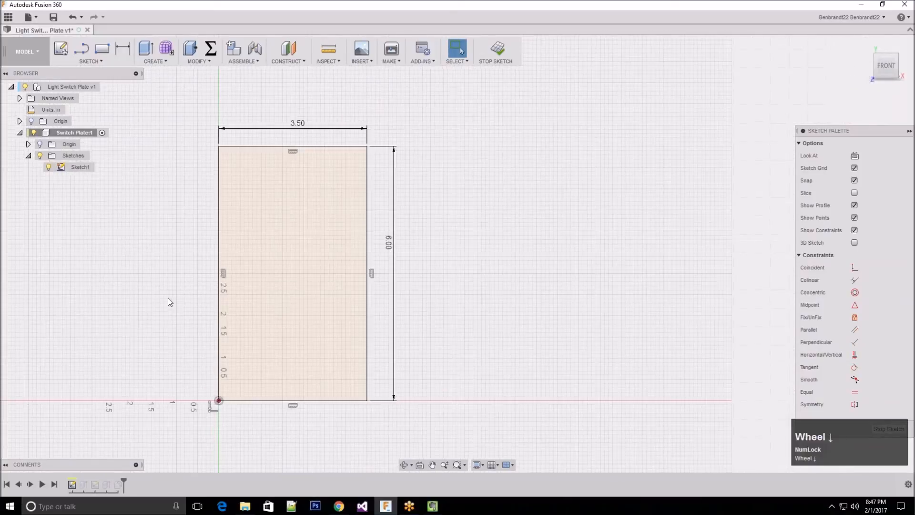
scroll(168, 298, down, 1)
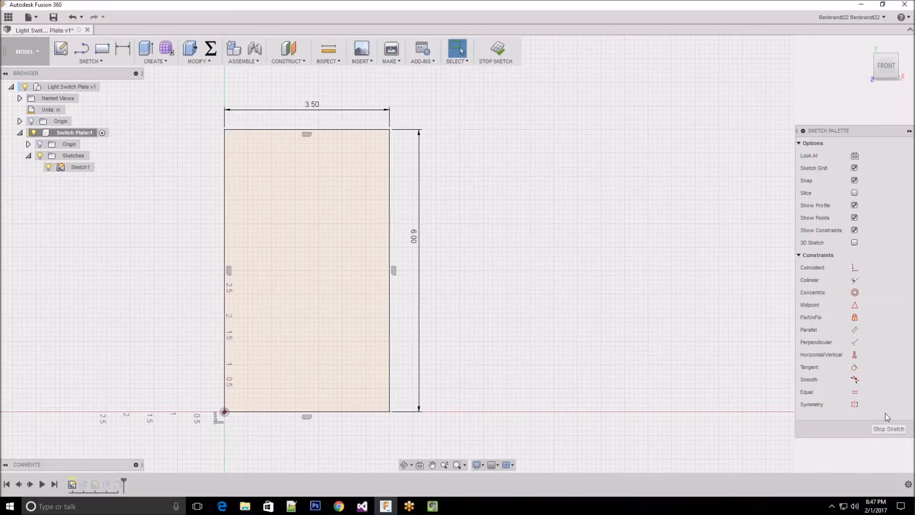
click(896, 429)
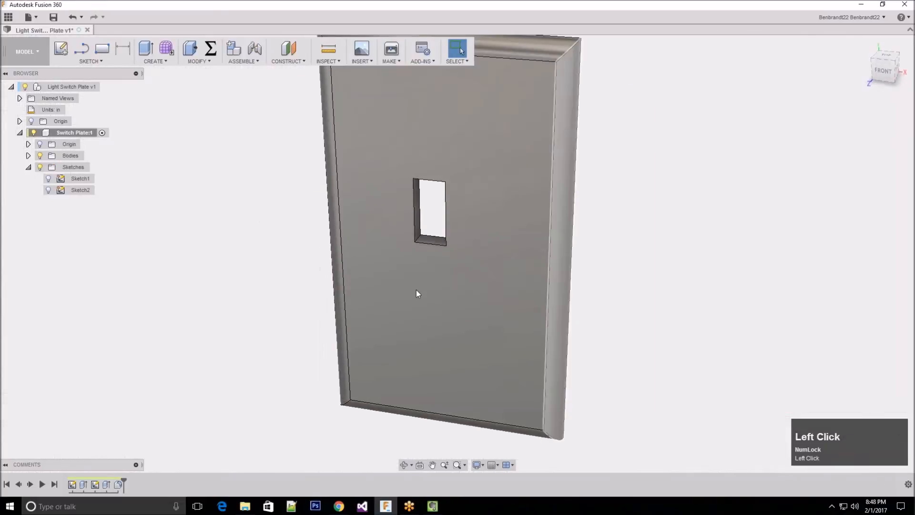
Open Sketch2, the switch opening's sketch, for editing from the design history
scroll(416, 290, up, 3)
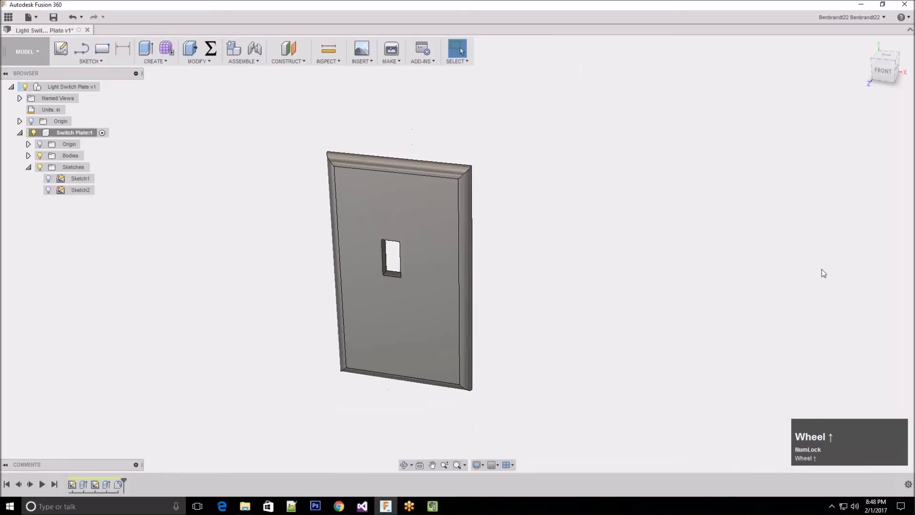
click(63, 191)
click(228, 241)
right_click(95, 485)
click(92, 460)
right_click(96, 484)
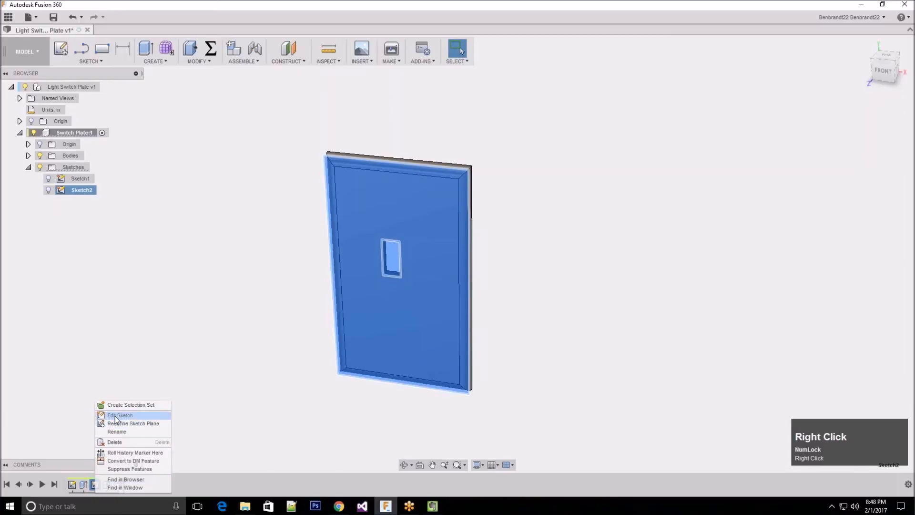
click(116, 417)
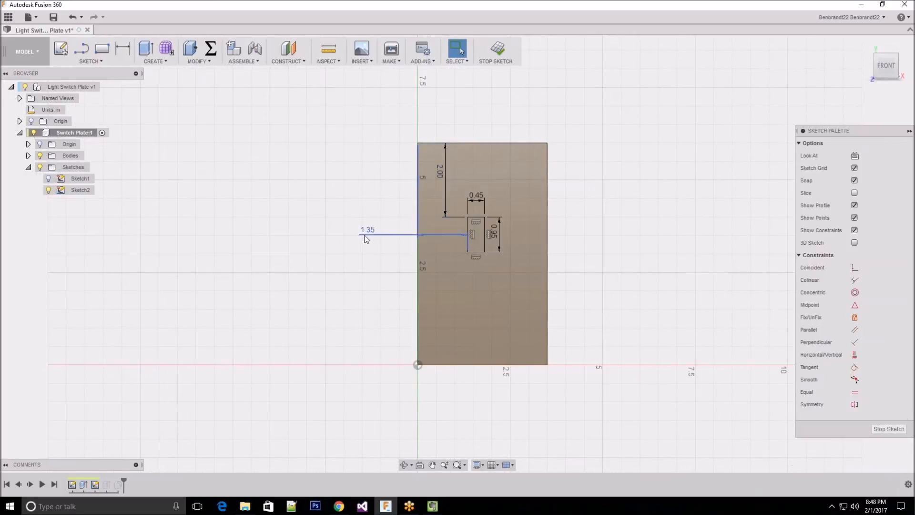
Delete the two dimensions that locate the switch opening from the plate's left and top edges
scroll(164, 206, up, 4)
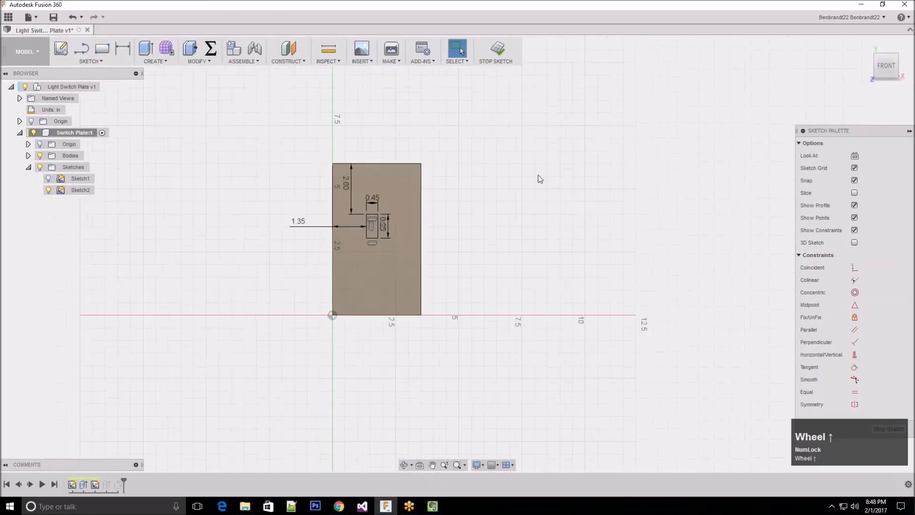
scroll(537, 175, down, 3)
scroll(240, 166, down, 2)
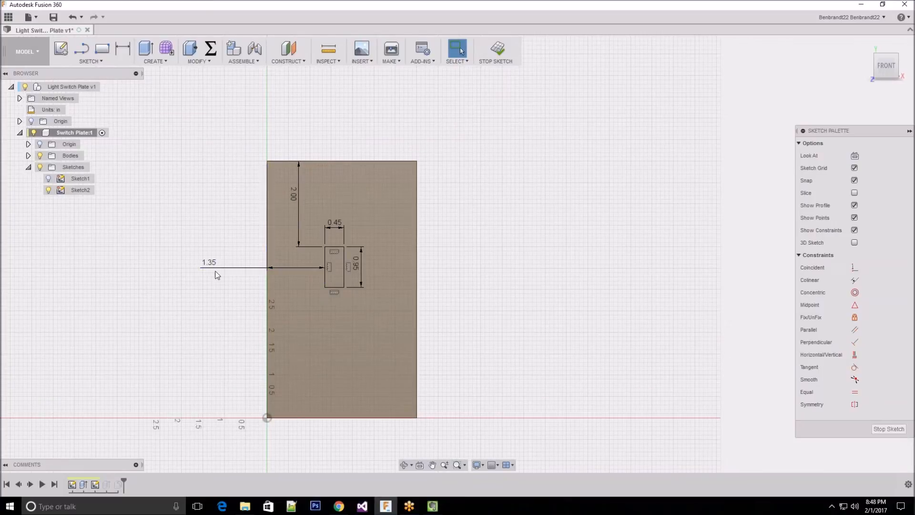
click(295, 197)
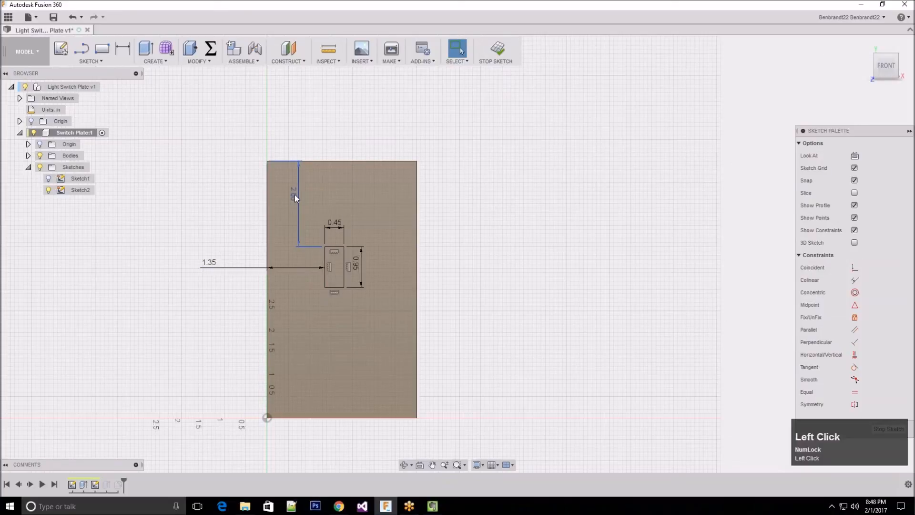
click(211, 268)
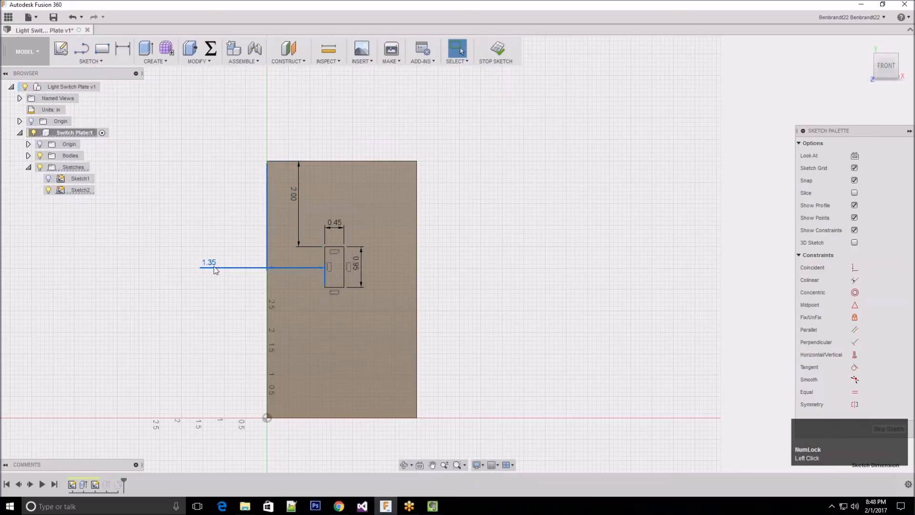
key(Delete)
click(293, 195)
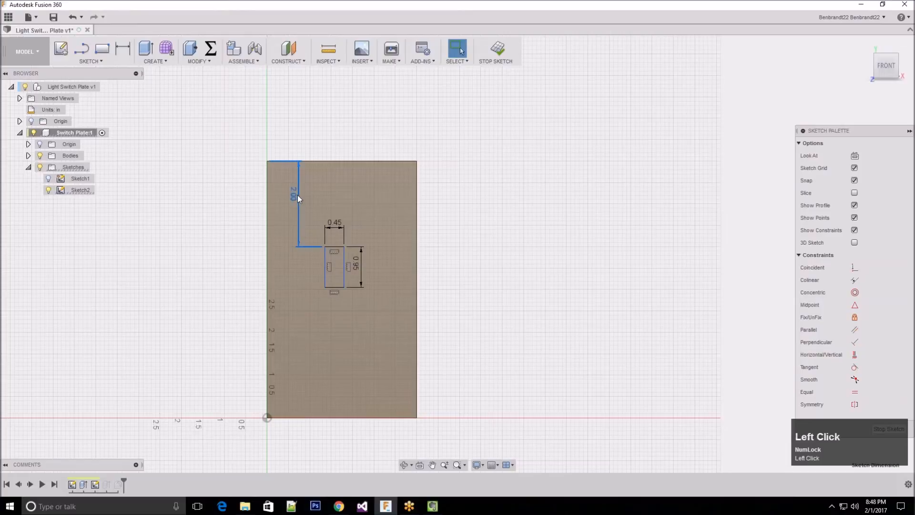
key(Delete)
Move the small switch-opening rectangle off the plate into the empty area beyond its right edge
drag(324, 275, 313, 295)
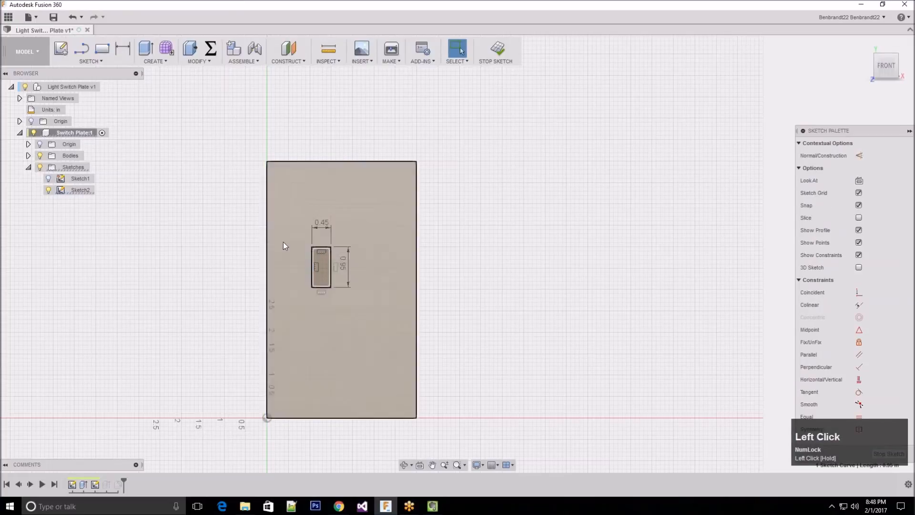
drag(312, 276, 455, 276)
click(521, 407)
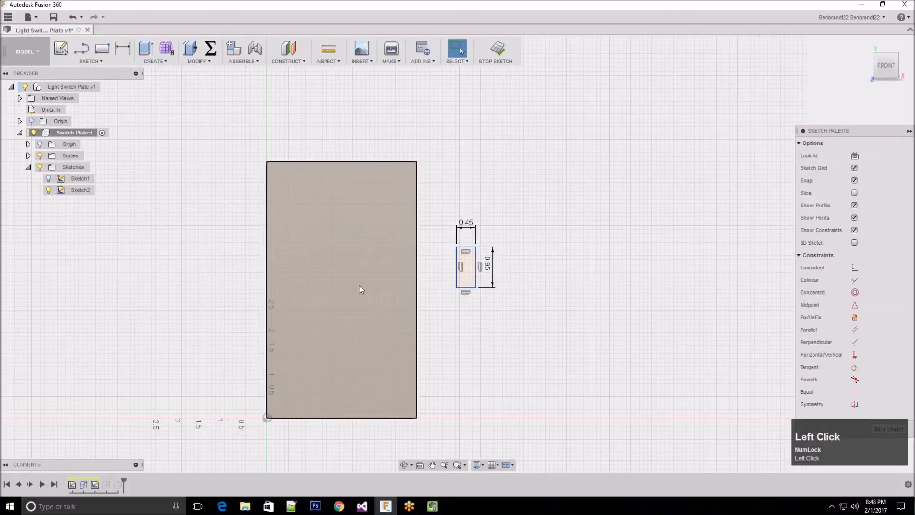
click(99, 61)
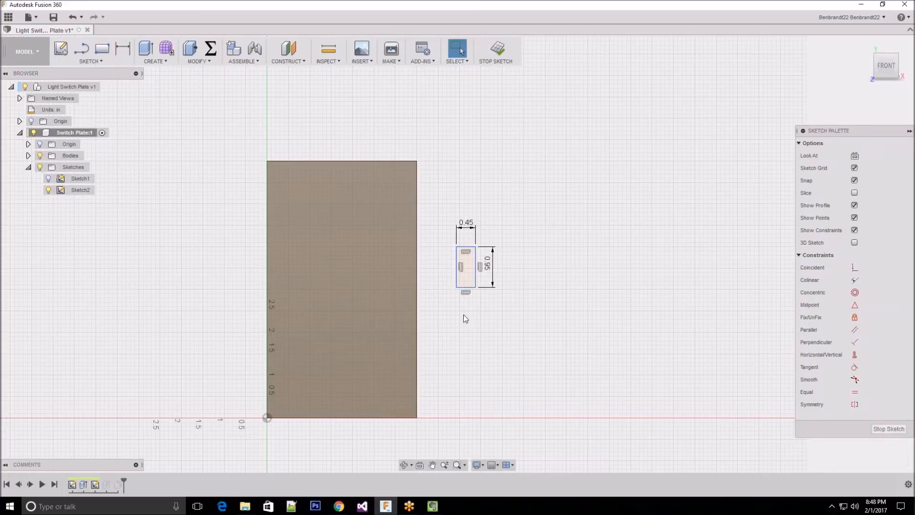
scroll(468, 258, up, 2)
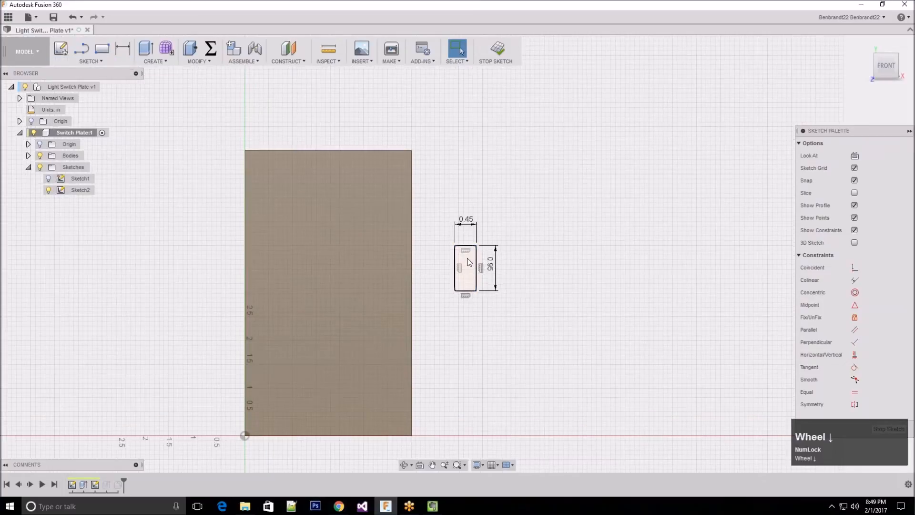
click(461, 444)
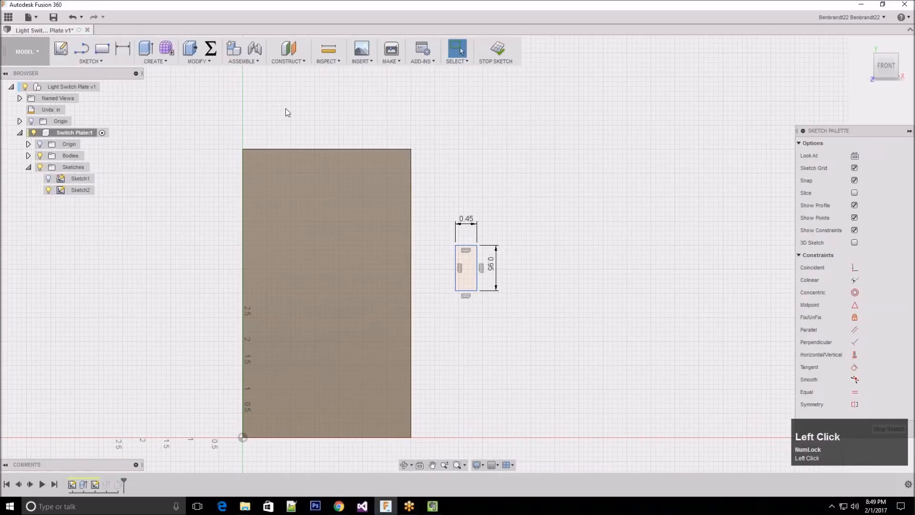
Draw a diagonal line from the plate's upper-left corner to its lower-right corner
click(93, 62)
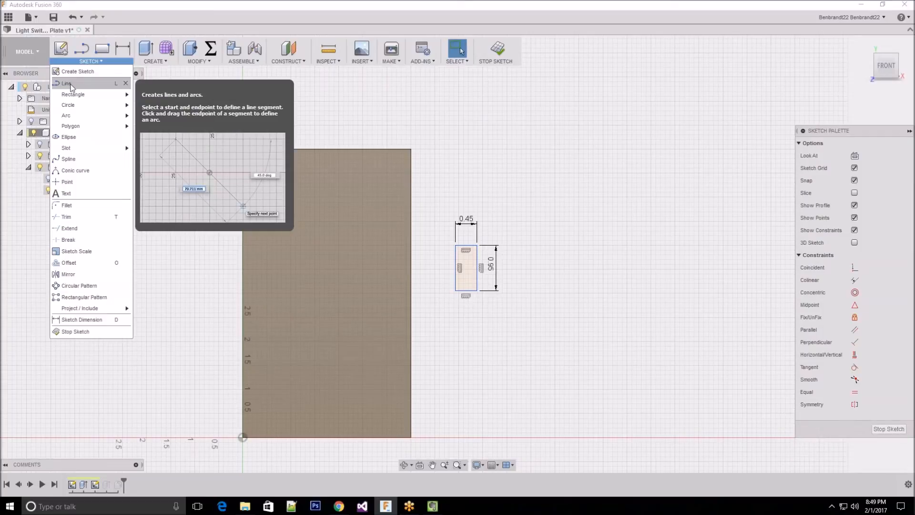
click(67, 84)
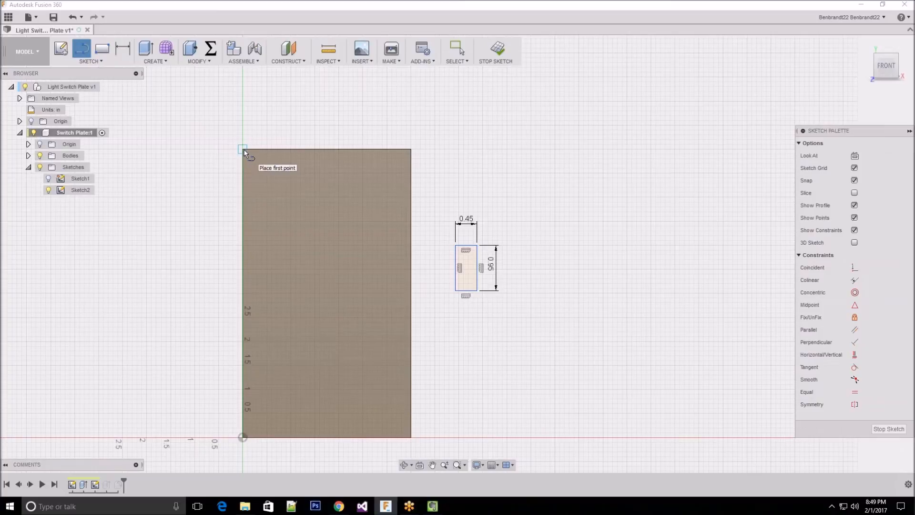
click(243, 149)
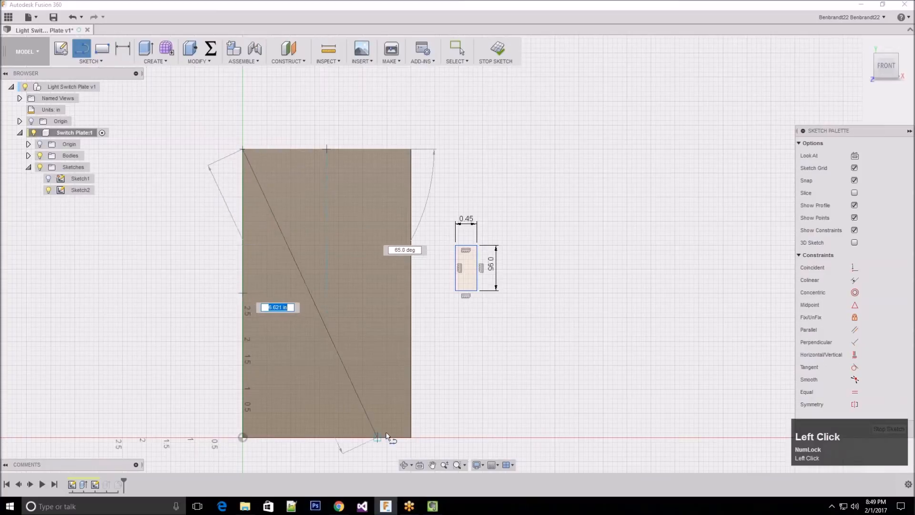
key(Num_Lock)
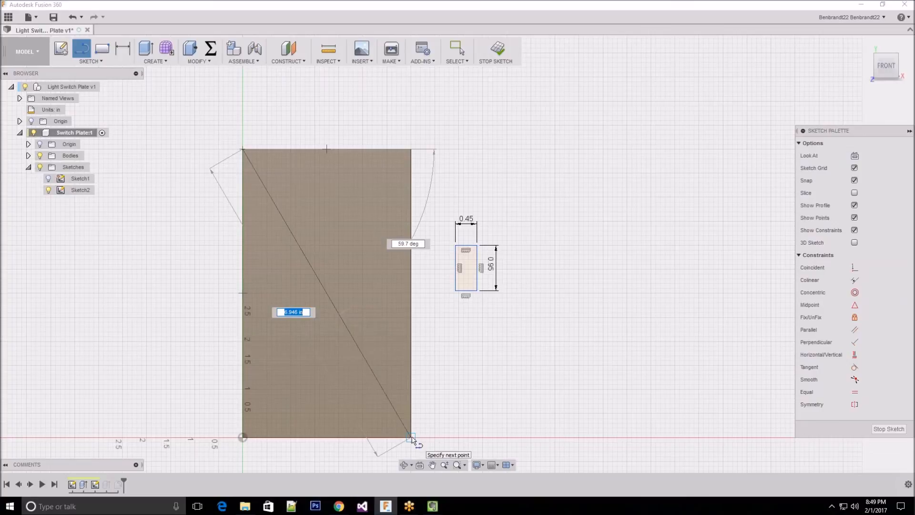
click(411, 437)
key(Escape)
key(Escape)
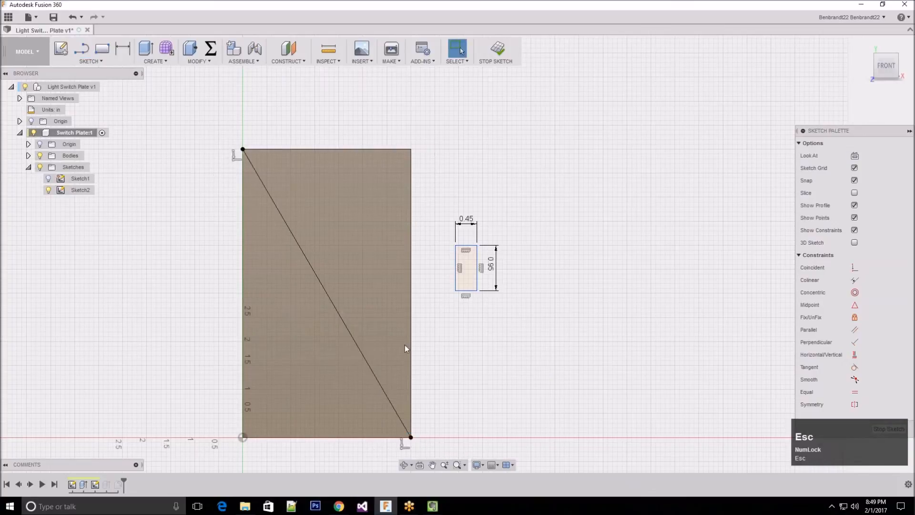
Convert the plate's diagonal line to construction geometry and clear the selection
click(561, 384)
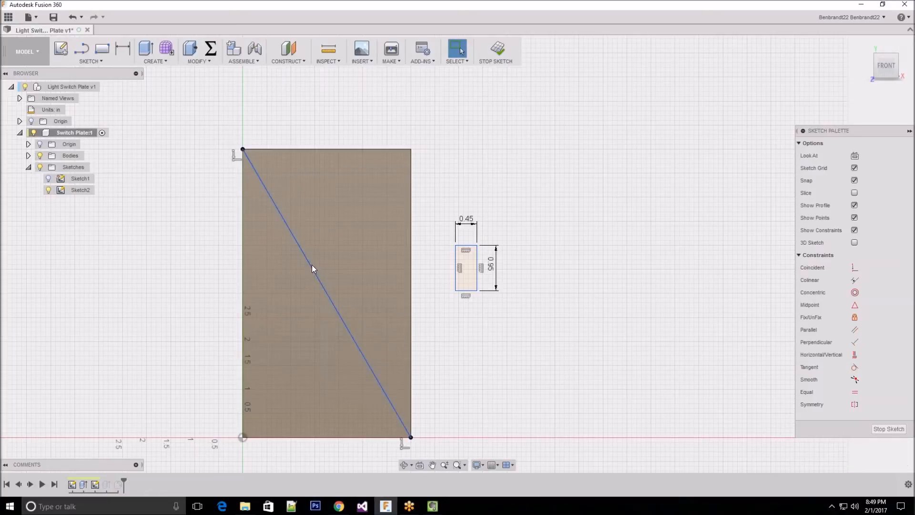
click(343, 323)
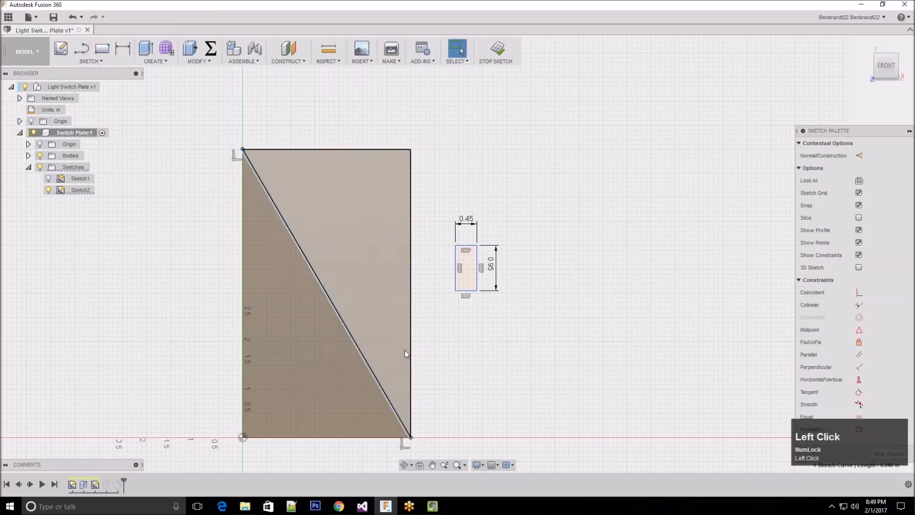
mouse_move(850, 130)
mouse_down()
mouse_move(730, 110)
mouse_move(795, 107)
mouse_move(765, 90)
mouse_move(808, 120)
mouse_move(824, 102)
mouse_move(839, 121)
mouse_up()
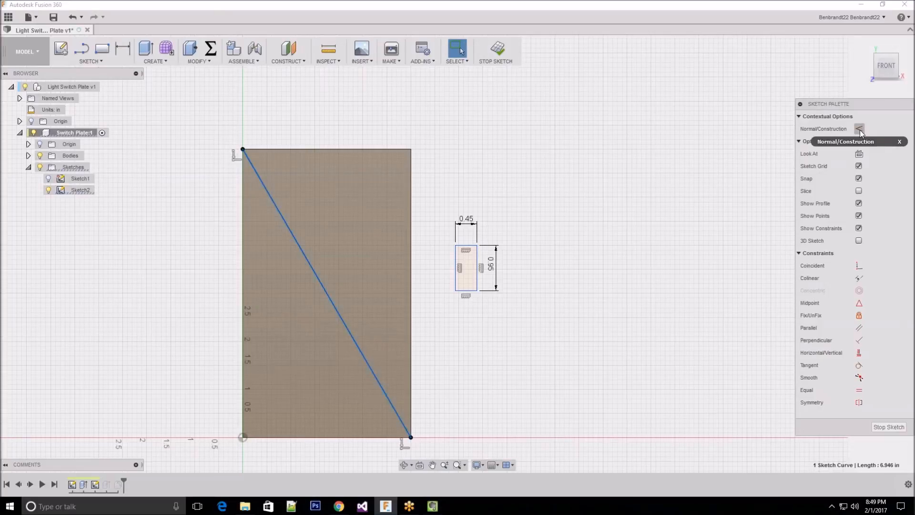
click(860, 130)
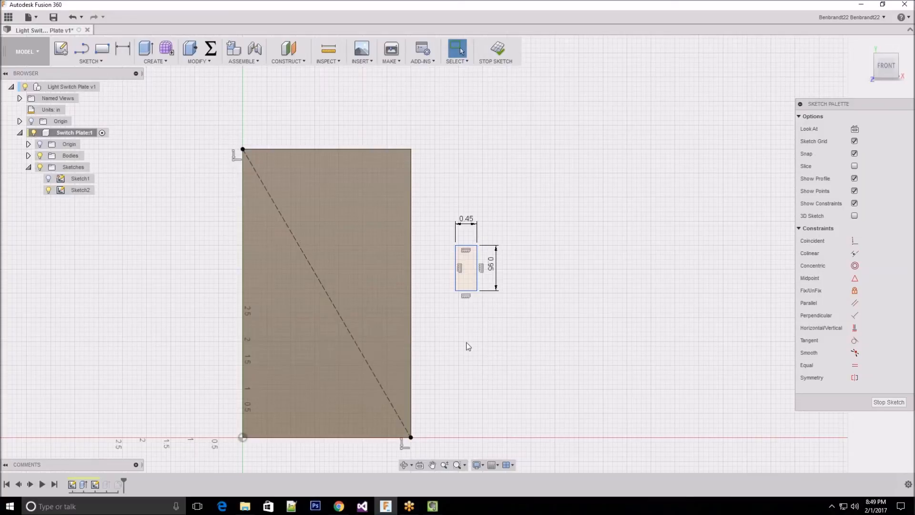
click(487, 379)
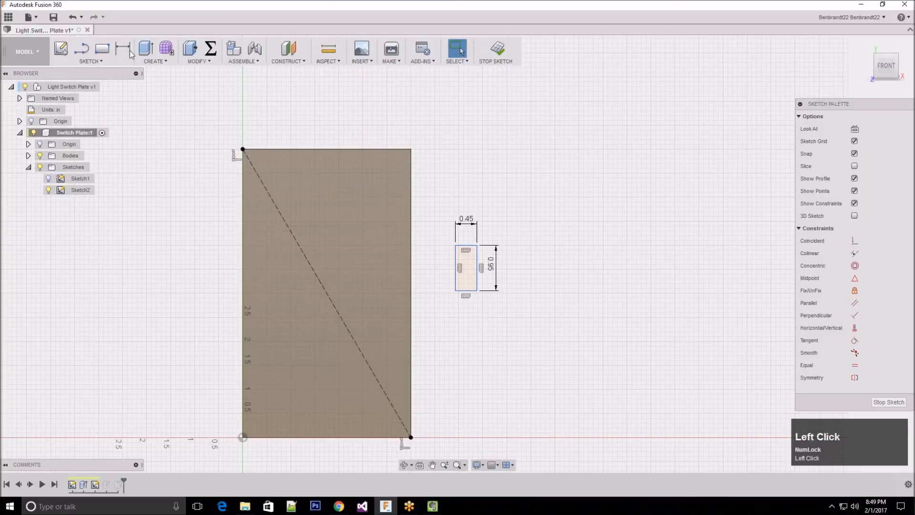
Draw a center rectangle 0.45 in wide and about 2 in high, centred on the midpoint of the plate's construction diagonal
click(99, 61)
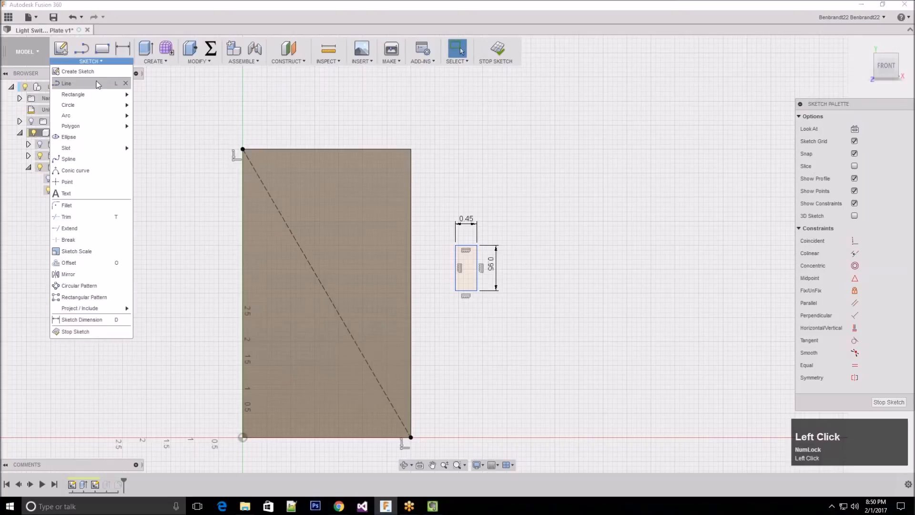
mouse_move(95, 95)
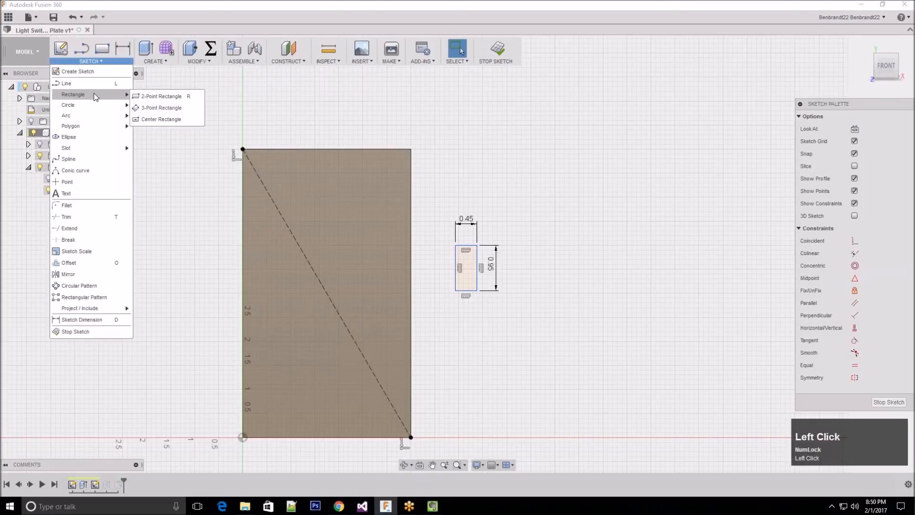
click(157, 119)
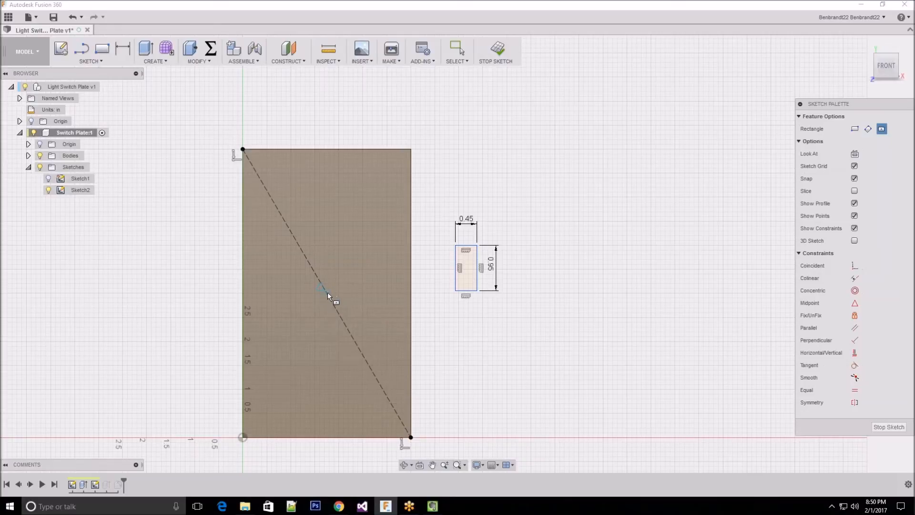
mouse_move(857, 102)
mouse_down()
mouse_move(830, 94)
mouse_move(833, 86)
mouse_up()
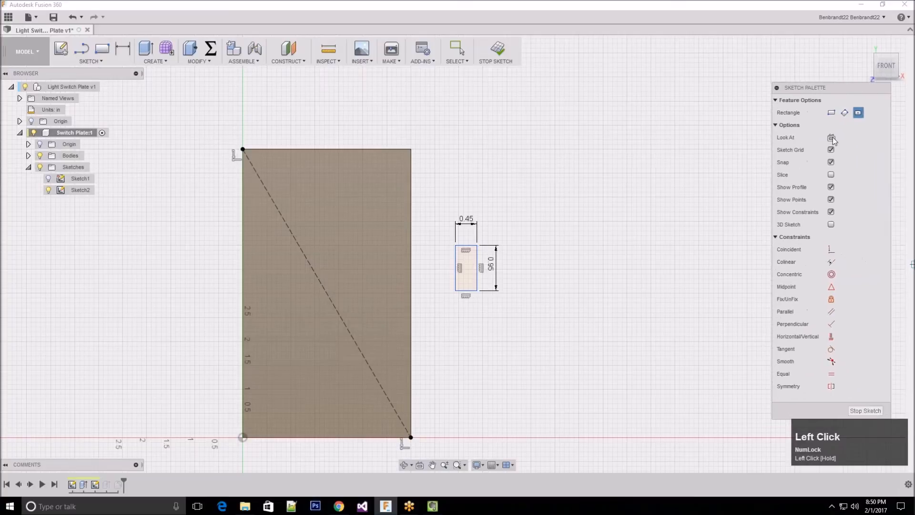
click(832, 287)
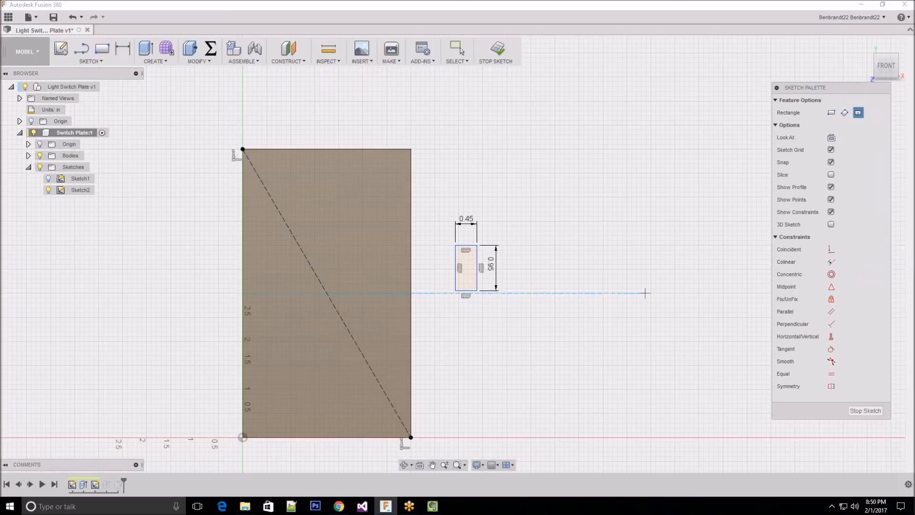
click(327, 294)
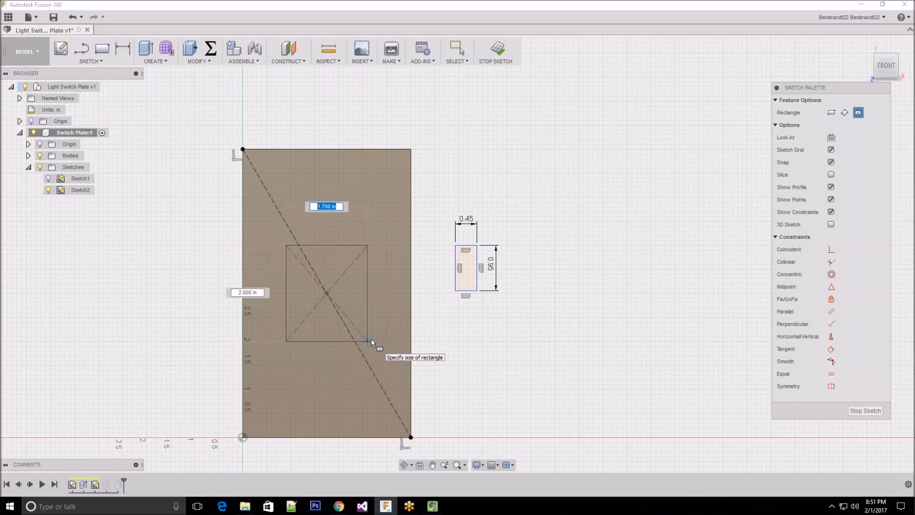
text(0.45)
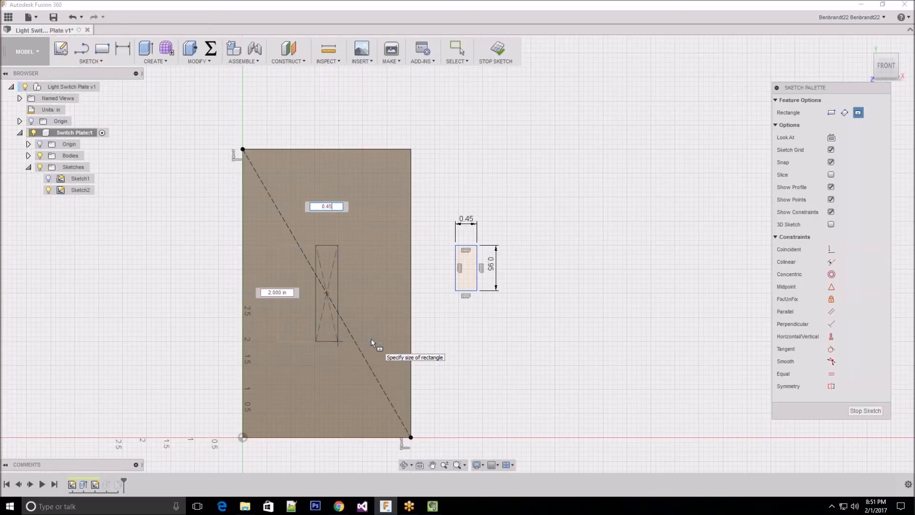
key(Return)
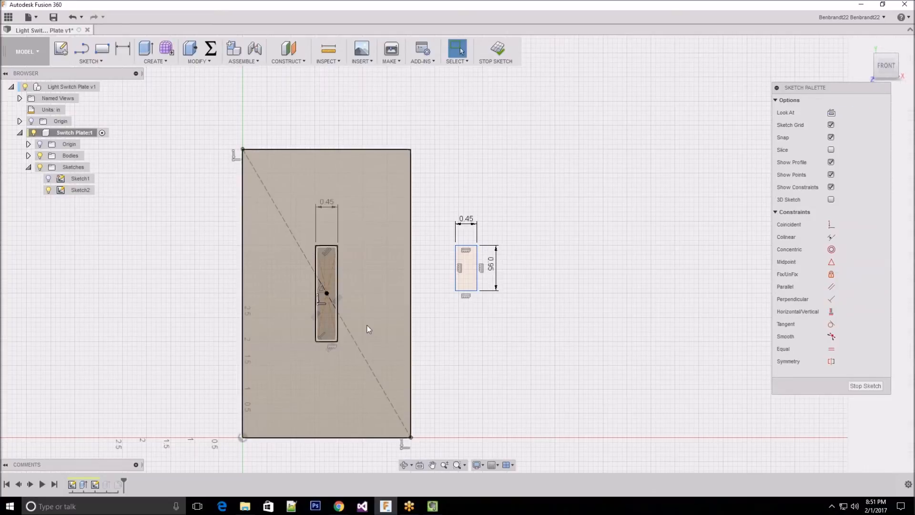
click(160, 234)
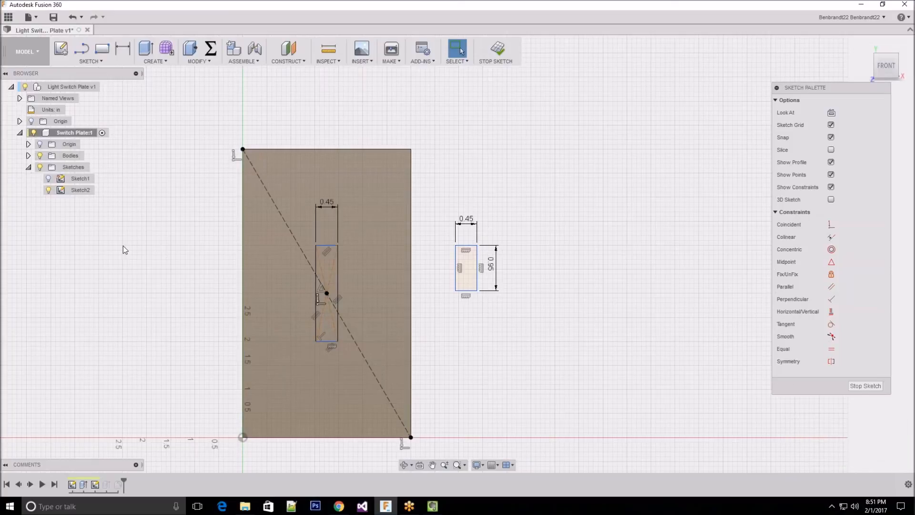
Dimension the centred rectangle's height to 0.95 in
click(125, 52)
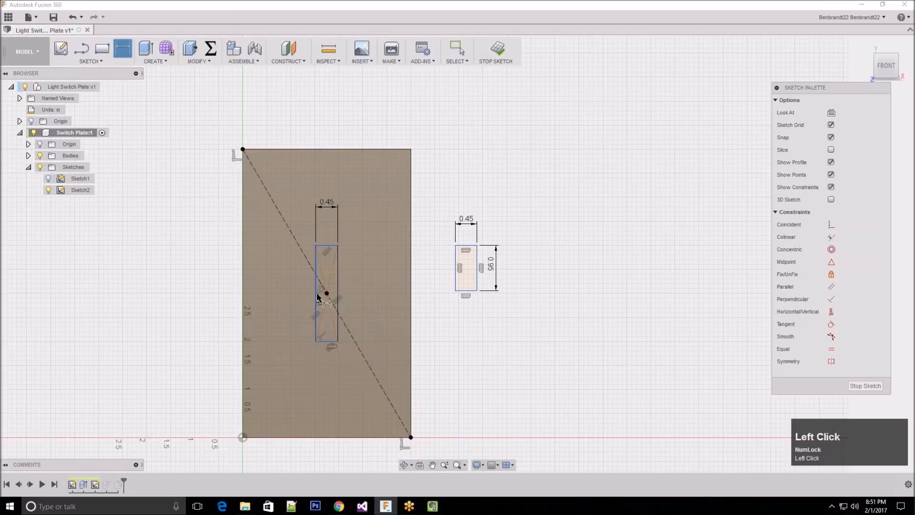
click(316, 290)
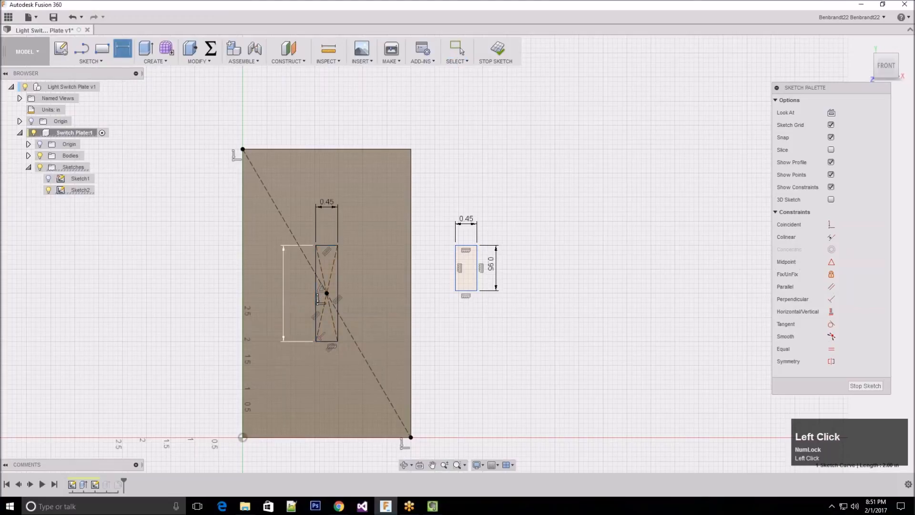
click(284, 291)
text(0.95)
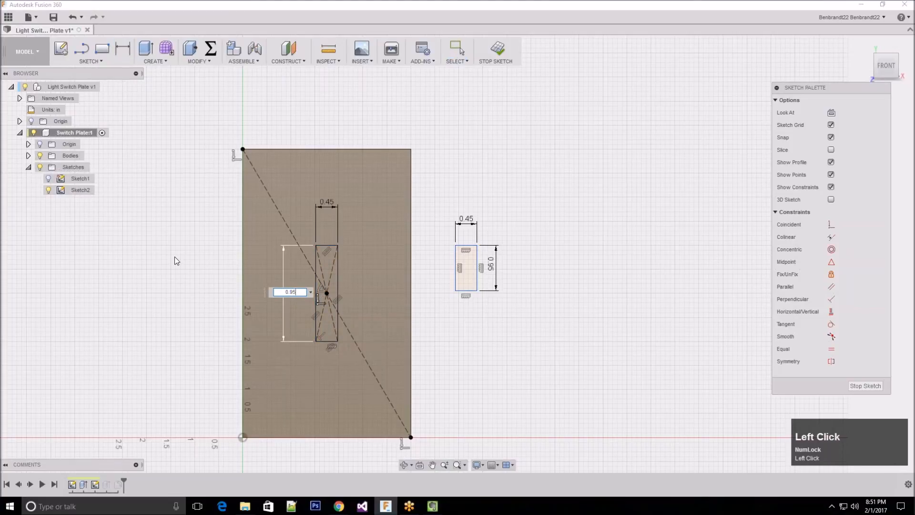
key(Return)
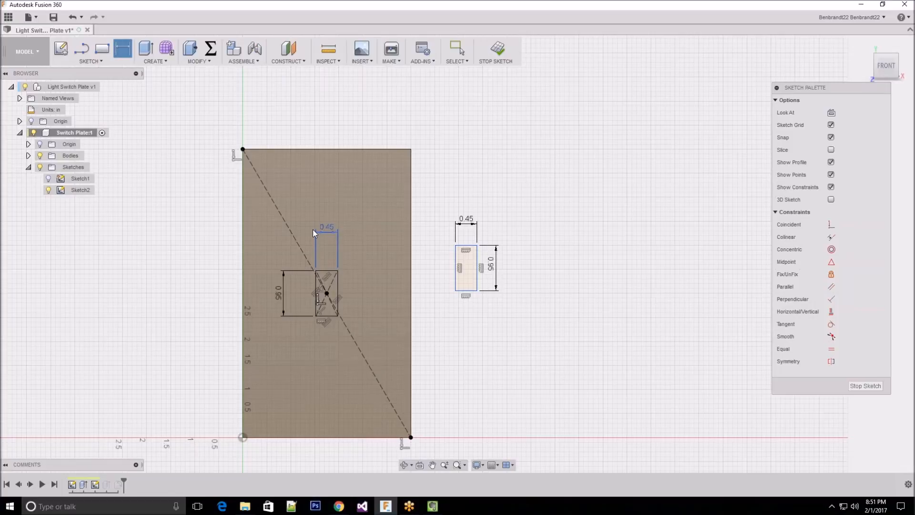
click(469, 424)
click(508, 243)
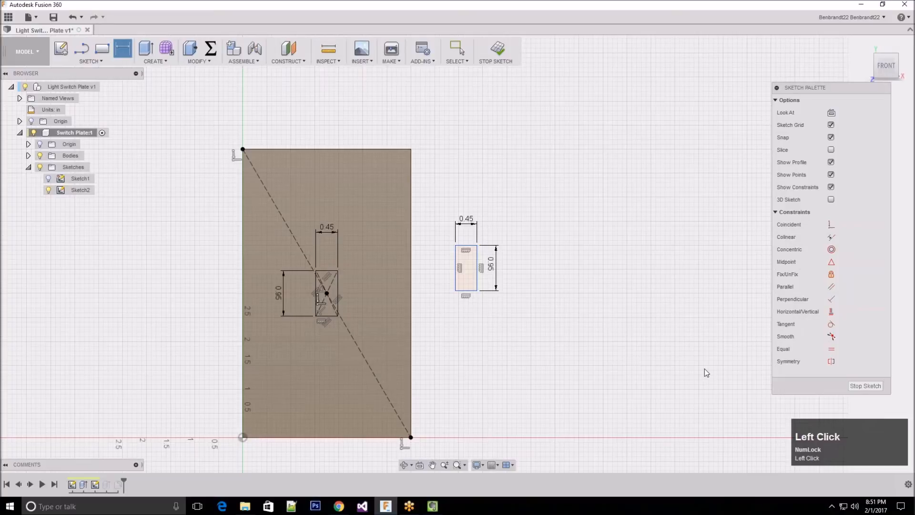
Delete the old switch-opening rectangle and its dimensions beyond the plate's right edge, and finish the sketch
scroll(705, 369, down, 1)
click(462, 290)
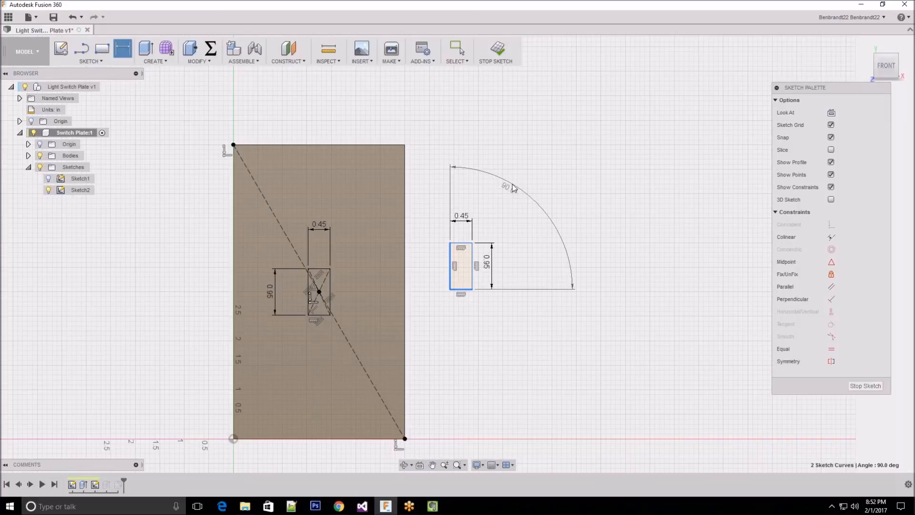
key(Escape)
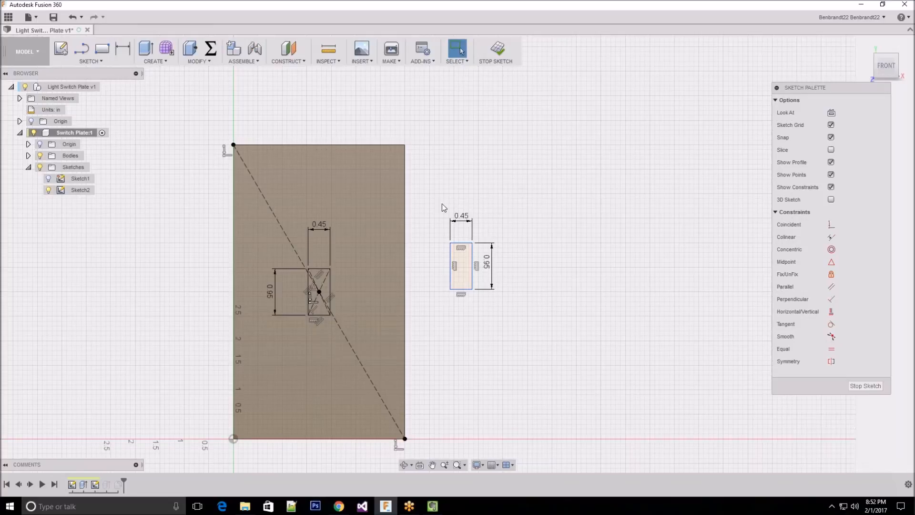
drag(414, 177, 546, 336)
key(Delete)
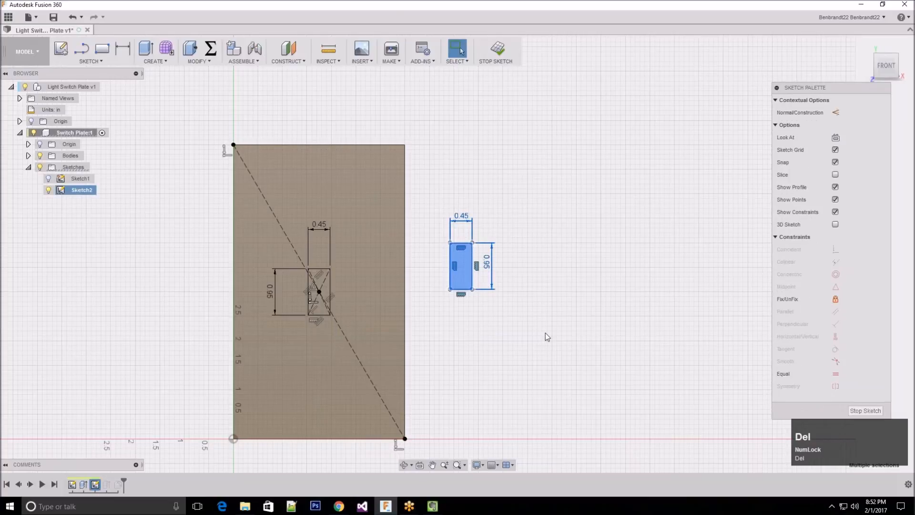
scroll(584, 348, up, 2)
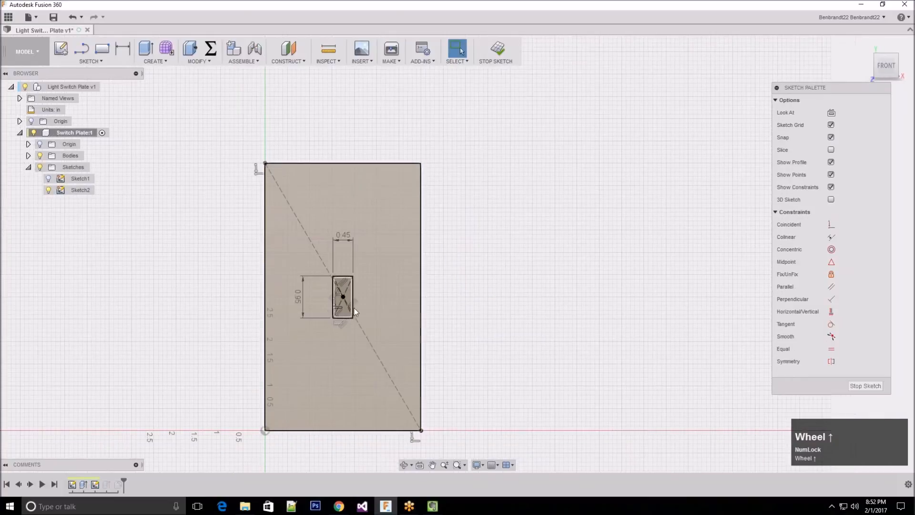
click(871, 384)
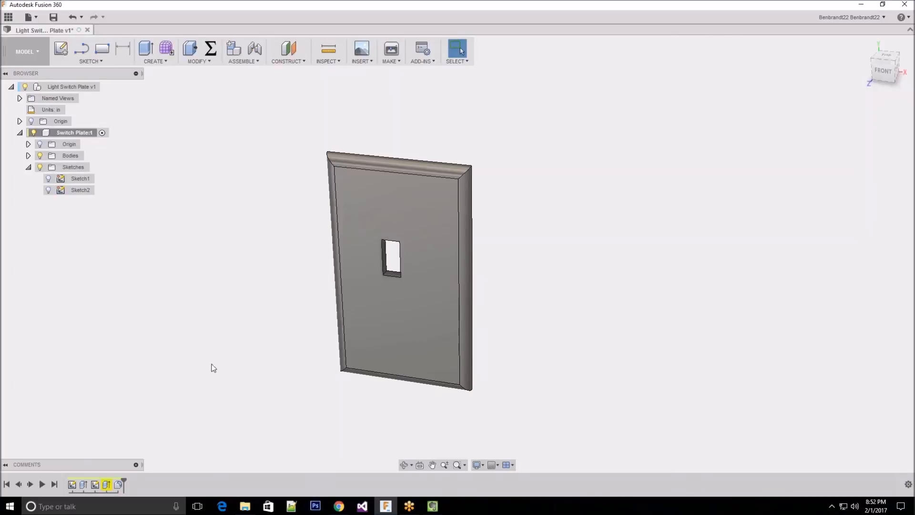
Edit the switch-opening cut extrusion, choosing the new centred rectangle as its missing profile
right_click(106, 485)
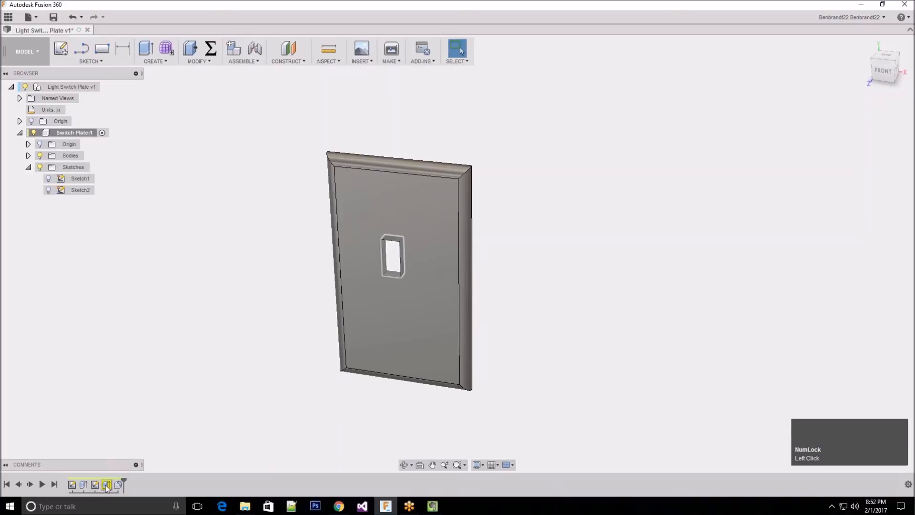
click(103, 485)
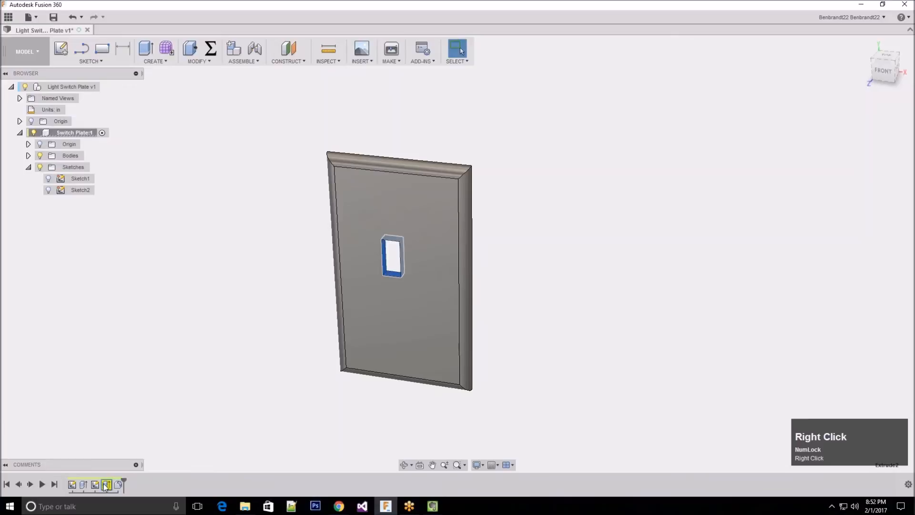
right_click(105, 483)
click(96, 439)
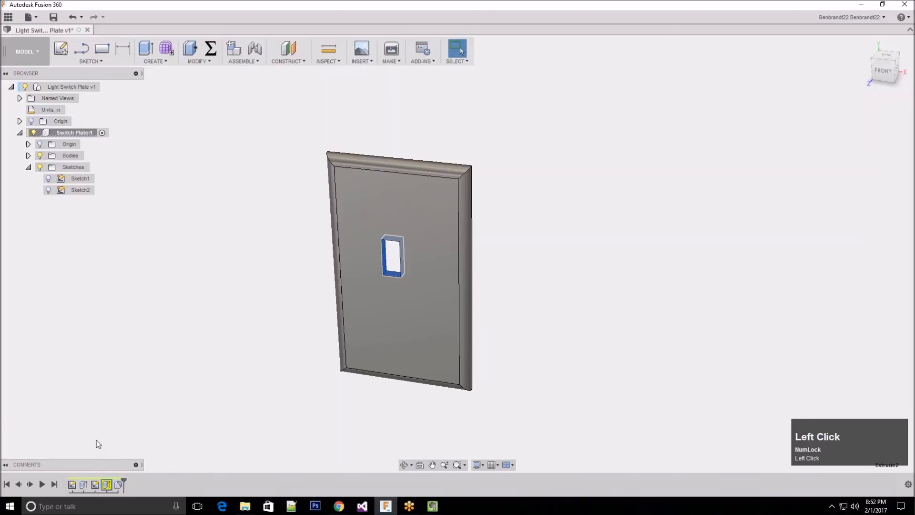
right_click(108, 485)
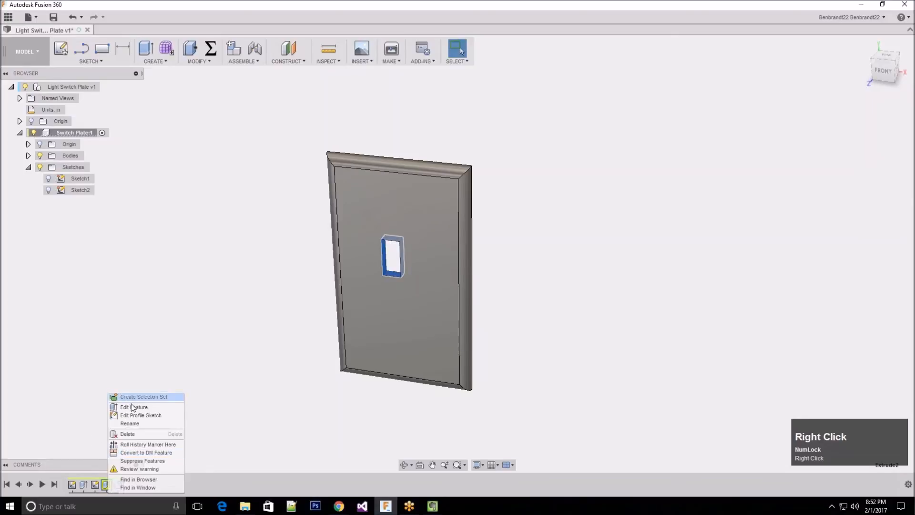
click(138, 408)
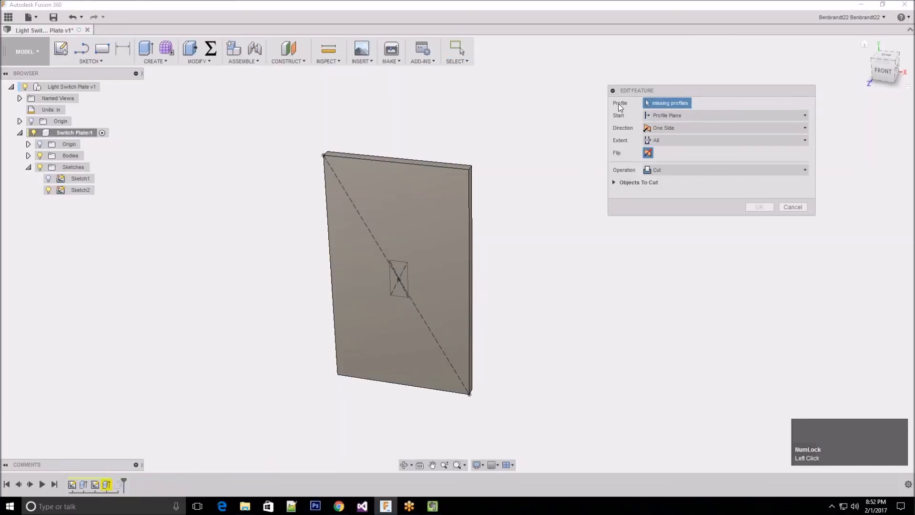
click(669, 104)
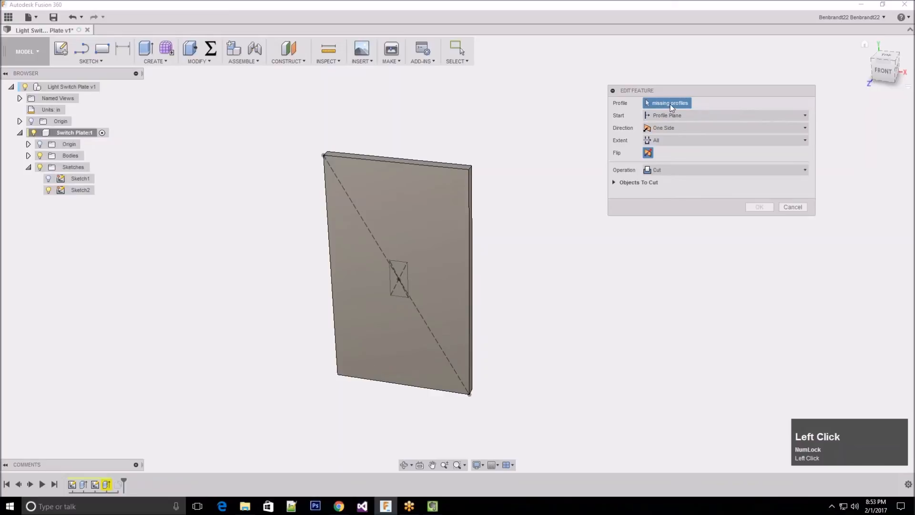
click(399, 291)
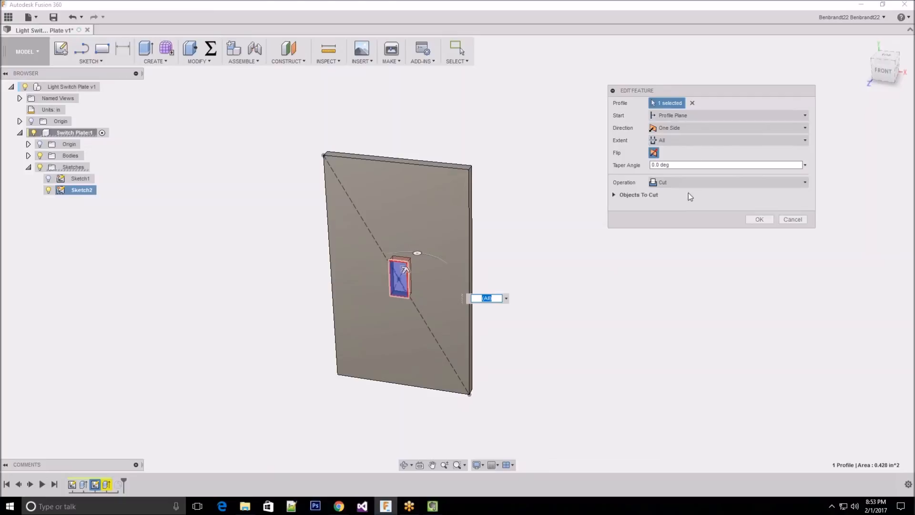
click(766, 222)
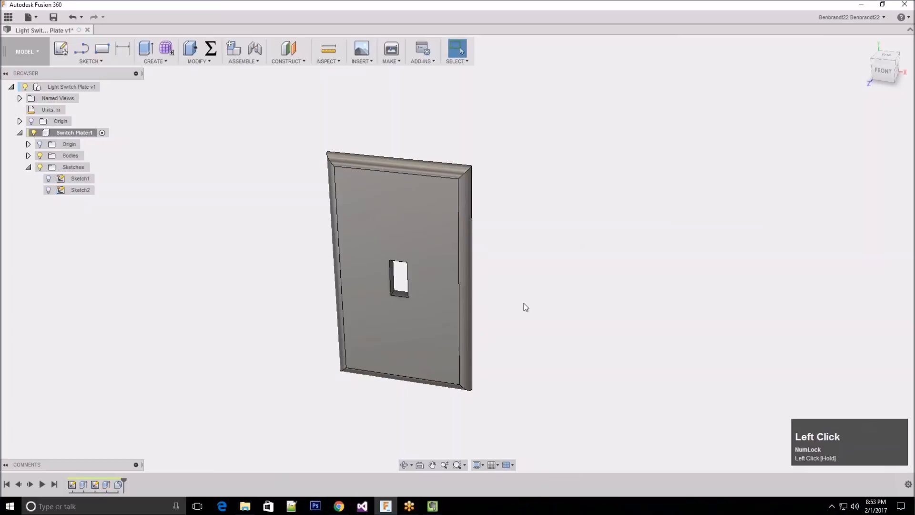
Edit the plate's base sketch, Sketch1, and set the plate width to 4 in
shift+middle_drag(524, 305, 517, 303)
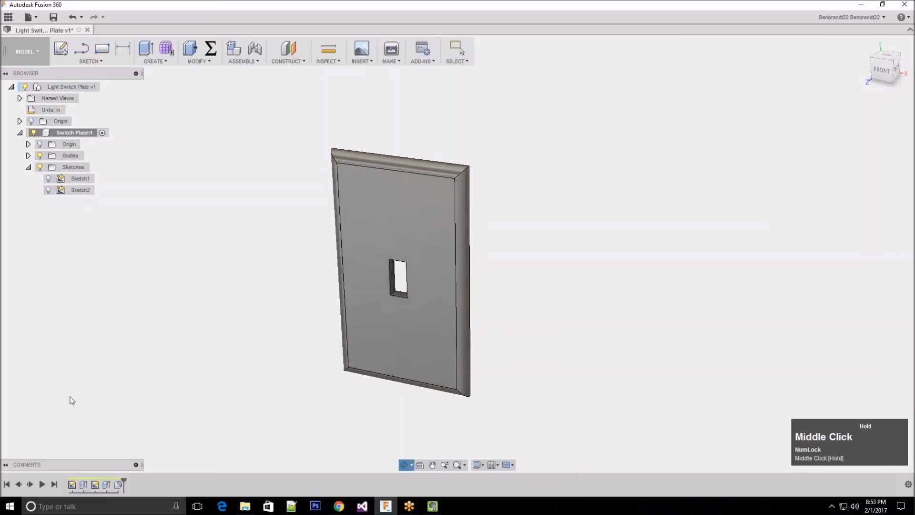
right_click(72, 485)
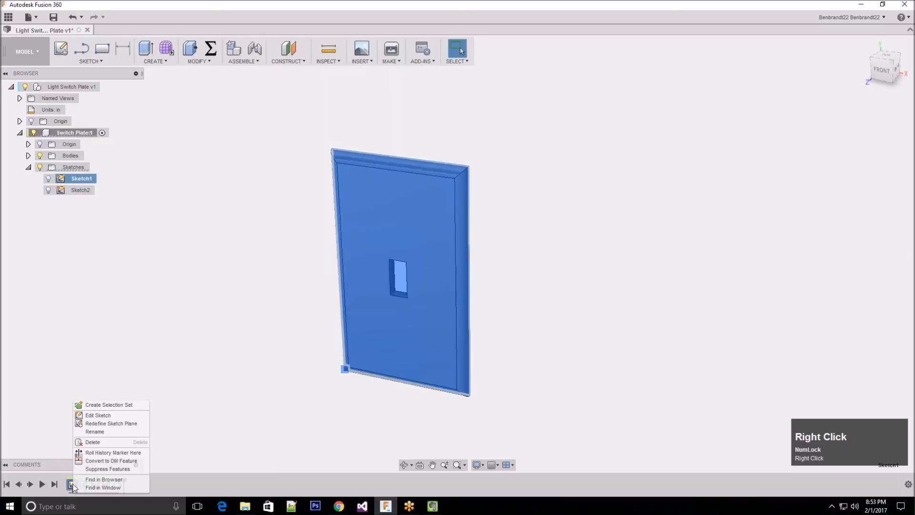
click(118, 420)
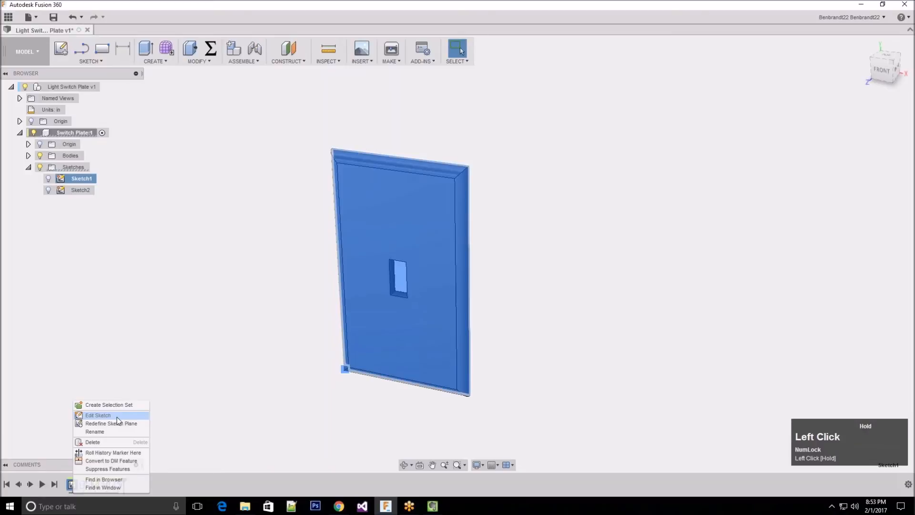
scroll(85, 360, down, 3)
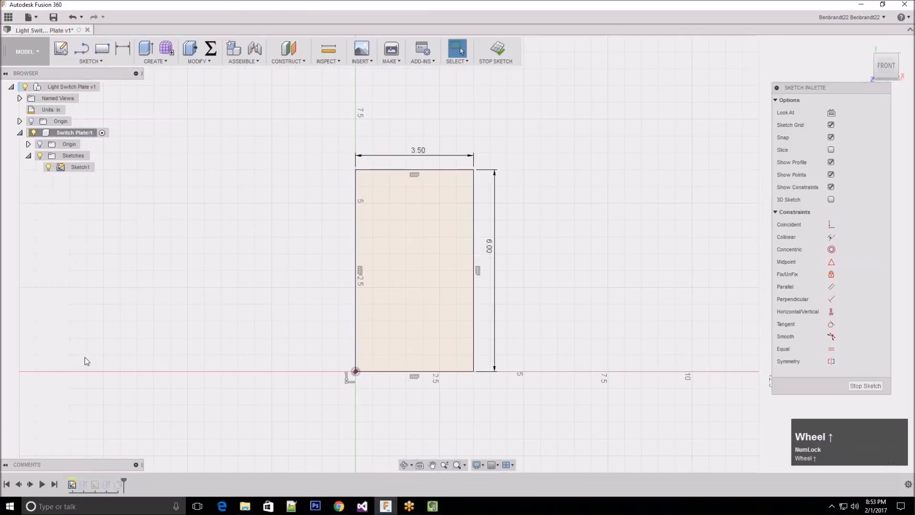
click(332, 208)
double_click(334, 212)
text(4)
key(Return)
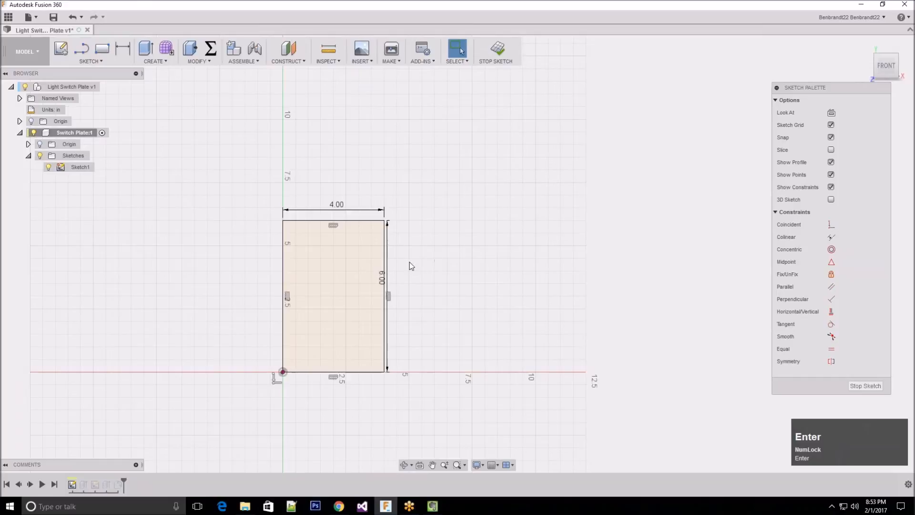
Set the plate height to 7 in in the base sketch and finish the sketch
click(399, 282)
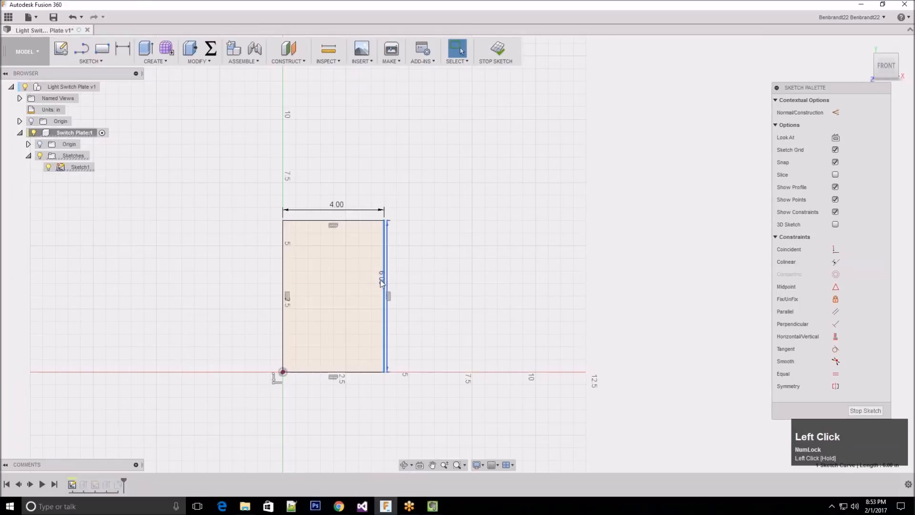
click(398, 282)
text(7)
key(Return)
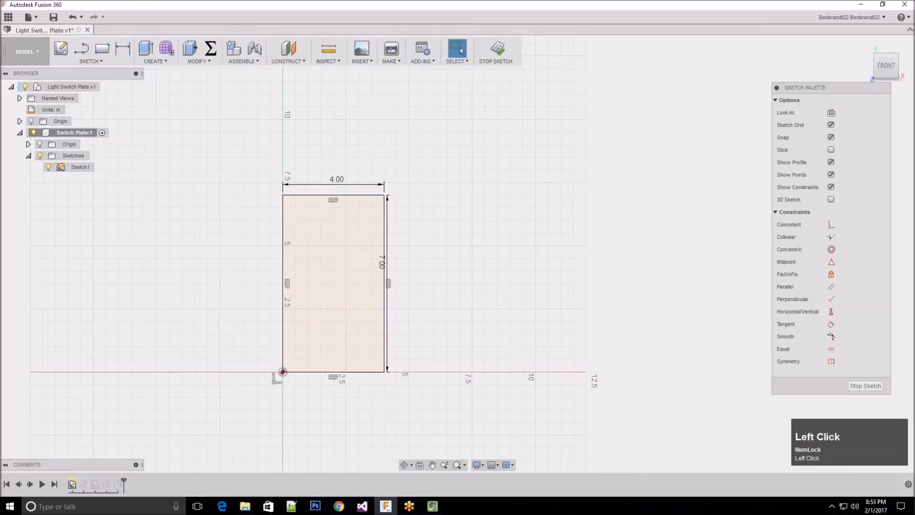
click(871, 386)
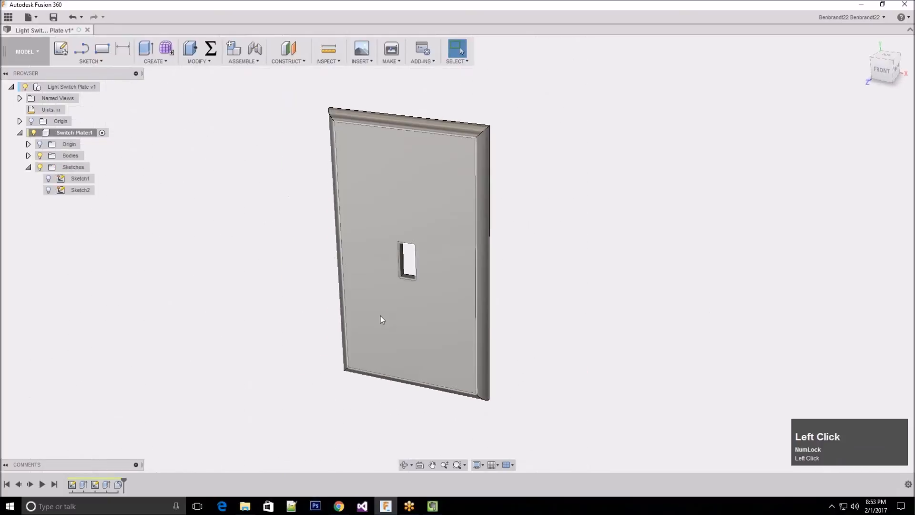
Start a Shell on the switch plate with its flat back face as the face to remove
scroll(406, 288, up, 3)
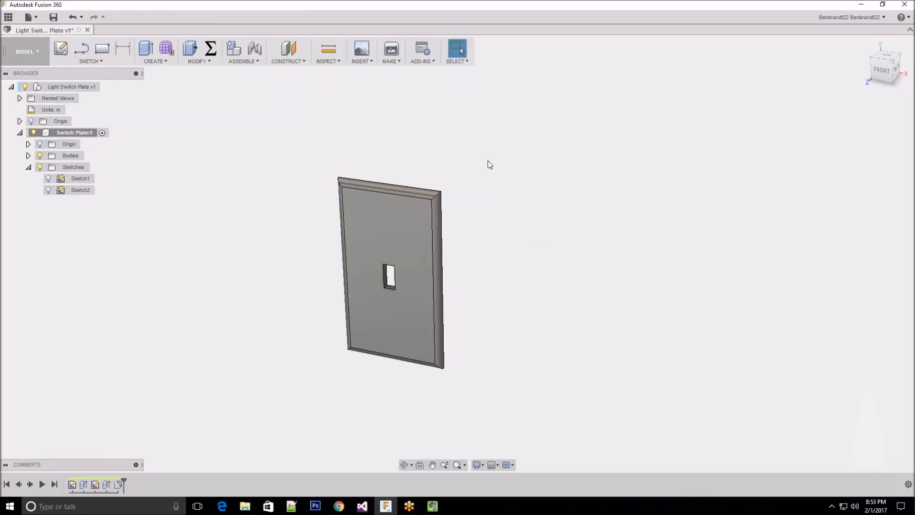
shift+middle_drag(393, 141, 488, 147)
shift+middle_drag(397, 194, 408, 247)
click(460, 206)
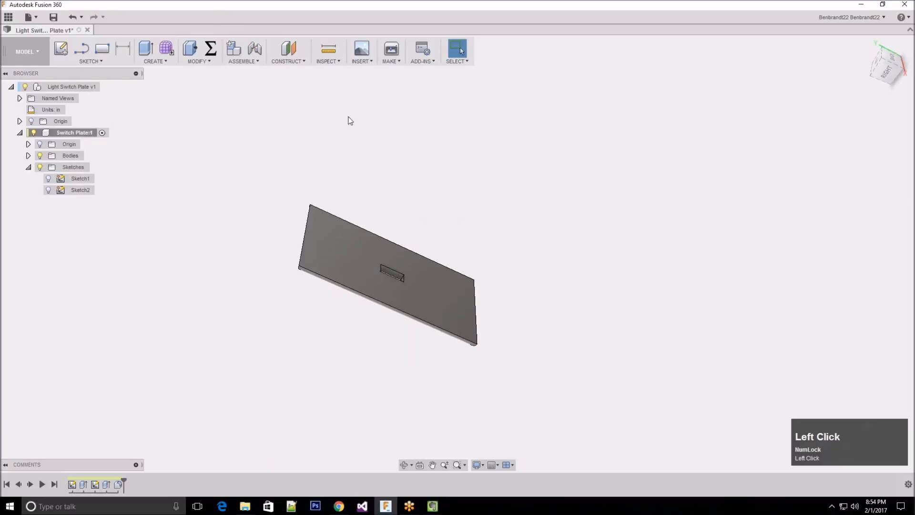
middle_click(335, 134)
shift+middle_drag(335, 133, 316, 143)
scroll(435, 191, down, 2)
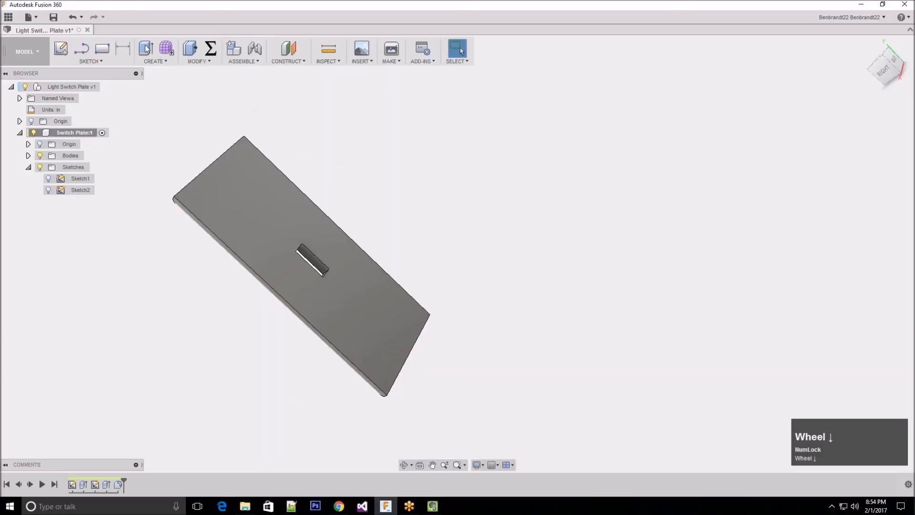
click(208, 64)
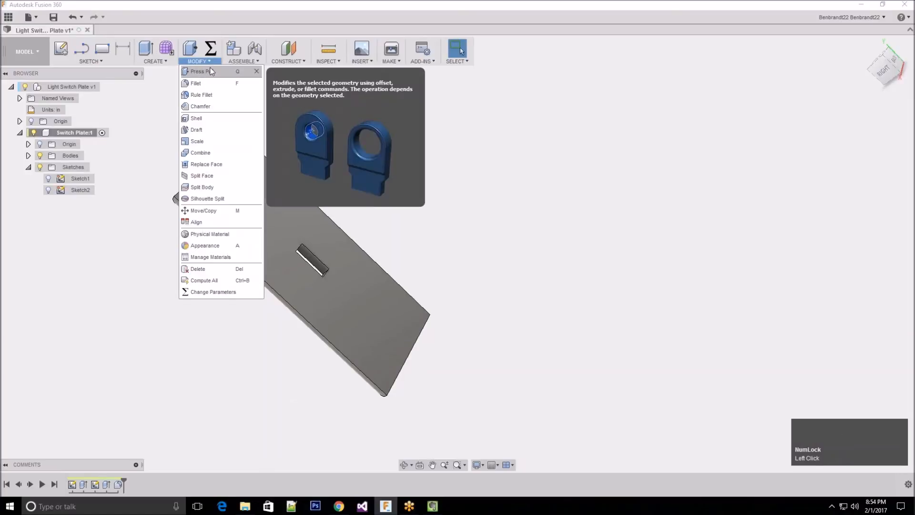
click(198, 119)
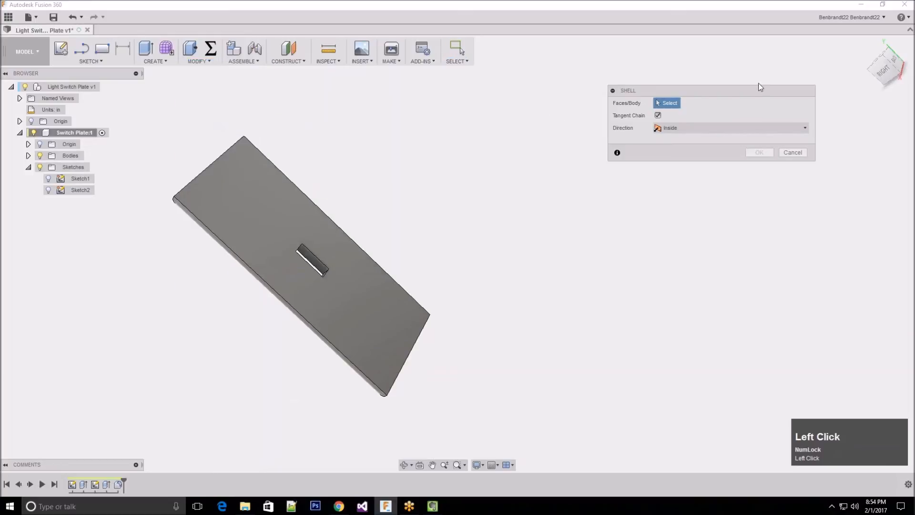
drag(674, 90, 588, 112)
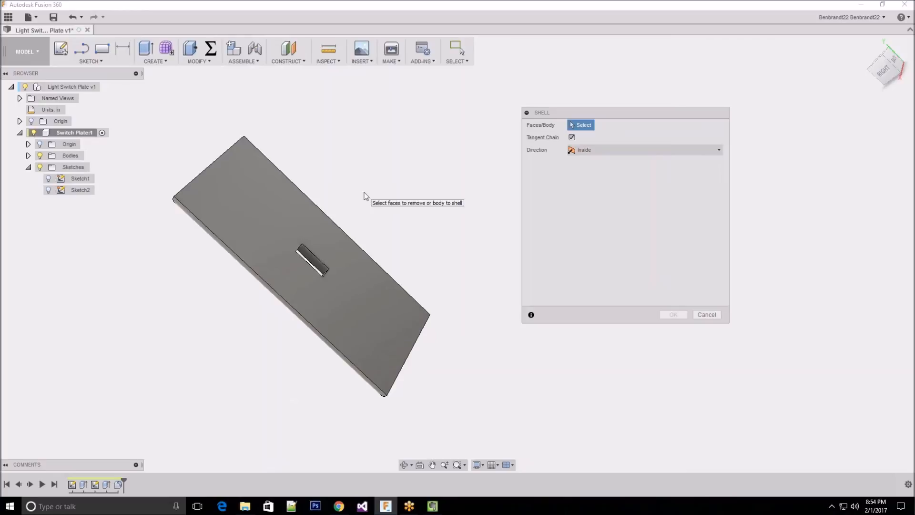
click(261, 218)
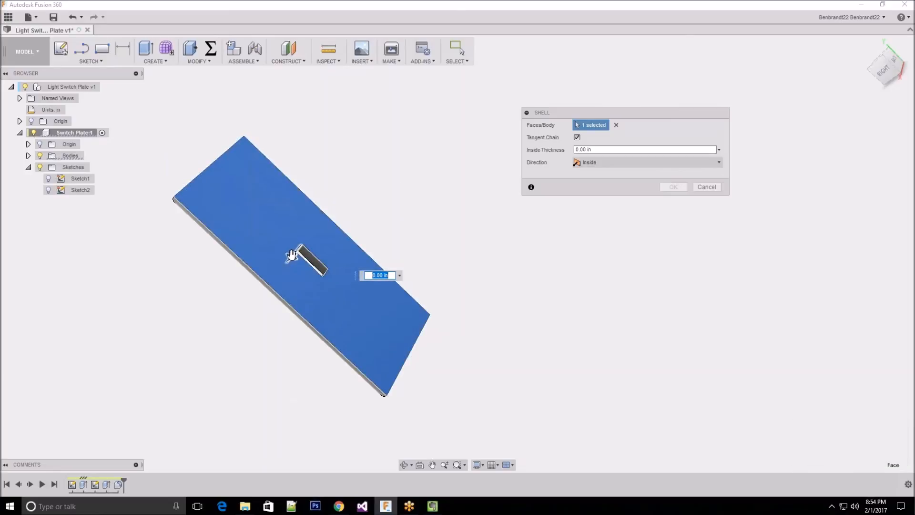
Set the shell's inside thickness to 1/16 in and complete the shell
drag(292, 256, 313, 233)
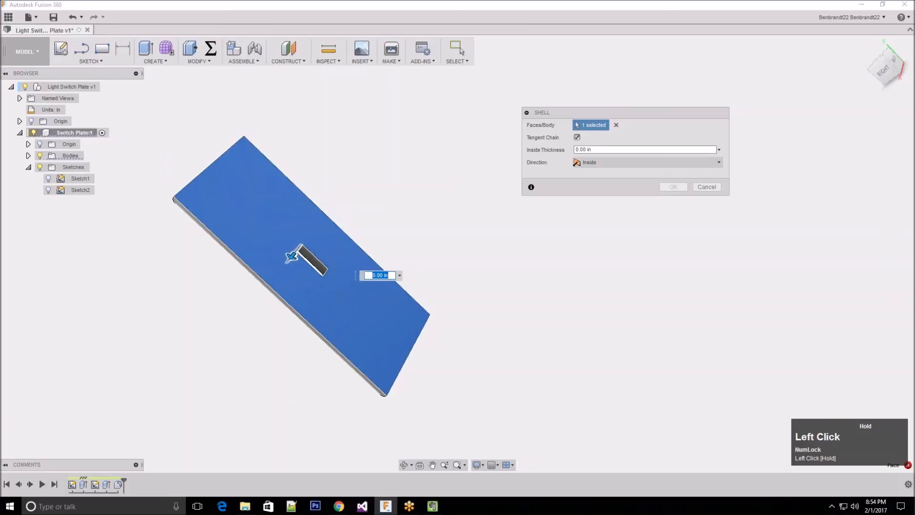
shift+middle_drag(301, 173, 384, 168)
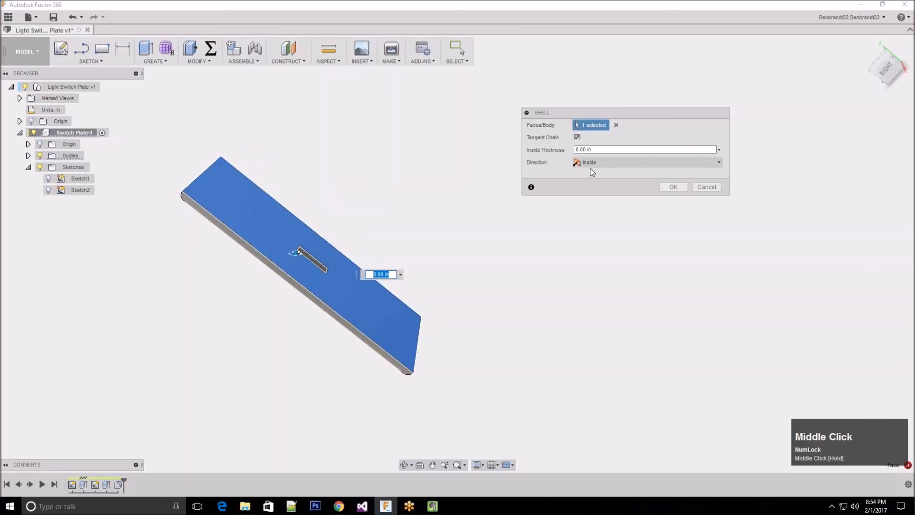
click(584, 150)
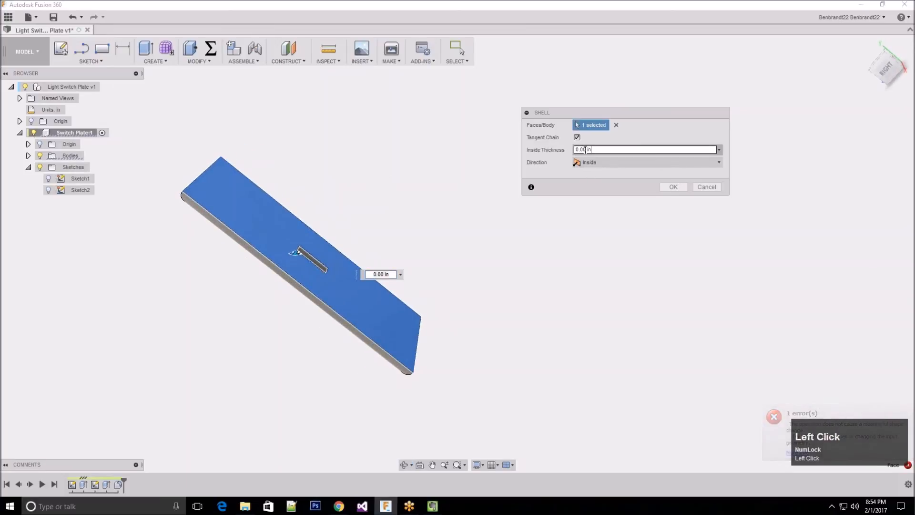
drag(575, 150, 590, 150)
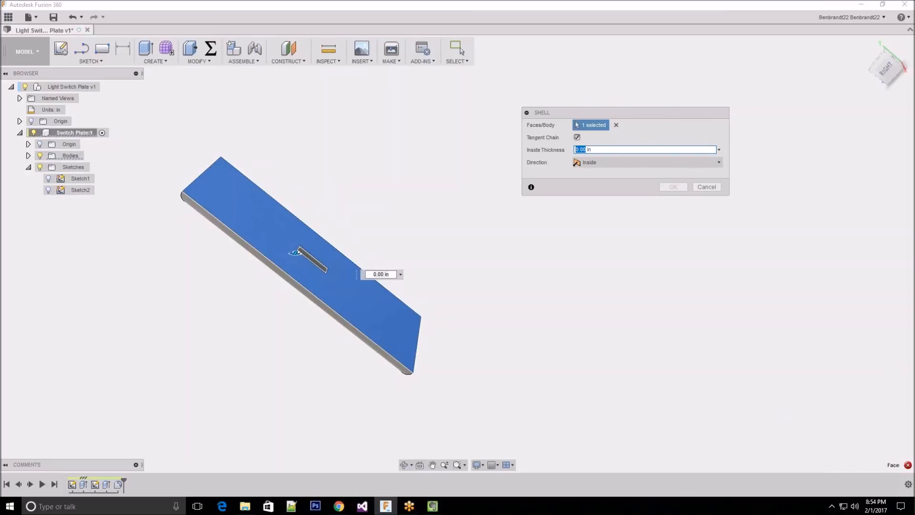
text(0.050)
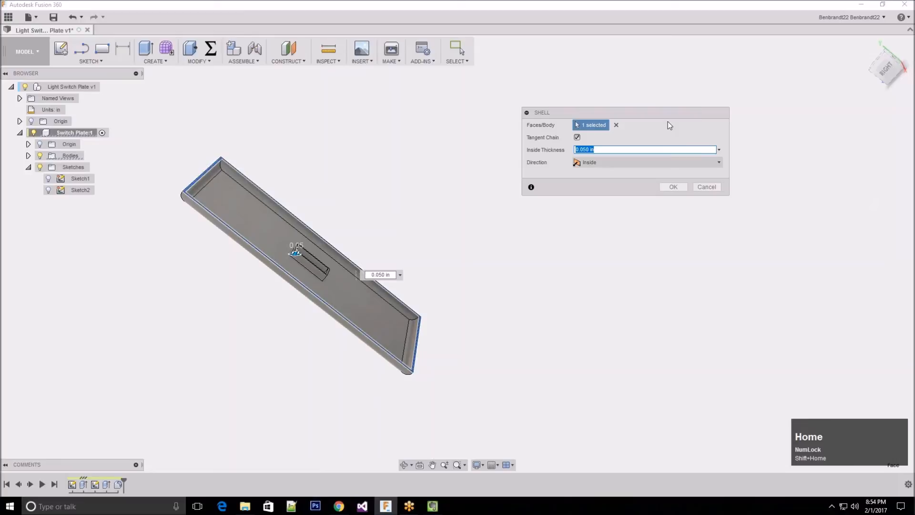
text(1/16)
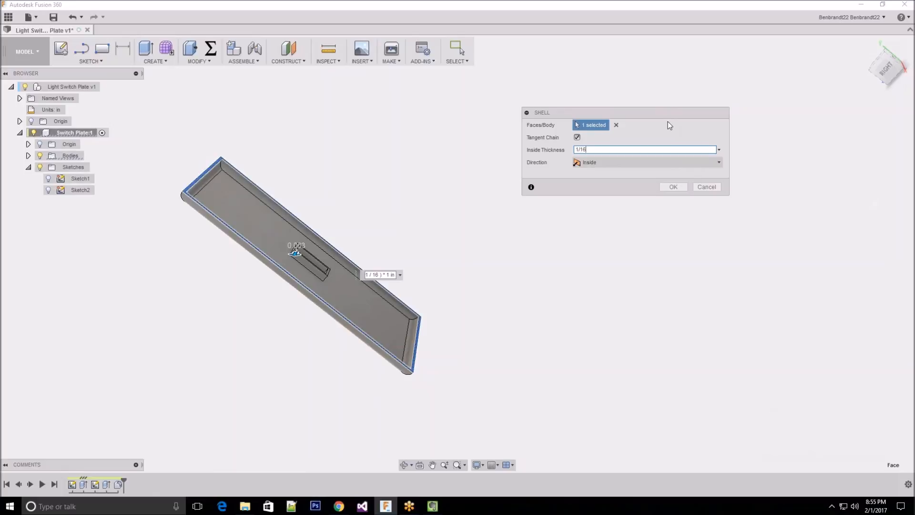
key(Return)
Examine the hollowed back of the plate, especially the walls around the switch opening
middle_drag(442, 316, 193, 334)
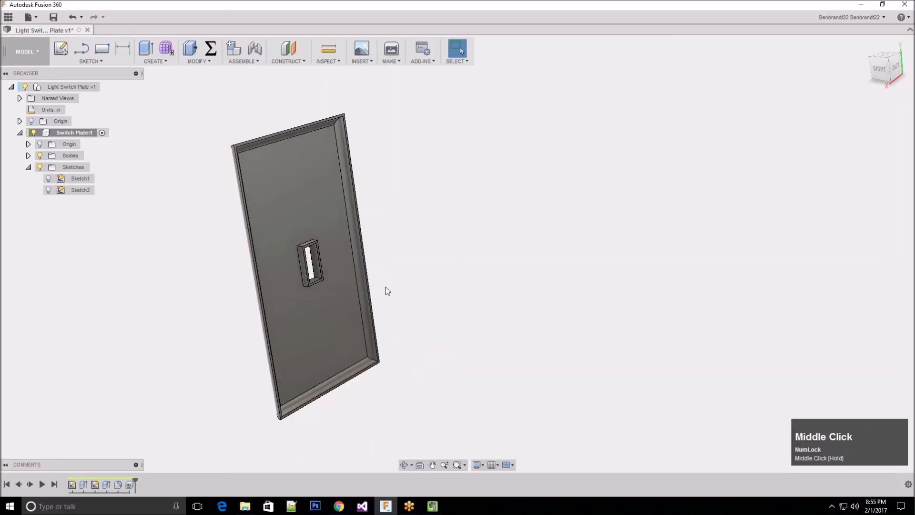
scroll(327, 272, down, 8)
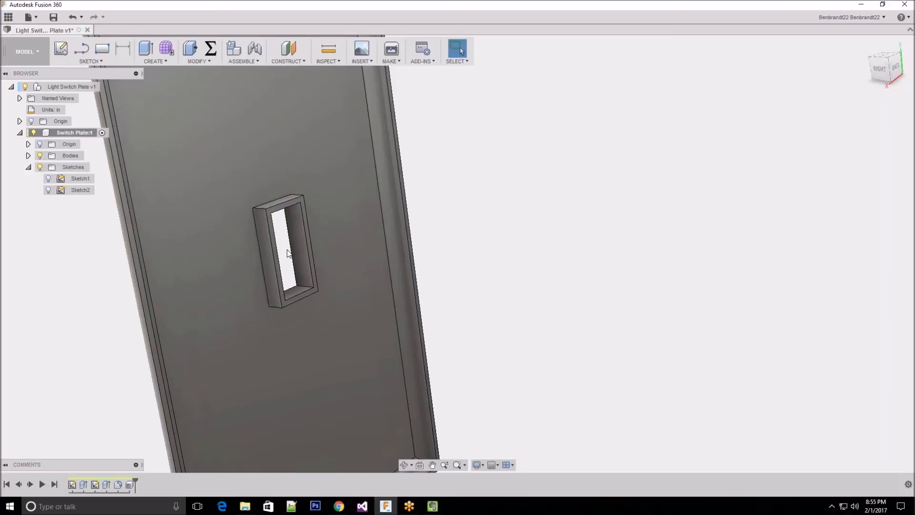
scroll(314, 257, up, 6)
mouse_move(562, 252)
shift+middle_down()
mouse_move(552, 231)
mouse_move(582, 231)
mouse_move(556, 253)
shift+middle_up()
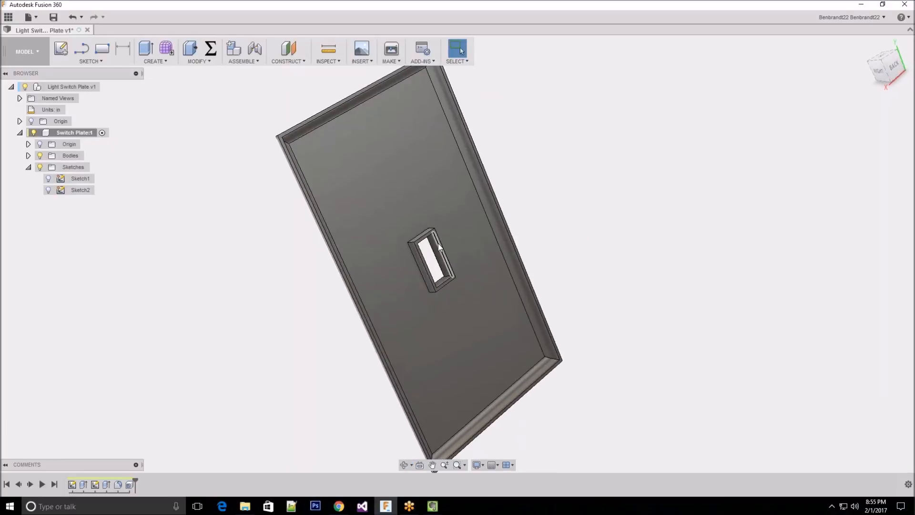
scroll(422, 250, down, 2)
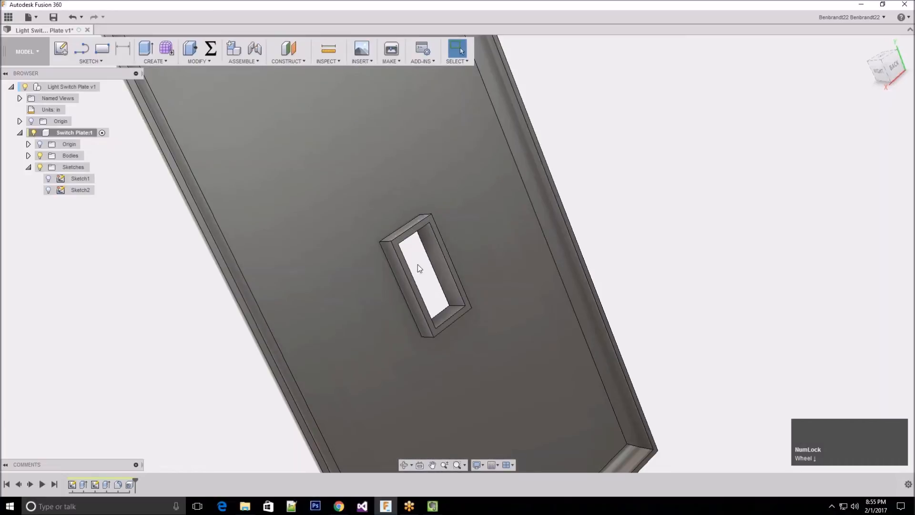
scroll(333, 231, up, 5)
click(573, 405)
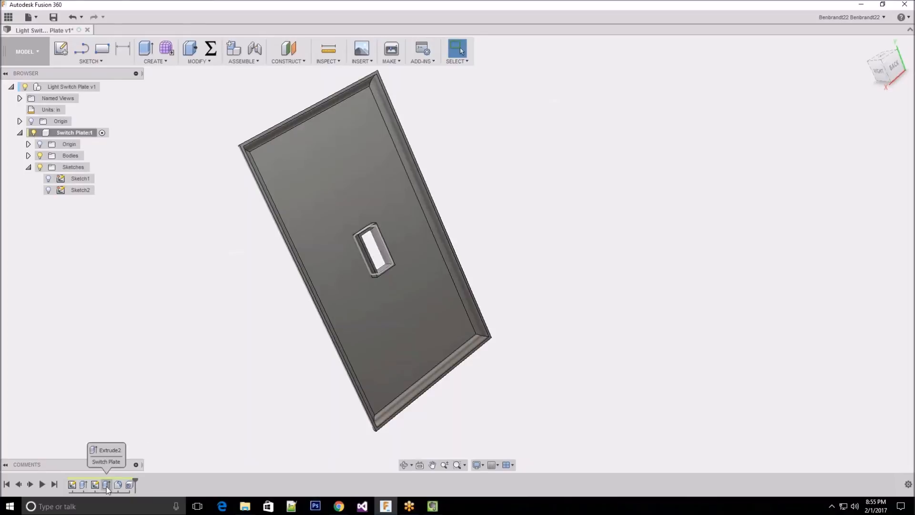
Roll the design history back to before the switch-opening cut, and further to before its sketch, Sketch2
click(106, 485)
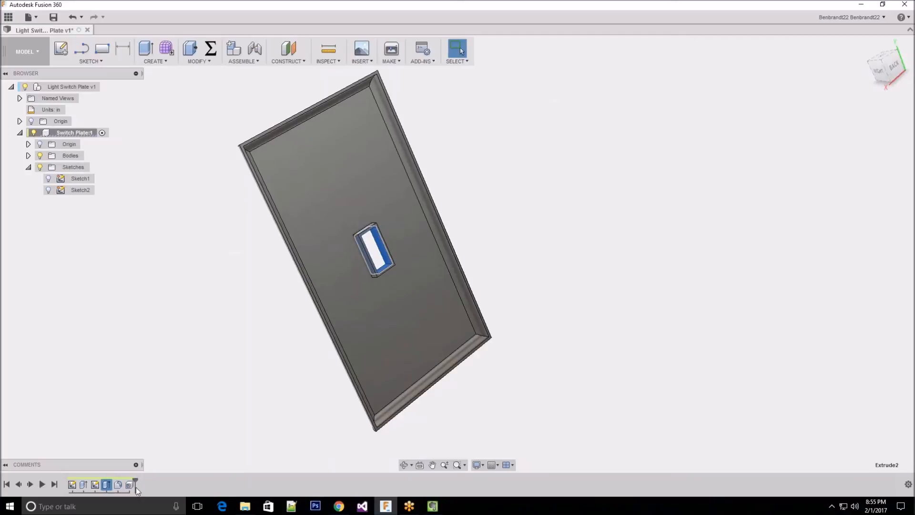
click(136, 479)
drag(136, 479, 101, 478)
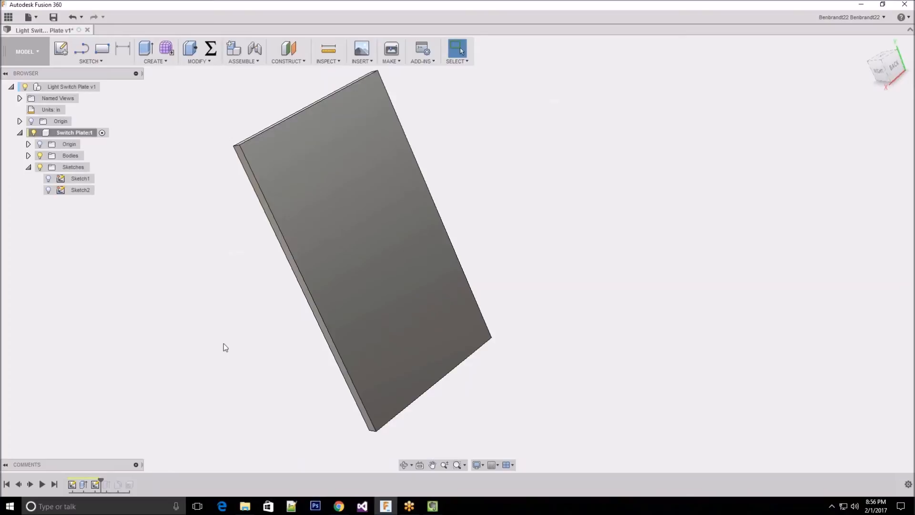
shift+middle_drag(224, 347, 239, 330)
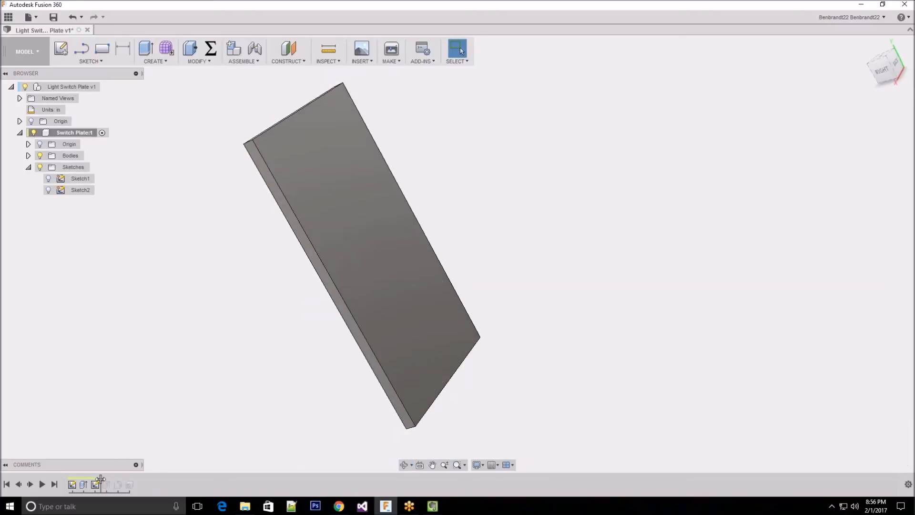
drag(102, 479, 90, 480)
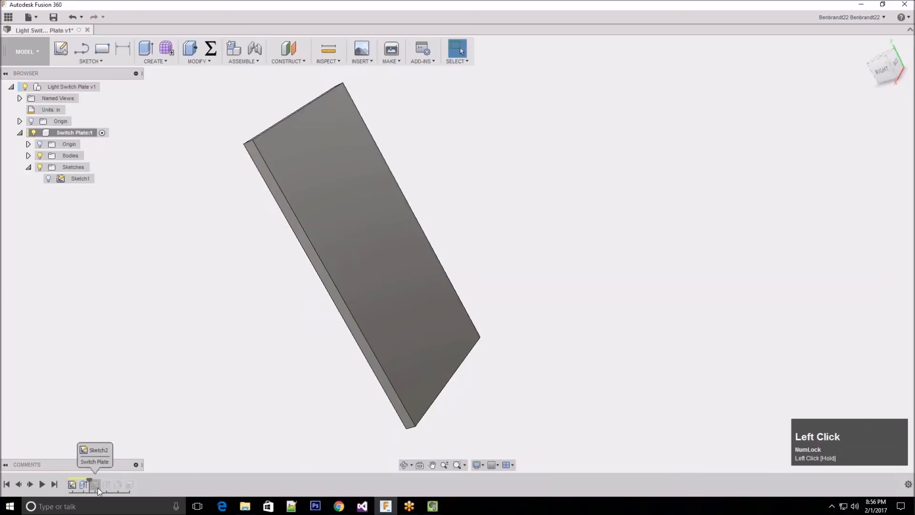
Roll the design history forward again to the end, past the shell feature
click(130, 485)
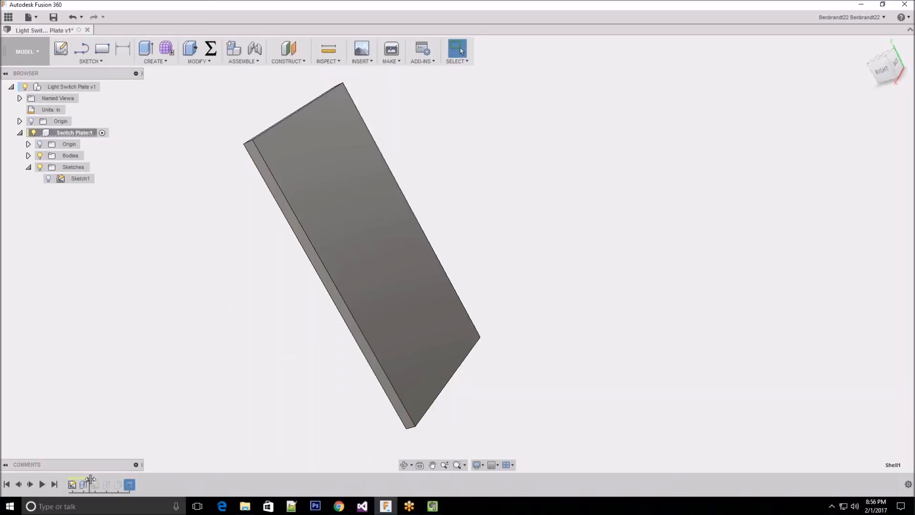
drag(90, 479, 135, 481)
click(131, 483)
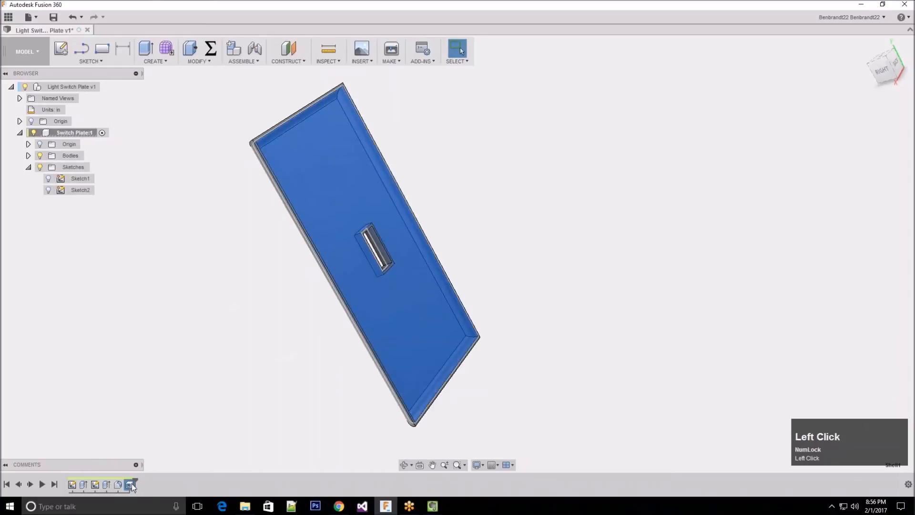
mouse_move(130, 483)
mouse_down()
mouse_move(85, 485)
mouse_move(131, 488)
mouse_up()
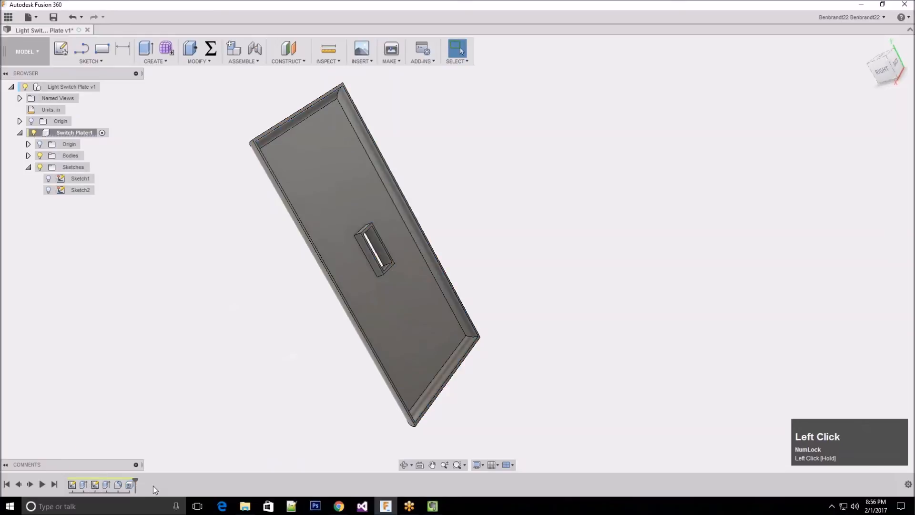
Reorder the design history so the edge fillet comes directly after the base extrusion, ahead of the switch-opening sketch
shift+middle_drag(222, 329, 229, 305)
click(119, 486)
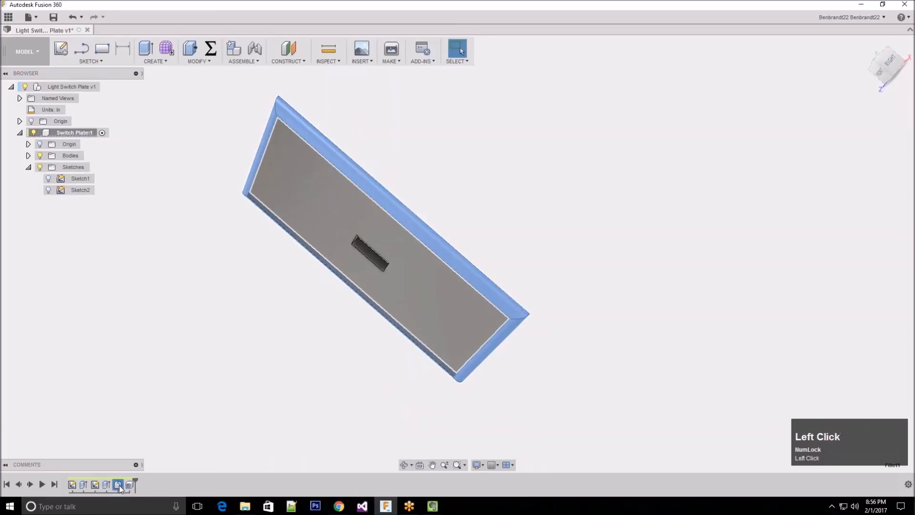
drag(118, 486, 93, 487)
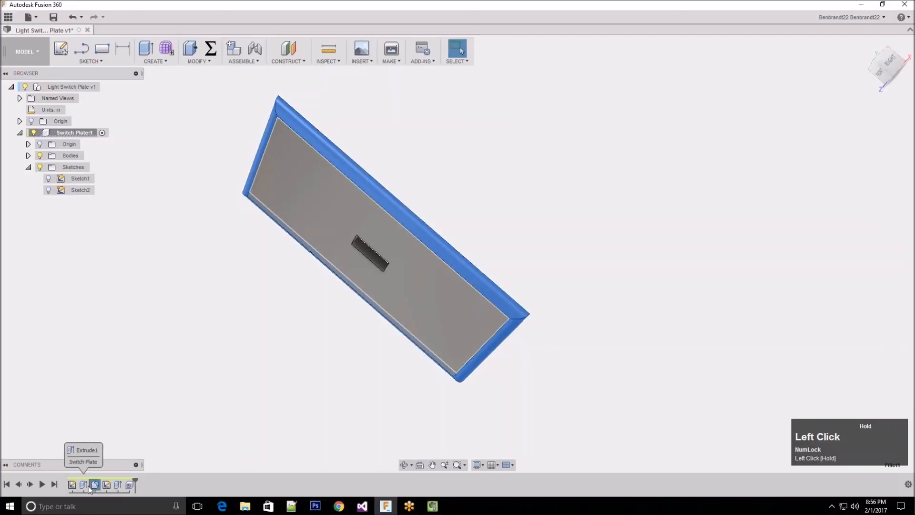
click(96, 485)
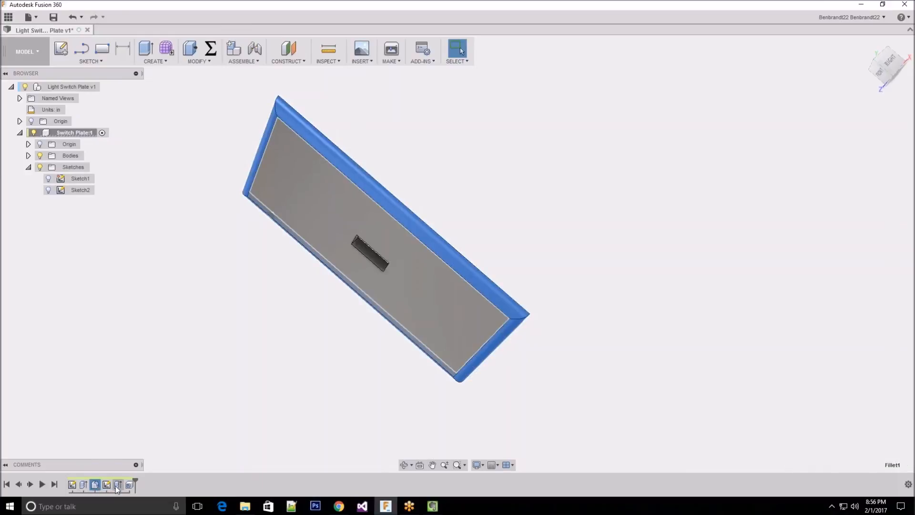
Move the shell feature to directly after the fillet, ahead of the switch-opening sketch and cut, and view the plate's back
click(130, 485)
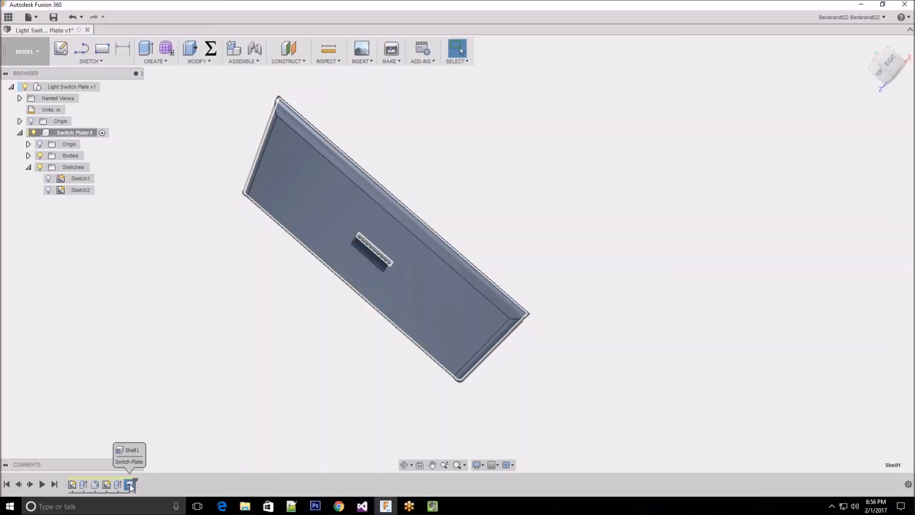
click(128, 484)
drag(127, 484, 105, 485)
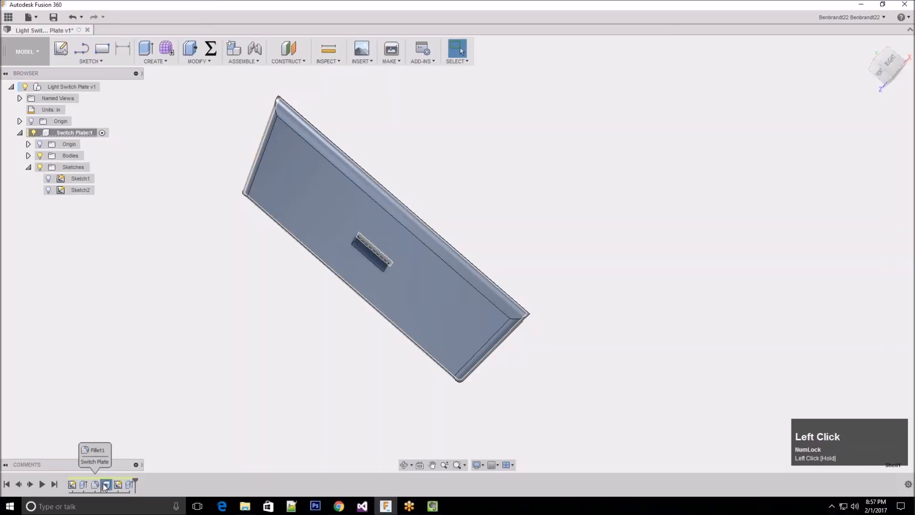
middle_drag(437, 199, 101, 450)
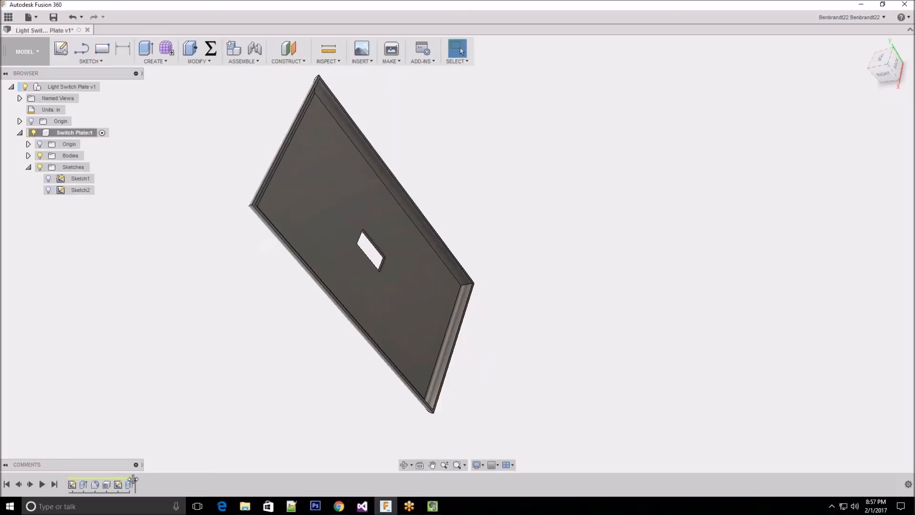
Roll the history back to just after the shell and review the base extrusion, fillet and shell on the uncut plate
drag(136, 481, 112, 479)
mouse_move(209, 348)
shift+middle_down()
mouse_move(262, 299)
mouse_move(253, 302)
shift+middle_up()
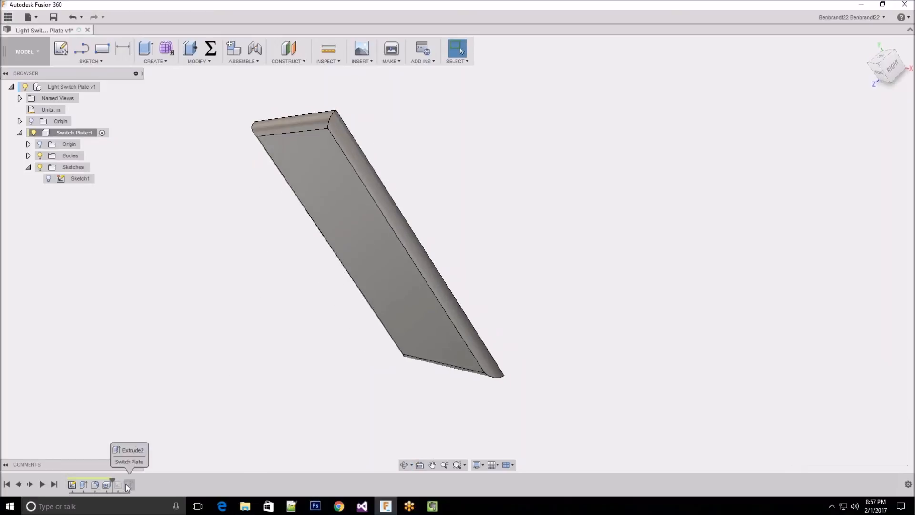
click(83, 483)
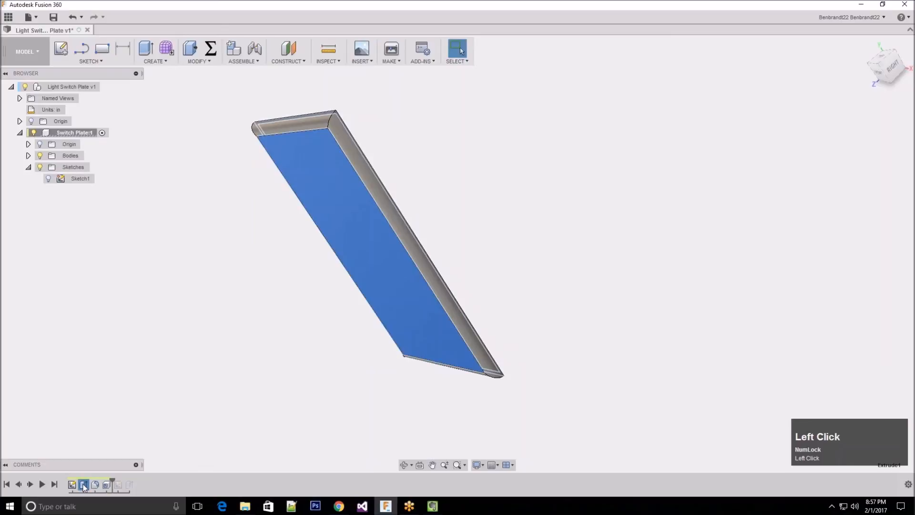
click(96, 485)
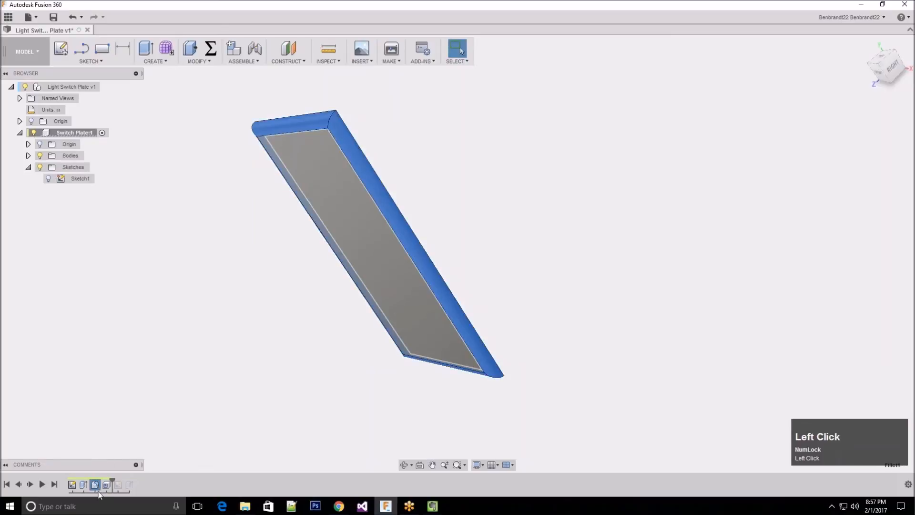
click(106, 484)
shift+middle_drag(516, 179, 457, 184)
click(159, 386)
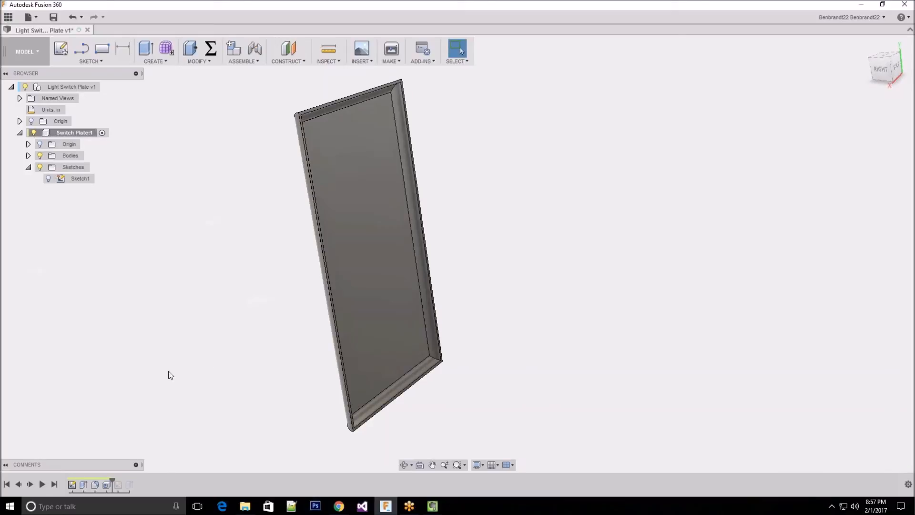
Roll the design history forward to the end, past the switch-opening cut, and inspect the plate's back and front
click(114, 479)
drag(115, 479, 135, 484)
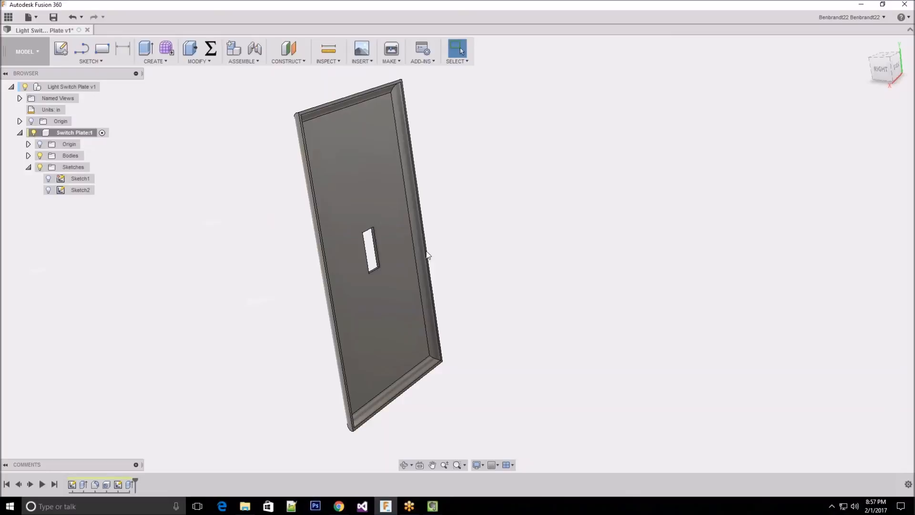
middle_drag(513, 215, 390, 253)
scroll(391, 253, down, 5)
scroll(349, 270, up, 5)
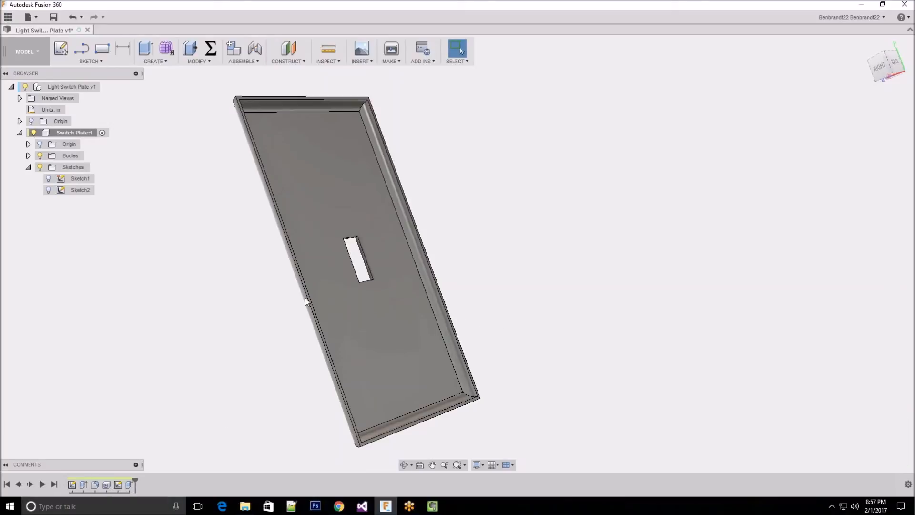
mouse_move(262, 215)
shift+middle_down()
mouse_move(236, 177)
mouse_move(268, 213)
mouse_move(304, 217)
mouse_move(276, 219)
mouse_move(300, 219)
mouse_move(271, 205)
shift+middle_up()
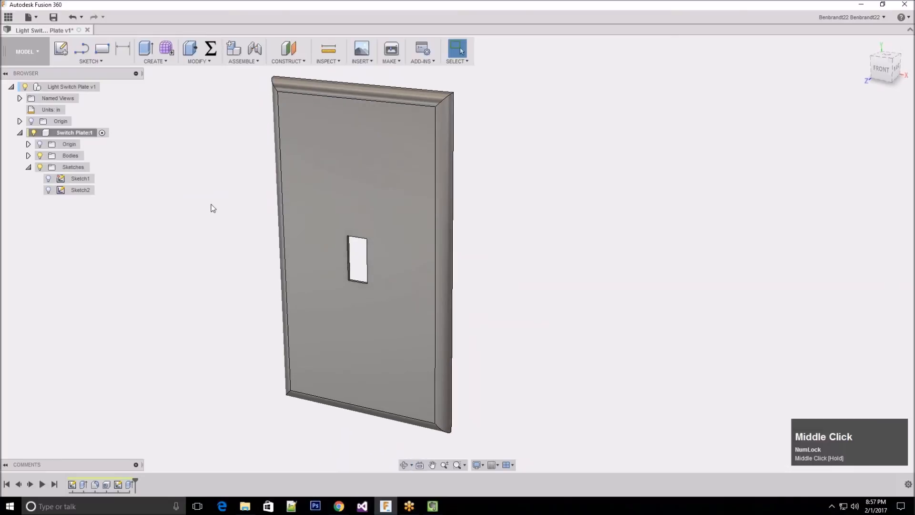
click(90, 61)
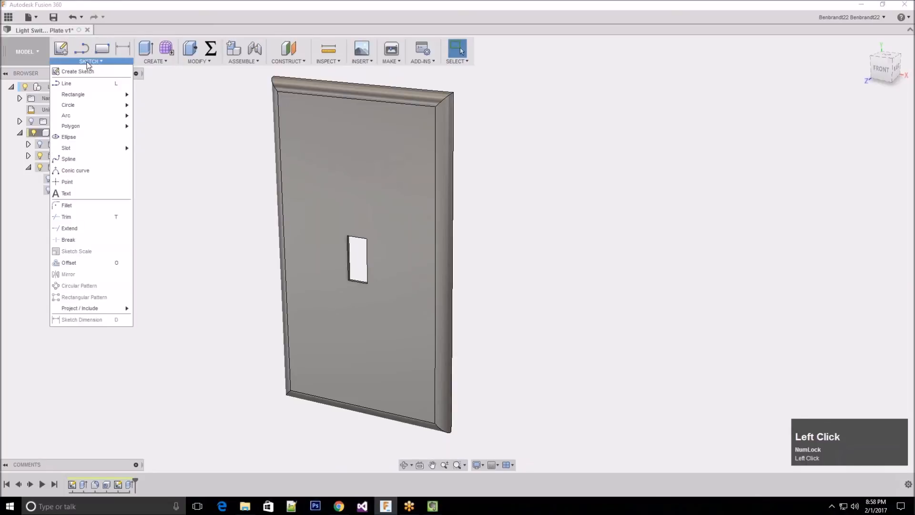
click(62, 50)
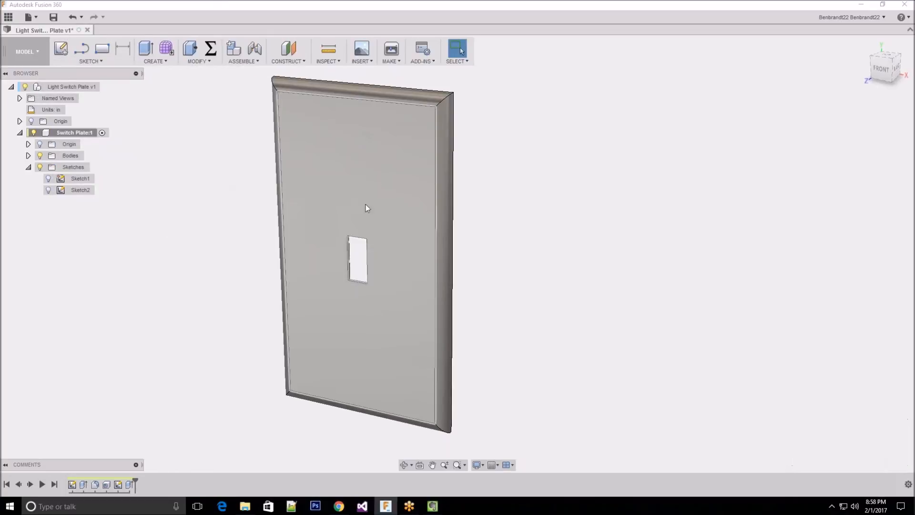
click(390, 183)
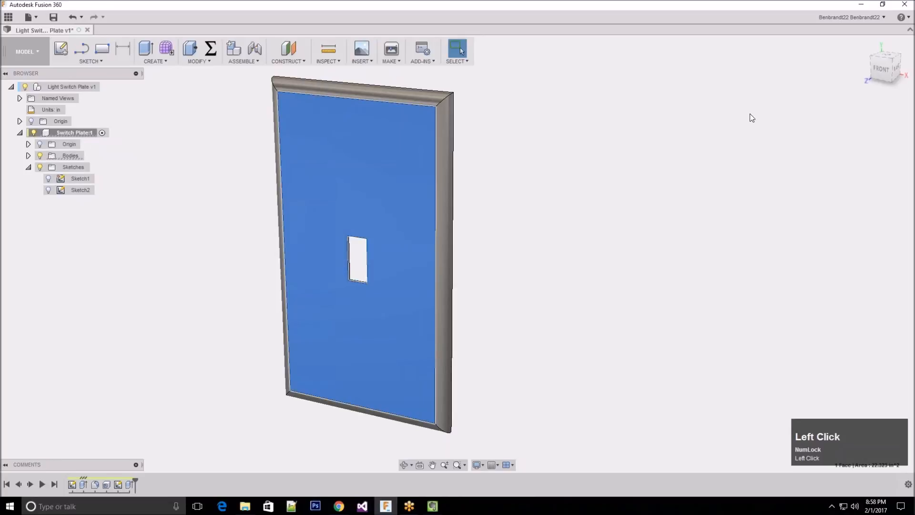
key(Escape)
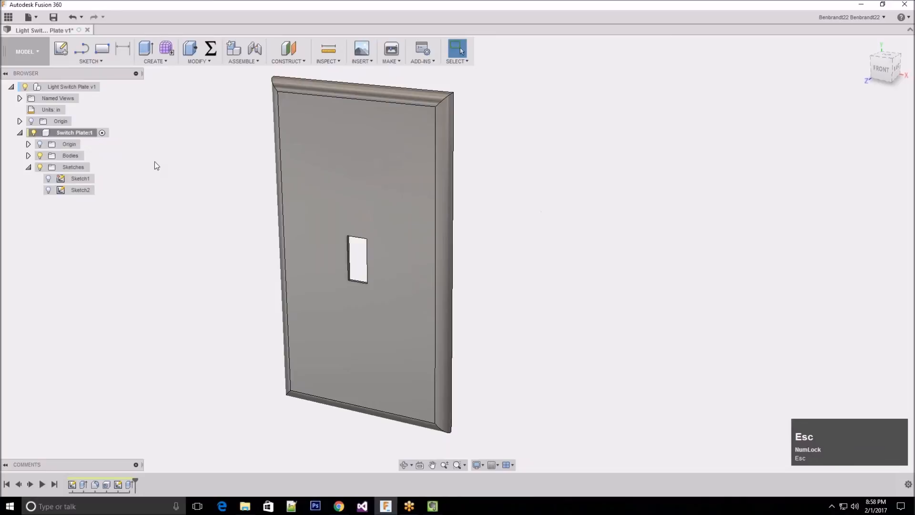
Create a new sketch on the plate's flat front face
click(61, 48)
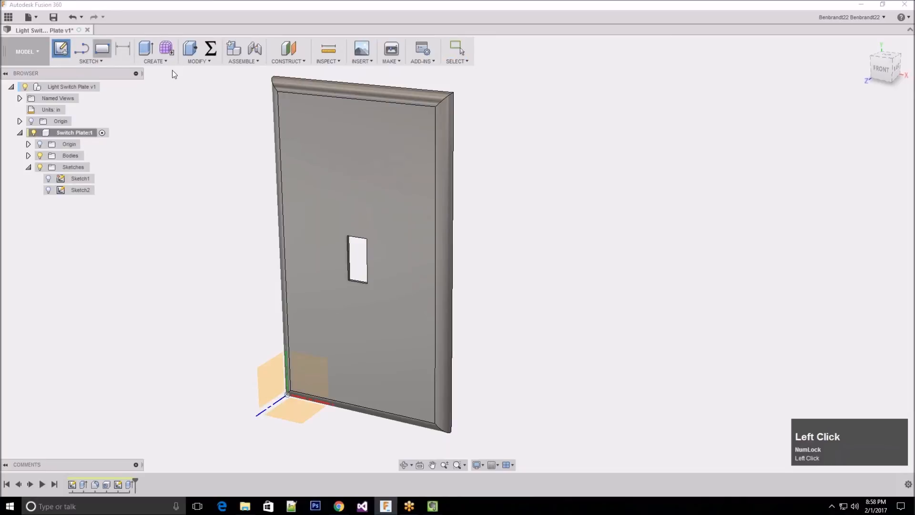
click(367, 219)
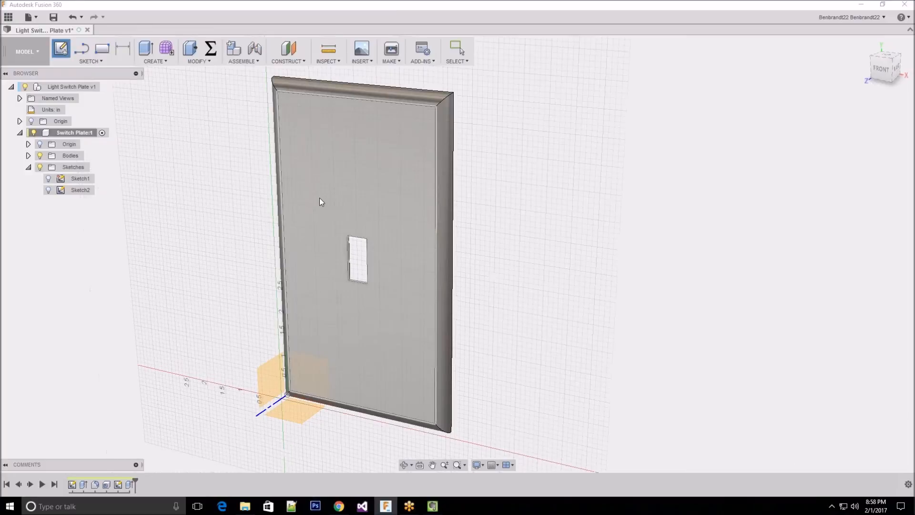
click(319, 198)
scroll(271, 116, up, 2)
scroll(271, 115, up, 1)
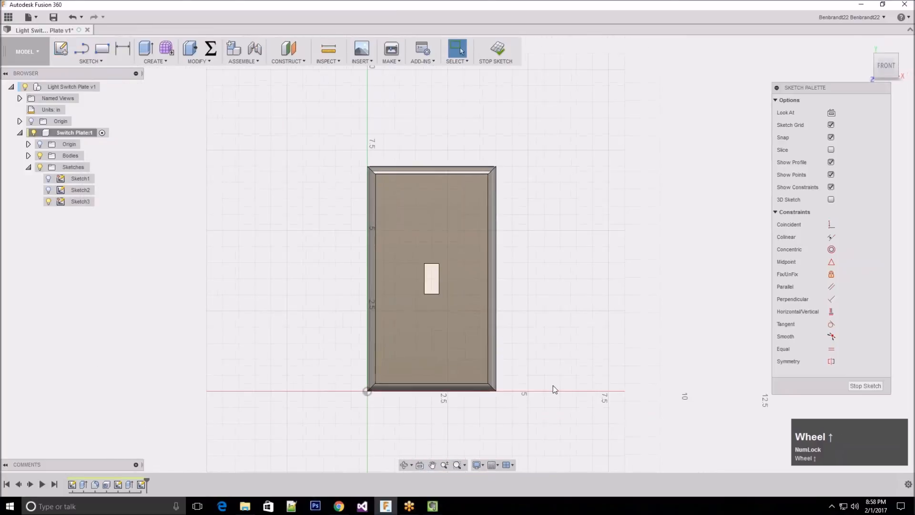
scroll(552, 385, down, 4)
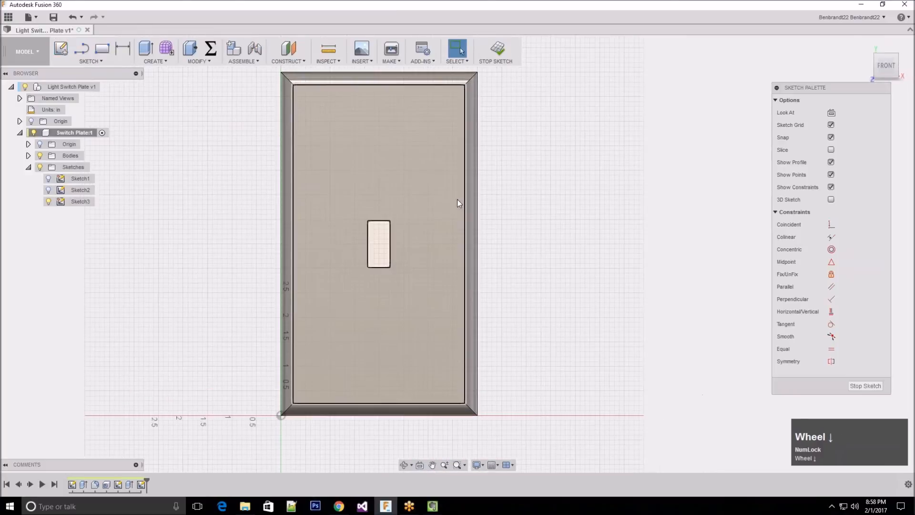
scroll(458, 202, down, 1)
scroll(581, 258, up, 1)
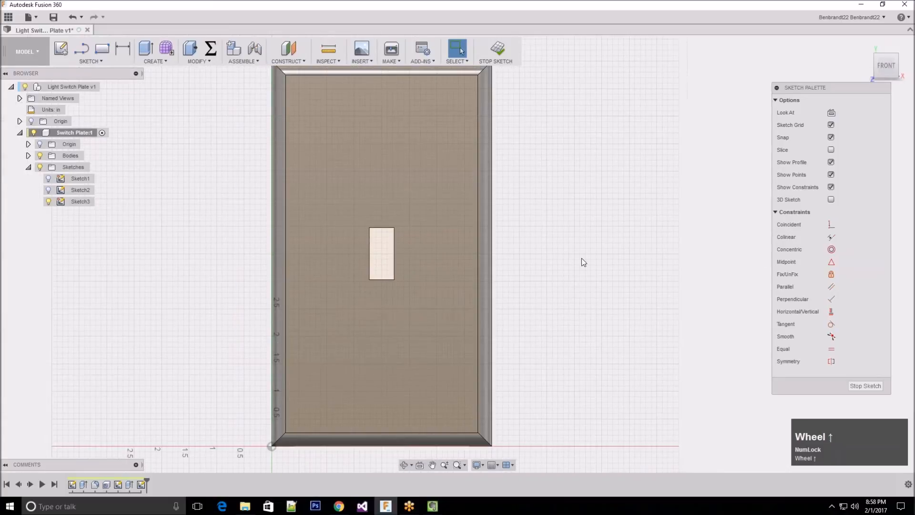
scroll(581, 259, up, 1)
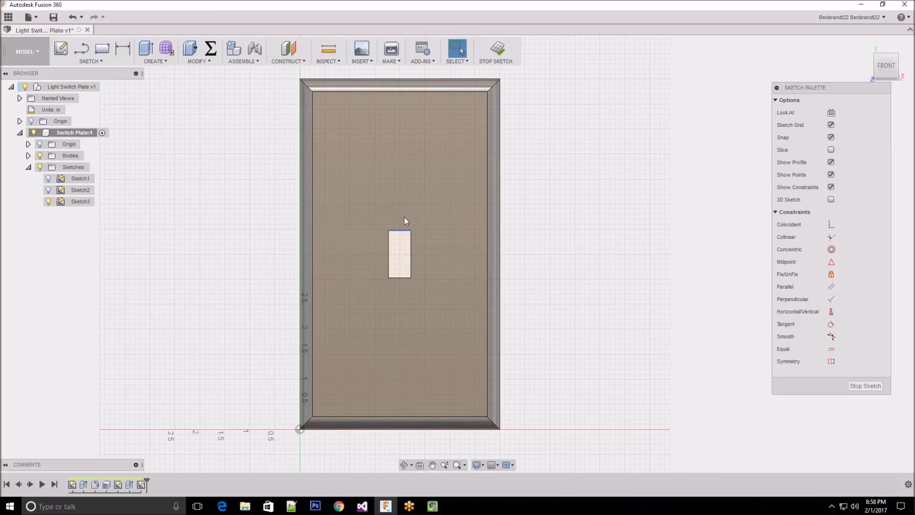
Draw a vertical line through the switch opening, from its upper edge's midpoint to its lower edge's midpoint
click(89, 61)
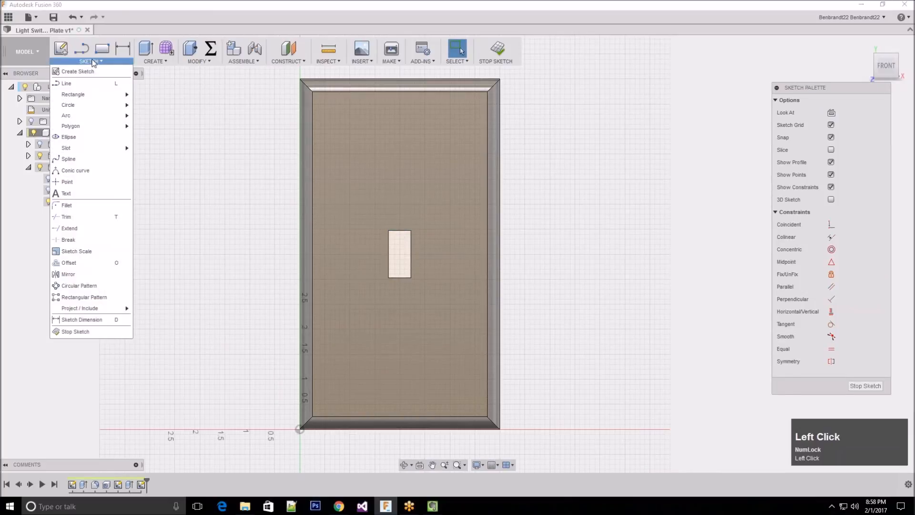
click(92, 82)
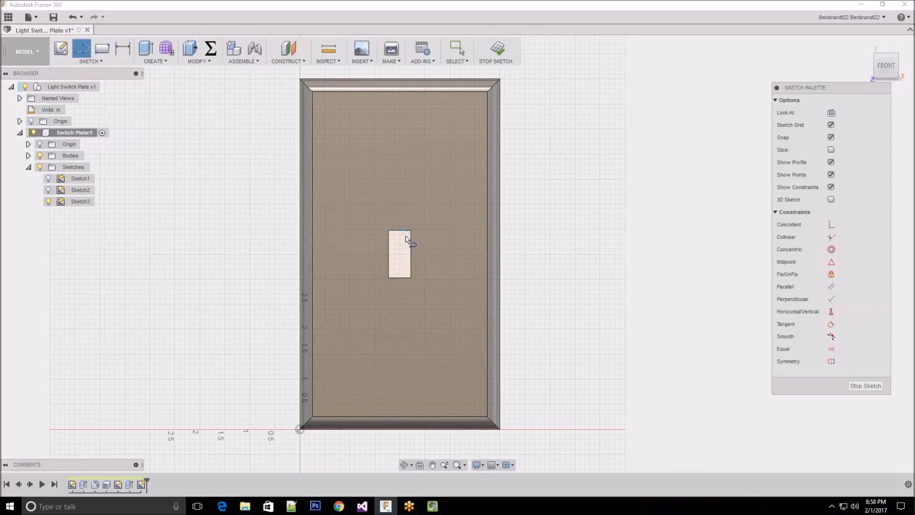
scroll(407, 237, down, 2)
scroll(406, 241, down, 2)
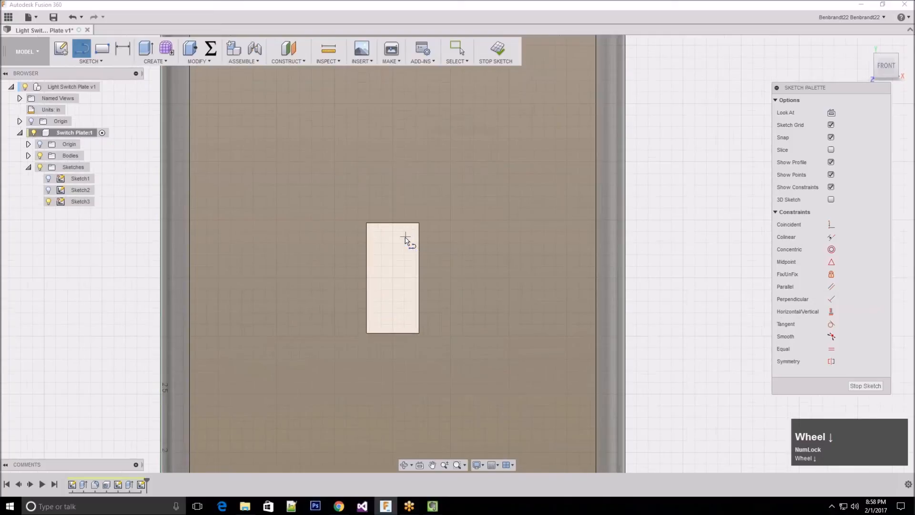
scroll(405, 241, down, 2)
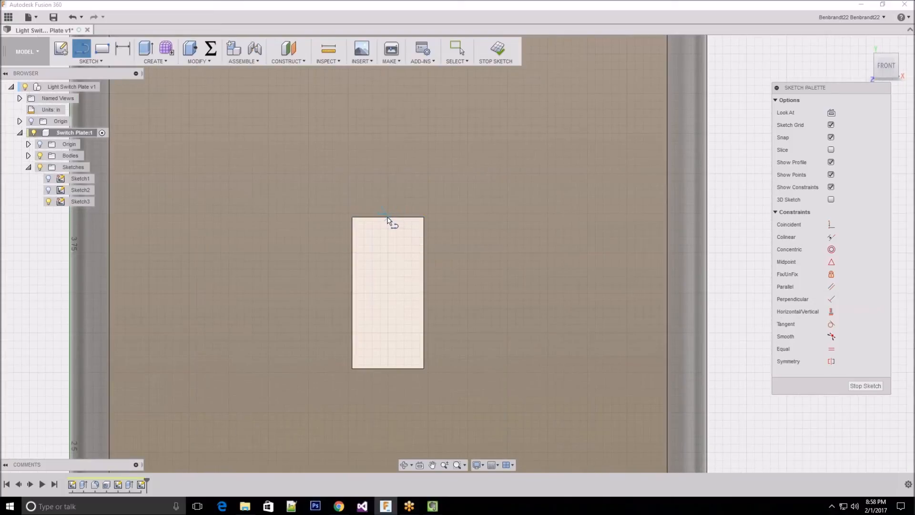
click(388, 218)
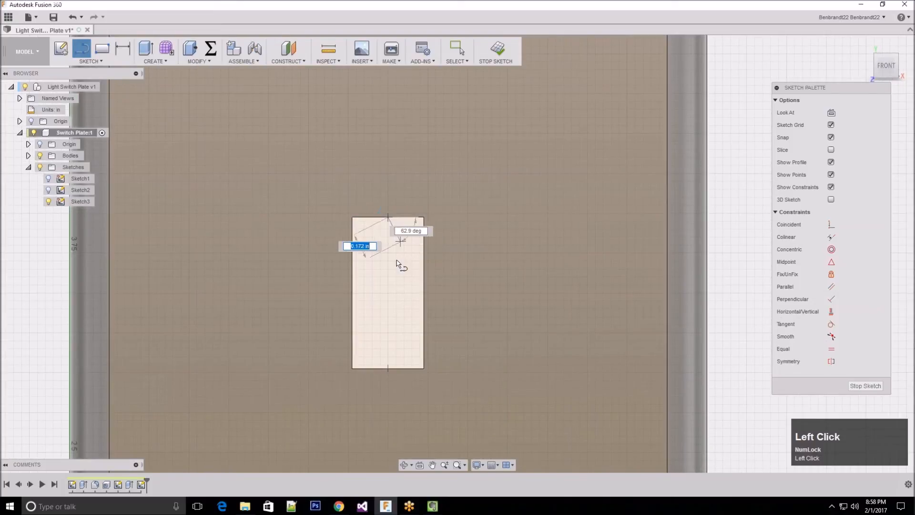
click(389, 368)
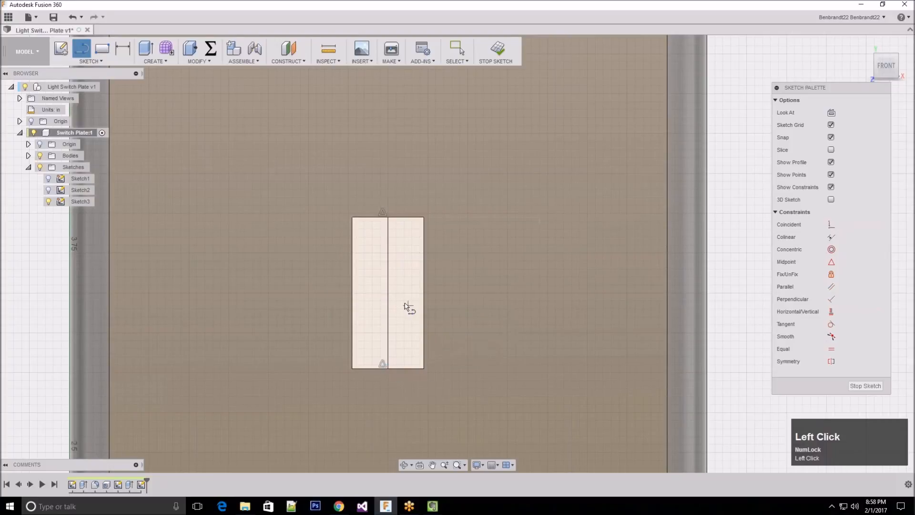
scroll(397, 304, up, 2)
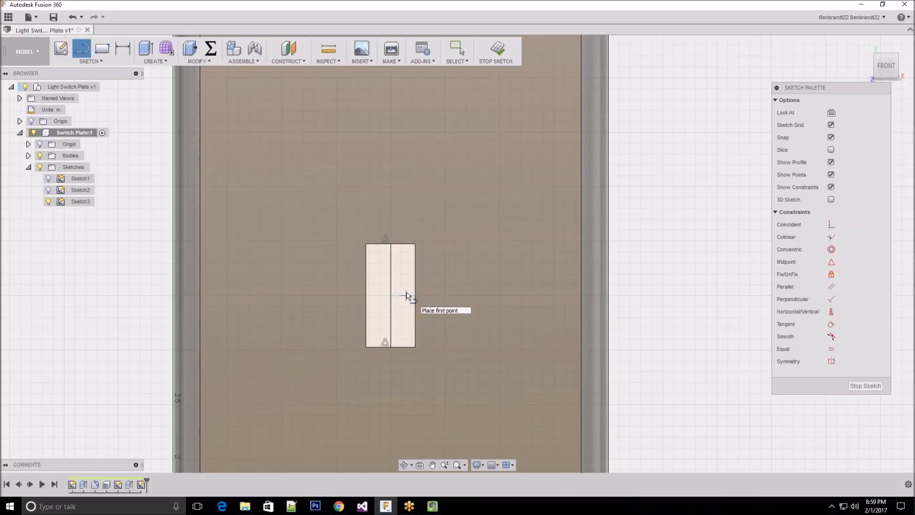
key(Escape)
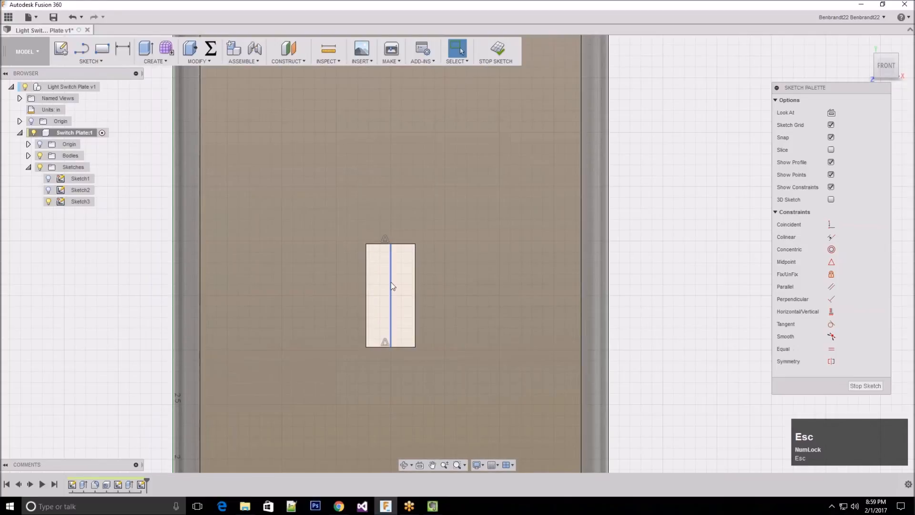
Convert the vertical centre line in the switch opening to construction geometry
click(391, 282)
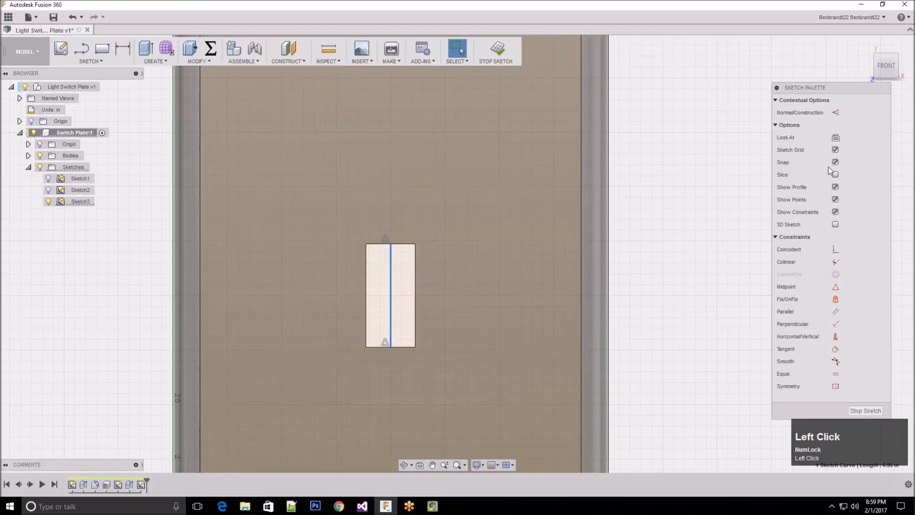
mouse_move(818, 85)
mouse_down()
mouse_move(756, 108)
mouse_move(746, 67)
mouse_up()
click(762, 94)
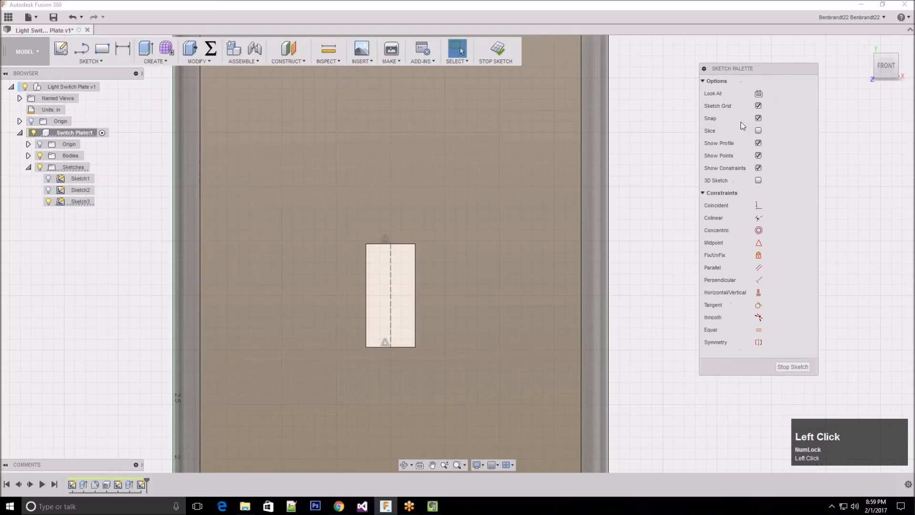
Sketch a center diameter circle above the switch opening, with its centre aligned to the vertical construction line
scroll(657, 254, up, 1)
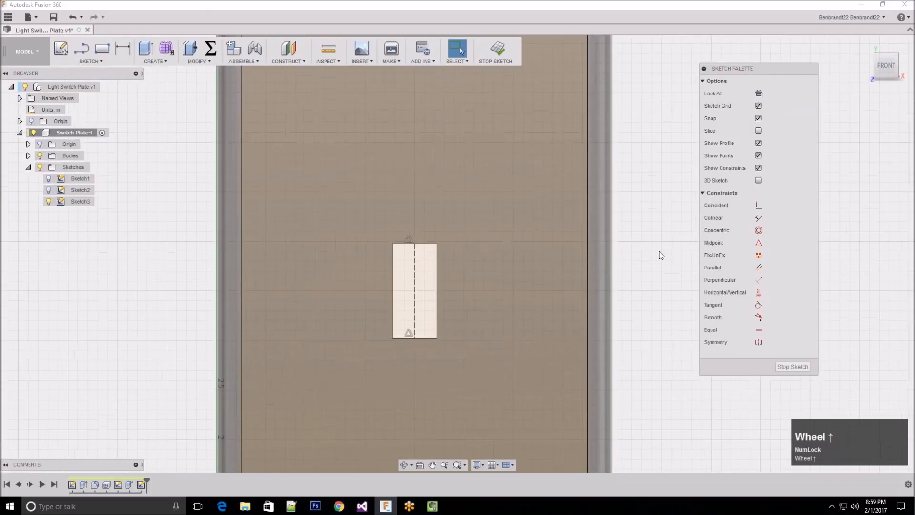
scroll(228, 181, up, 3)
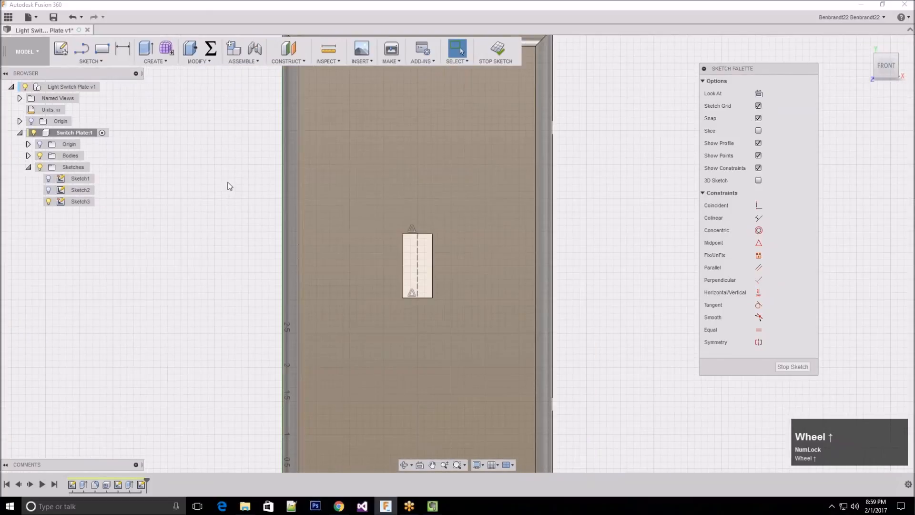
scroll(408, 362, up, 1)
click(499, 215)
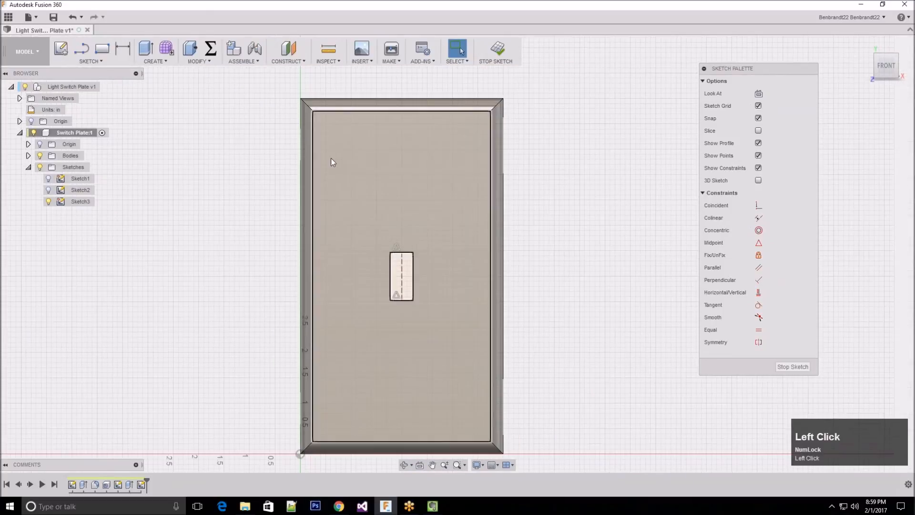
click(90, 61)
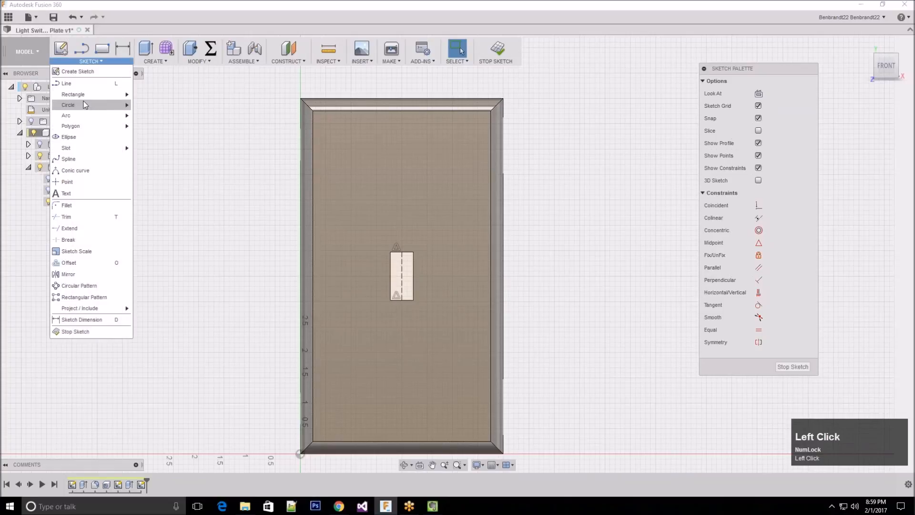
mouse_move(109, 108)
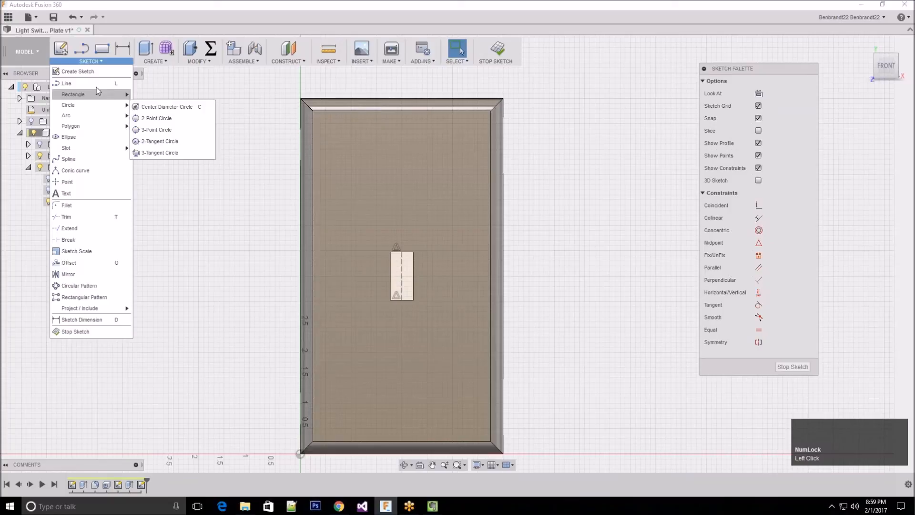
click(92, 106)
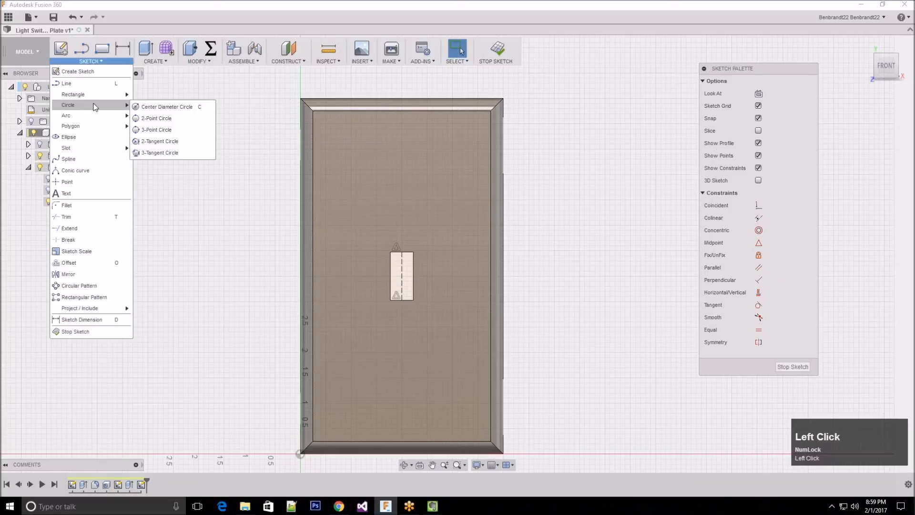
click(175, 107)
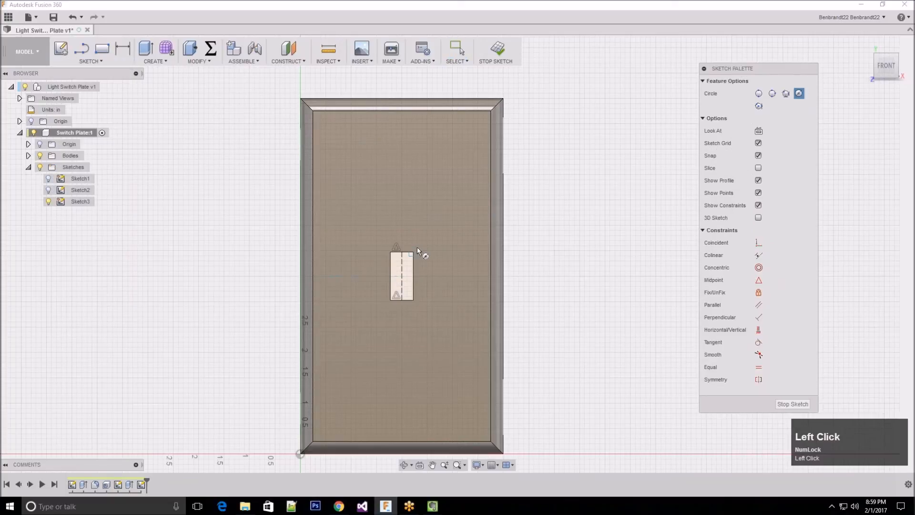
scroll(418, 246, down, 2)
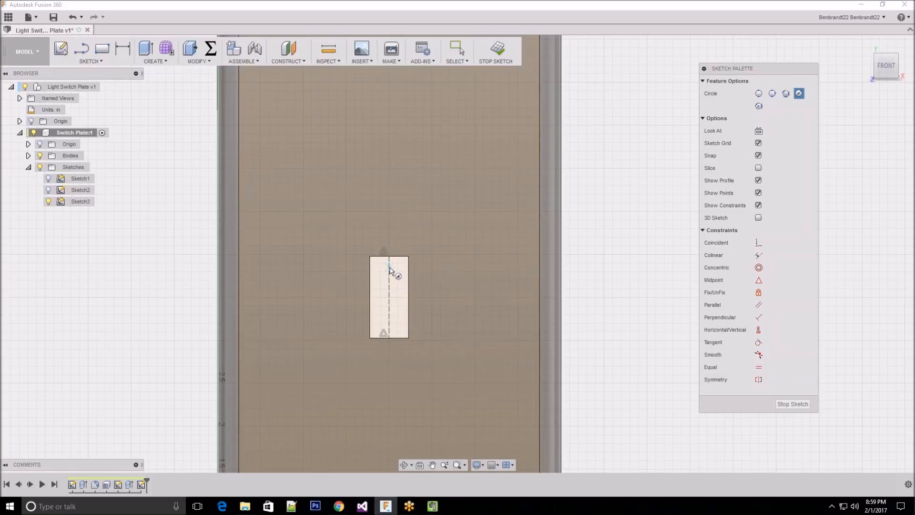
click(389, 207)
key(Escape)
click(412, 190)
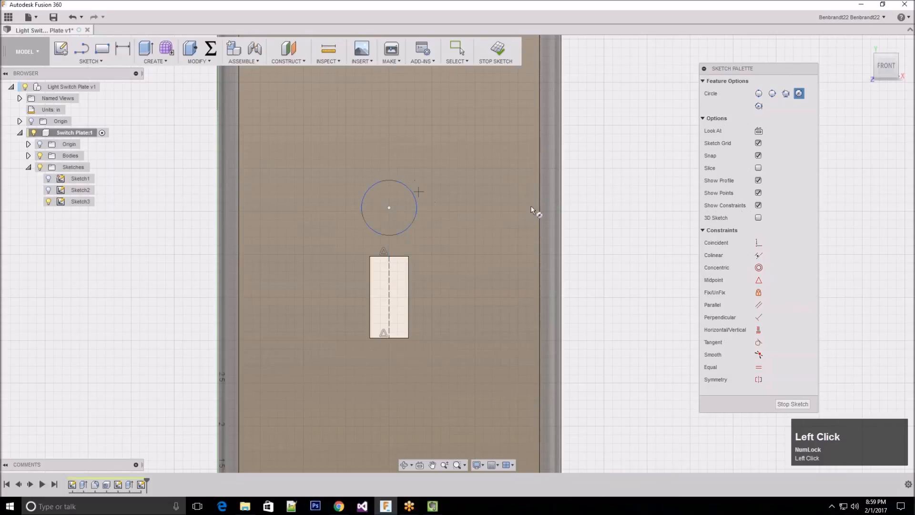
scroll(575, 208, down, 3)
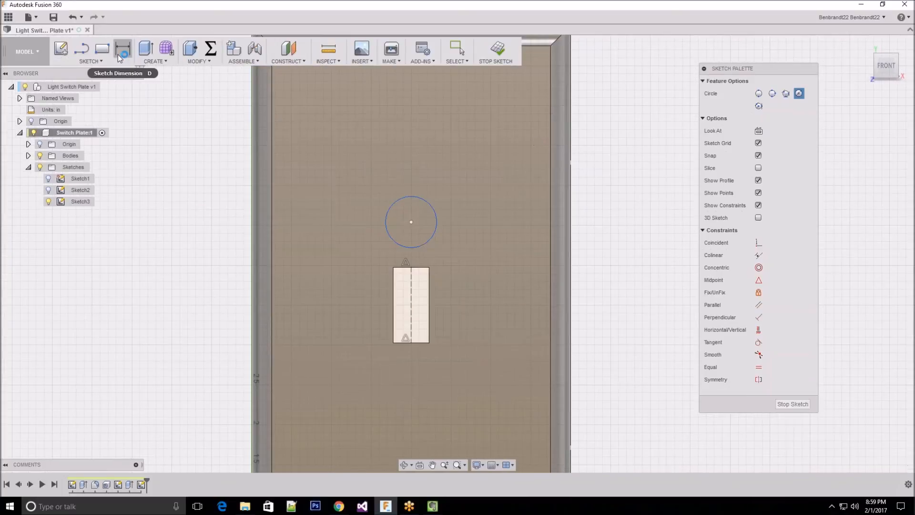
click(122, 56)
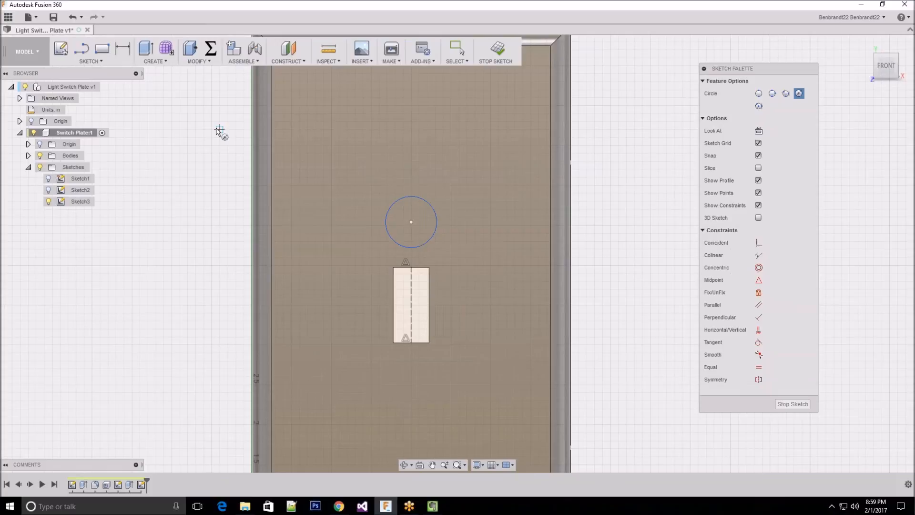
scroll(220, 132, down, 2)
key(Escape)
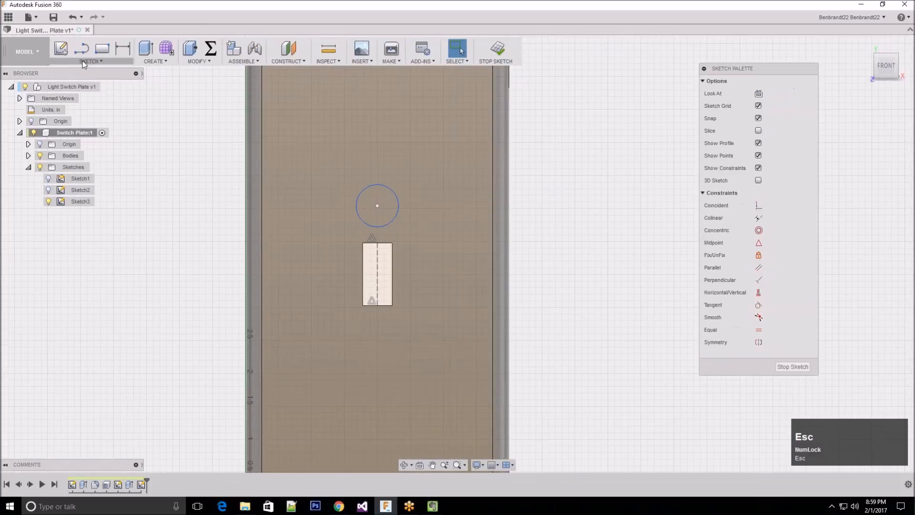
Sketch a second center diameter circle below the switch opening, with its centre aligned to the vertical construction line
click(85, 62)
mouse_move(89, 105)
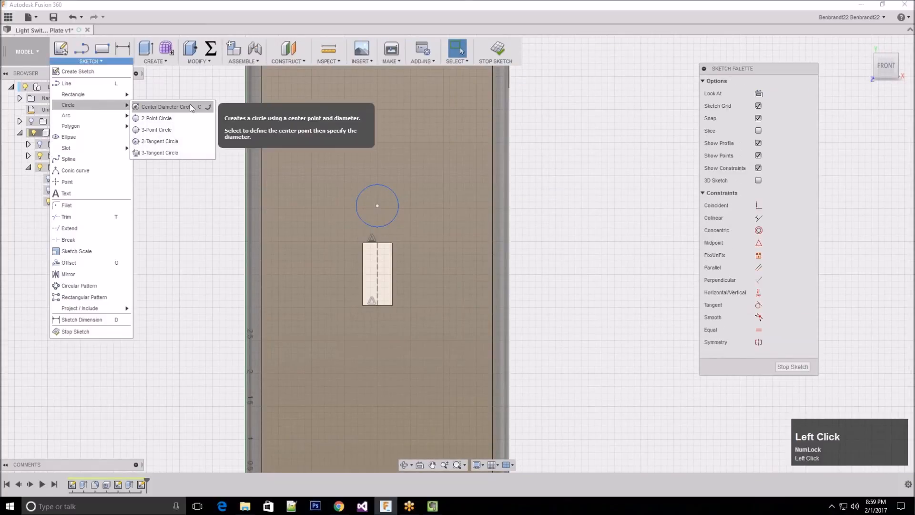
click(191, 105)
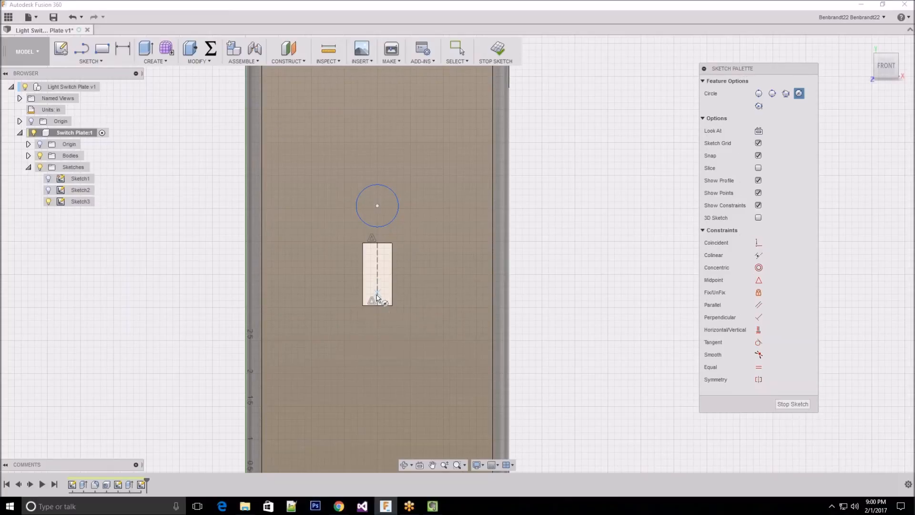
click(378, 347)
click(410, 356)
key(Escape)
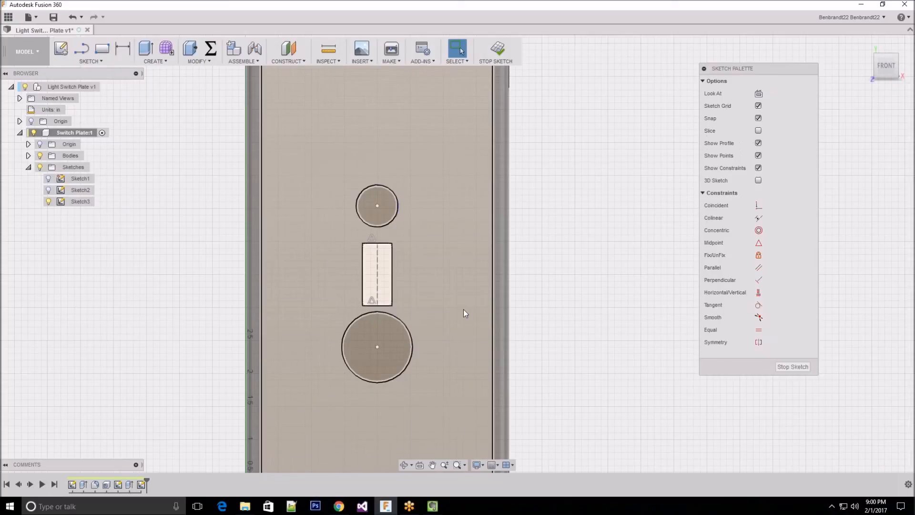
click(525, 319)
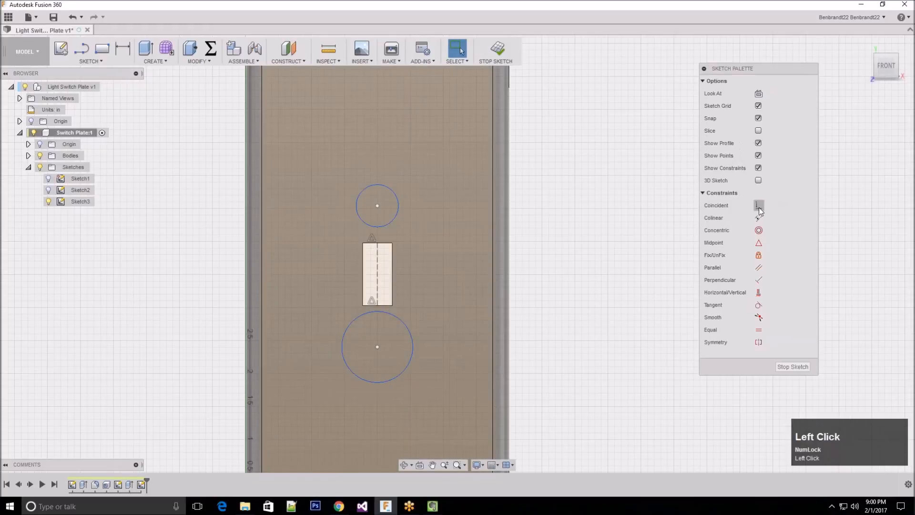
Apply an Equal constraint to the two circles and shrink the upper one freehand to a diameter of about 0.66 in
mouse_move(765, 73)
mouse_down()
mouse_move(661, 81)
mouse_move(650, 98)
mouse_move(606, 77)
mouse_up()
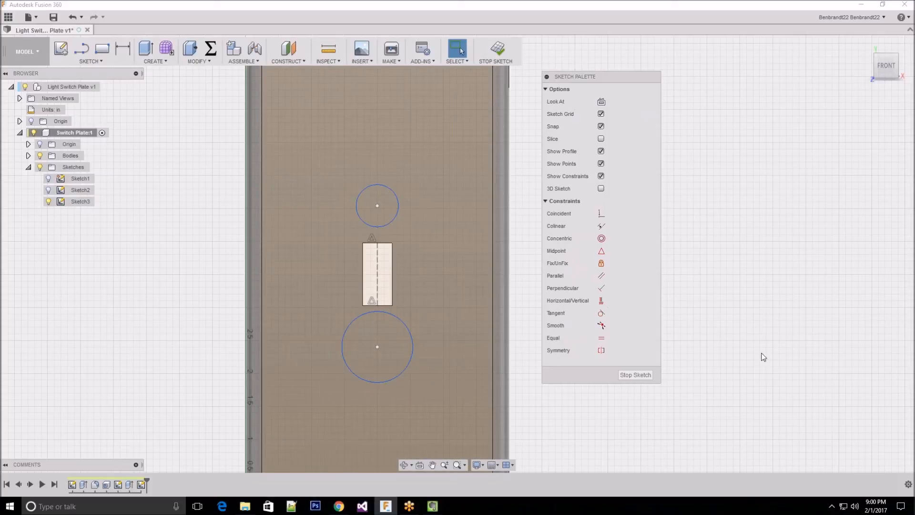
click(602, 338)
click(407, 322)
click(398, 217)
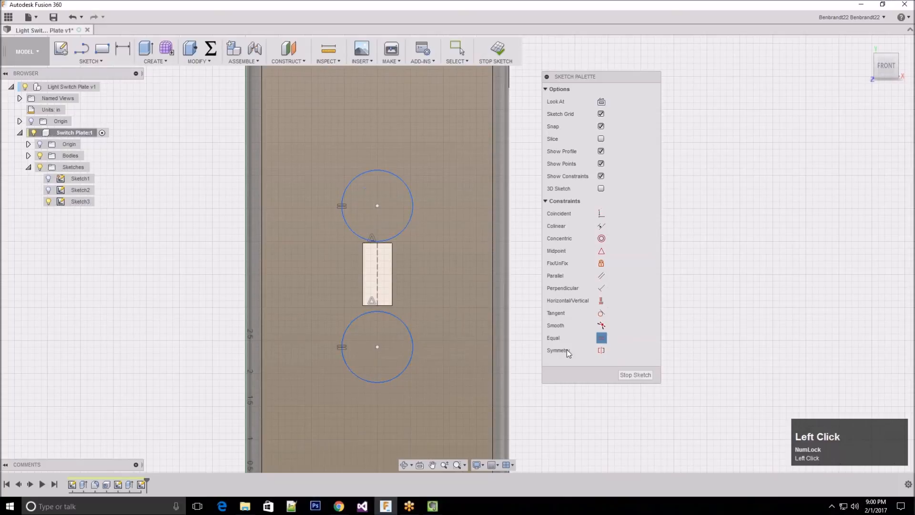
key(Escape)
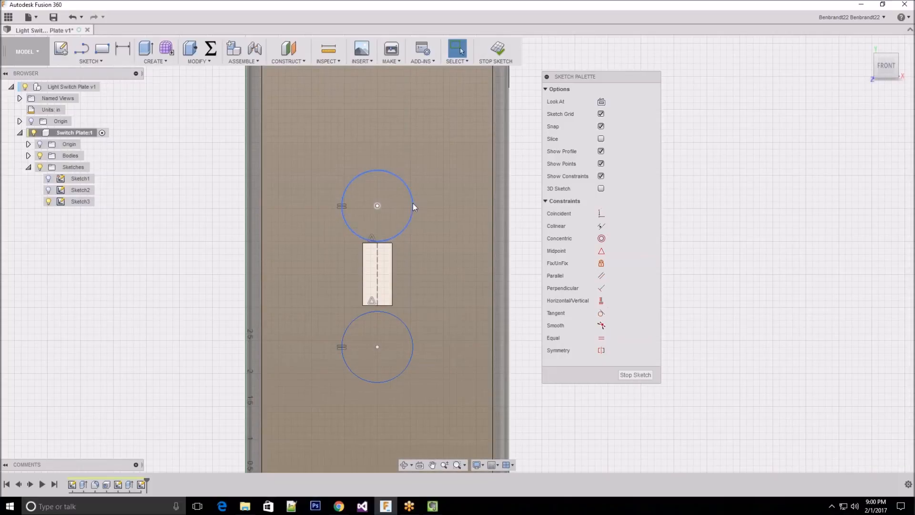
mouse_move(413, 204)
mouse_down()
mouse_move(421, 207)
mouse_move(398, 216)
mouse_up()
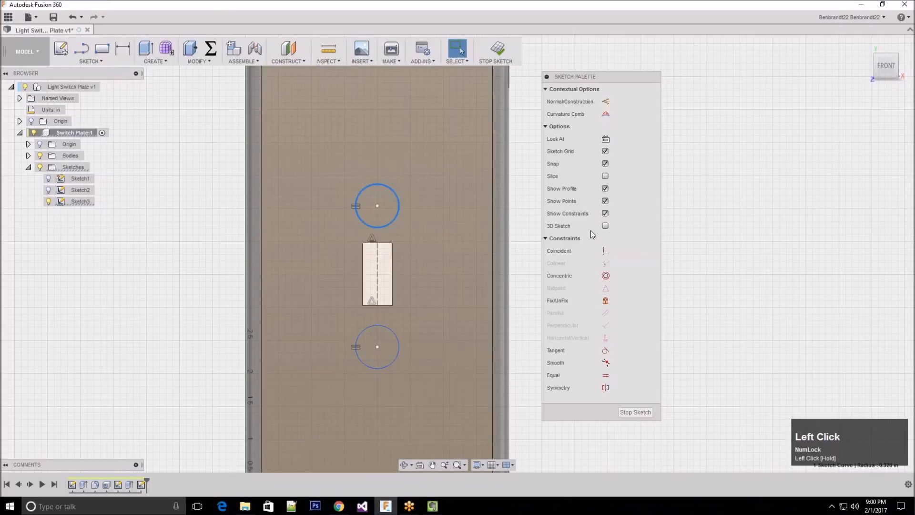
key(Escape)
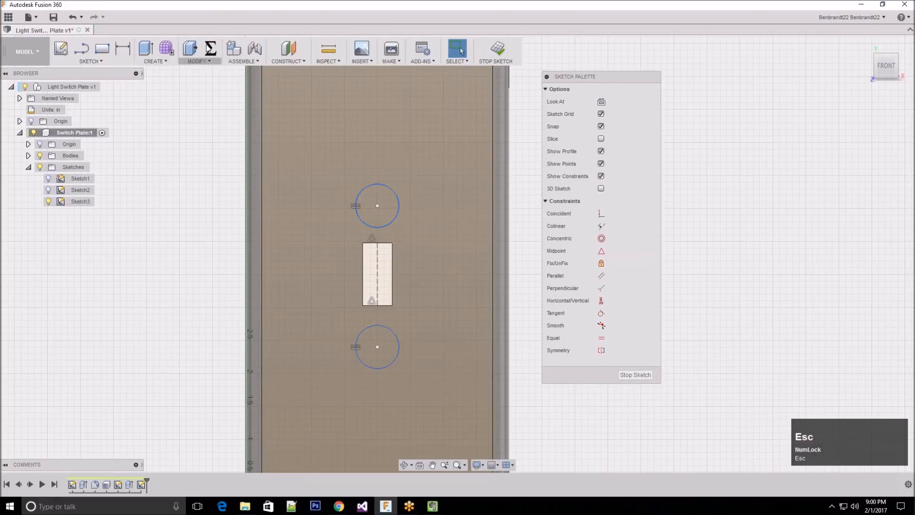
Dimension the diameter of the circle above the switch opening as 1/8 in
click(123, 51)
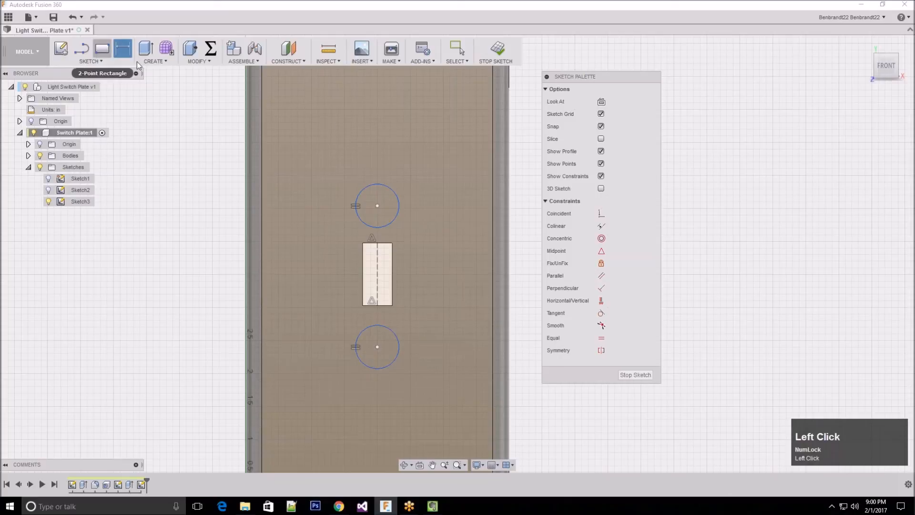
click(394, 193)
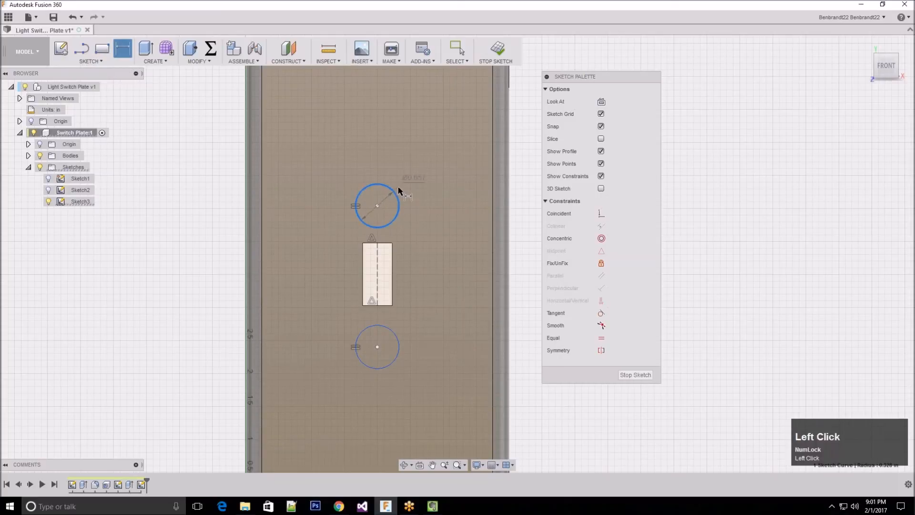
click(428, 171)
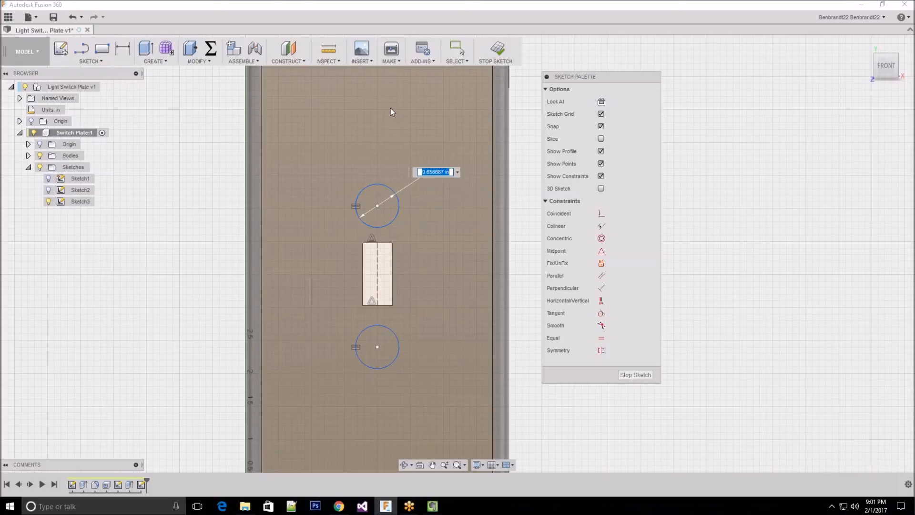
text(1/8)
key(Return)
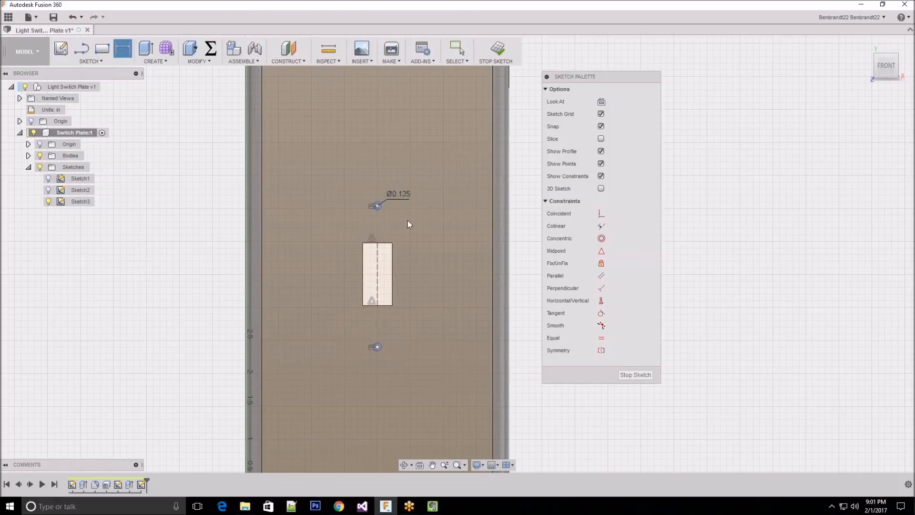
Change the upper circle's diameter dimension to 3/16 in and leave the dimension command
click(404, 198)
click(404, 198)
text(3/16)
key(Return)
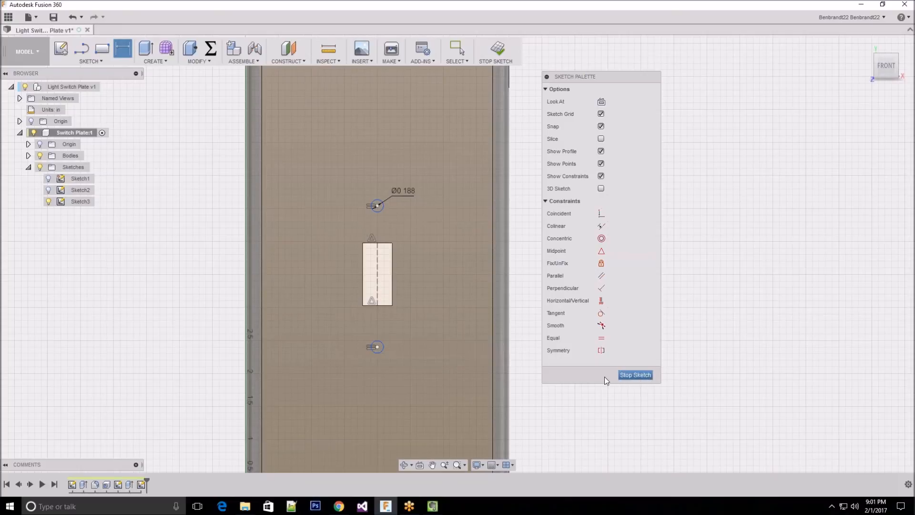
key(Escape)
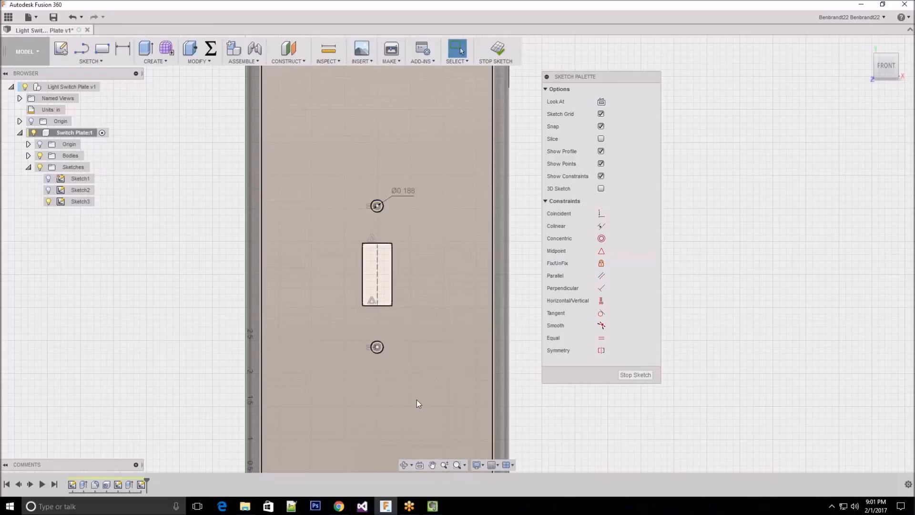
click(620, 428)
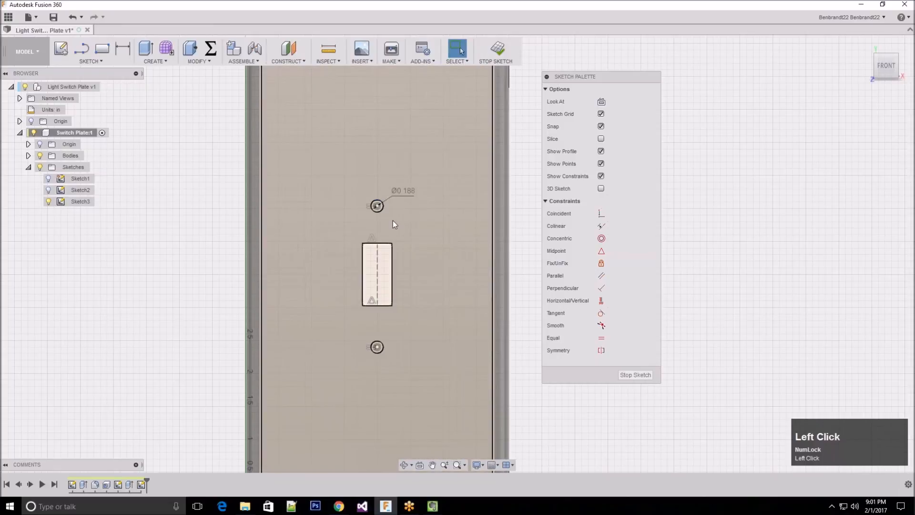
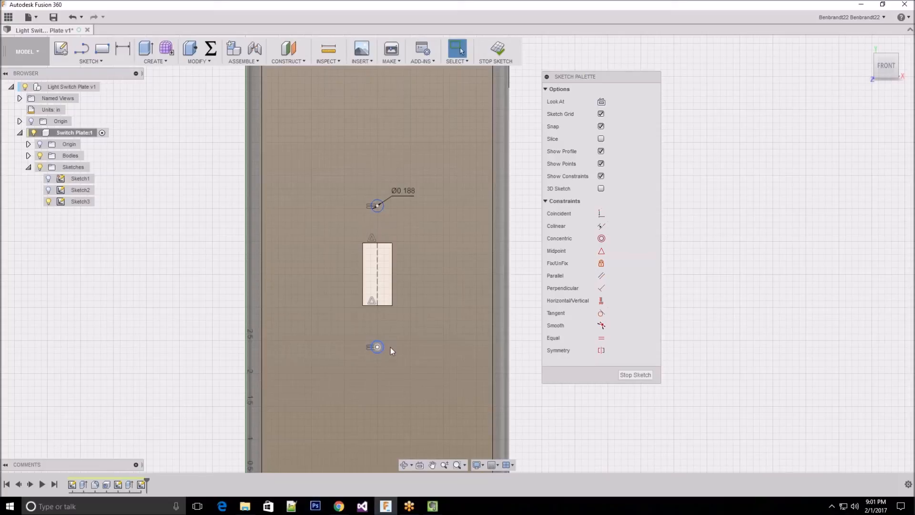
click(172, 332)
click(168, 215)
click(709, 438)
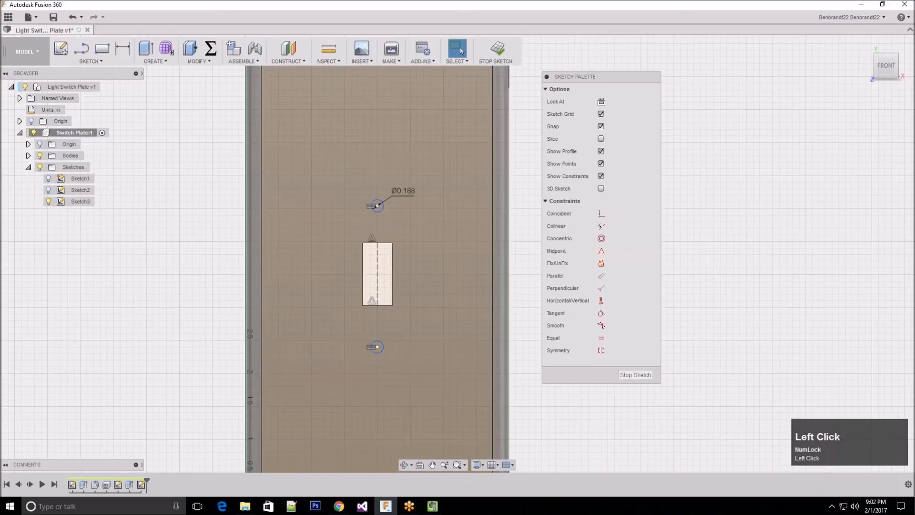
click(204, 220)
Dimension the vertical distance between the two circle centres as 2 in and leave the dimension command
scroll(533, 274, down, 5)
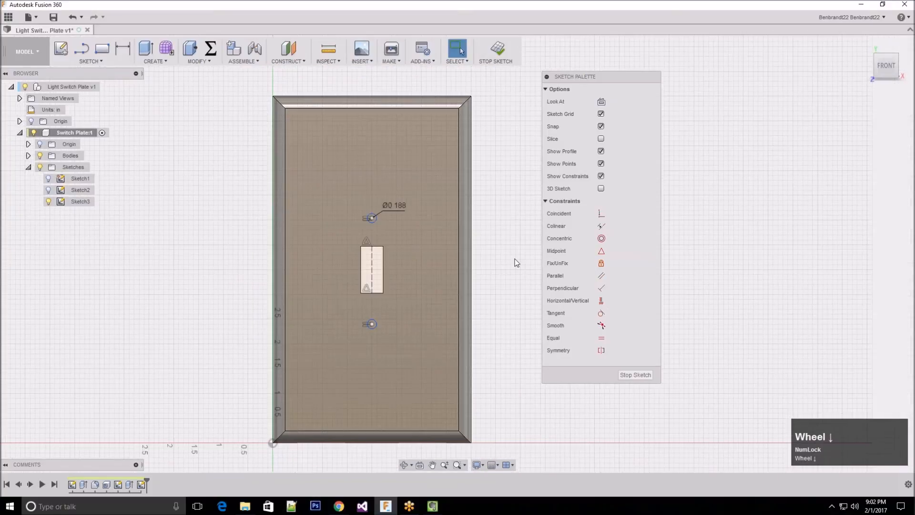
scroll(510, 263, down, 2)
scroll(501, 261, down, 1)
key(d)
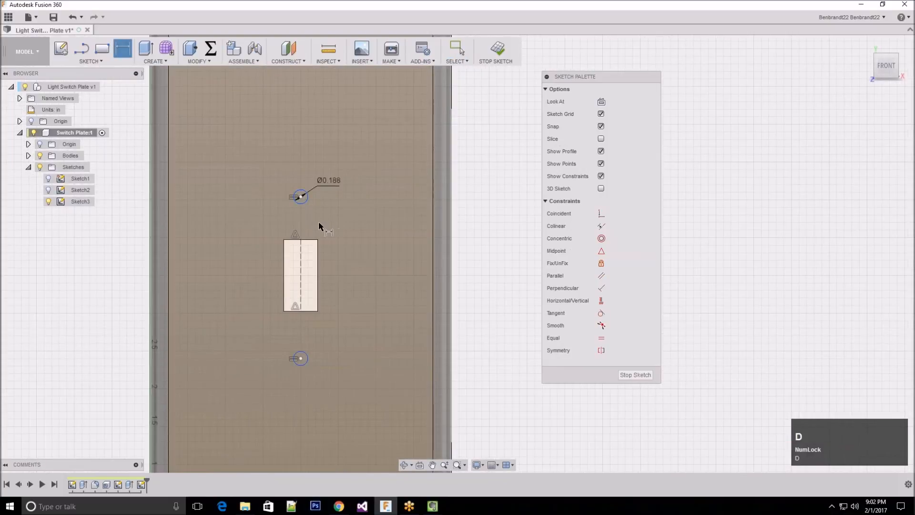
key(Escape)
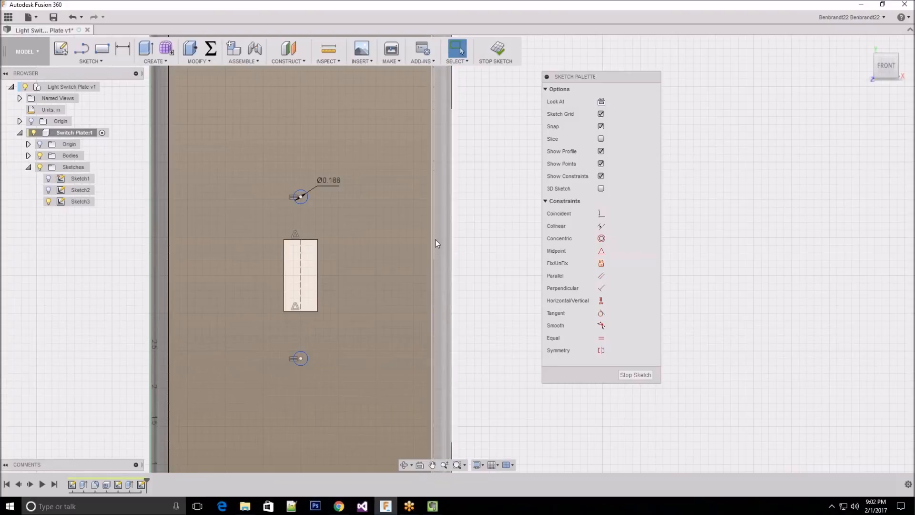
key(d)
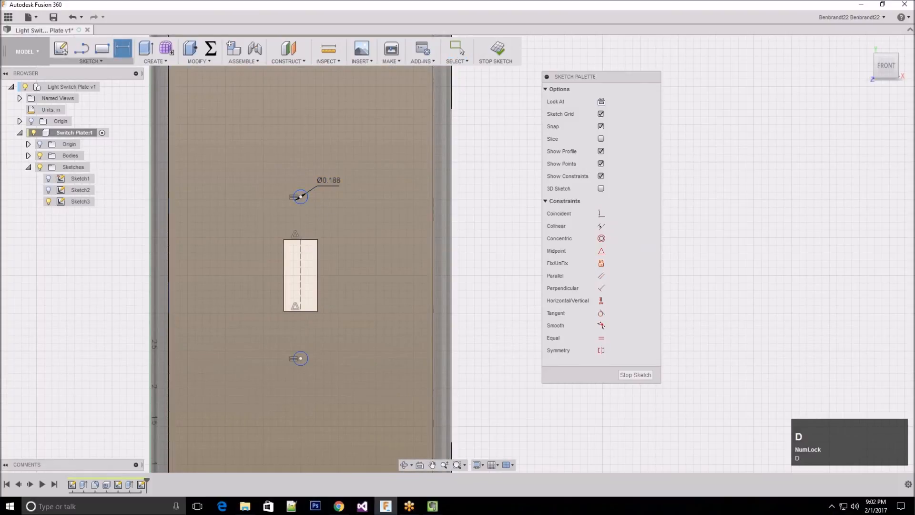
click(125, 51)
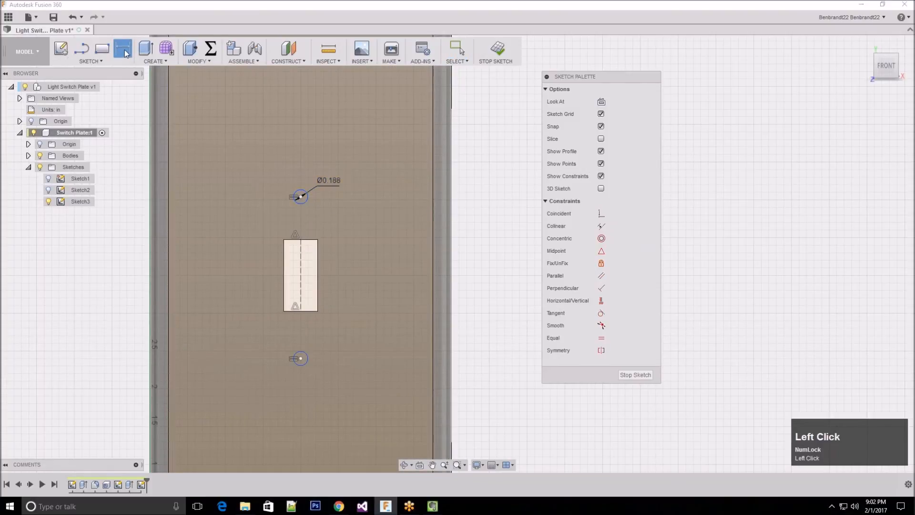
click(301, 197)
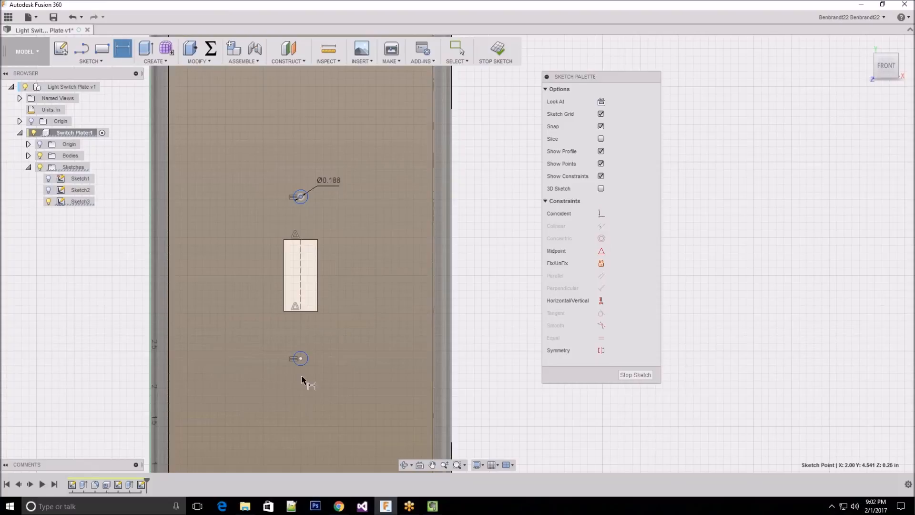
click(300, 360)
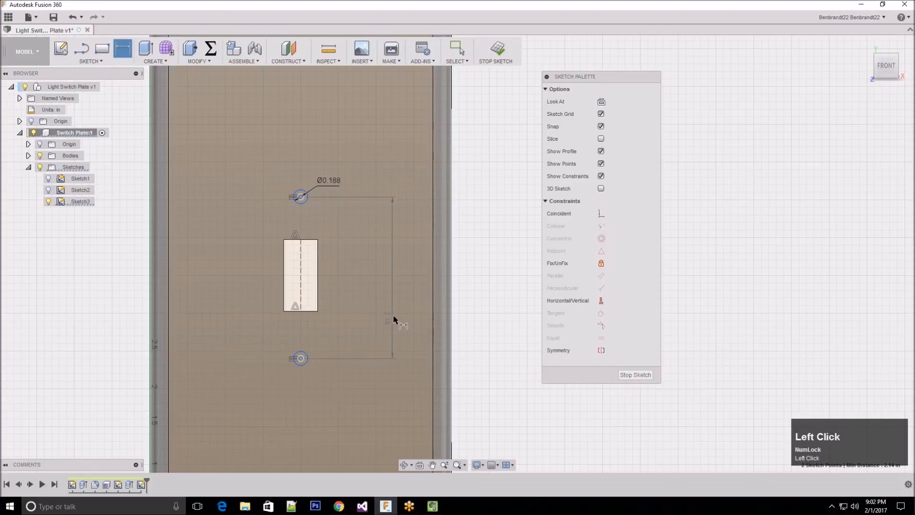
click(395, 289)
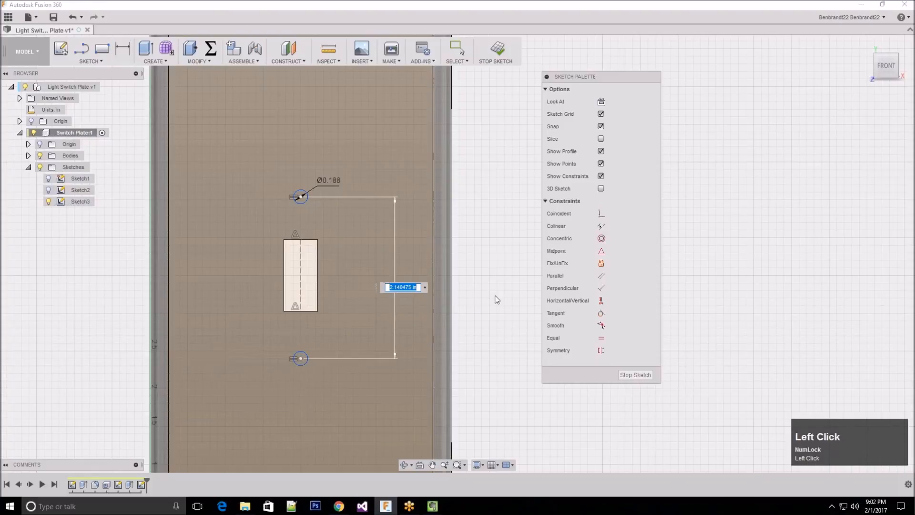
text(2)
key(Return)
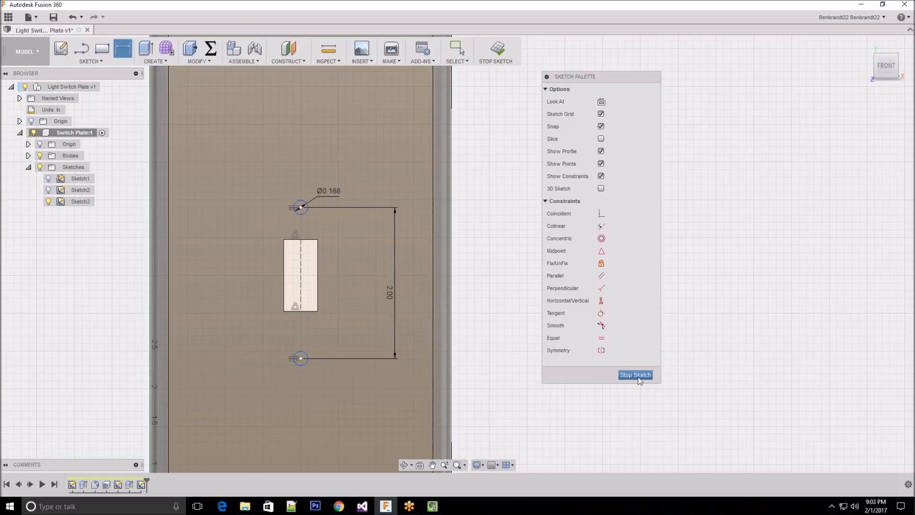
click(487, 346)
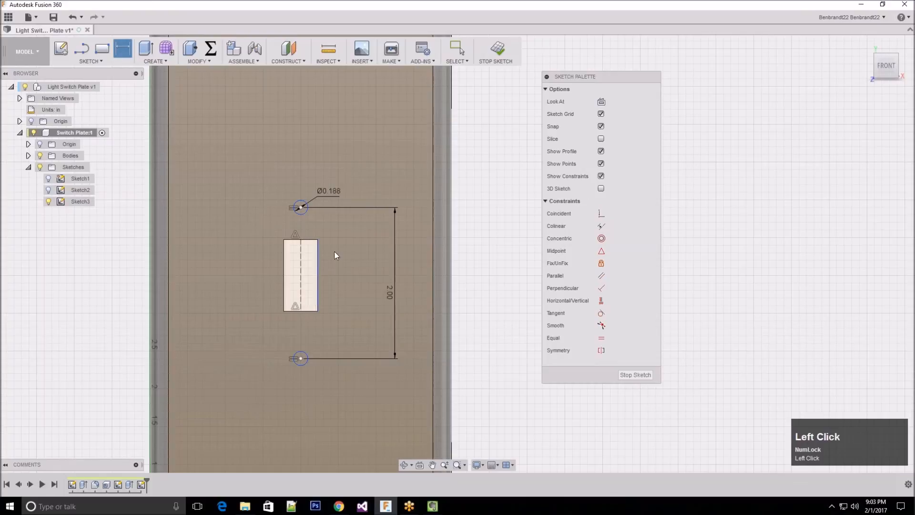
key(Escape)
Move the upper circle slightly right and the lower circle slightly left of the vertical construction line
scroll(379, 402, up, 3)
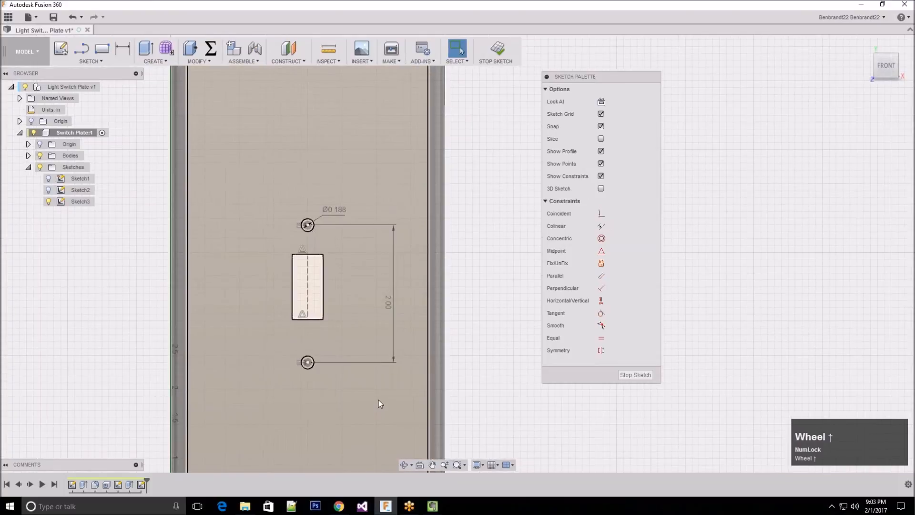
scroll(330, 296, down, 5)
click(508, 292)
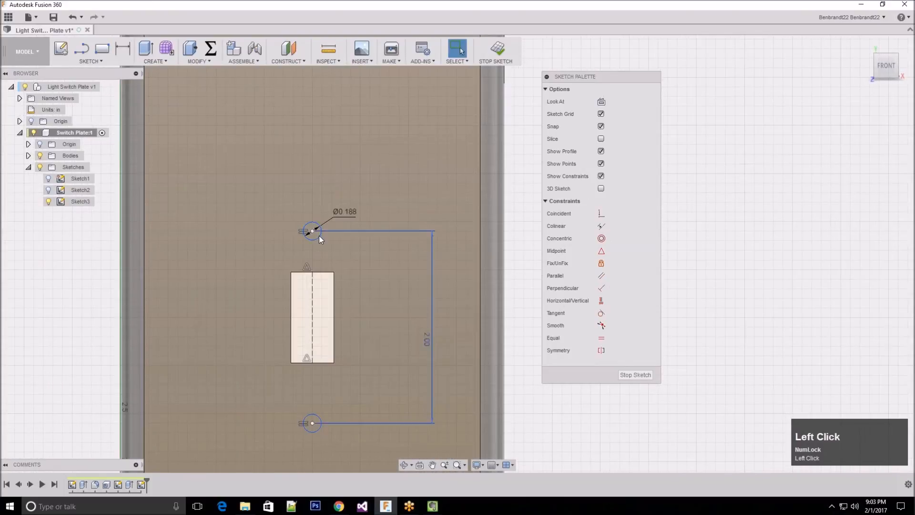
mouse_move(317, 238)
mouse_down()
mouse_move(298, 234)
mouse_move(335, 236)
mouse_up()
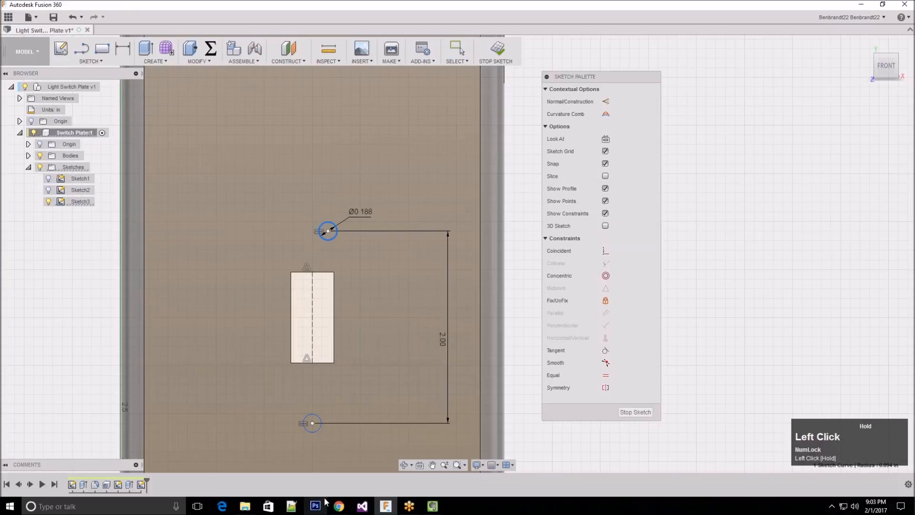
drag(313, 433, 299, 433)
key(Escape)
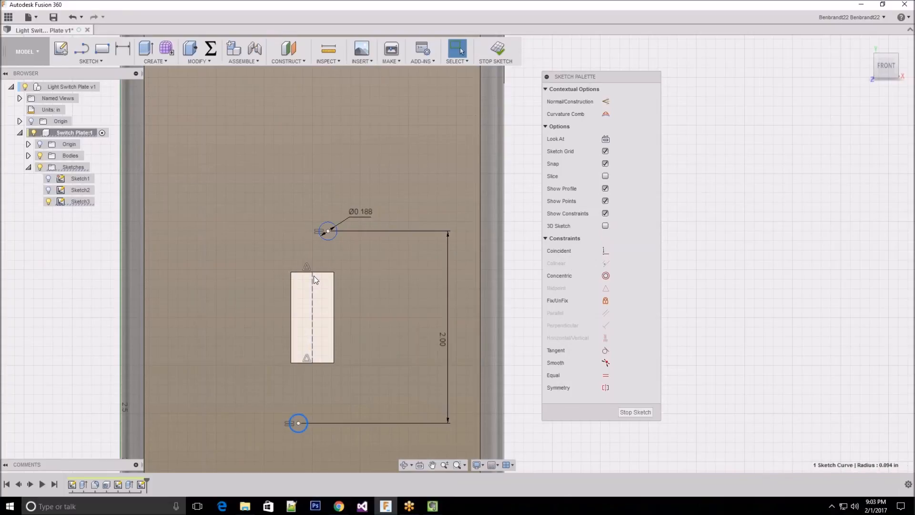
Make both circle centres coincident with the vertical construction line, and shift the circle pair freehand upward along it
click(820, 296)
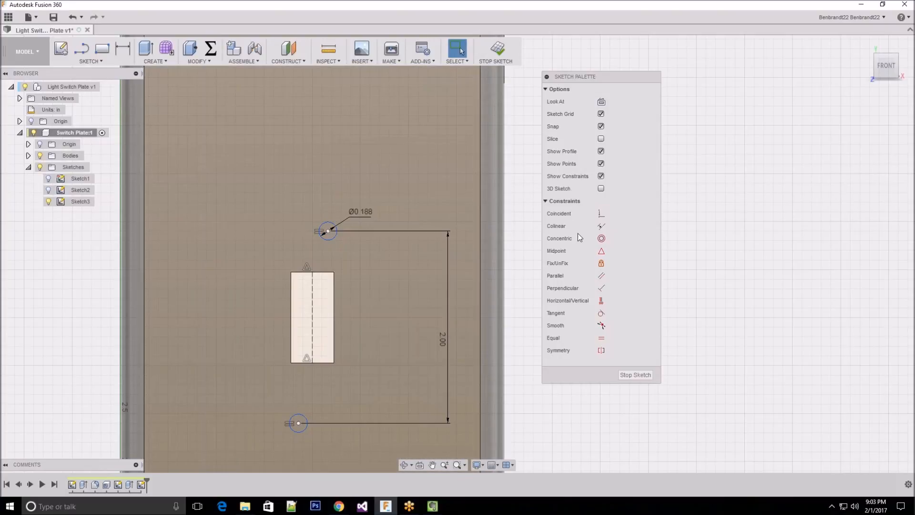
click(601, 213)
click(328, 232)
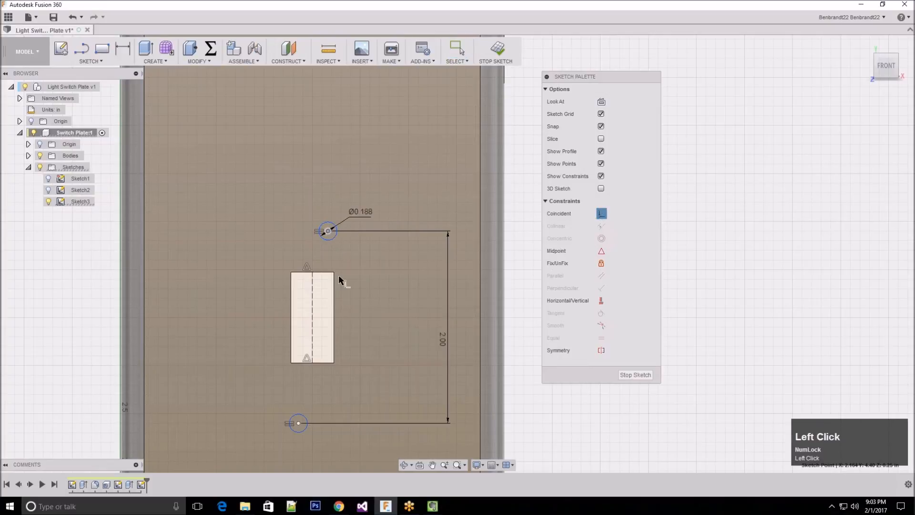
click(311, 293)
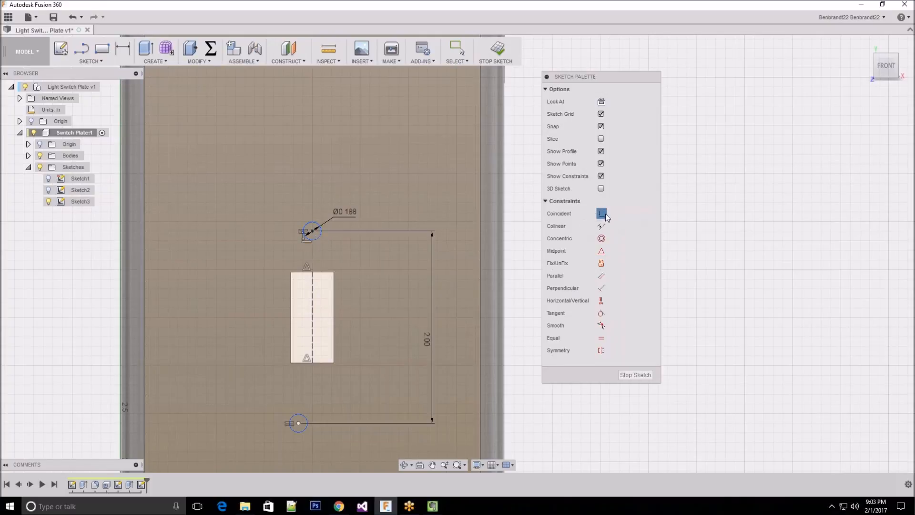
click(298, 423)
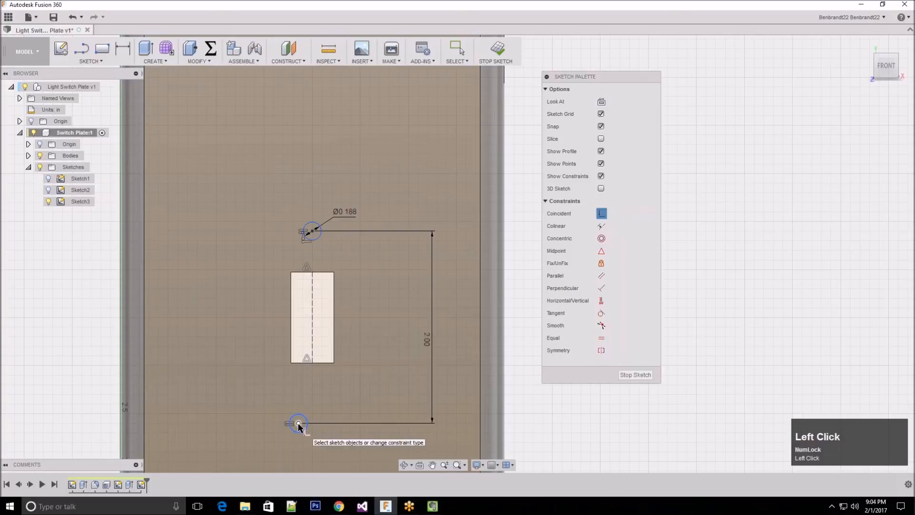
click(312, 333)
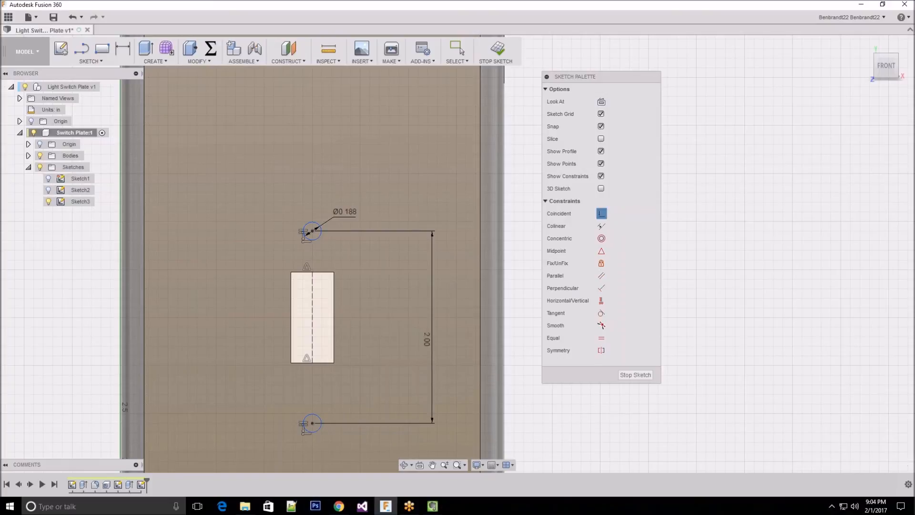
key(Escape)
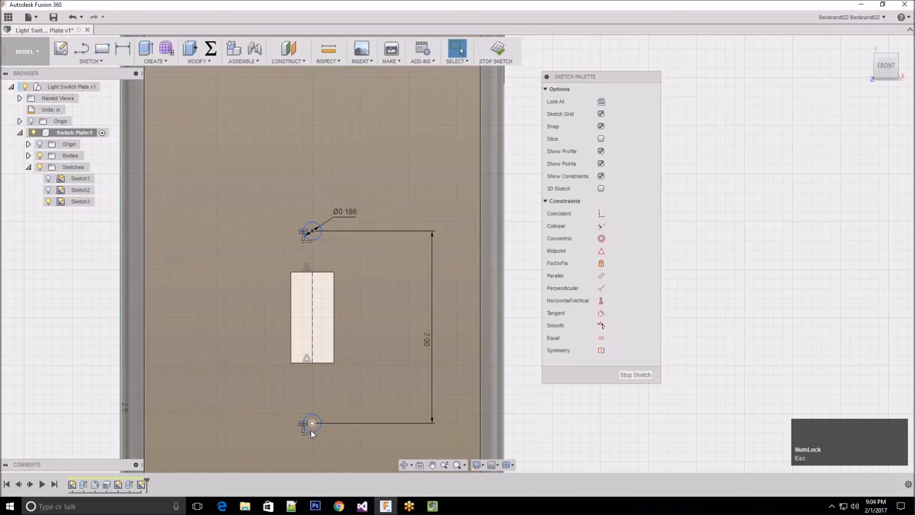
mouse_move(319, 416)
mouse_down()
mouse_move(318, 407)
mouse_move(327, 426)
mouse_move(295, 430)
mouse_move(299, 396)
mouse_move(316, 398)
mouse_move(311, 448)
mouse_move(311, 358)
mouse_move(313, 394)
mouse_move(319, 369)
mouse_up()
click(90, 290)
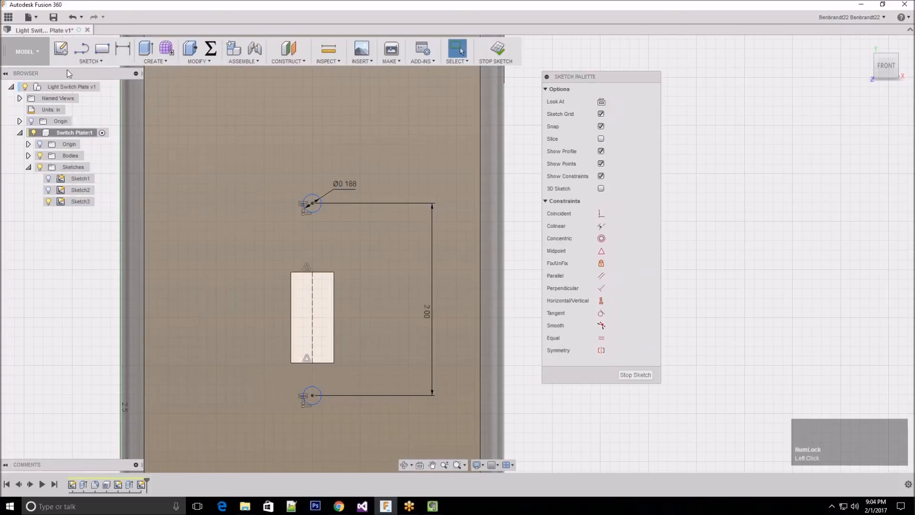
Draw a horizontal line between the midpoints of the switch opening's left and right edges
click(88, 65)
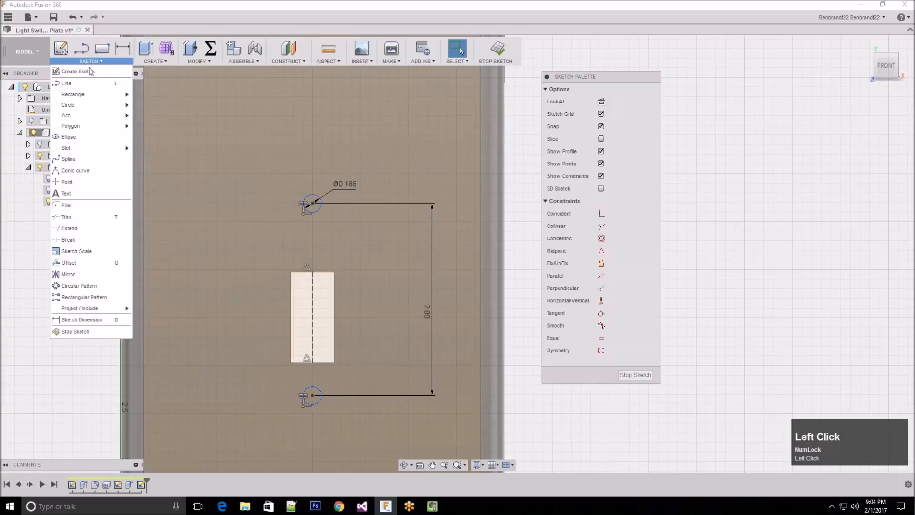
click(72, 87)
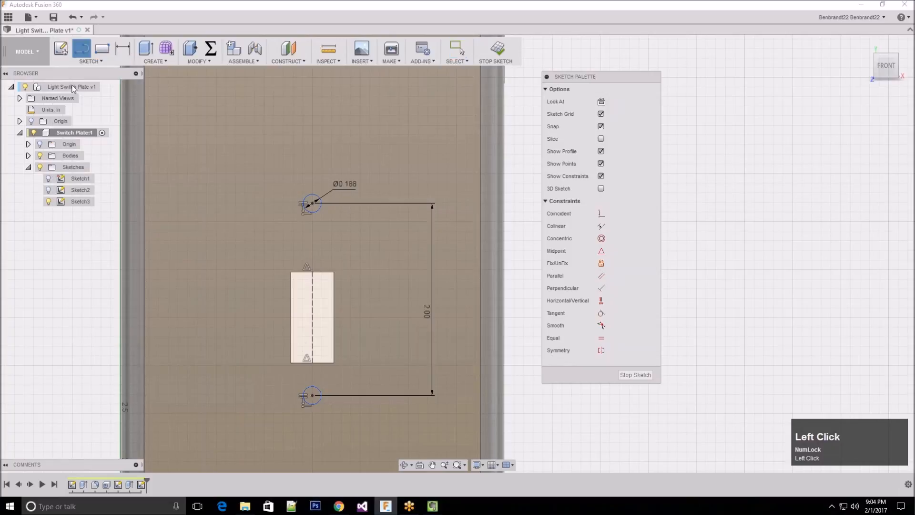
click(291, 317)
click(334, 316)
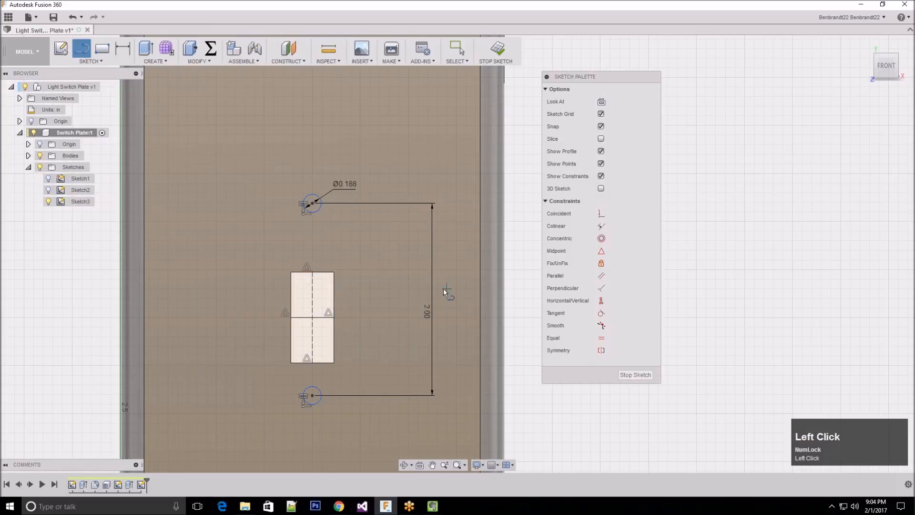
key(Escape)
key(Escape)
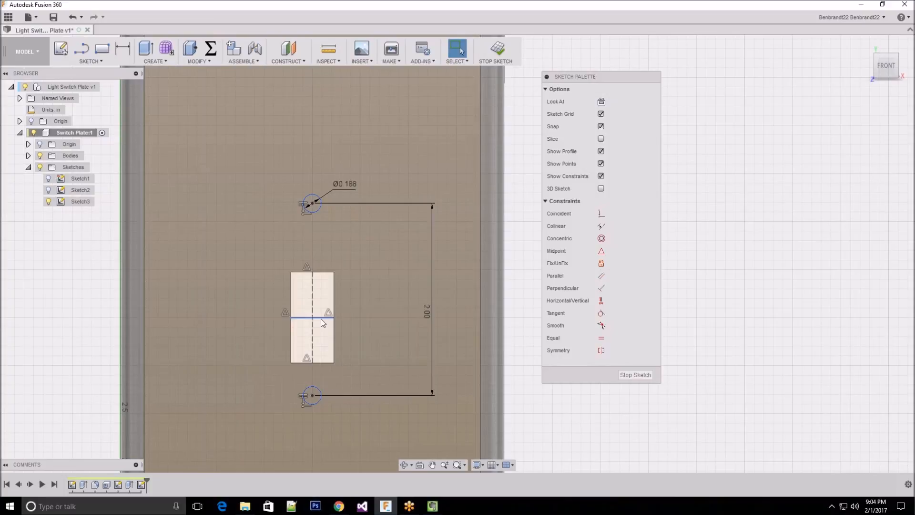
Convert the horizontal line across the switch opening into a construction line
click(322, 318)
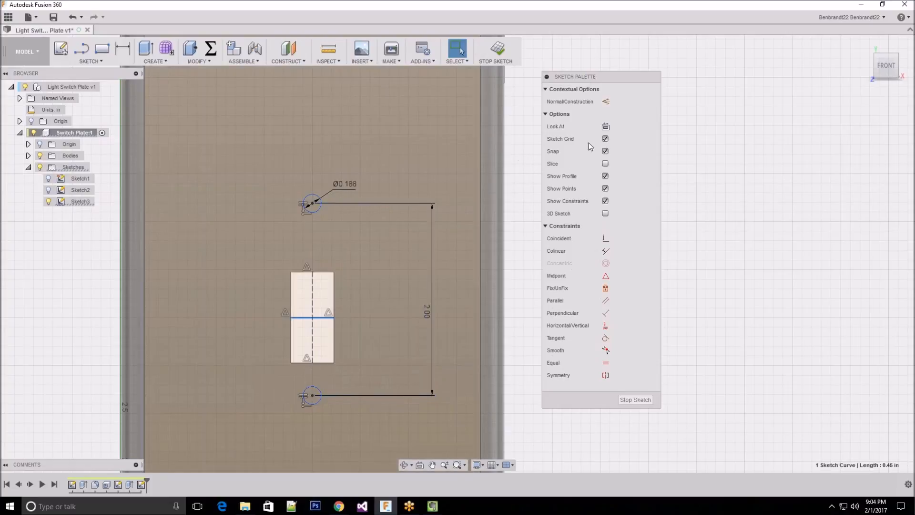
click(607, 102)
key(Escape)
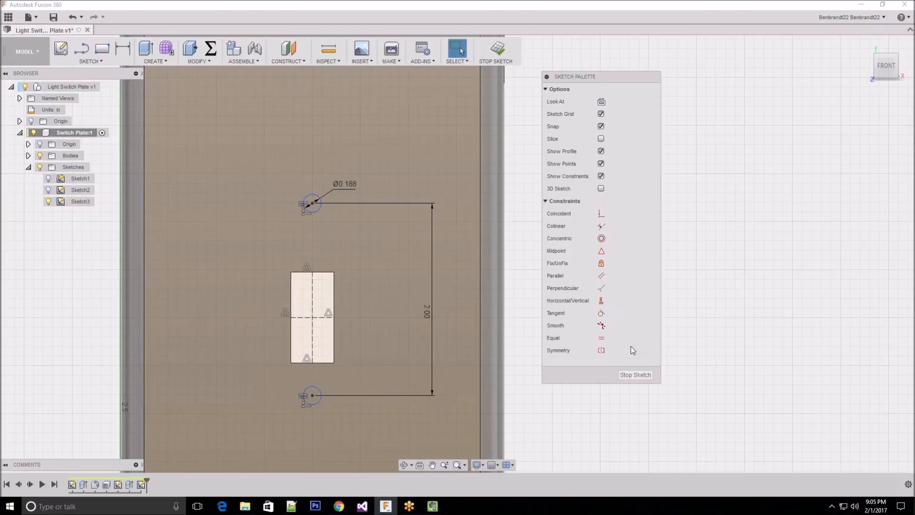
key(Escape)
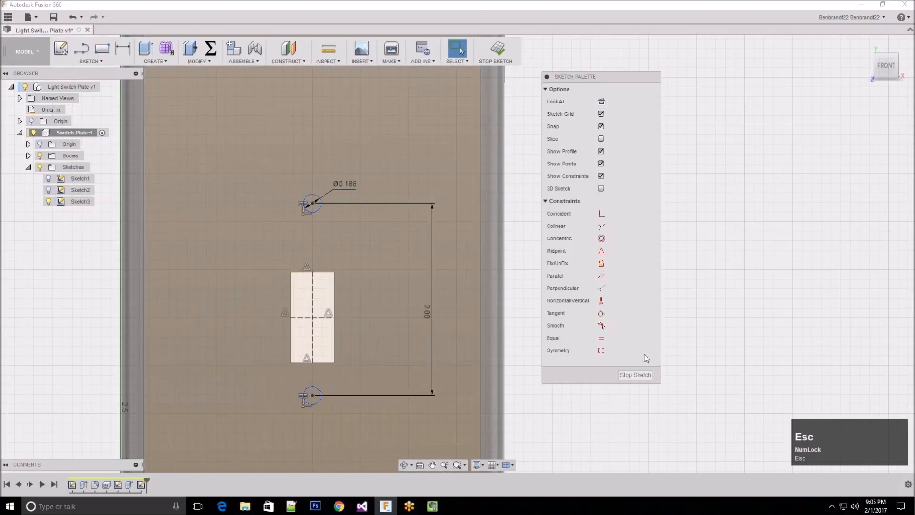
Apply a Symmetry constraint to the upper and lower circles about the horizontal construction line
click(601, 350)
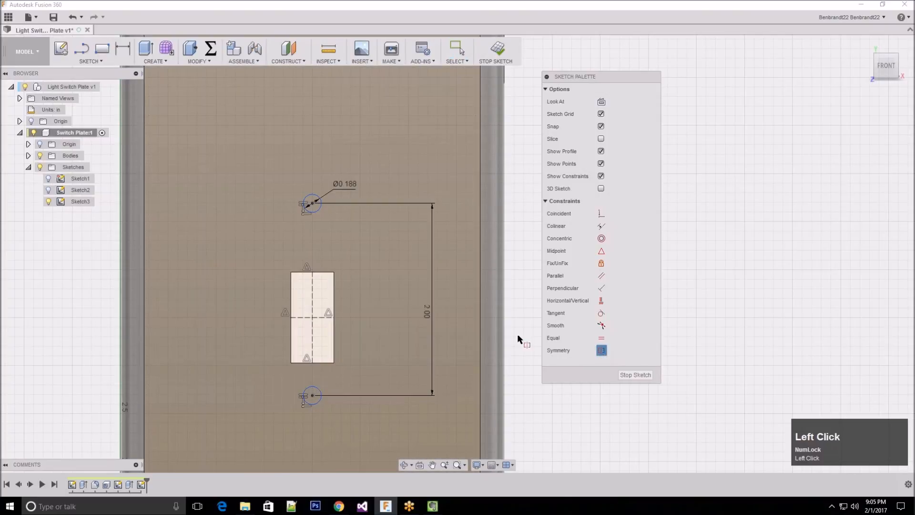
click(319, 210)
click(318, 404)
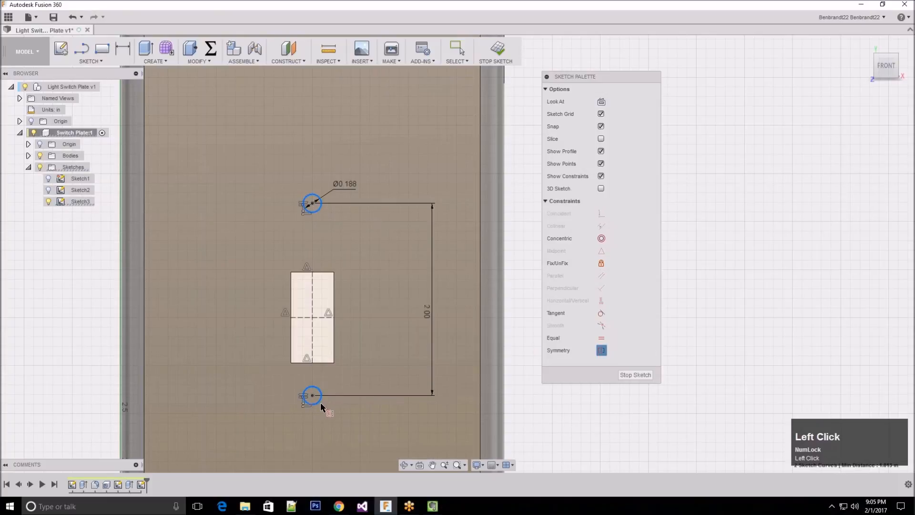
click(300, 318)
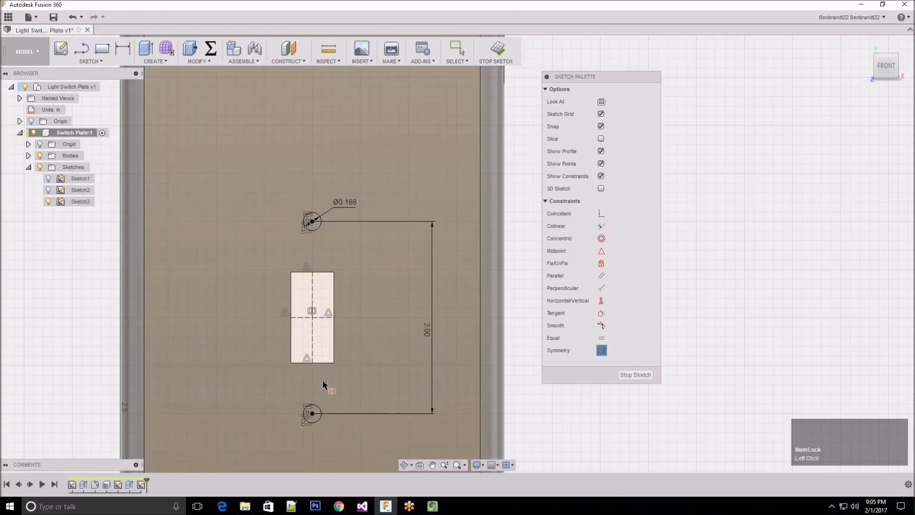
key(Escape)
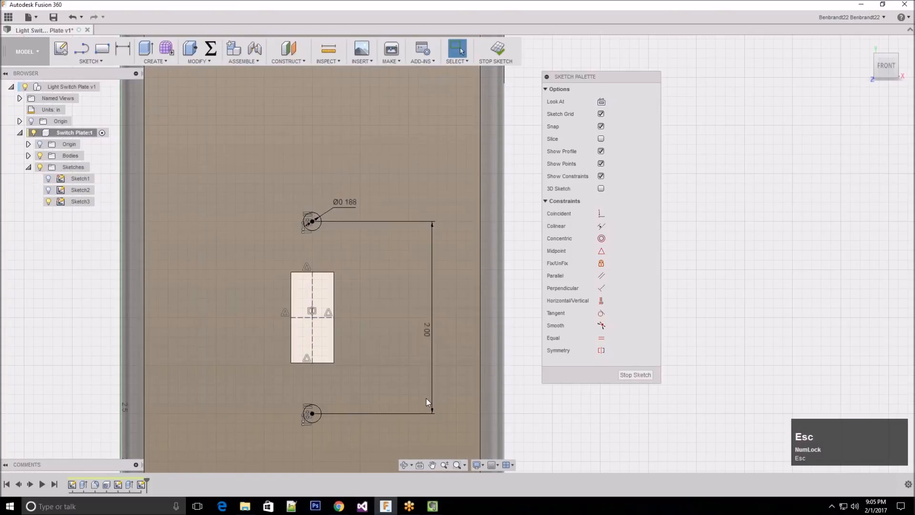
click(316, 405)
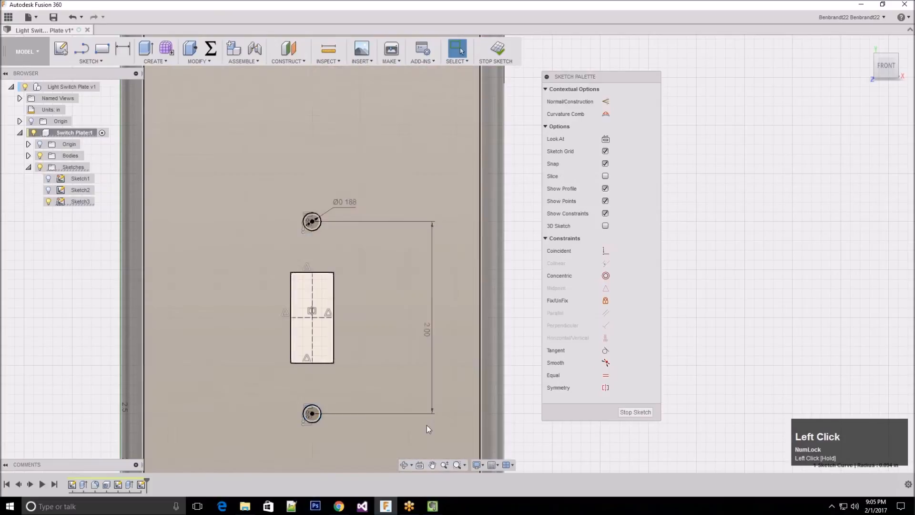
Finish the sketch and extrude both circle profiles as a cut through the plate with the extent set to All
click(606, 435)
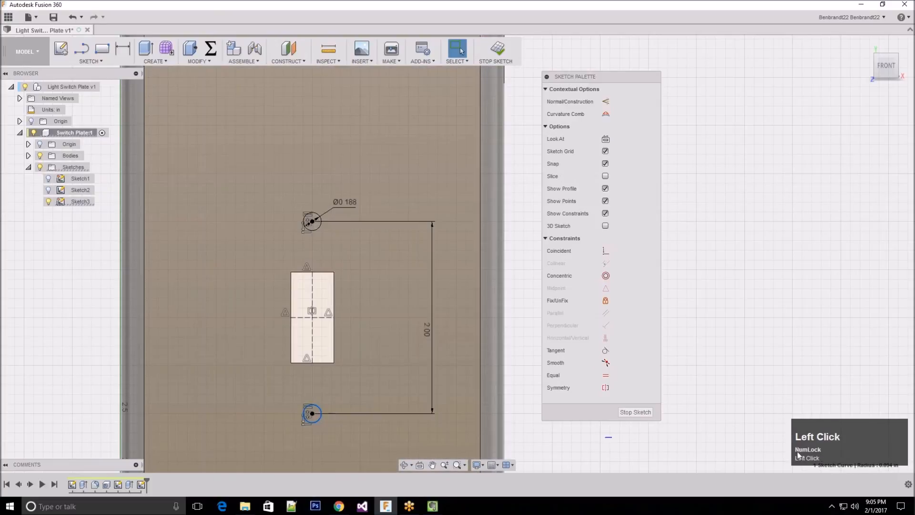
click(645, 376)
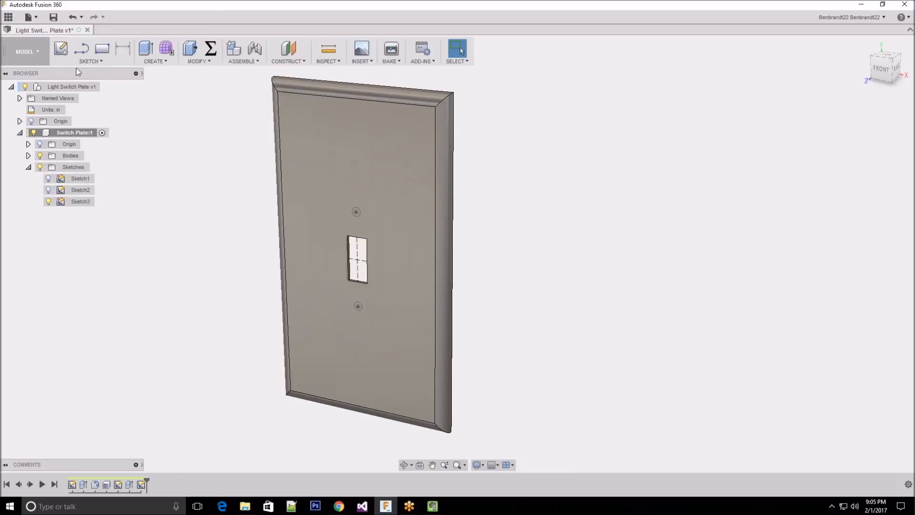
click(97, 60)
mouse_move(156, 61)
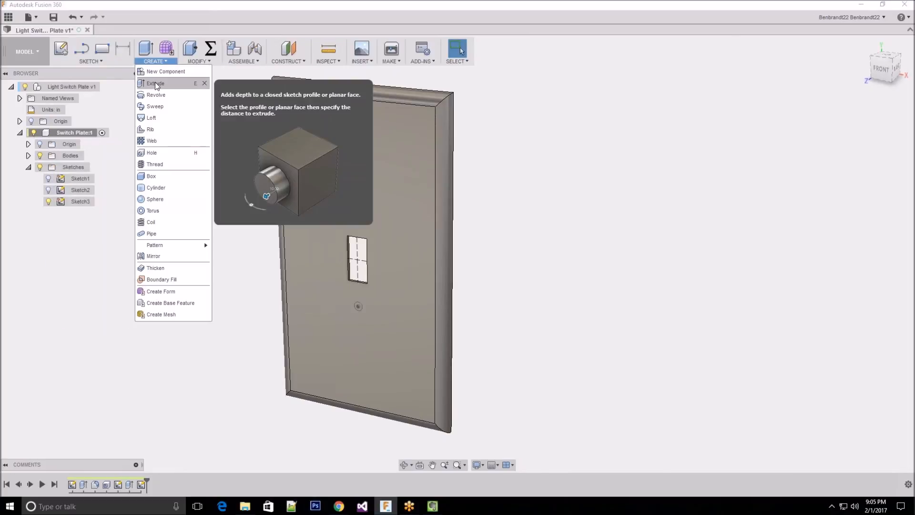
click(155, 83)
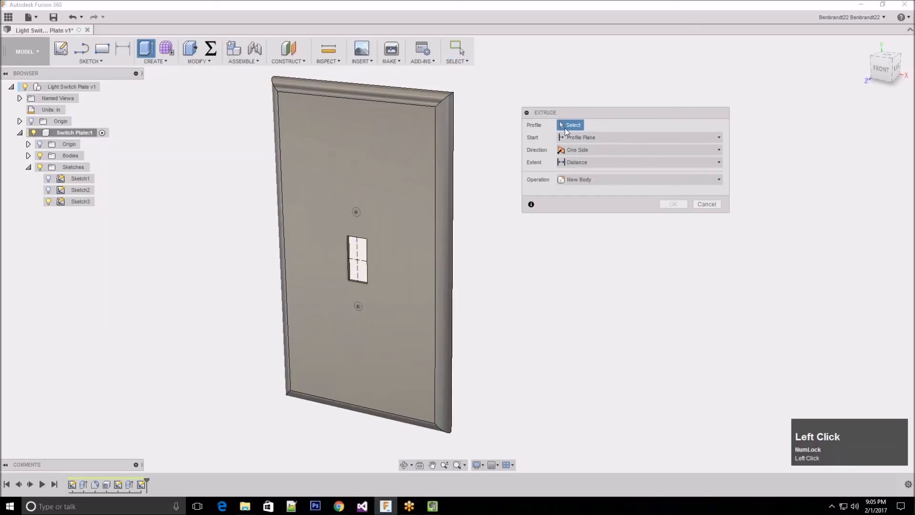
scroll(500, 235, down, 2)
scroll(307, 193, down, 4)
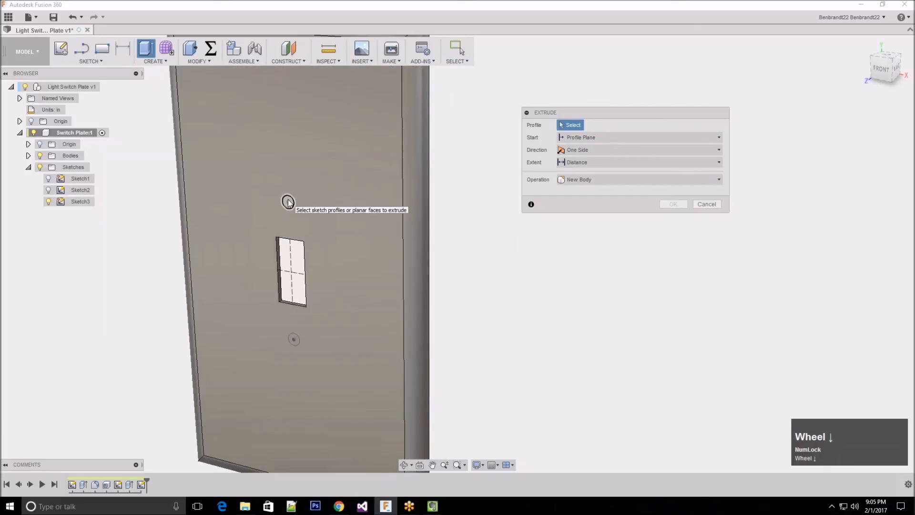
click(288, 203)
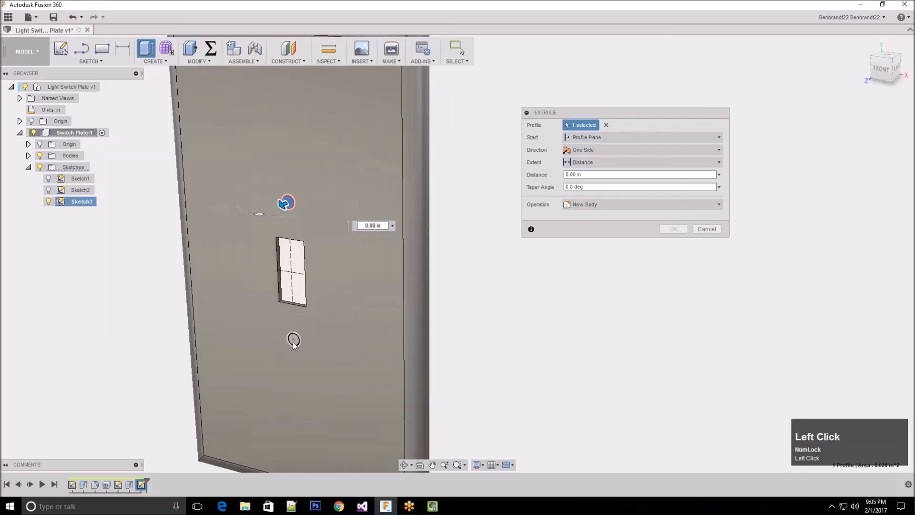
click(293, 341)
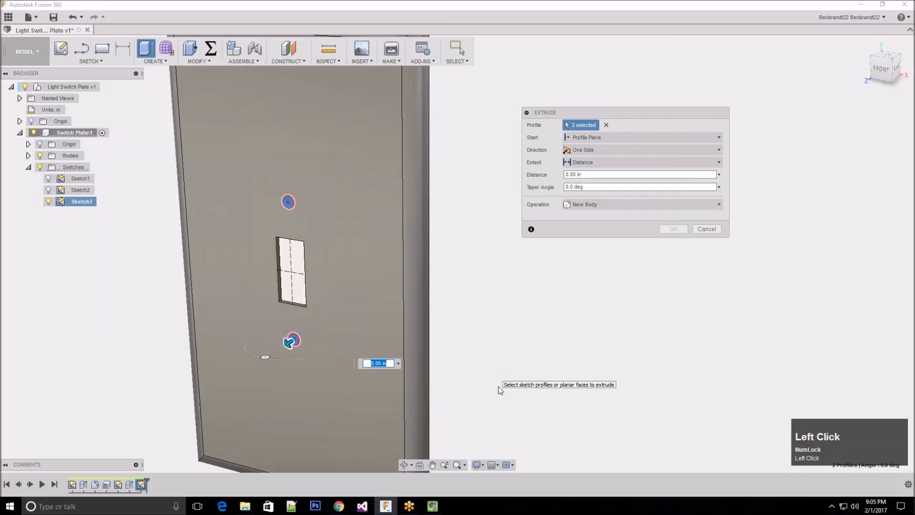
drag(290, 341, 343, 308)
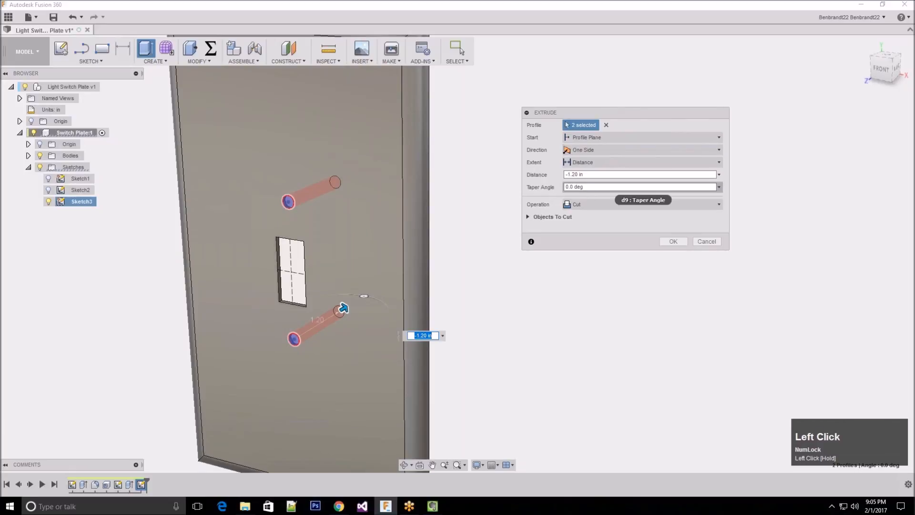
click(594, 161)
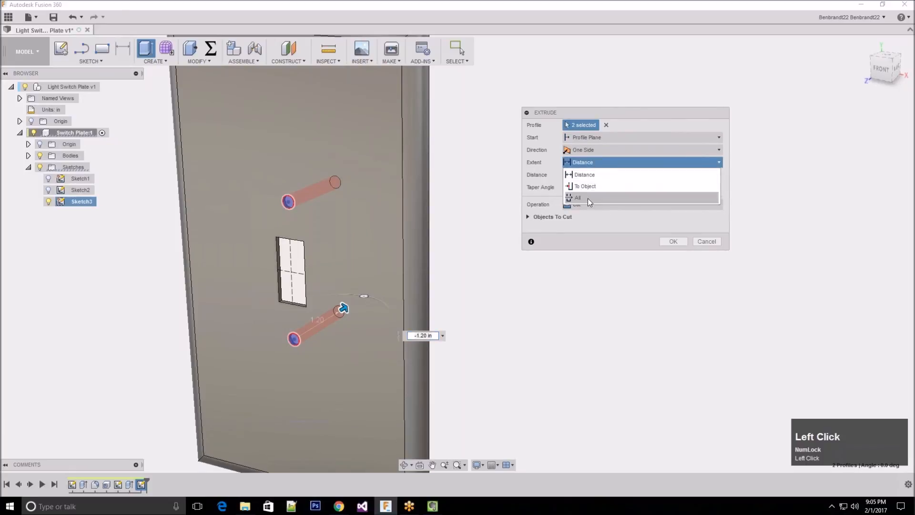
click(588, 198)
click(672, 241)
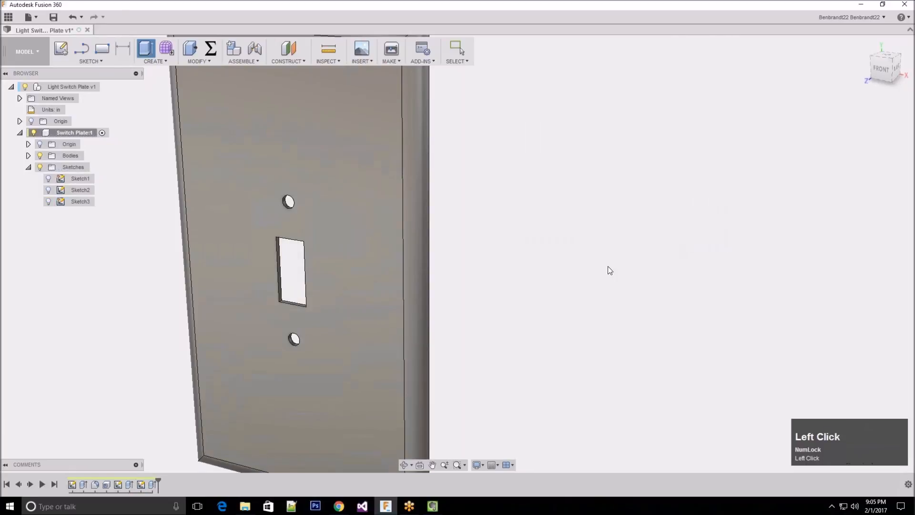
Chamfer the front edges of both screw holes with an equal distance of 1/16 in
scroll(574, 270, up, 3)
scroll(529, 259, down, 2)
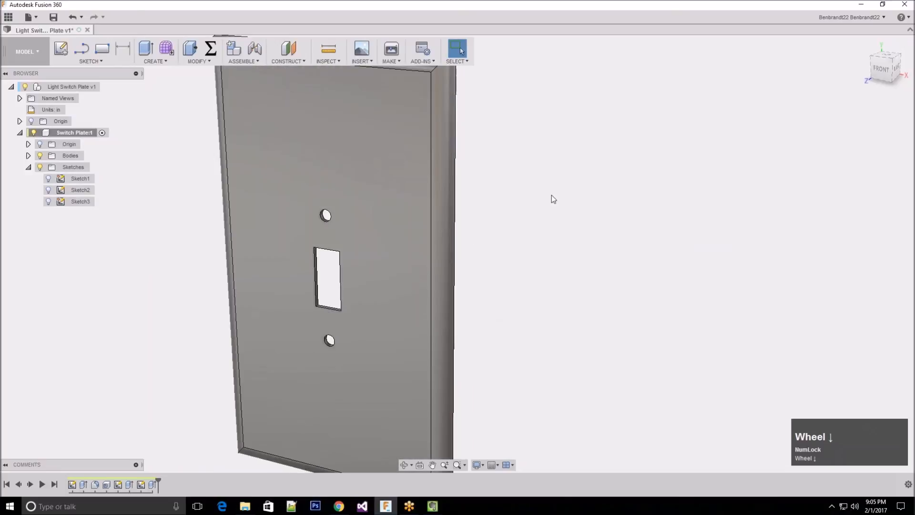
scroll(553, 200, down, 2)
click(204, 63)
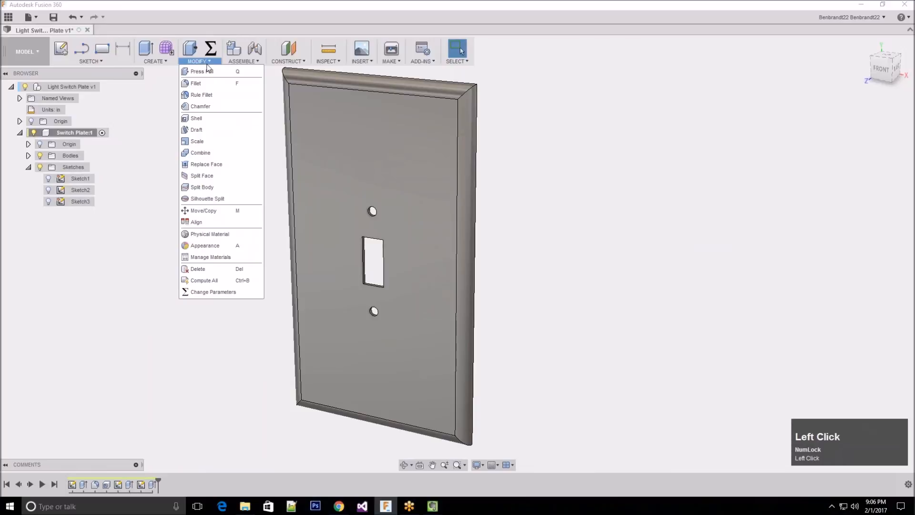
click(202, 108)
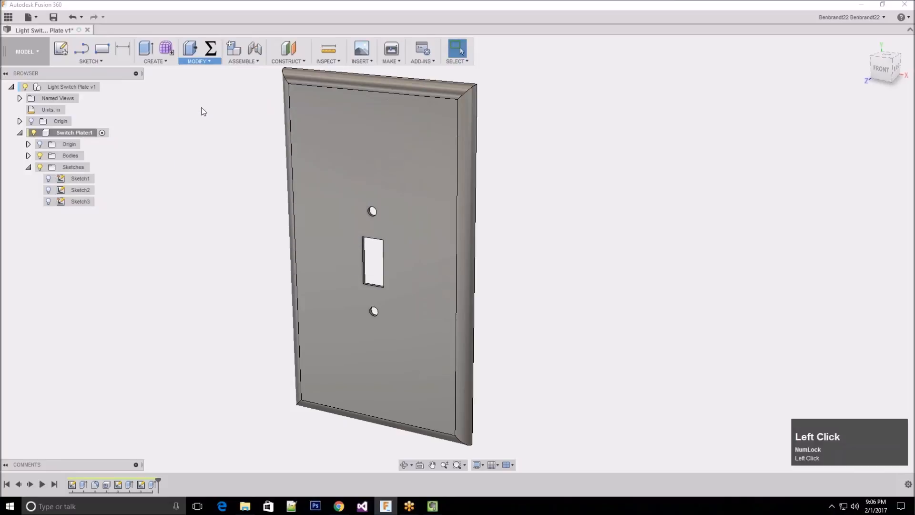
scroll(400, 249, down, 3)
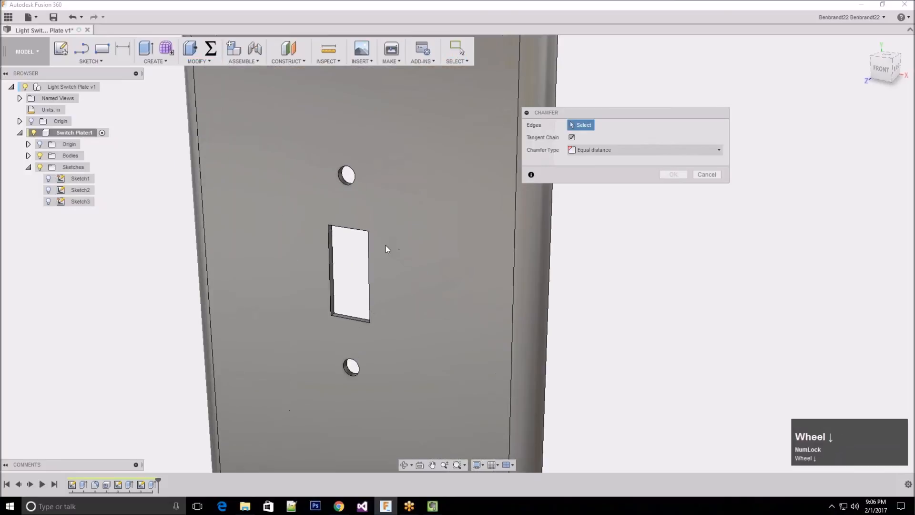
scroll(385, 245, down, 2)
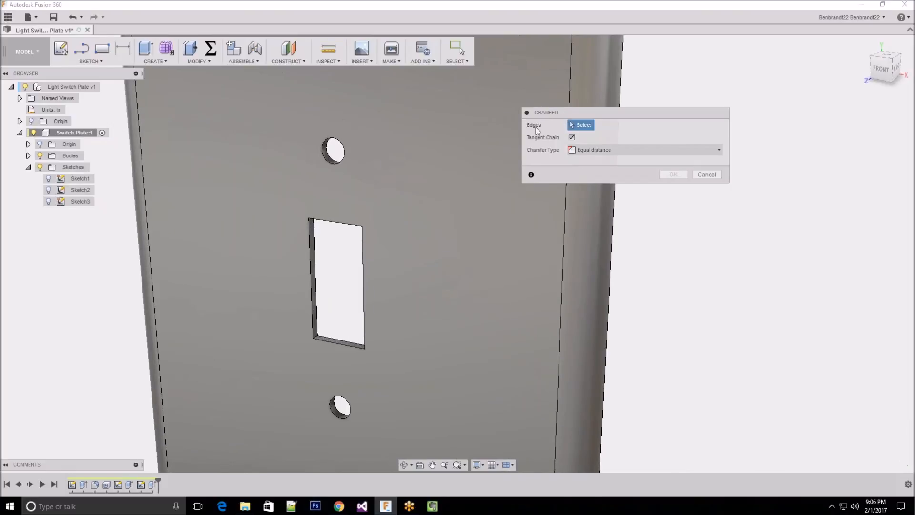
click(328, 162)
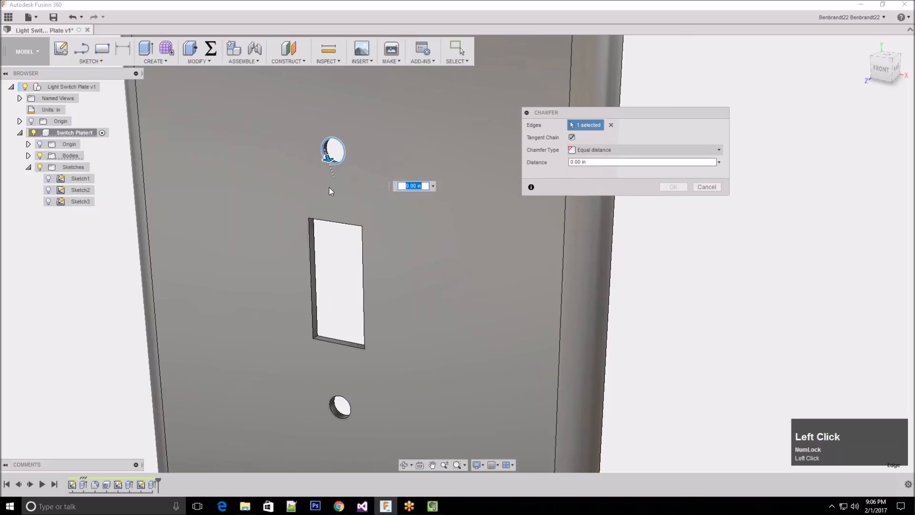
click(329, 408)
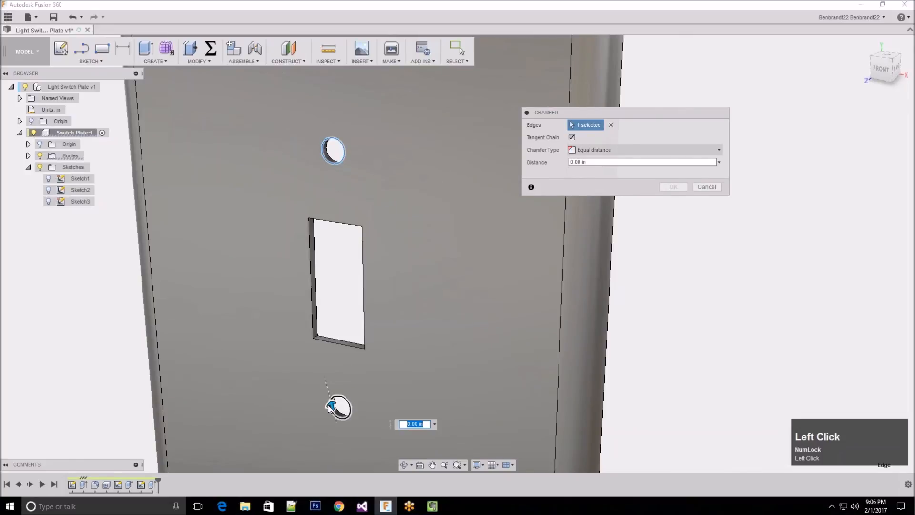
click(585, 162)
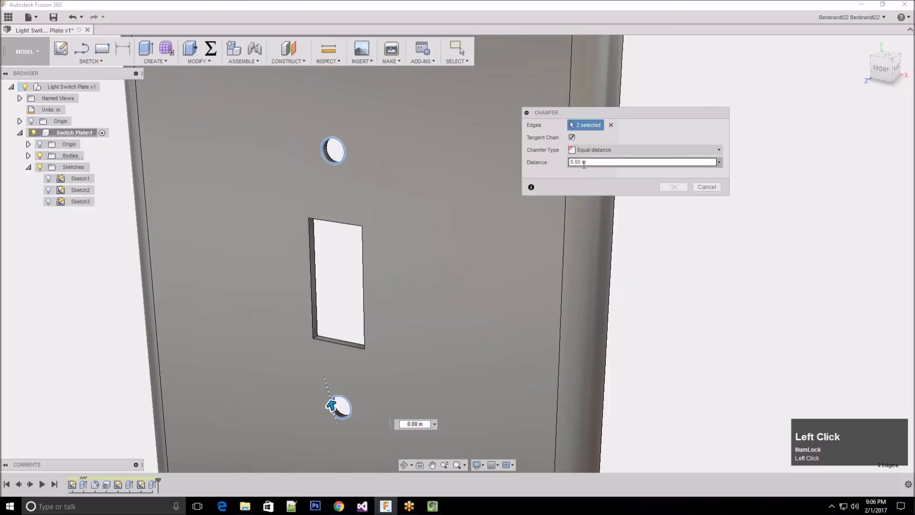
drag(584, 162, 571, 162)
text(1/16)
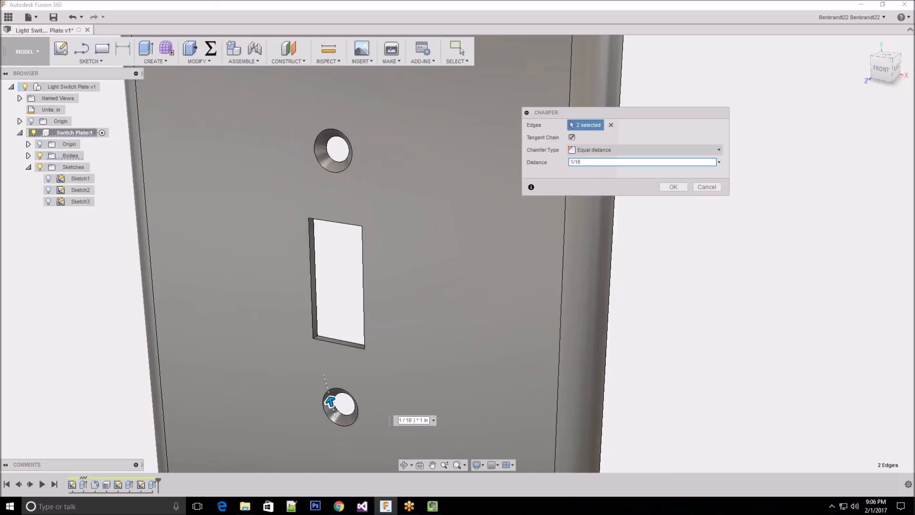
click(682, 187)
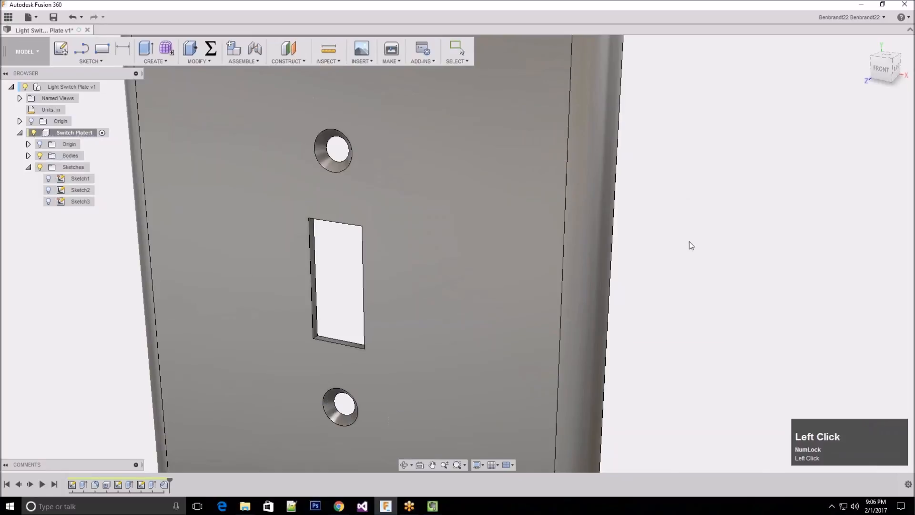
Save the design as a new version with the description User Saved
scroll(387, 228, up, 5)
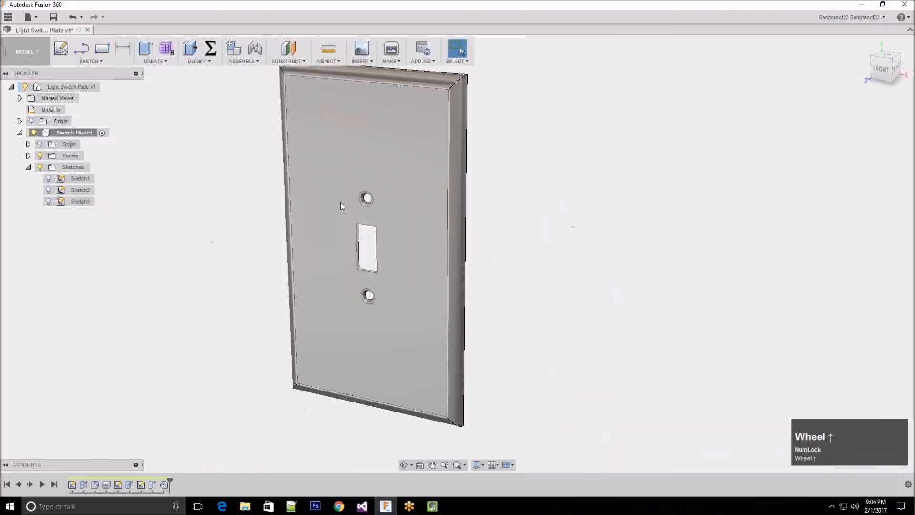
scroll(250, 211, up, 2)
scroll(226, 85, down, 1)
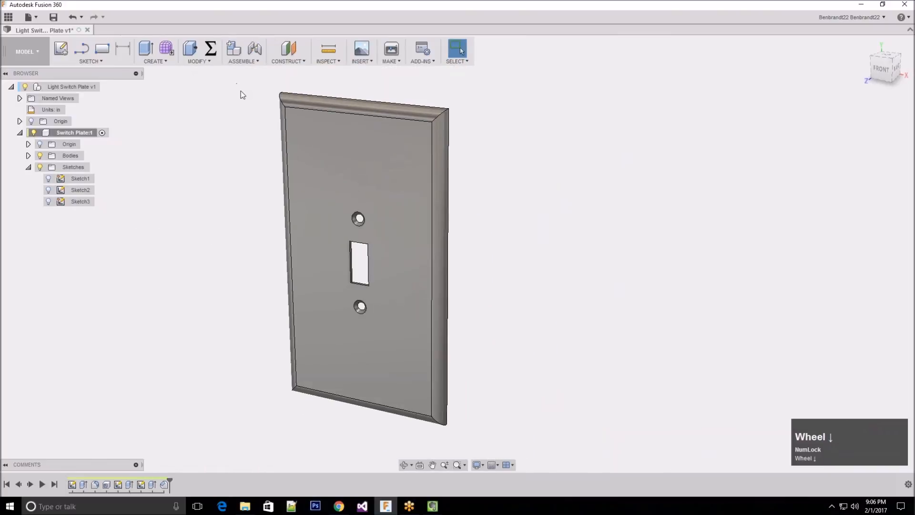
click(543, 198)
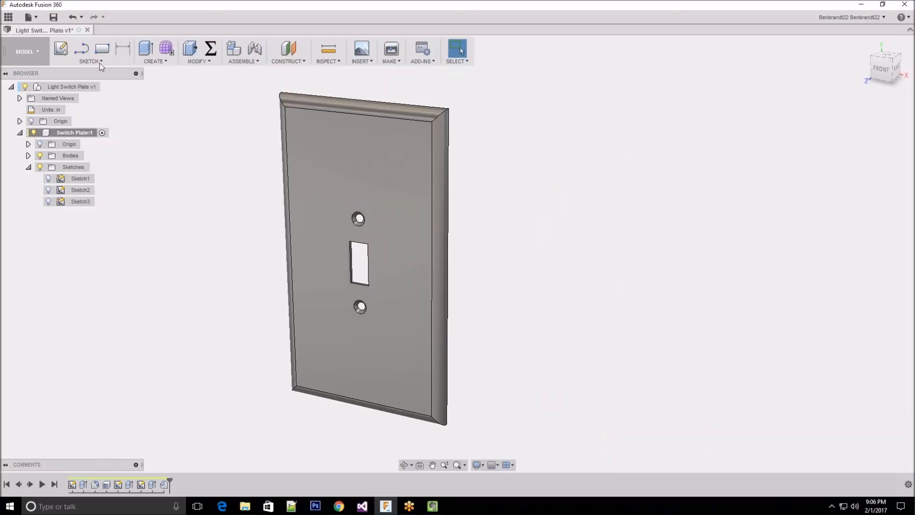
click(53, 18)
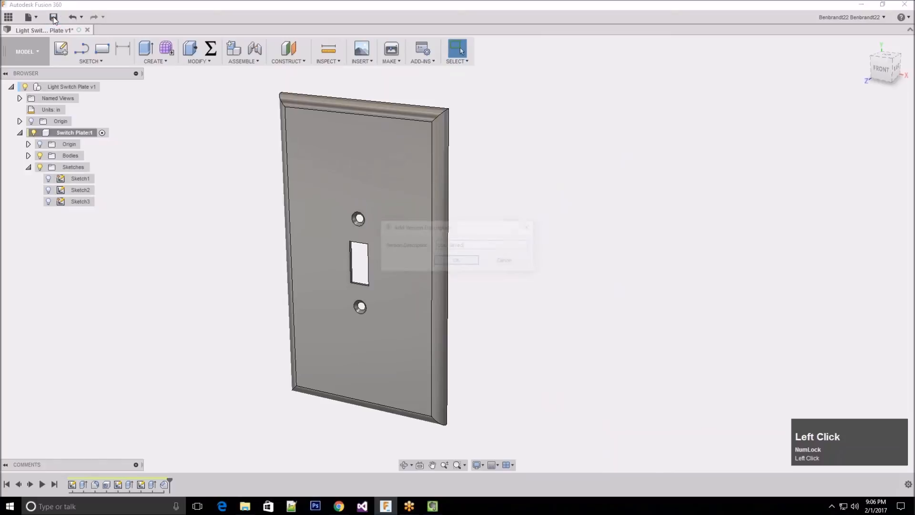
click(465, 261)
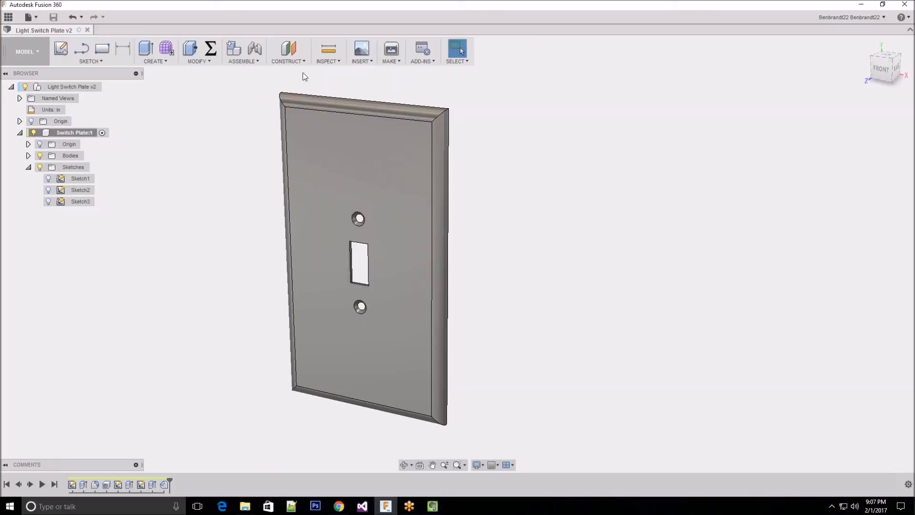
Edit the screw-hole chamfer feature and try the Two distances chamfer type
click(201, 63)
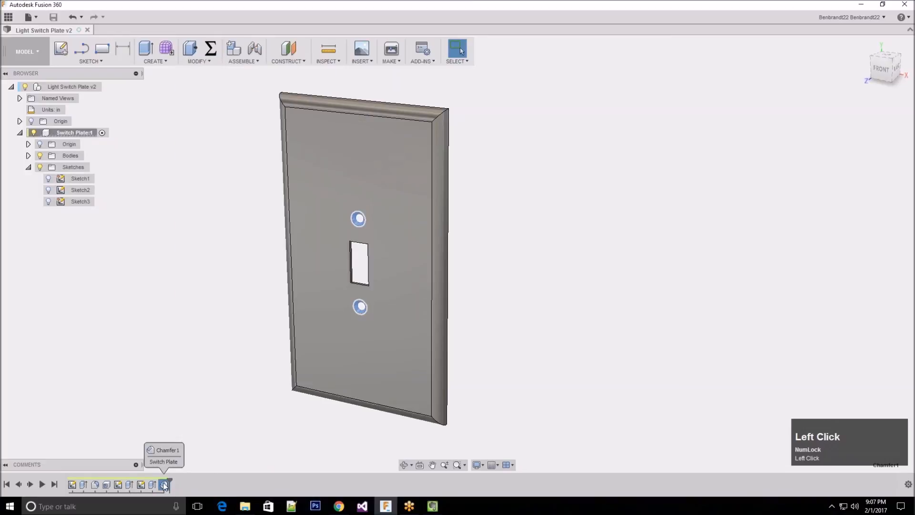
right_click(163, 483)
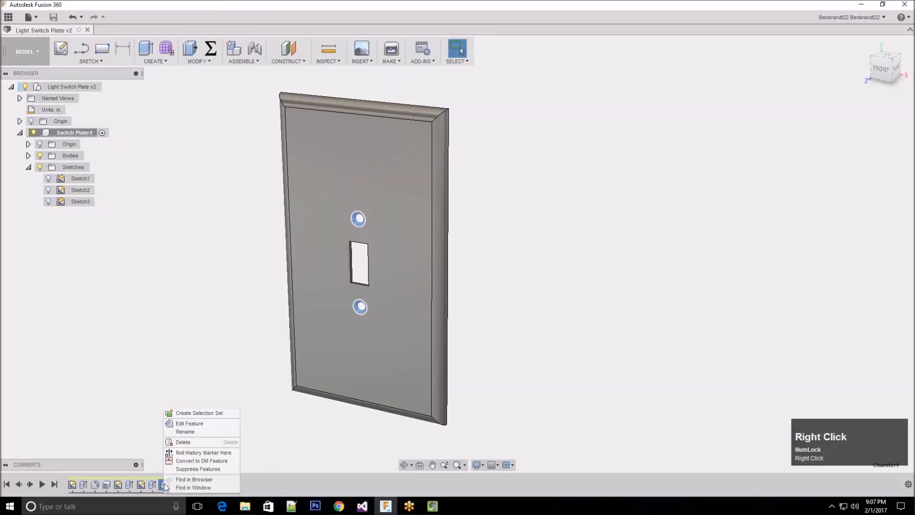
click(187, 425)
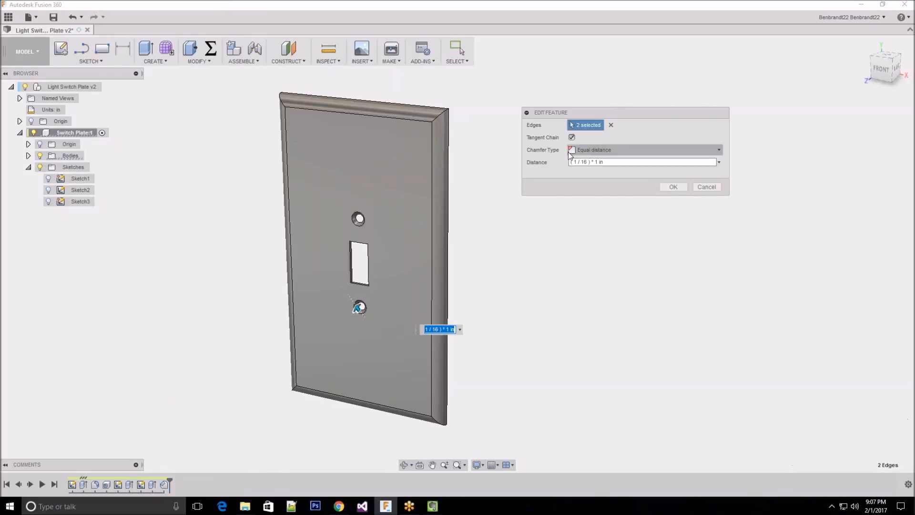
click(601, 152)
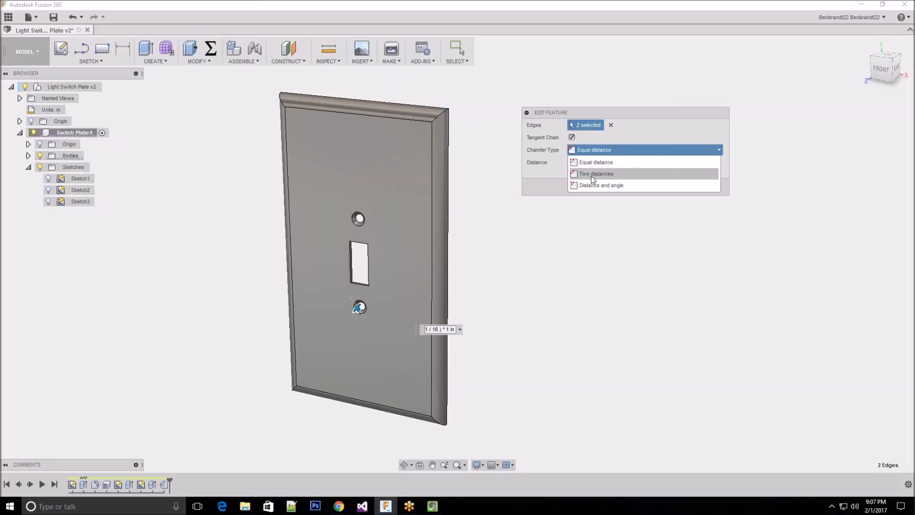
click(591, 175)
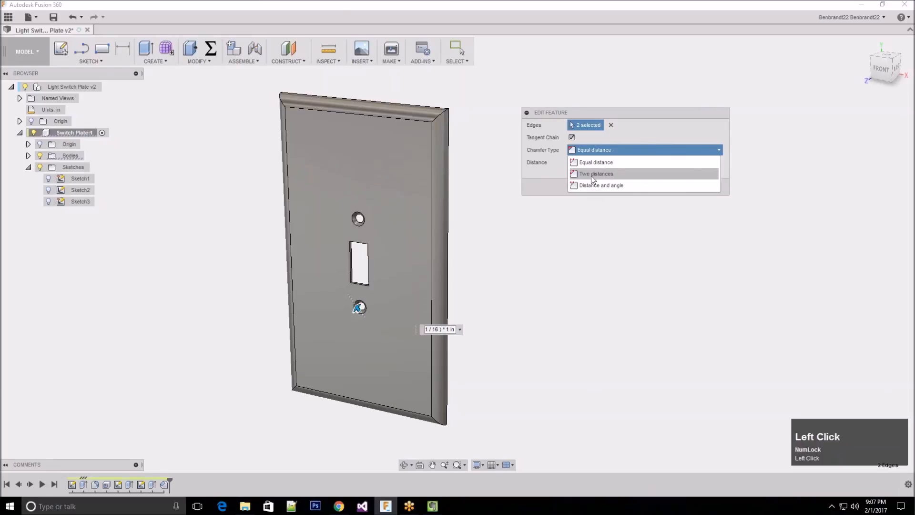
scroll(382, 252, down, 3)
scroll(331, 361, down, 2)
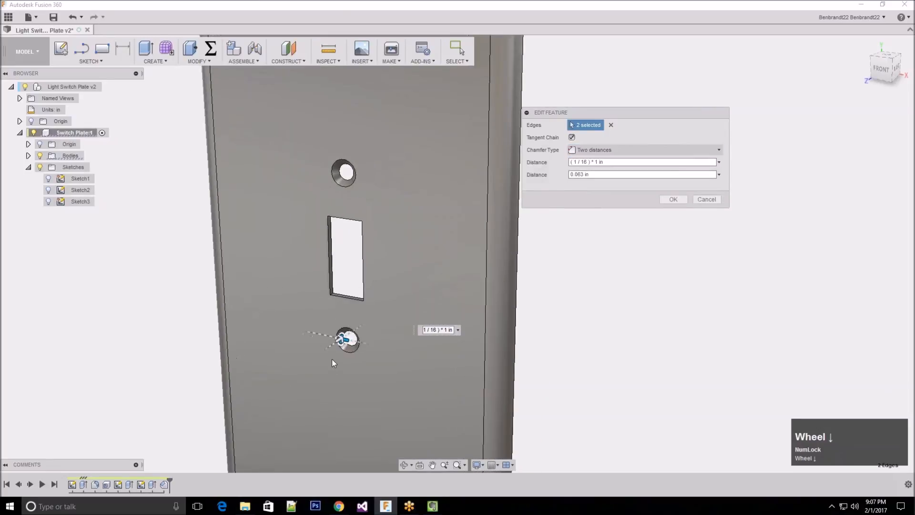
Try a first chamfer distance of 0.5 in on both screw holes, and cancel the feature edit
click(599, 174)
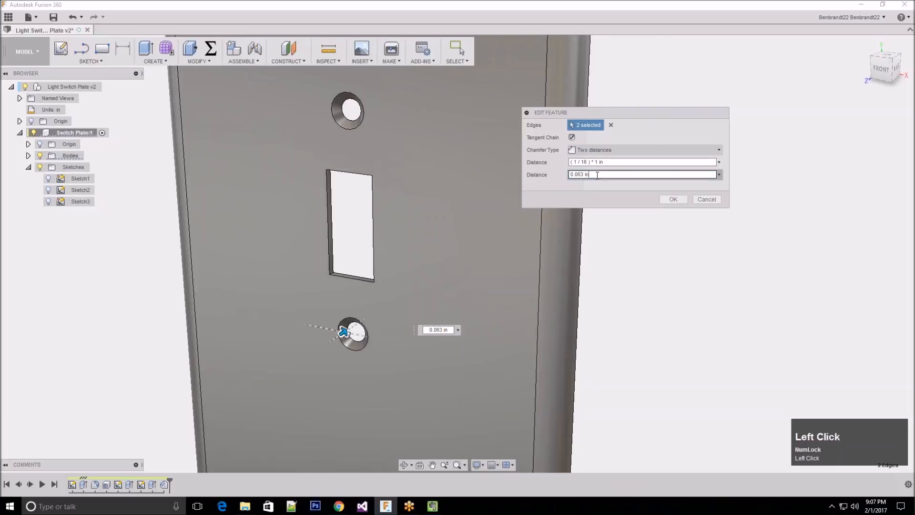
click(613, 162)
drag(615, 161, 509, 151)
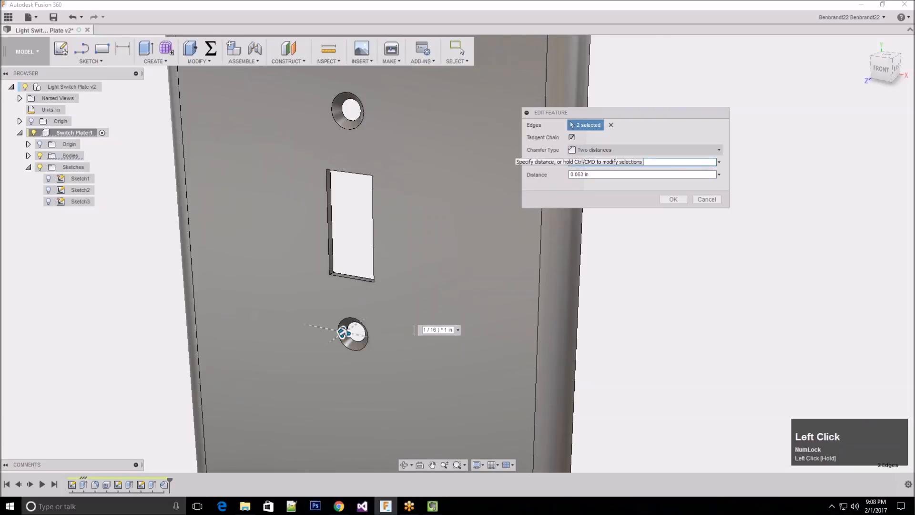
key(End)
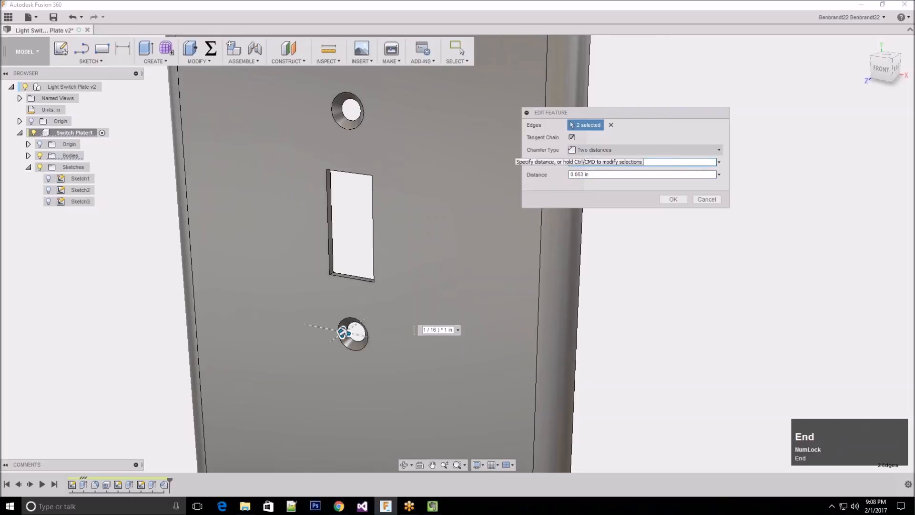
key(shift+Home)
text(0.5)
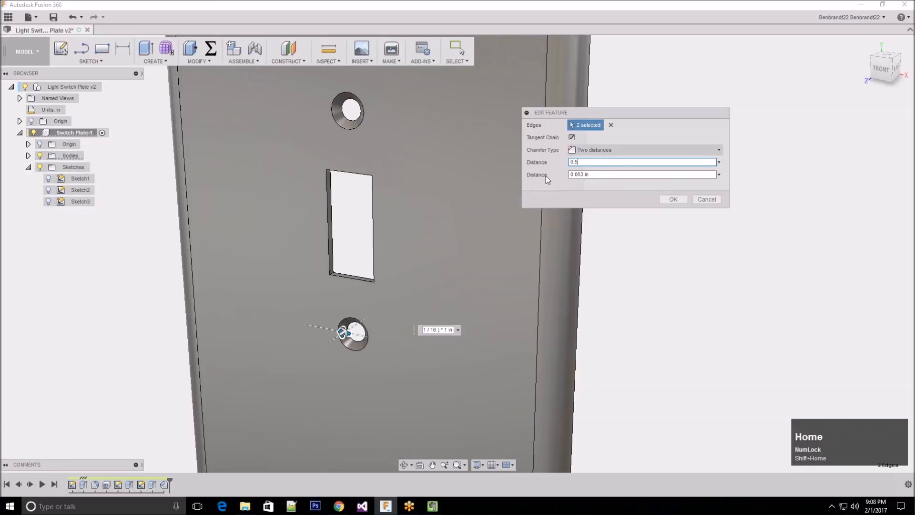
click(605, 175)
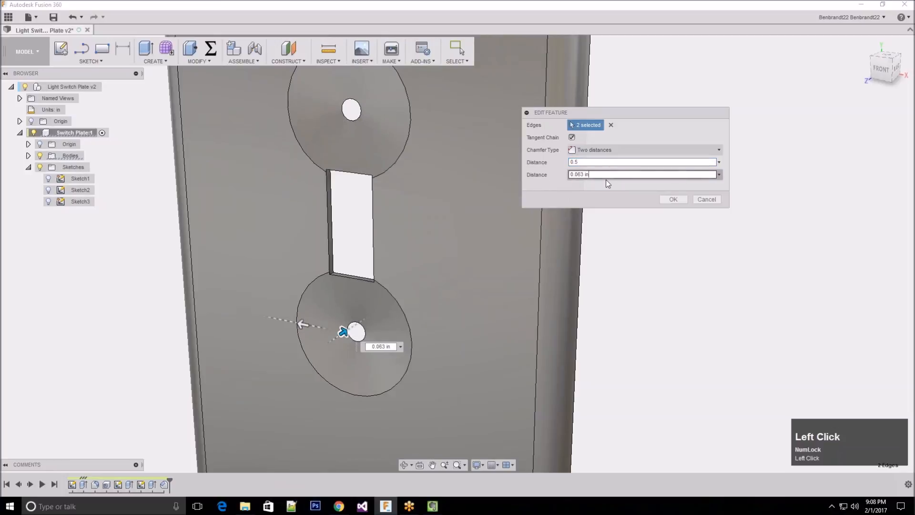
scroll(394, 244, up, 4)
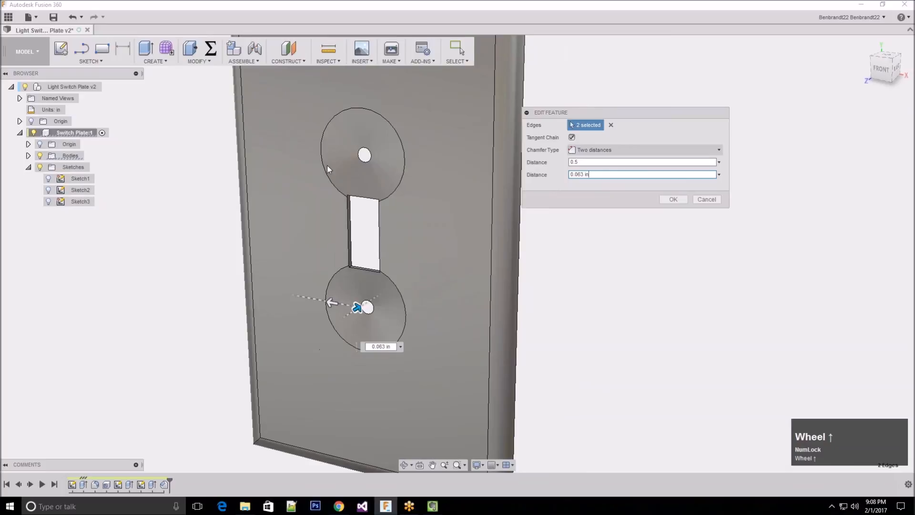
click(707, 200)
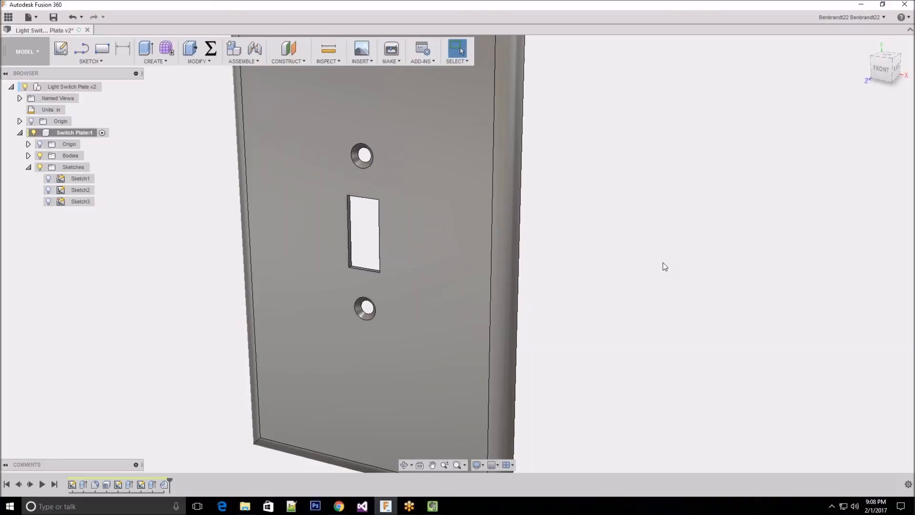
click(579, 301)
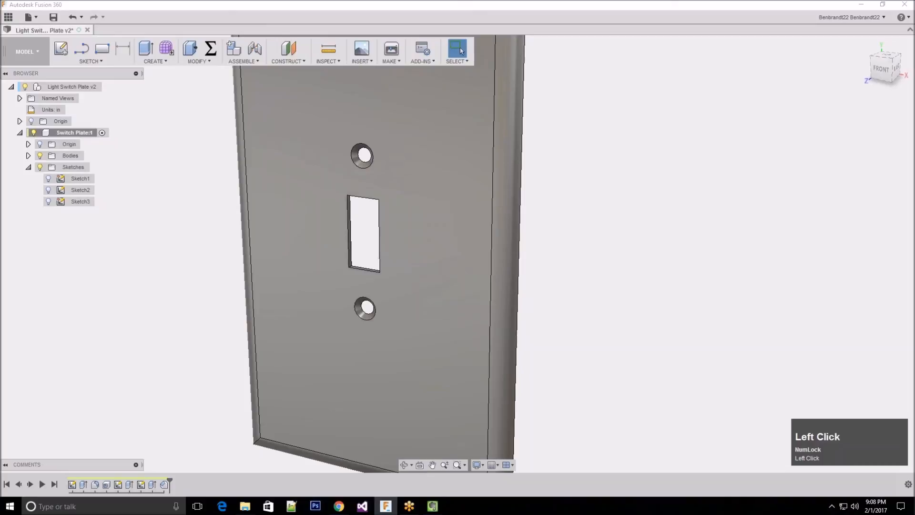